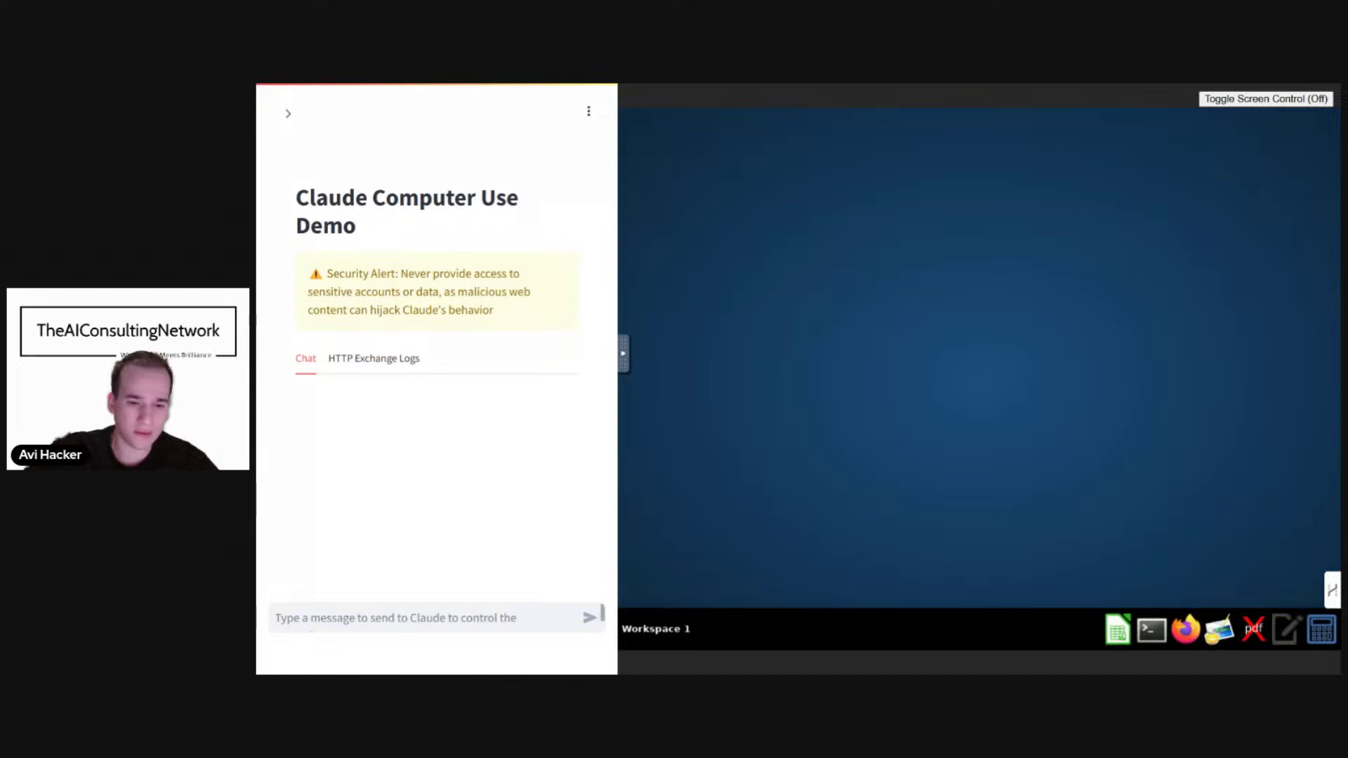
{"action": "left_click", "coordinate": [595, 610]}
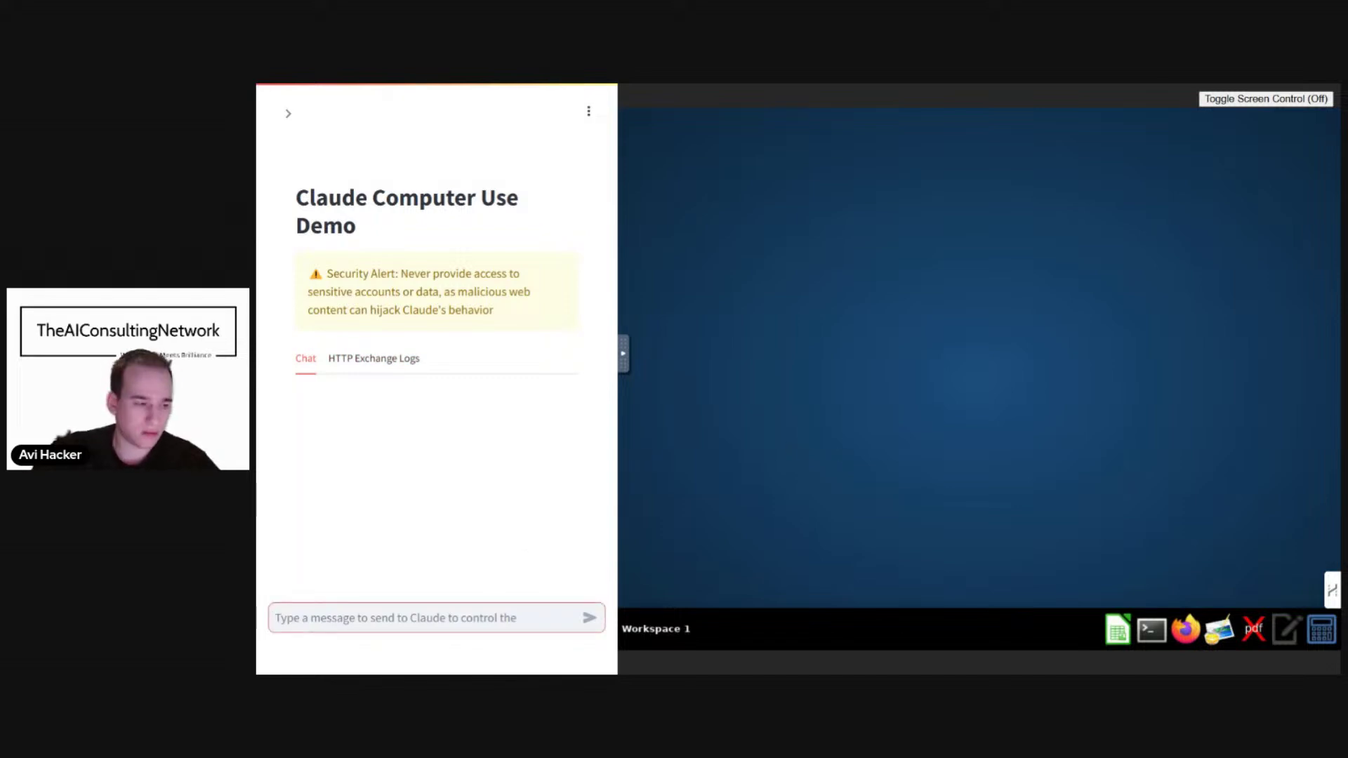
{"action": "type", "text": "Do a "}
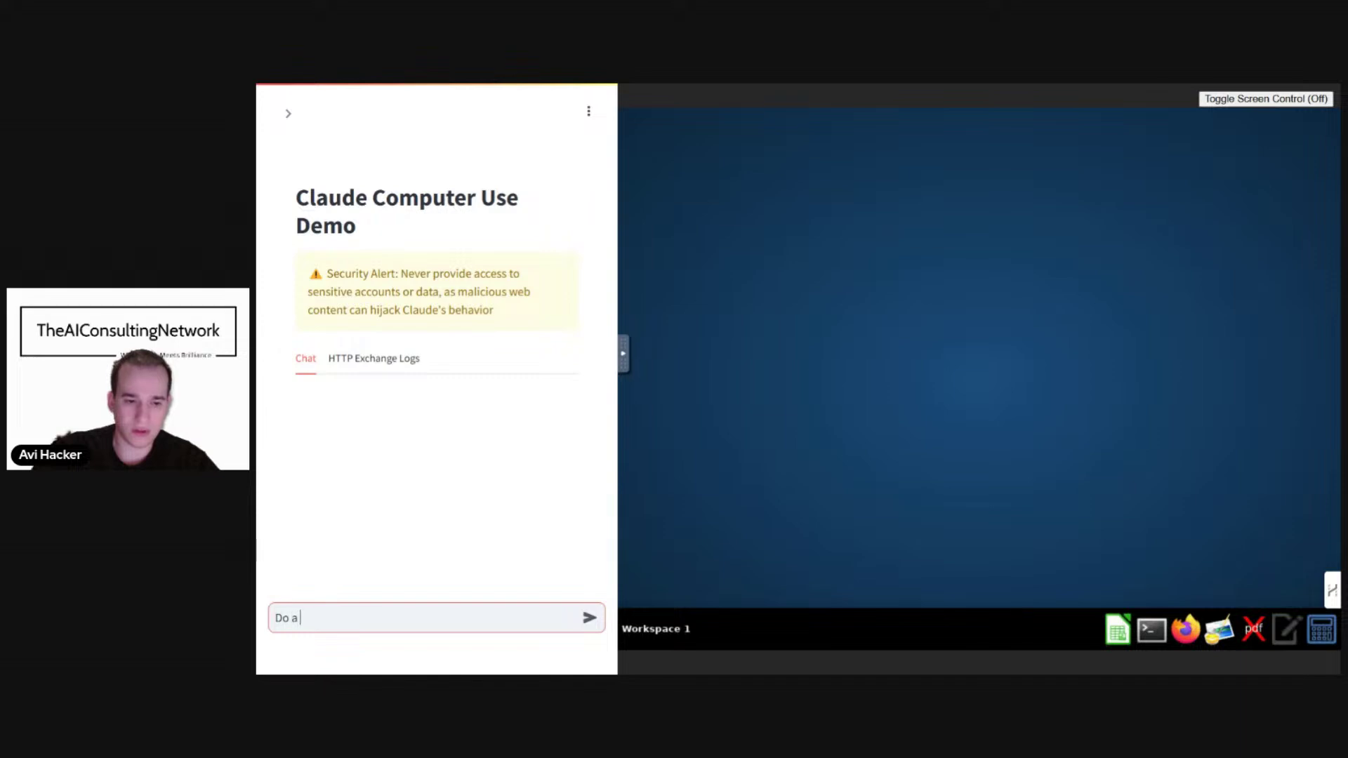
{"action": "type", "text": "market analsy"}
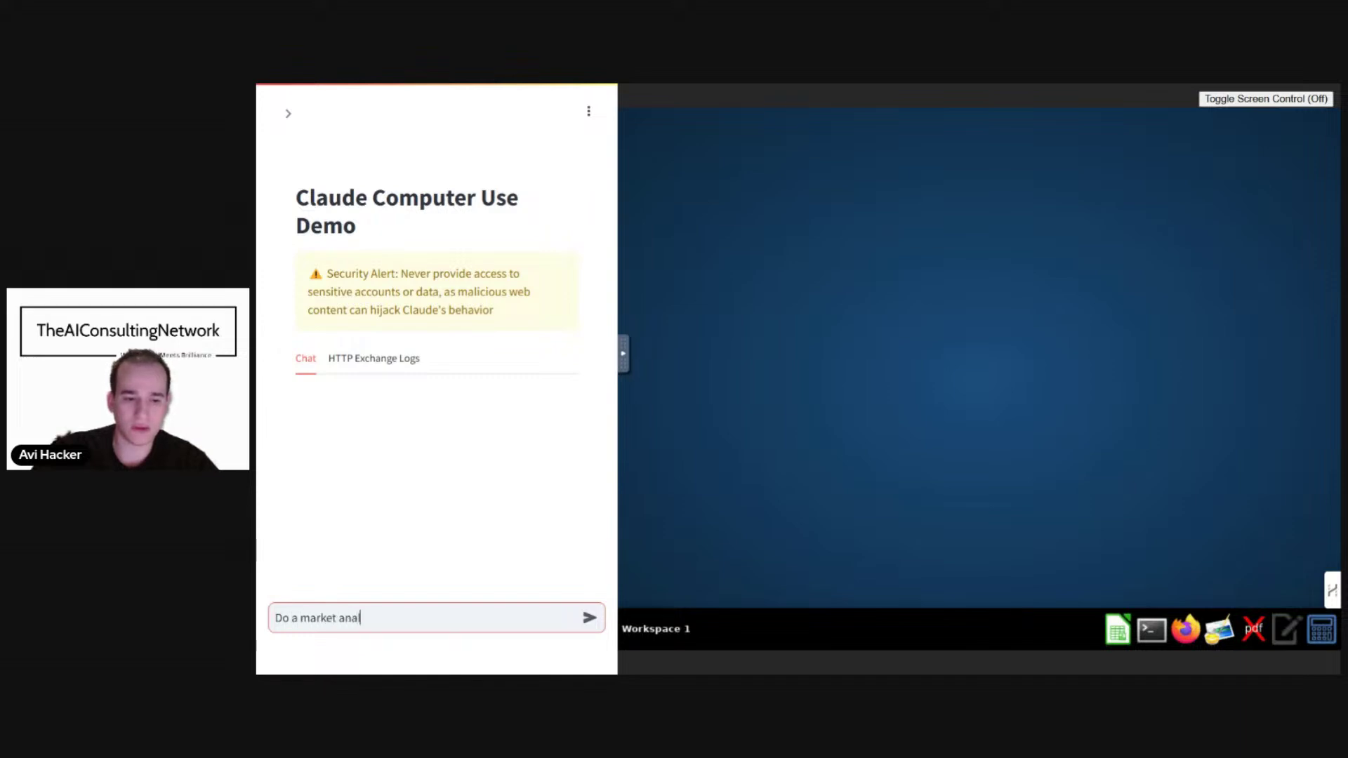
{"action": "key", "text": "BackSpace"}
{"action": "key", "text": "BackSpace"}
{"action": "type", "text": "yis"}
{"action": "key", "text": "BackSpace"}
{"action": "key", "text": "BackSpace"}
{"action": "key", "text": "BackSpace"}
{"action": "key", "text": "BackSpace"}
{"action": "key", "text": "BackSpace"}
{"action": "key", "text": "BackSpace"}
{"action": "key", "text": "BackSpace"}
{"action": "key", "text": "BackSpace"}
{"action": "key", "text": "BackSpace"}
{"action": "key", "text": "BackSpace"}
{"action": "key", "text": "BackSpace"}
{"action": "key", "text": "BackSpace"}
{"action": "key", "text": "BackSpace"}
{"action": "key", "text": "BackSpace"}
{"action": "key", "text": "BackSpace"}
{"action": "key", "text": "BackSpace"}
{"action": "key", "text": "BackSpace"}
{"action": "key", "text": "BackSpace"}
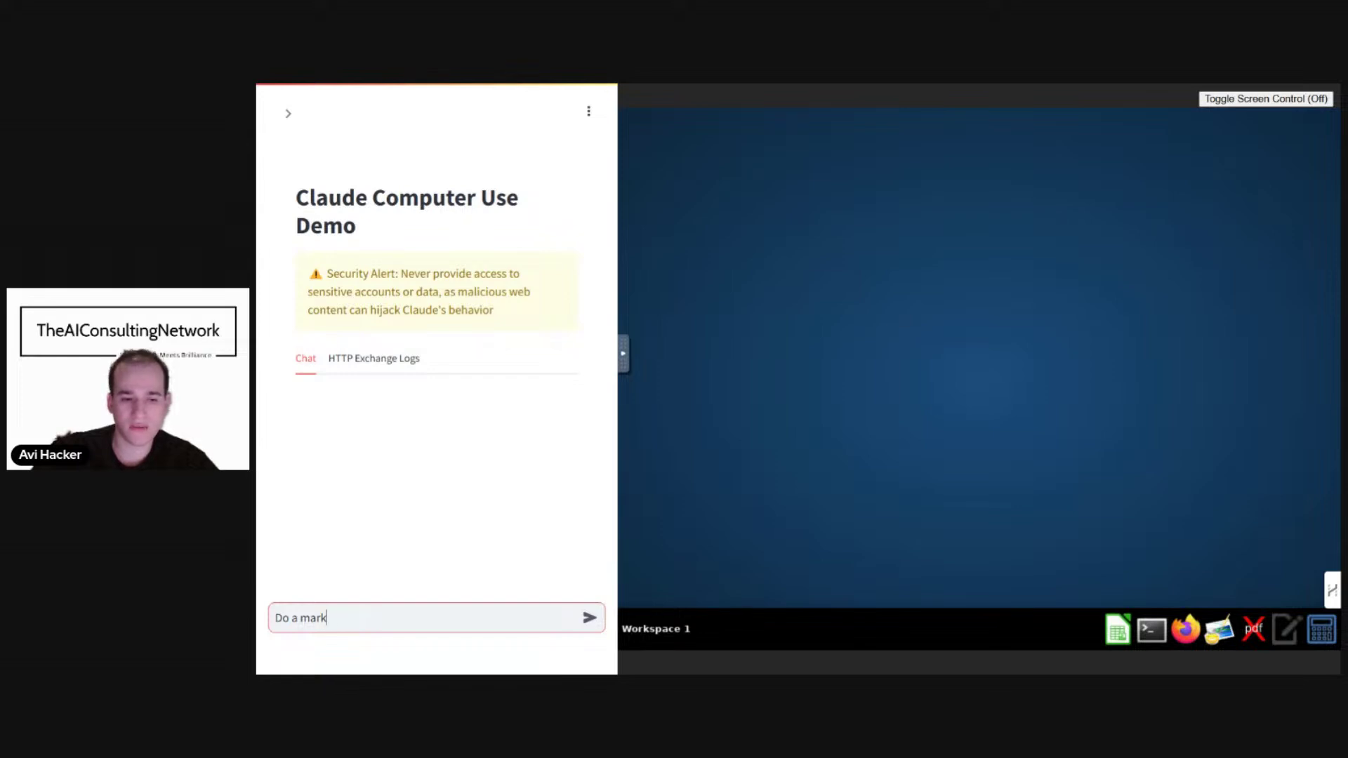
Ask Claude to find any open houses currently in Brooklyn and do an analysis on those properties.
{"action": "type", "text": "F"}
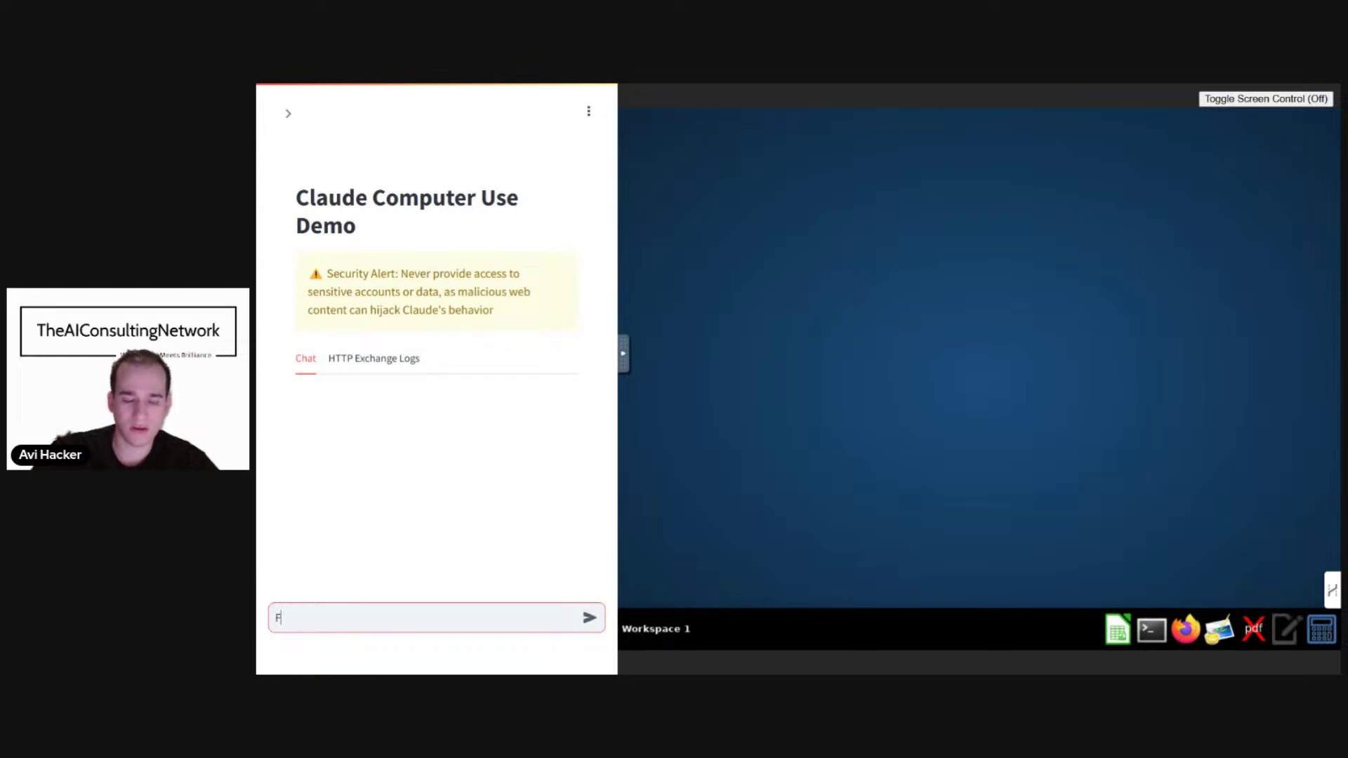
{"action": "type", "text": "ind any"}
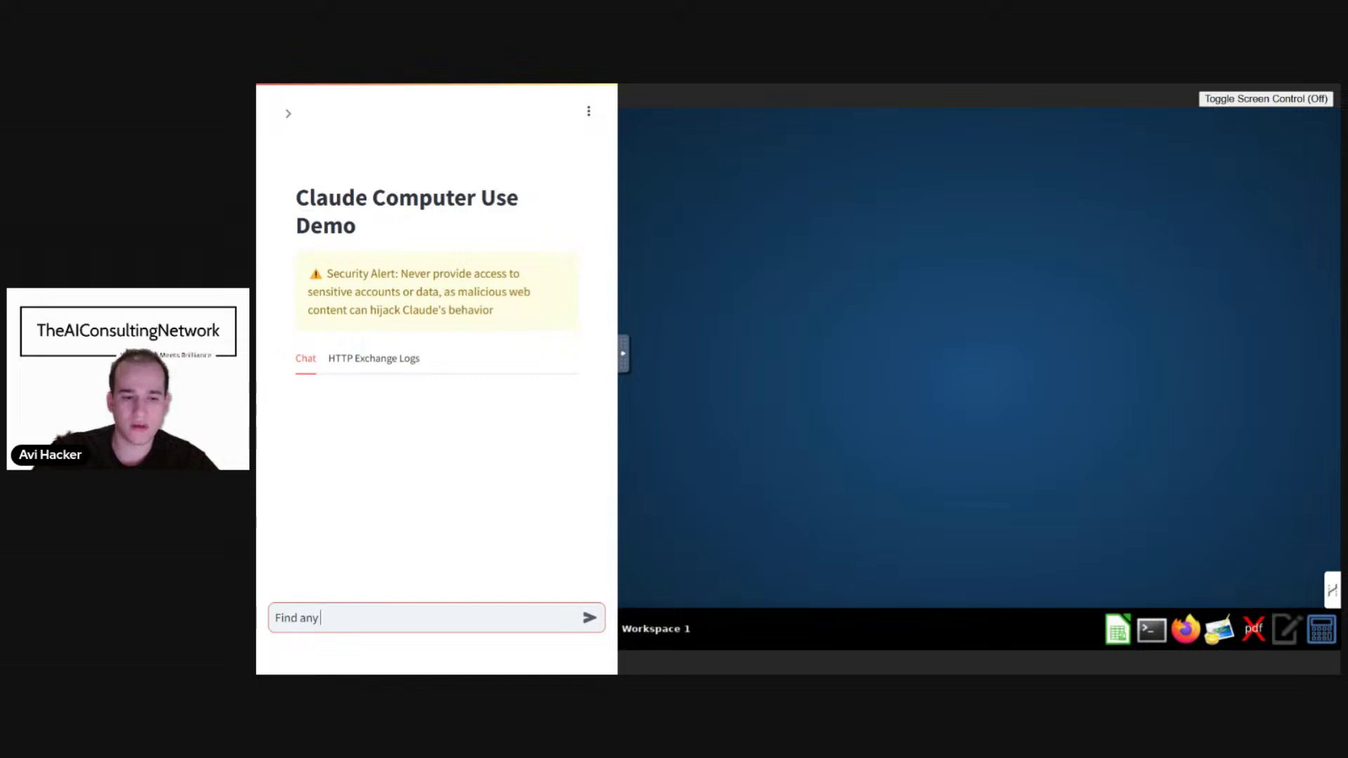
{"action": "type", "text": " open houses cur"}
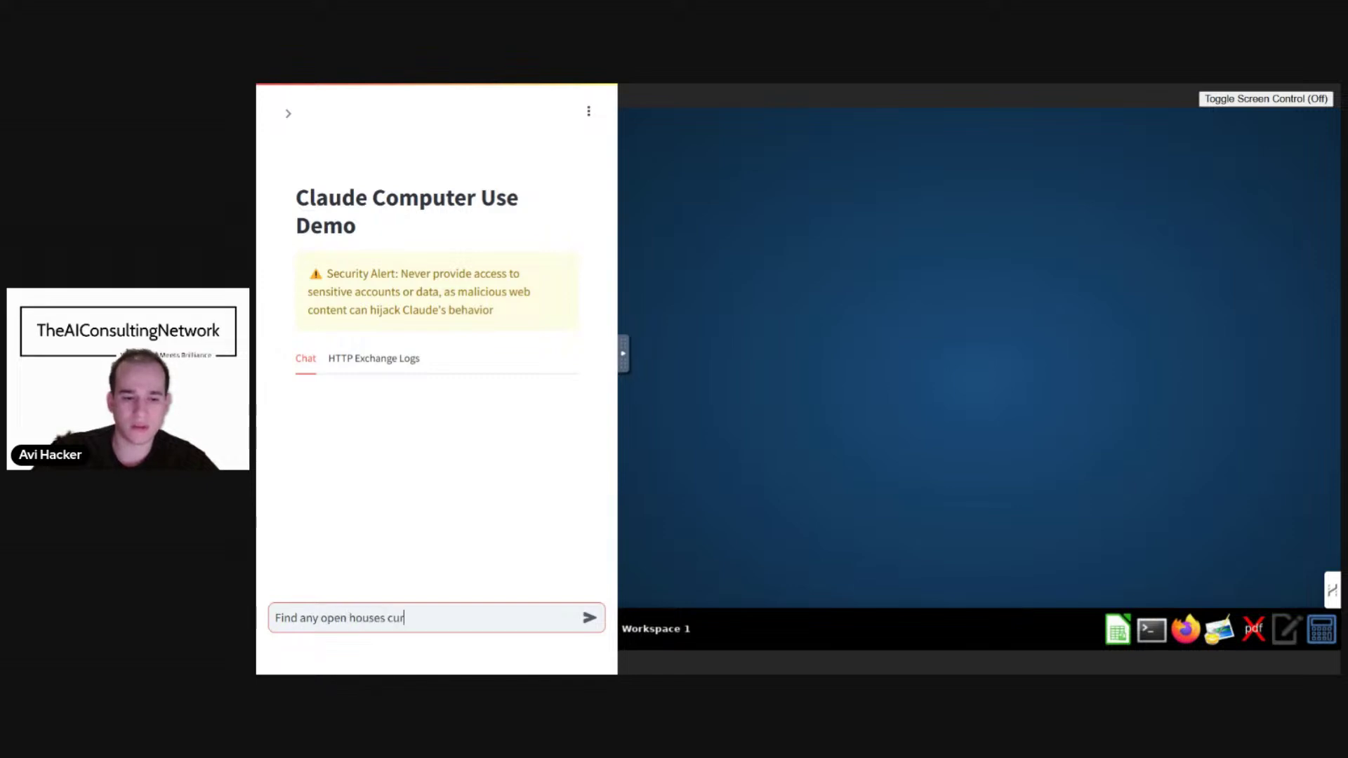
{"action": "type", "text": "renlty in brooklyn and"}
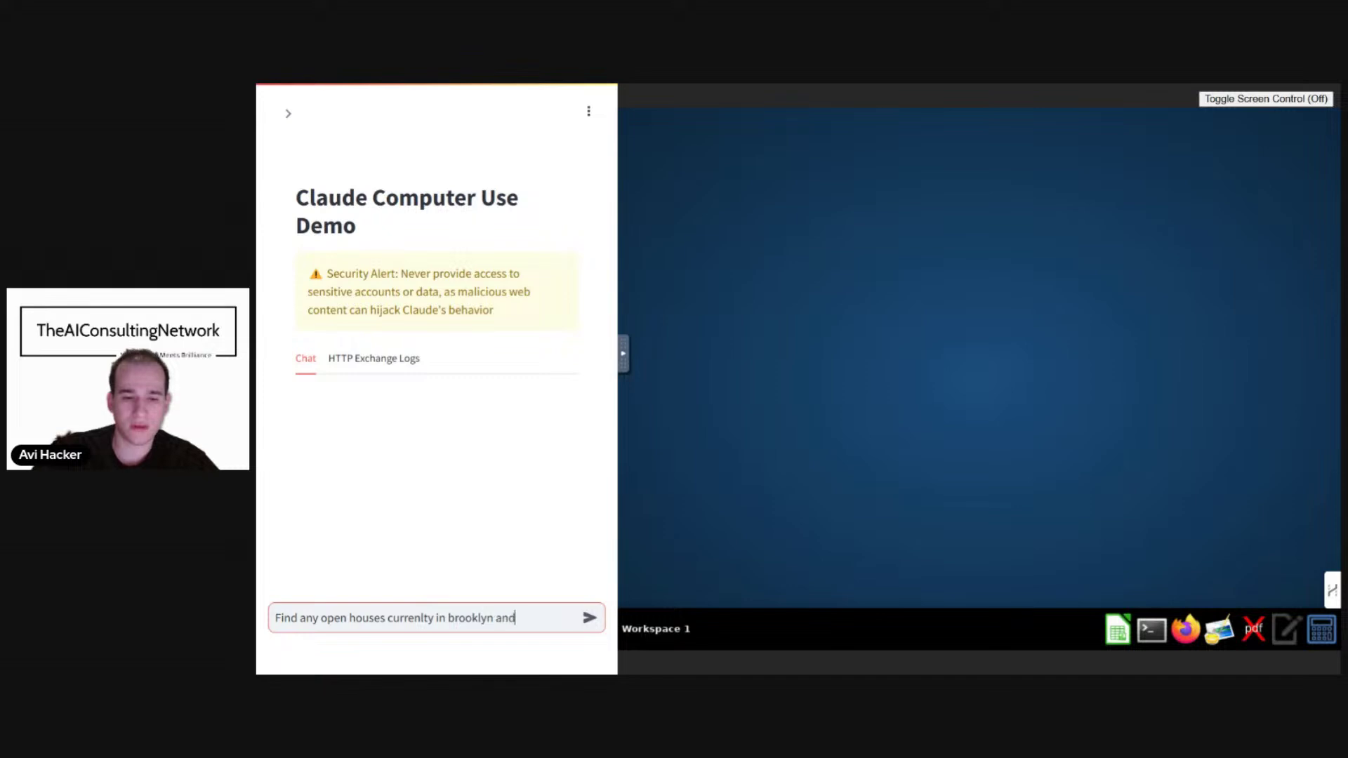
{"action": "type", "text": " do a"}
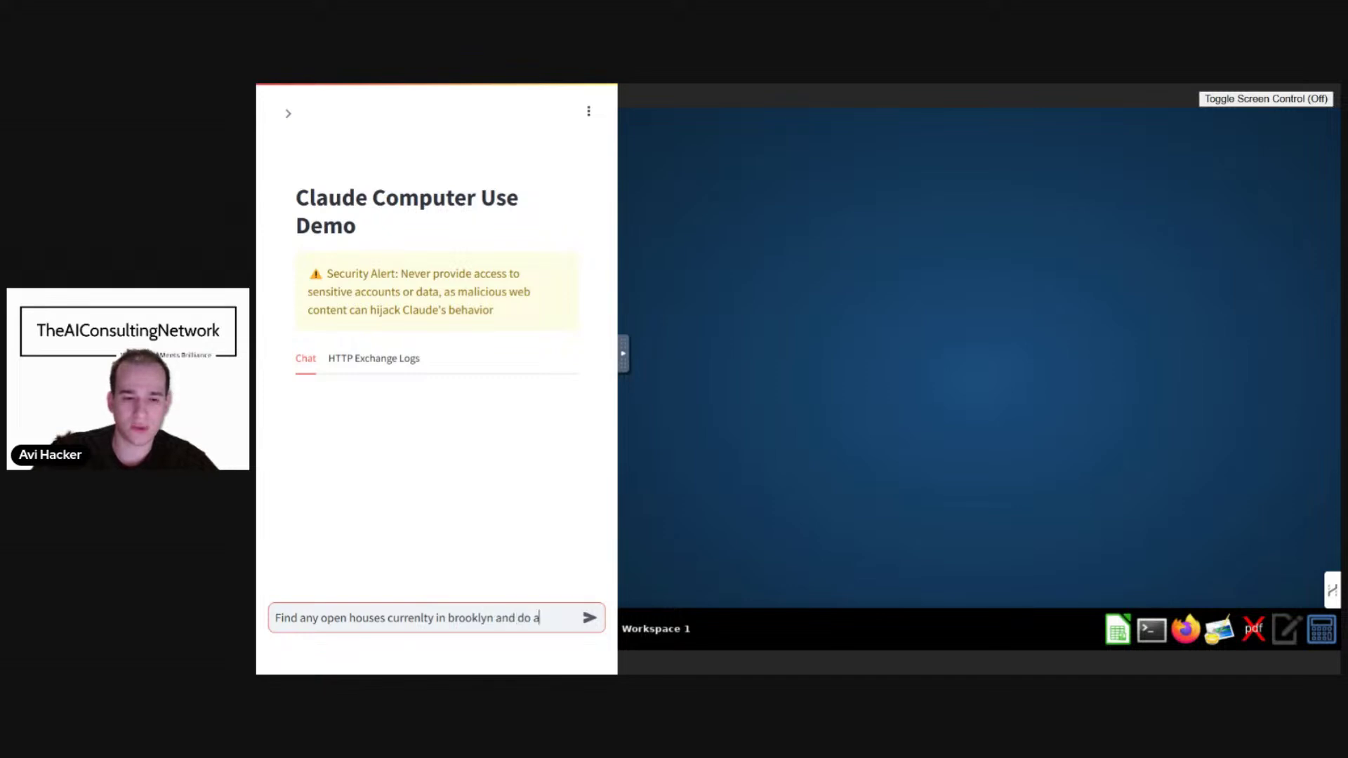
{"action": "type", "text": "n analyss"}
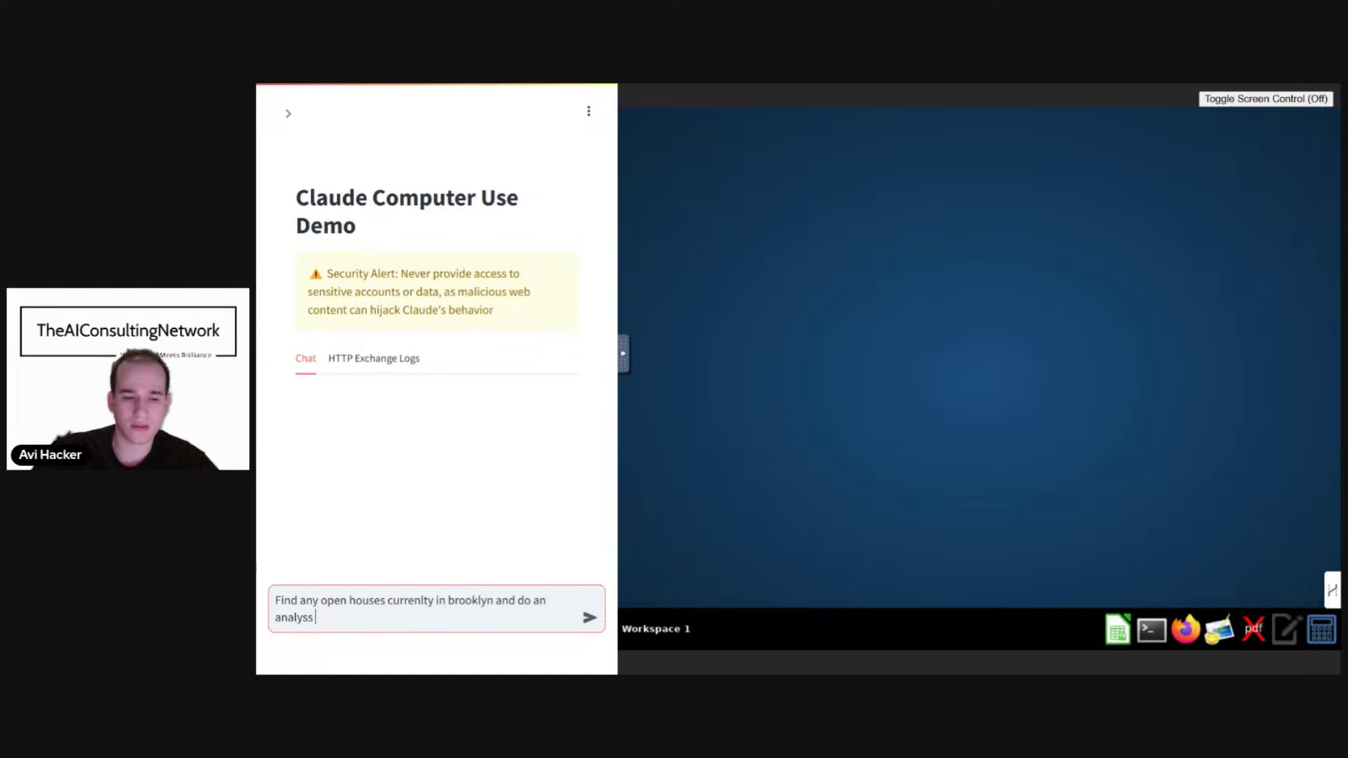
{"action": "type", "text": "is o the"}
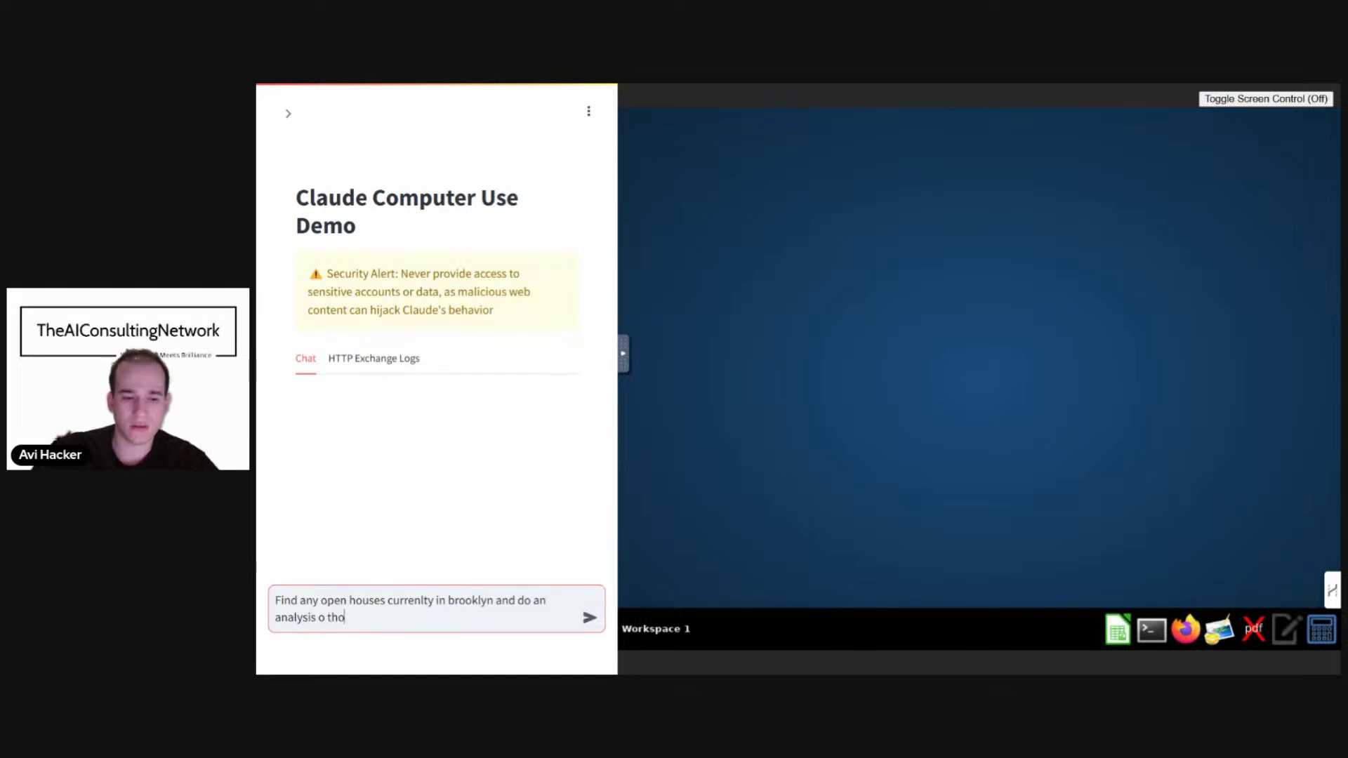
{"action": "key", "text": "BackSpace"}
{"action": "key", "text": "BackSpace"}
{"action": "key", "text": "BackSpace"}
{"action": "key", "text": "BackSpace"}
{"action": "type", "text": "n those p"}
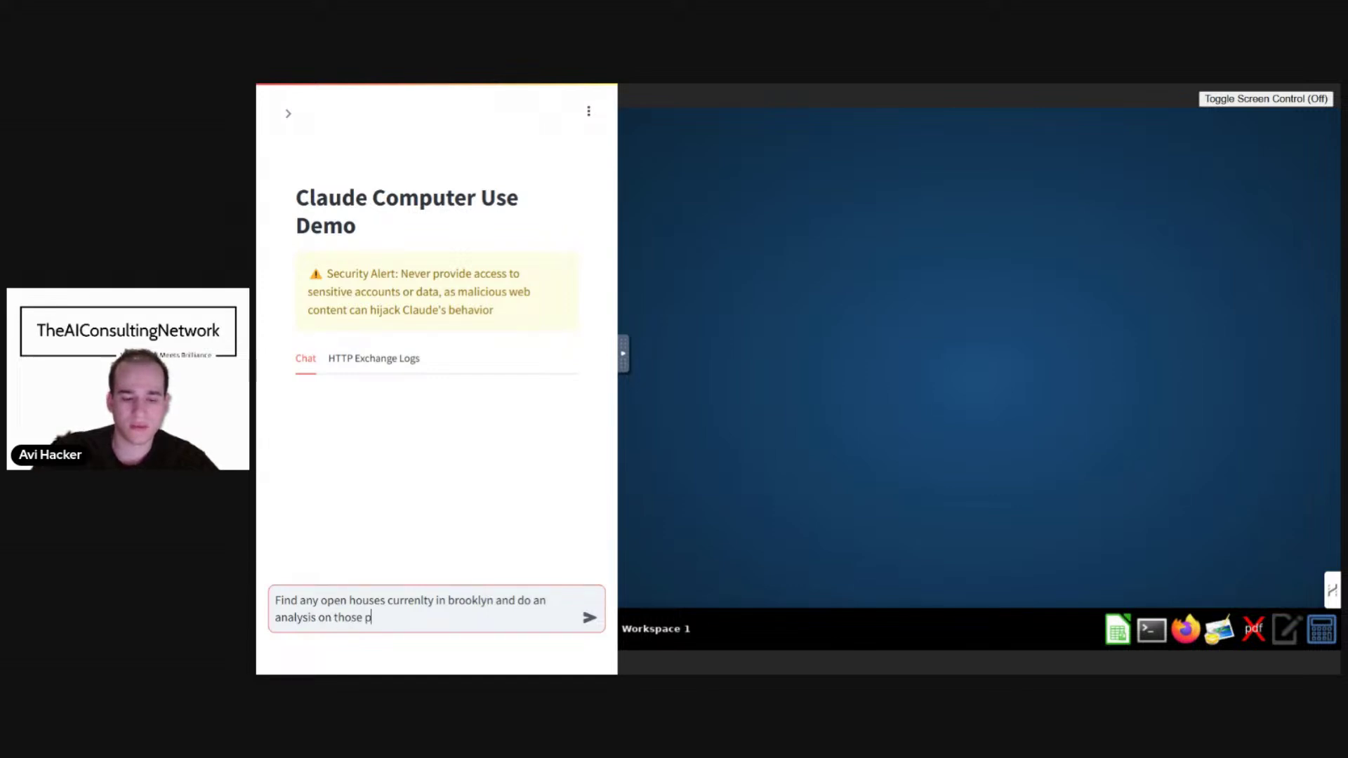
{"action": "type", "text": "roperties"}
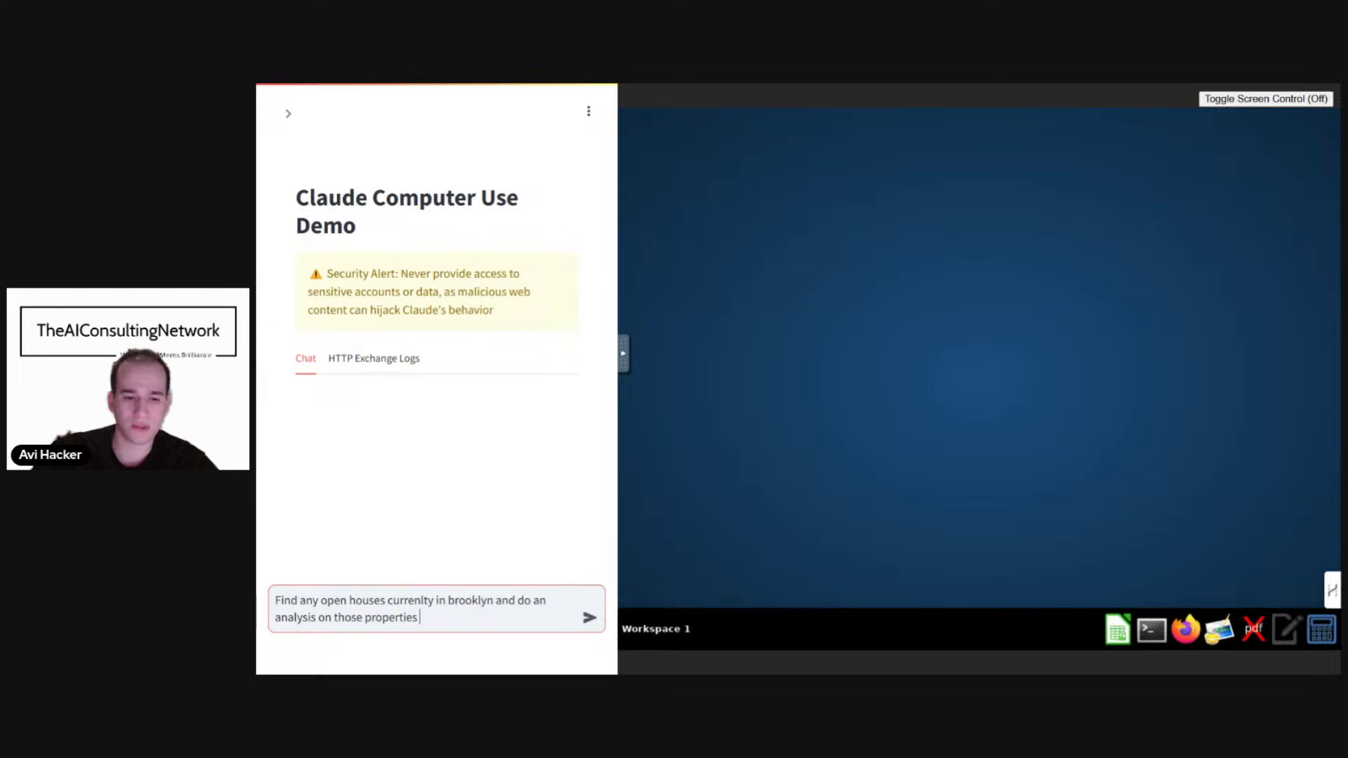
{"action": "key", "text": "Return"}
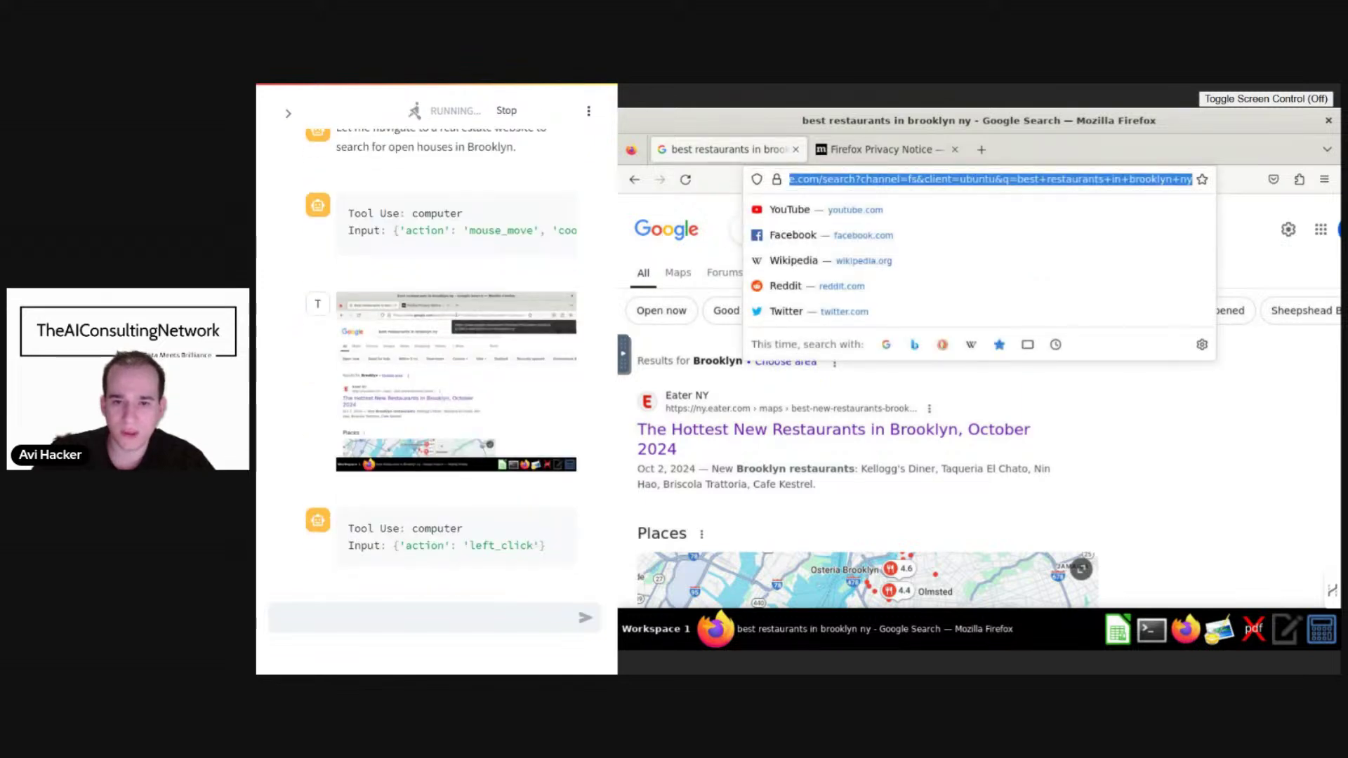
{"action": "type", "text": "https://www.zillow.com/brooklyn-new-york-ny/open-houses/"}
{"action": "key", "text": "Return"}
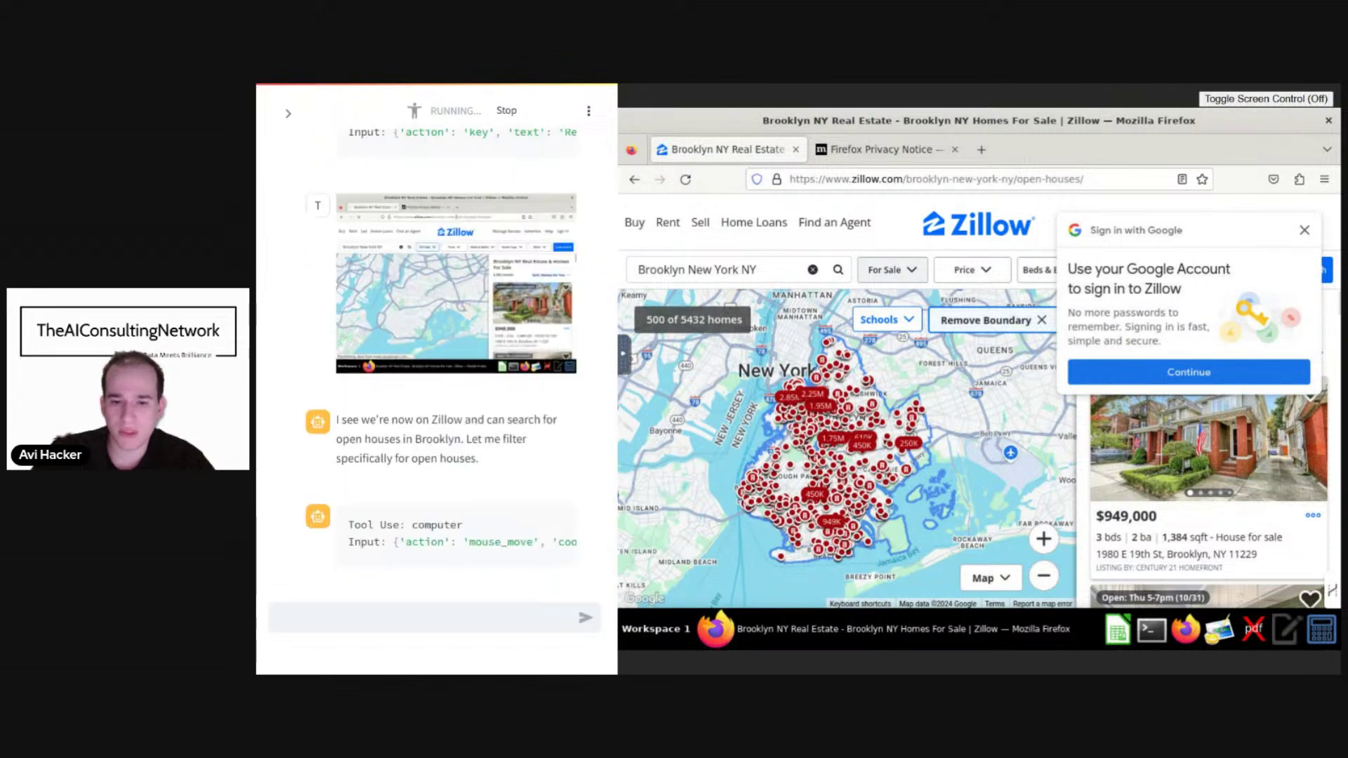
{"action": "left_click", "coordinate": [892, 269]}
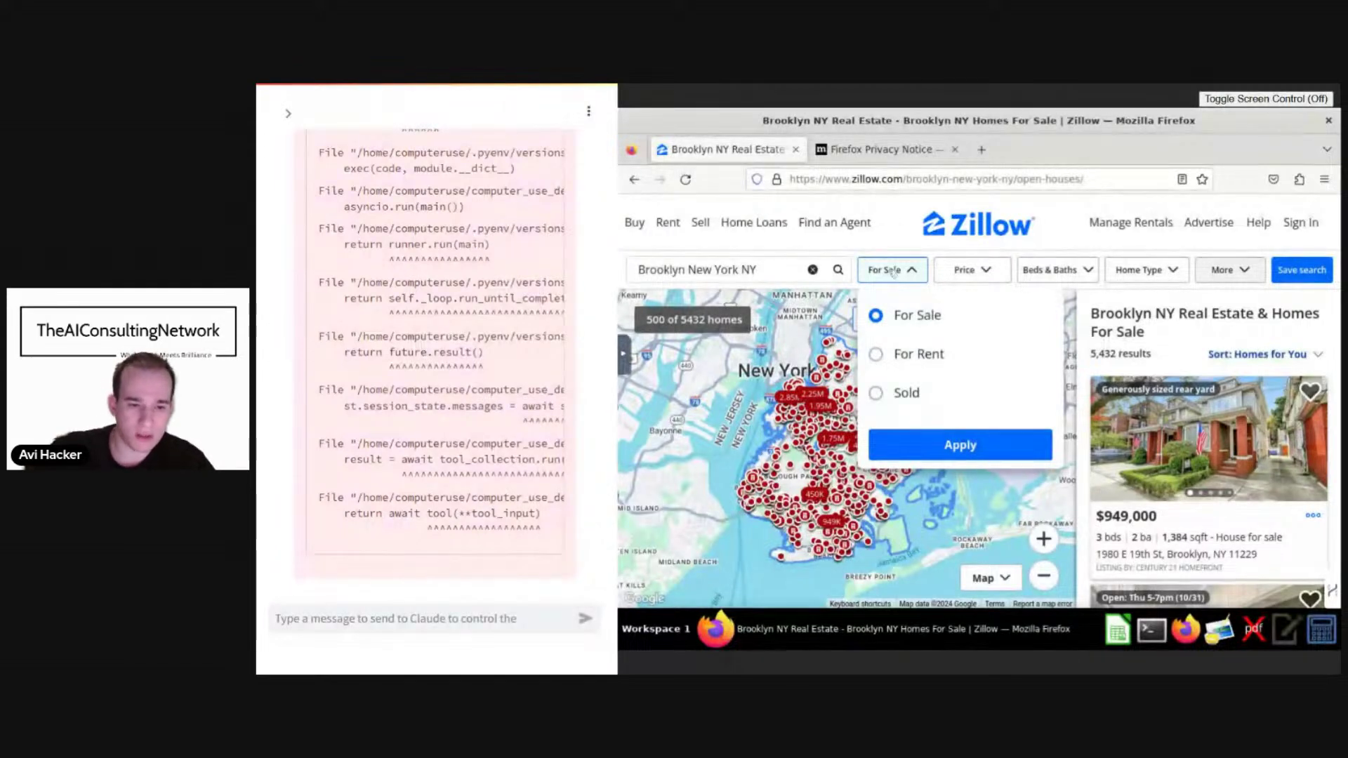
Turn on screen control and close the Zillow and Firefox Privacy Notice pages on the remote desktop.
{"action": "scroll", "coordinate": [541, 441], "scroll_direction": "up", "scroll_amount": 8}
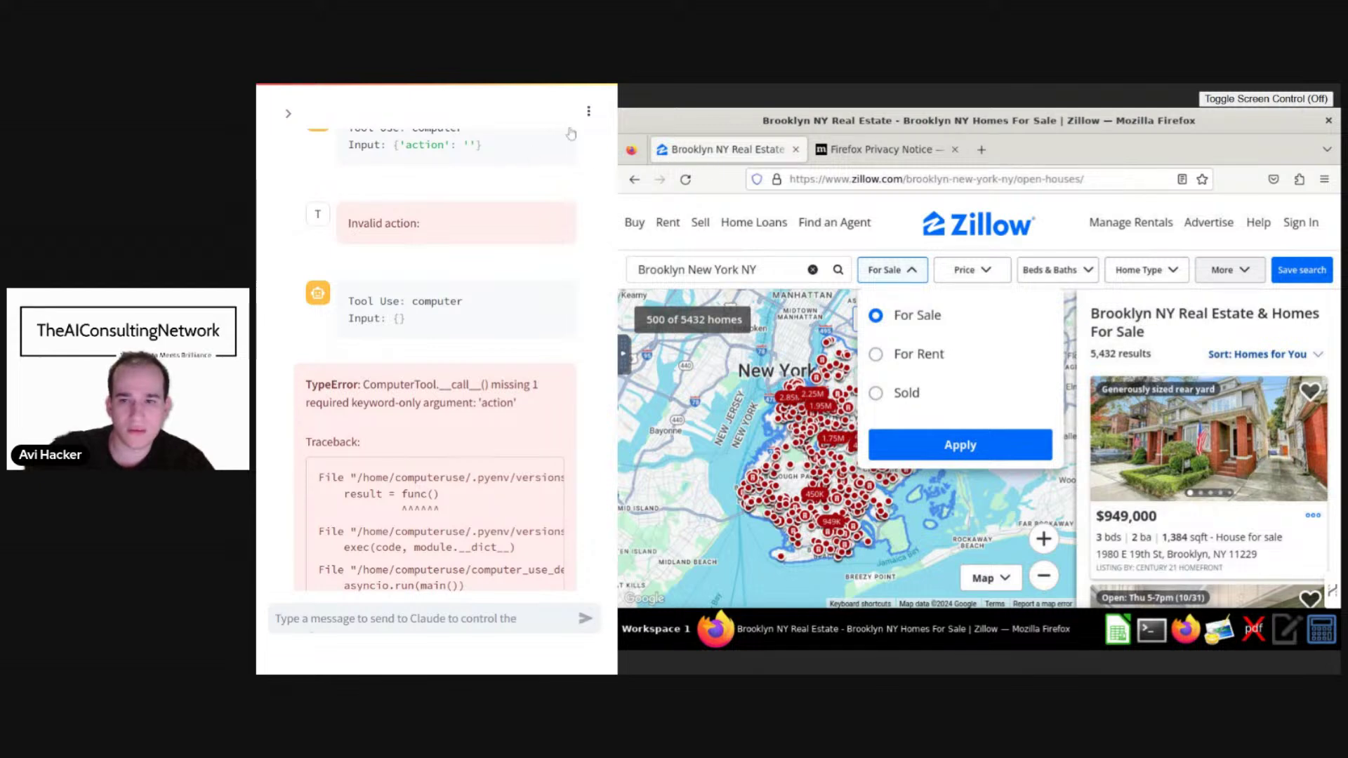
{"action": "left_click", "coordinate": [1313, 99]}
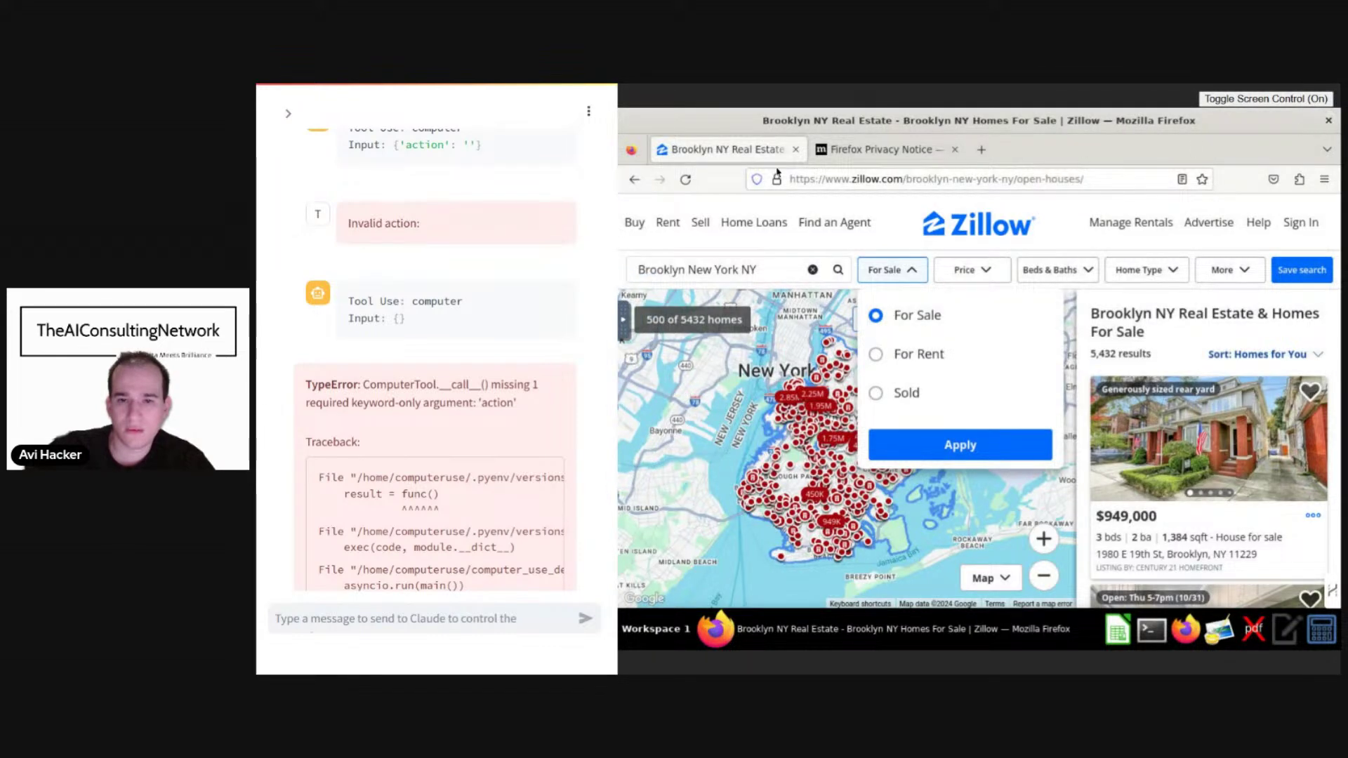
{"action": "left_click", "coordinate": [796, 149]}
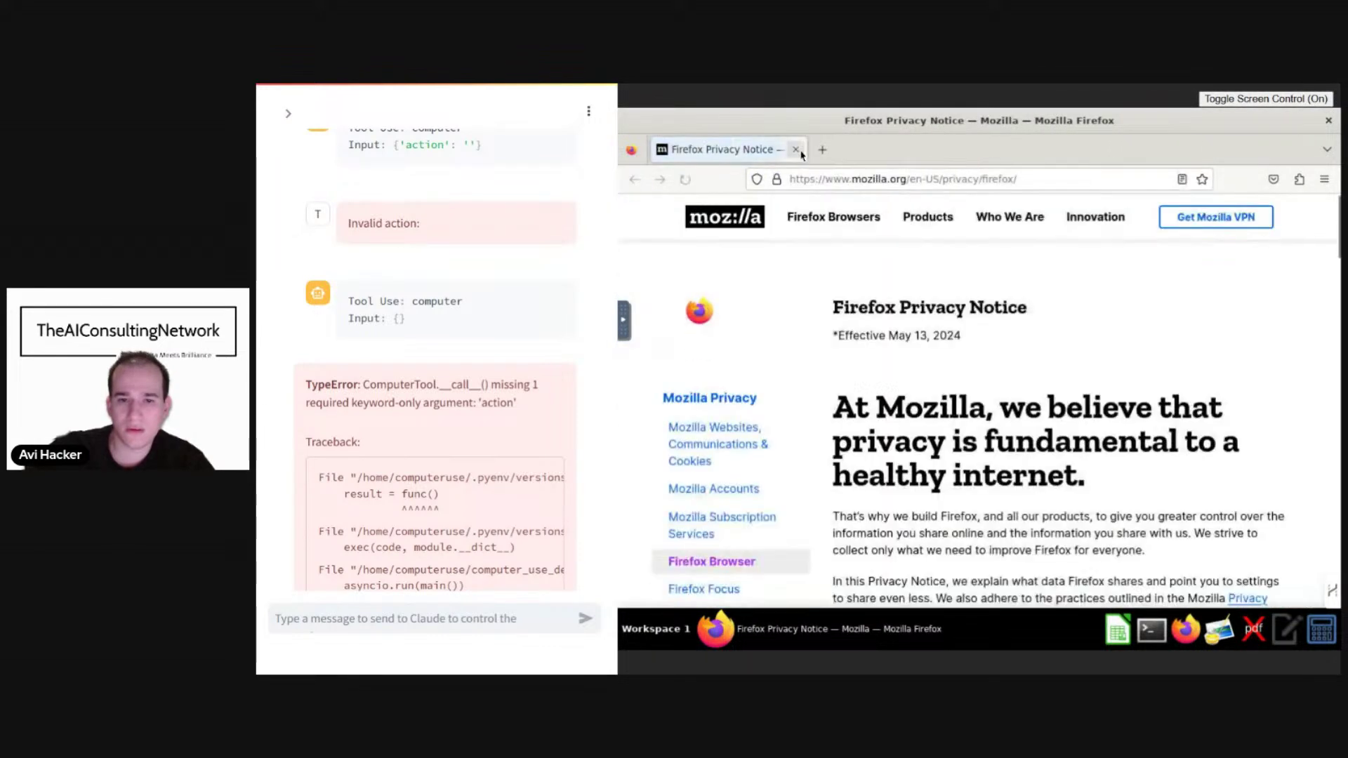
{"action": "left_click", "coordinate": [800, 150]}
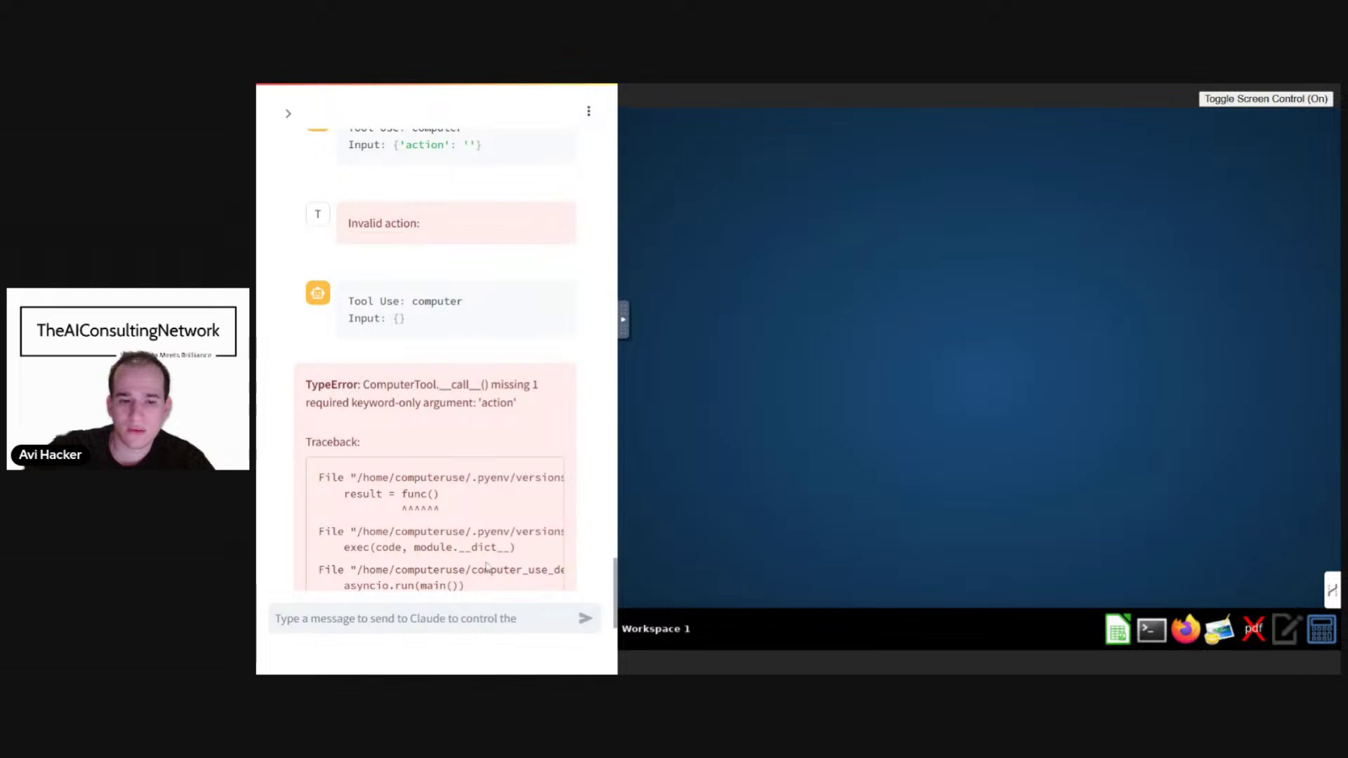
Send Claude the message "do a market analysis of the properties in brooklyn and tell me if it is a good place to buy right now".
{"action": "left_click", "coordinate": [598, 615]}
{"action": "type", "text": "f"}
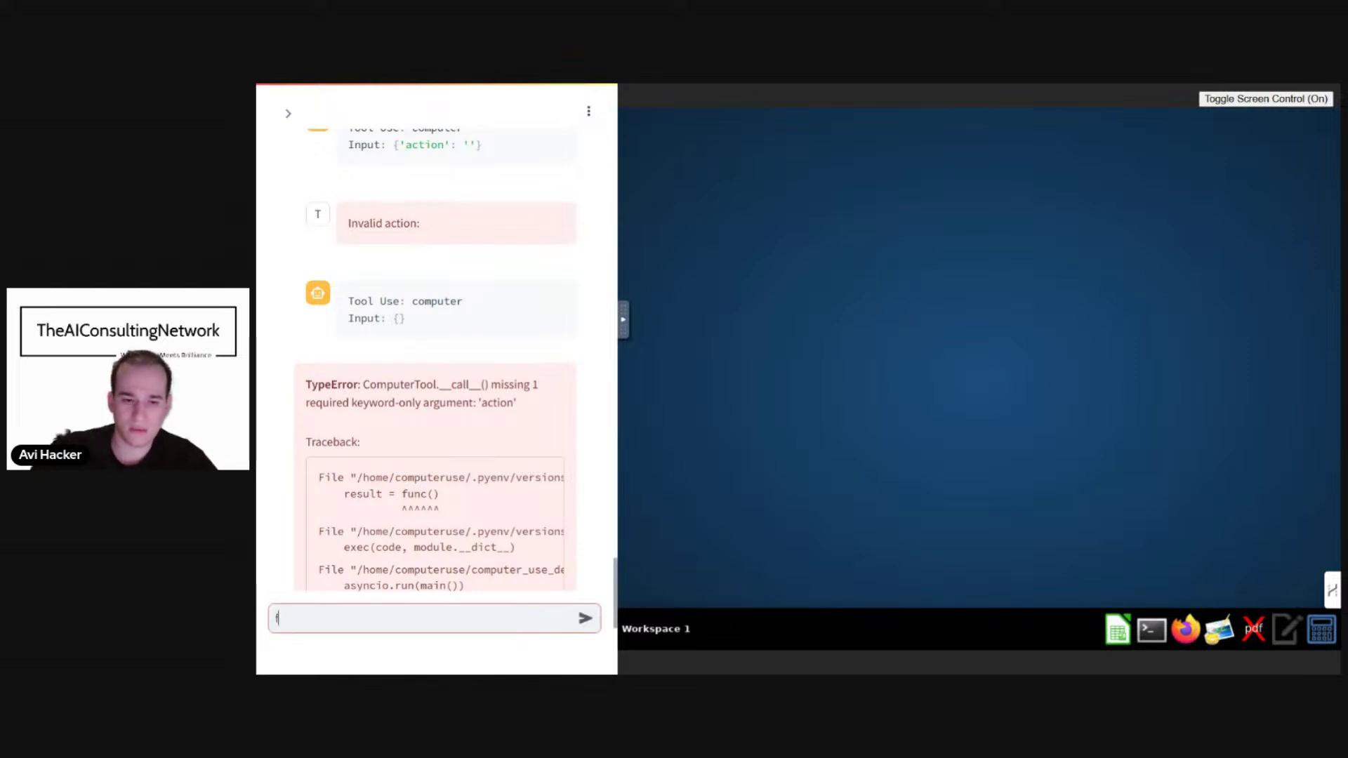
{"action": "key", "text": "BackSpace"}
{"action": "type", "text": "do"}
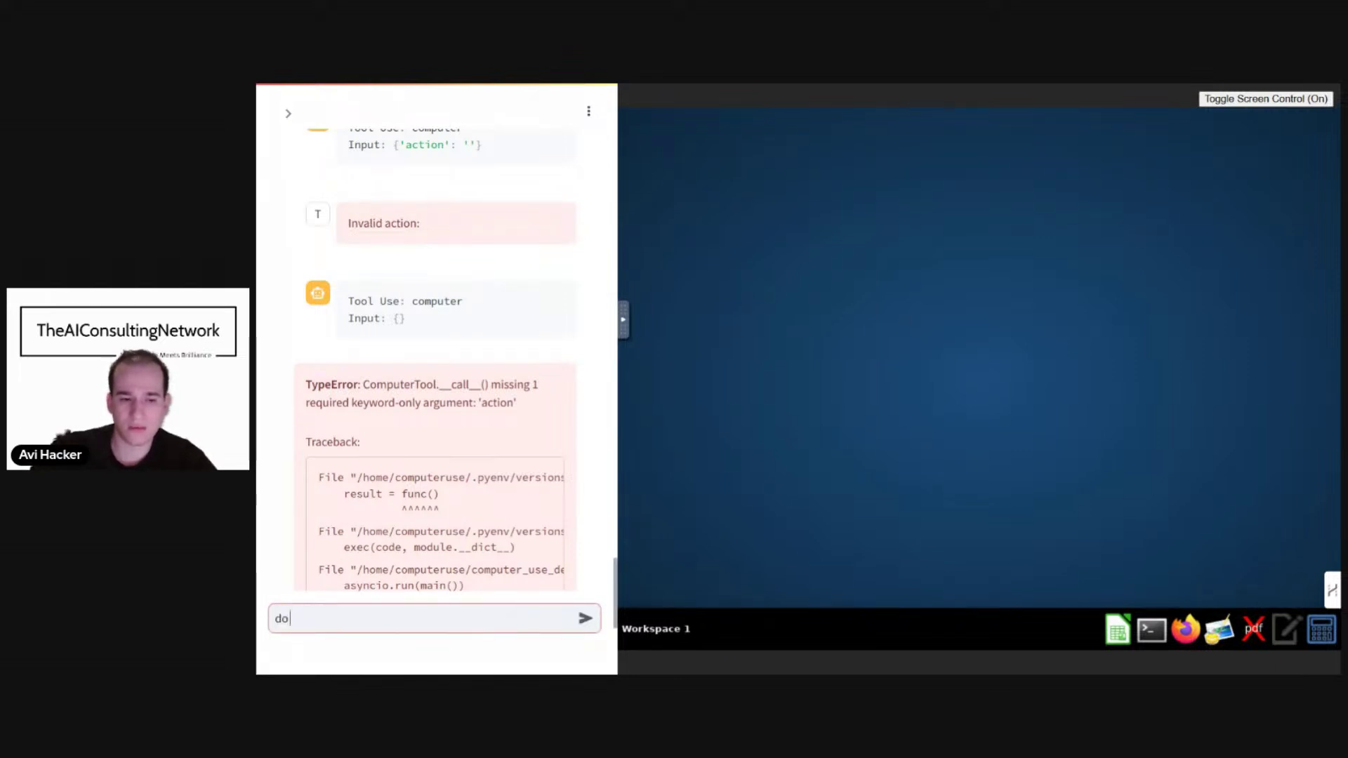
{"action": "type", "text": " a mar"}
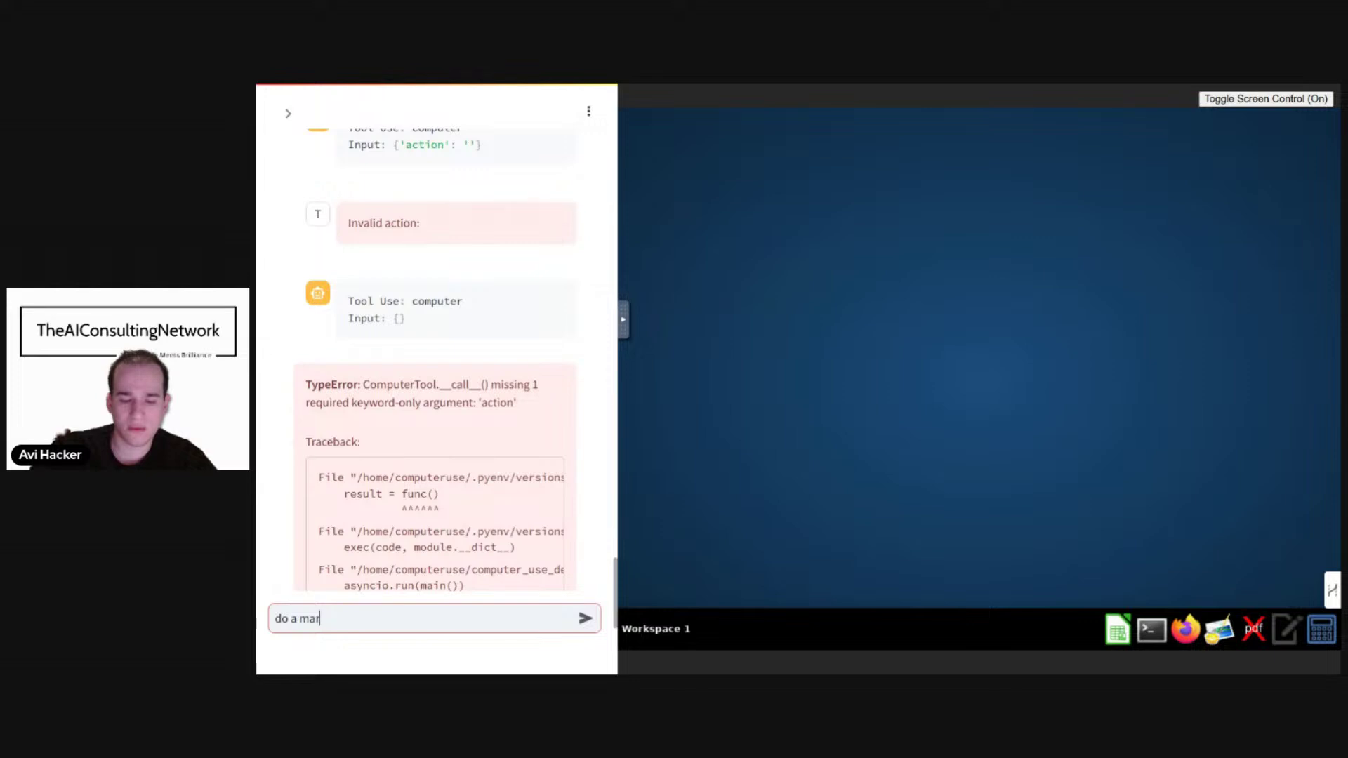
{"action": "type", "text": "ket analysis on"}
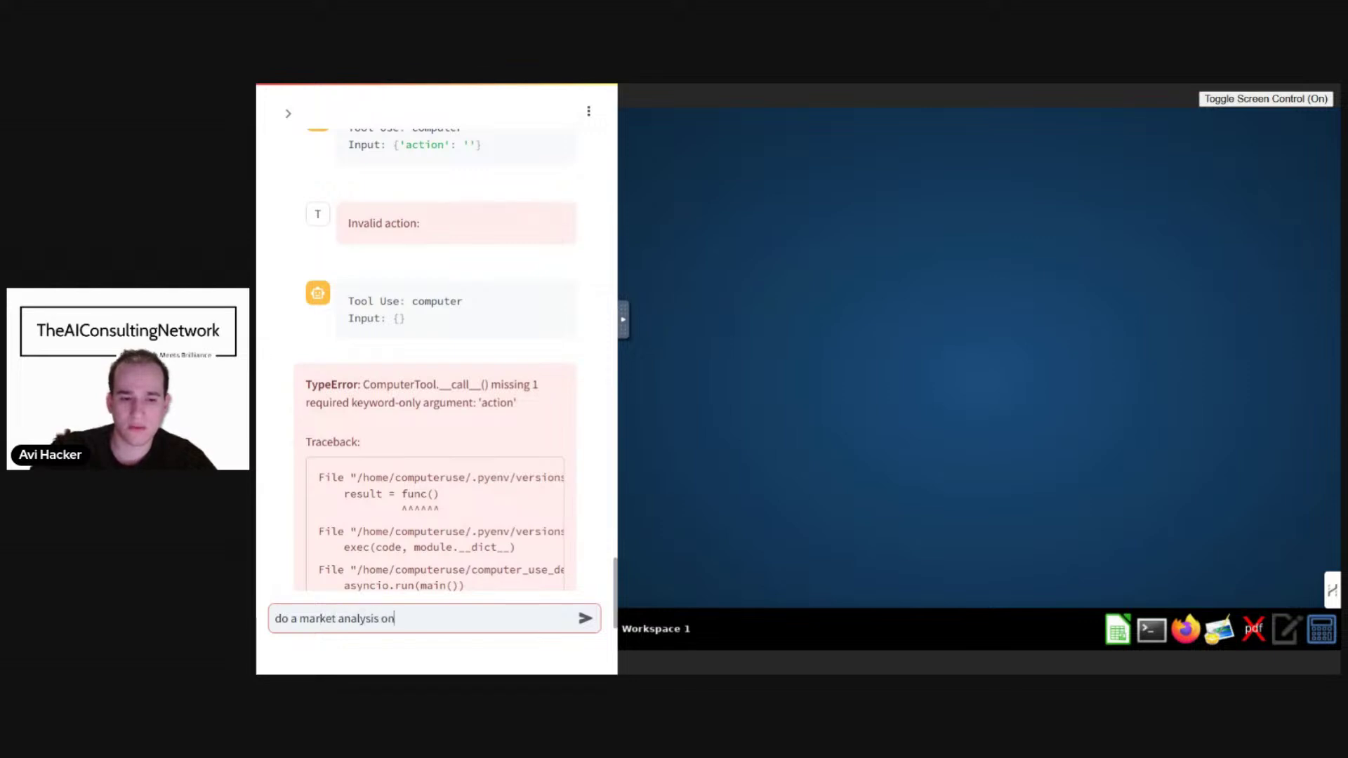
{"action": "key", "text": "BackSpace"}
{"action": "type", "text": "f the prop"}
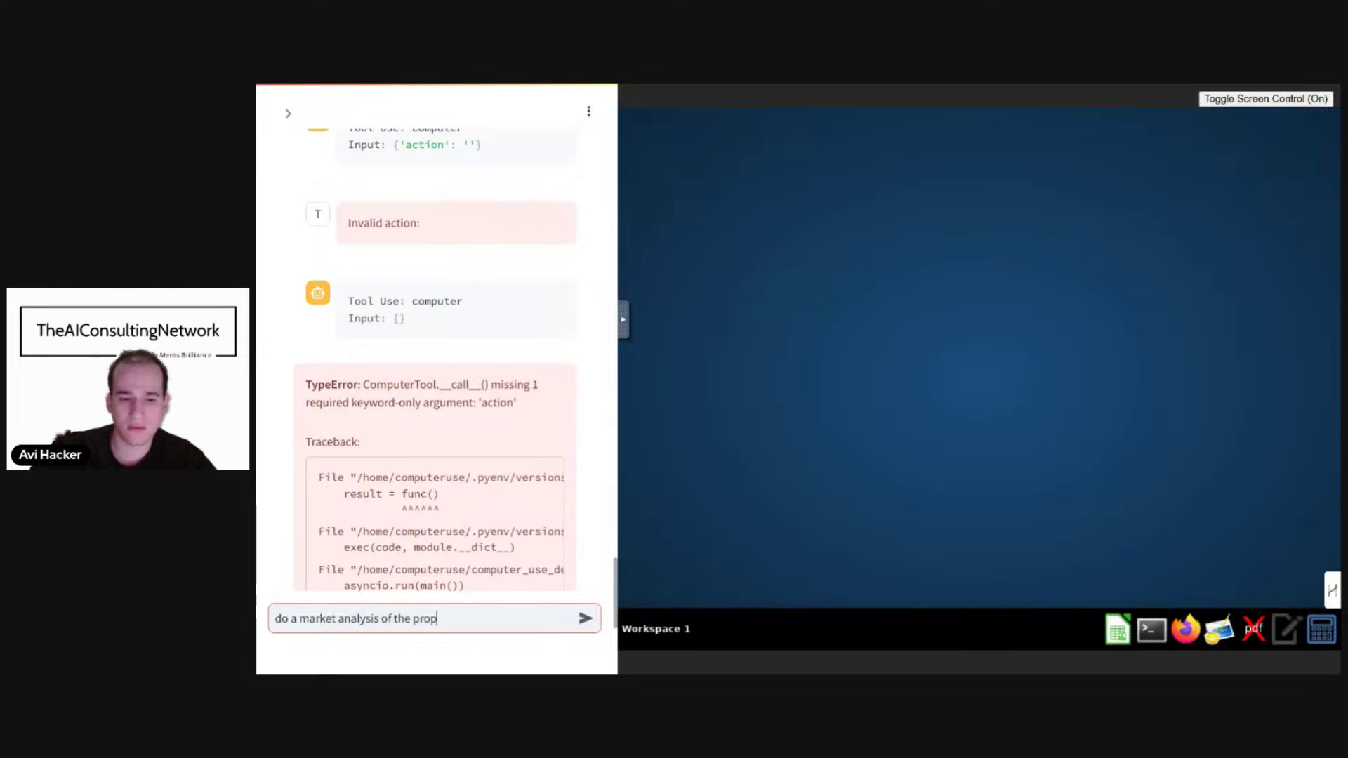
{"action": "type", "text": "erties in bro"}
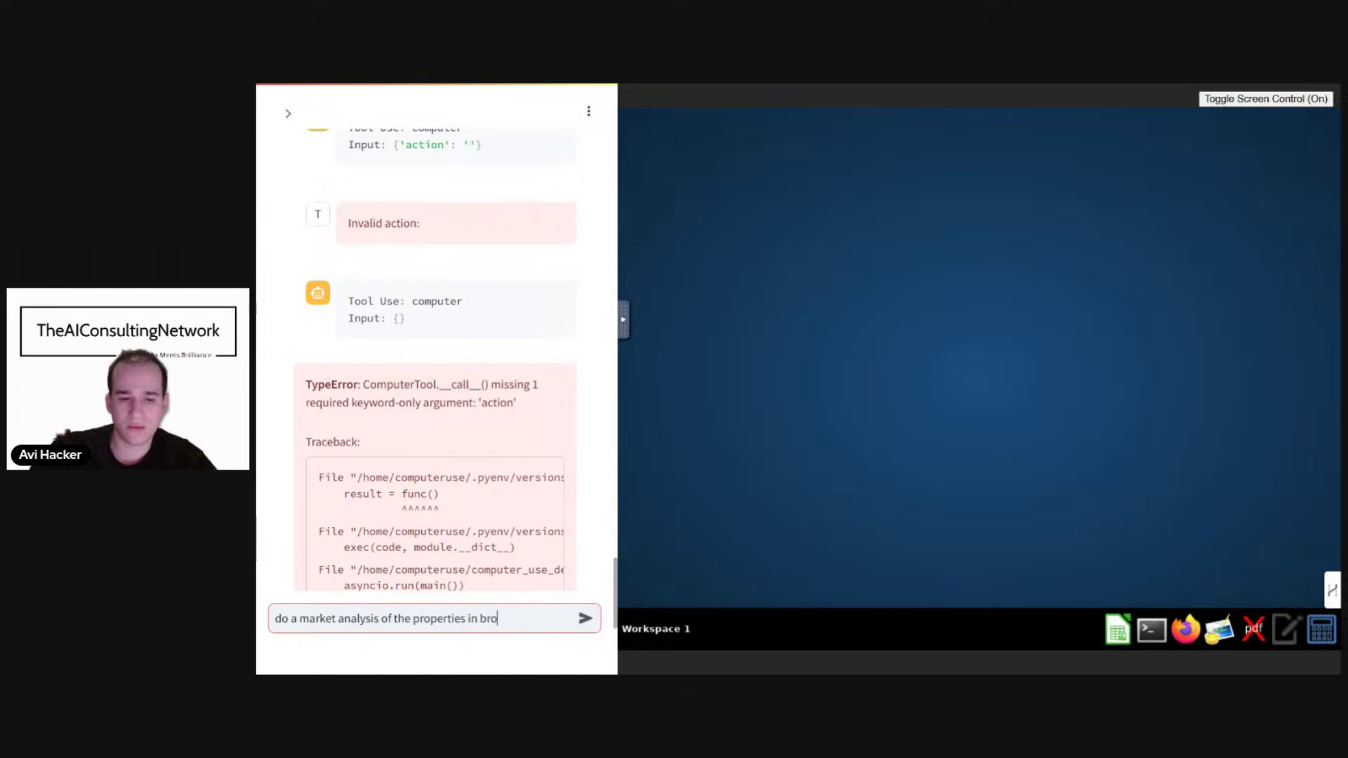
{"action": "type", "text": "okly"}
{"action": "key", "text": "BackSpace"}
{"action": "type", "text": "n"}
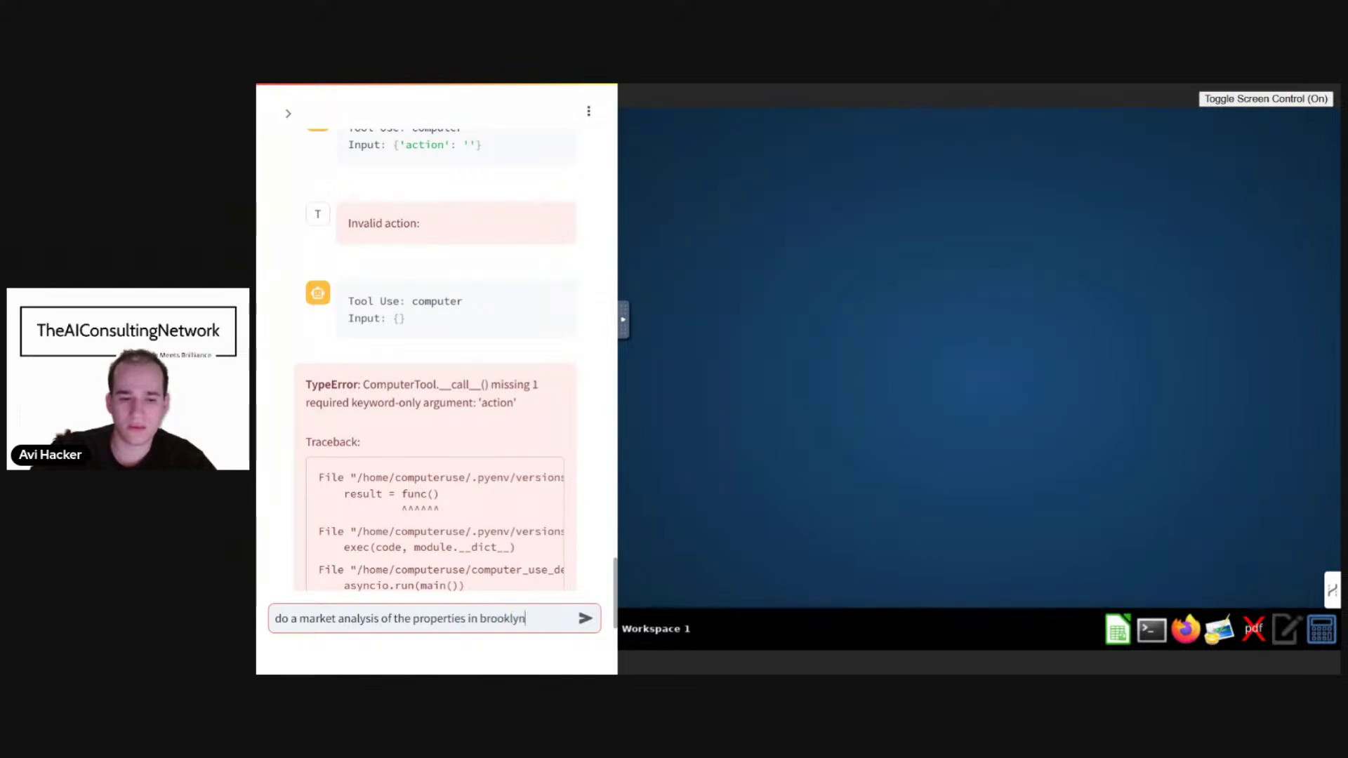
{"action": "type", "text": " and tell me i"}
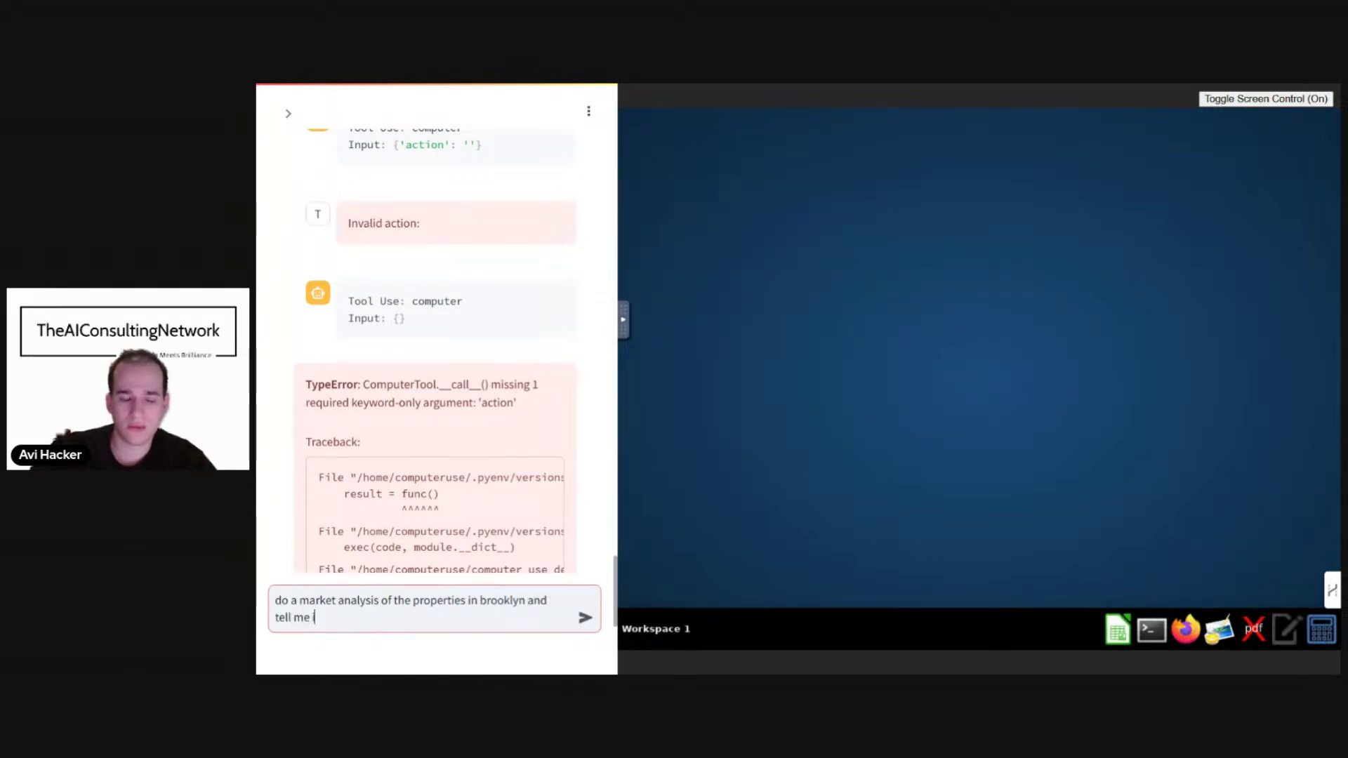
{"action": "type", "text": "f it is a"}
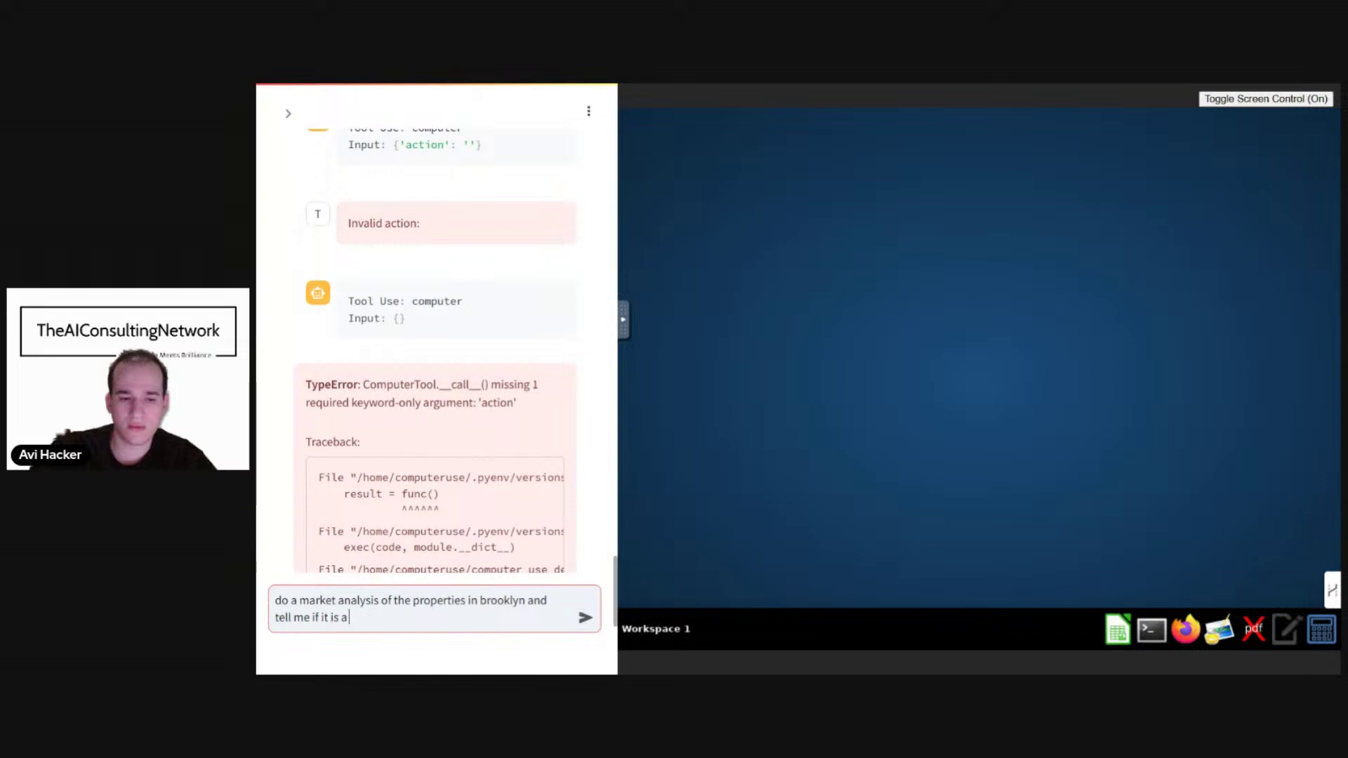
{"action": "type", "text": " good plac"}
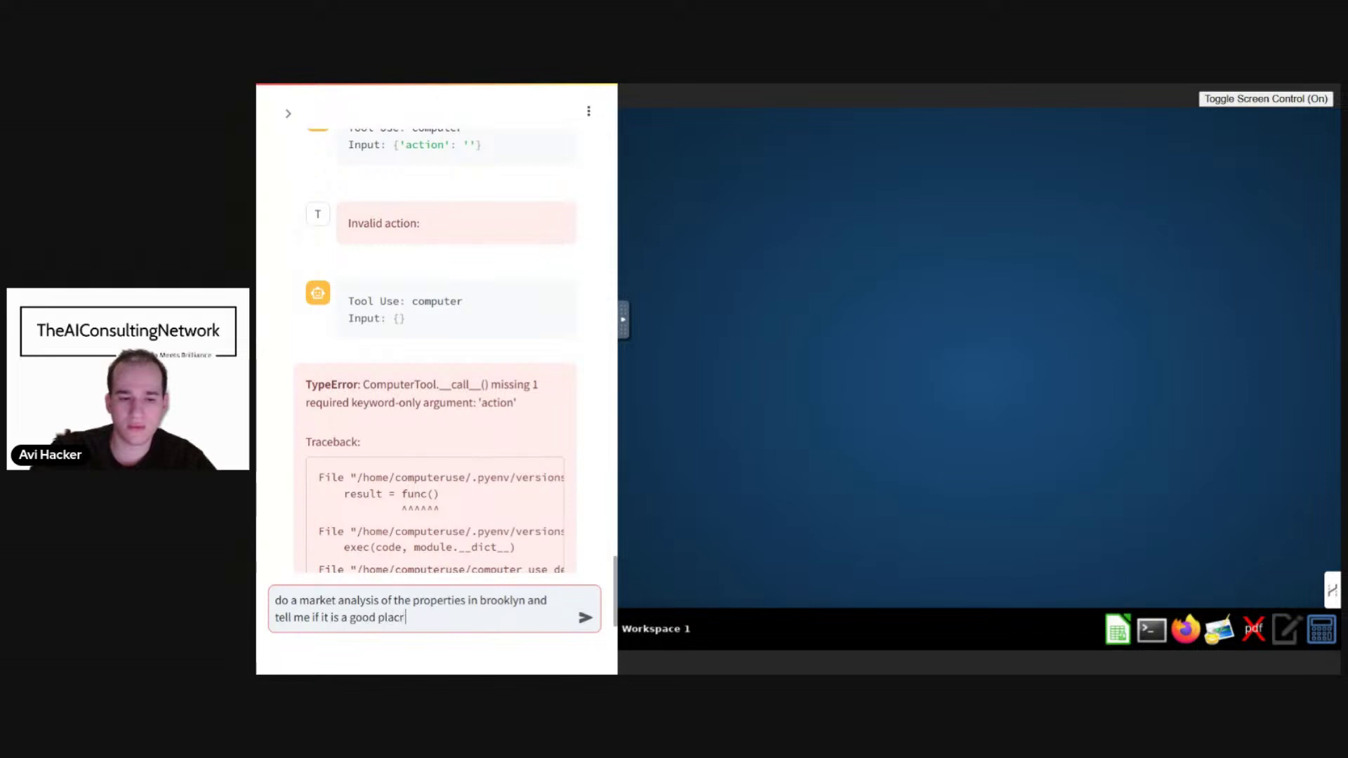
{"action": "type", "text": "e to buy right now"}
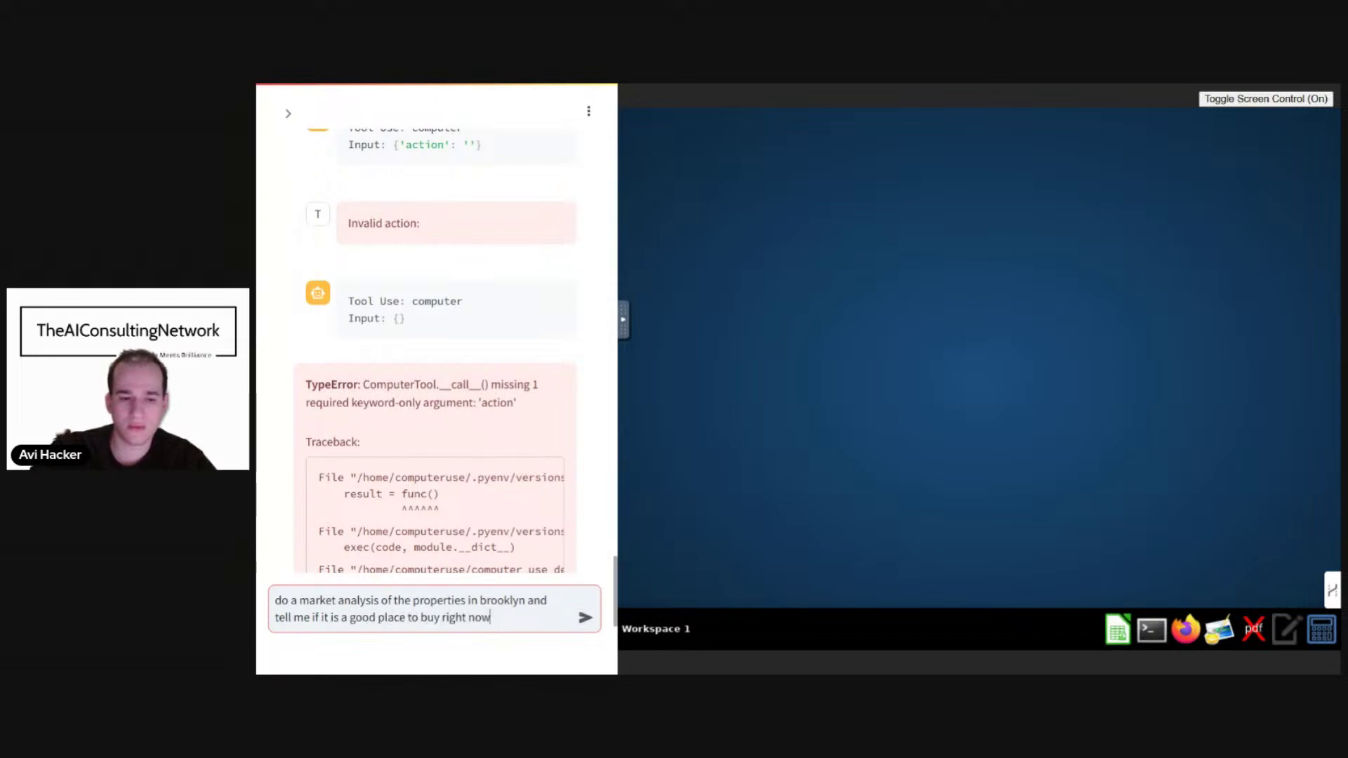
{"action": "key", "text": "Return"}
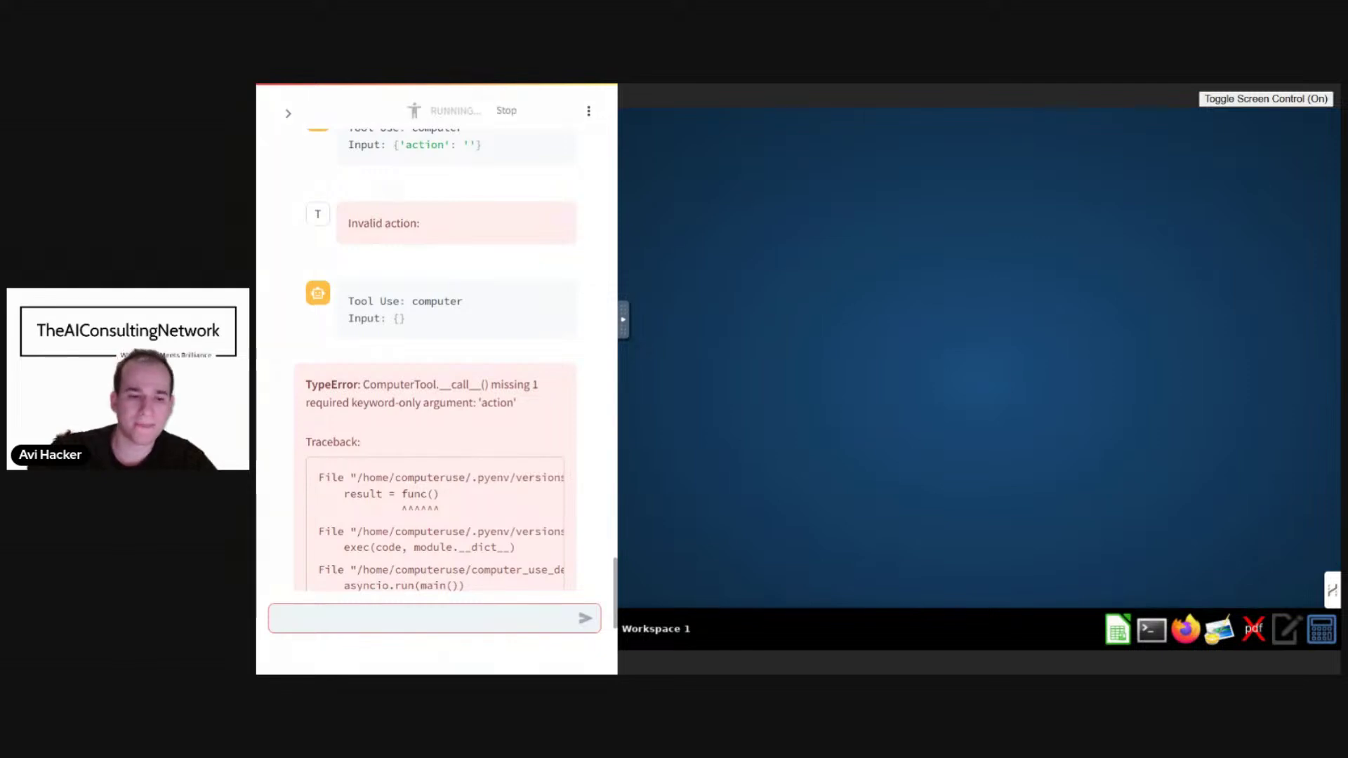
Reset the Claude session from its settings, keeping Anthropic as the API provider.
{"action": "scroll", "coordinate": [545, 217], "scroll_direction": "down", "scroll_amount": 6}
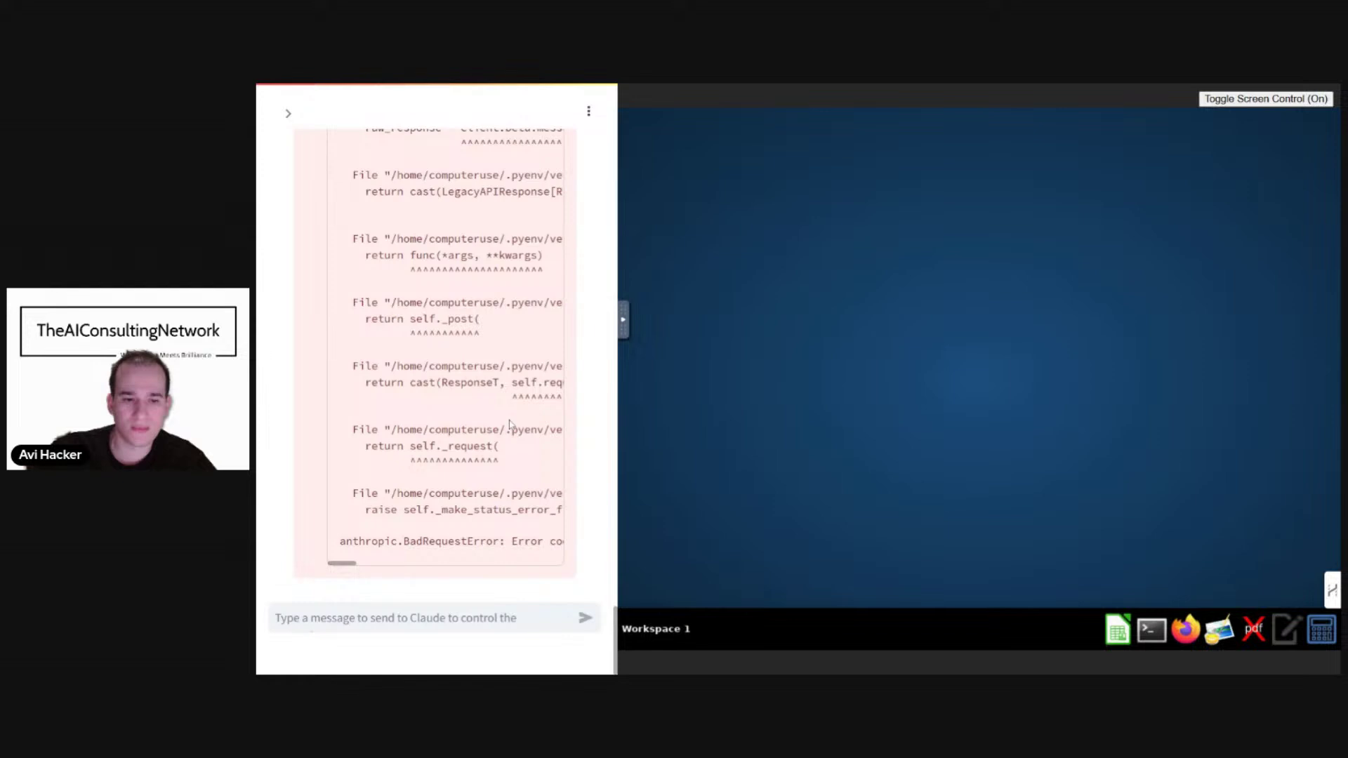
{"action": "left_click", "coordinate": [286, 114]}
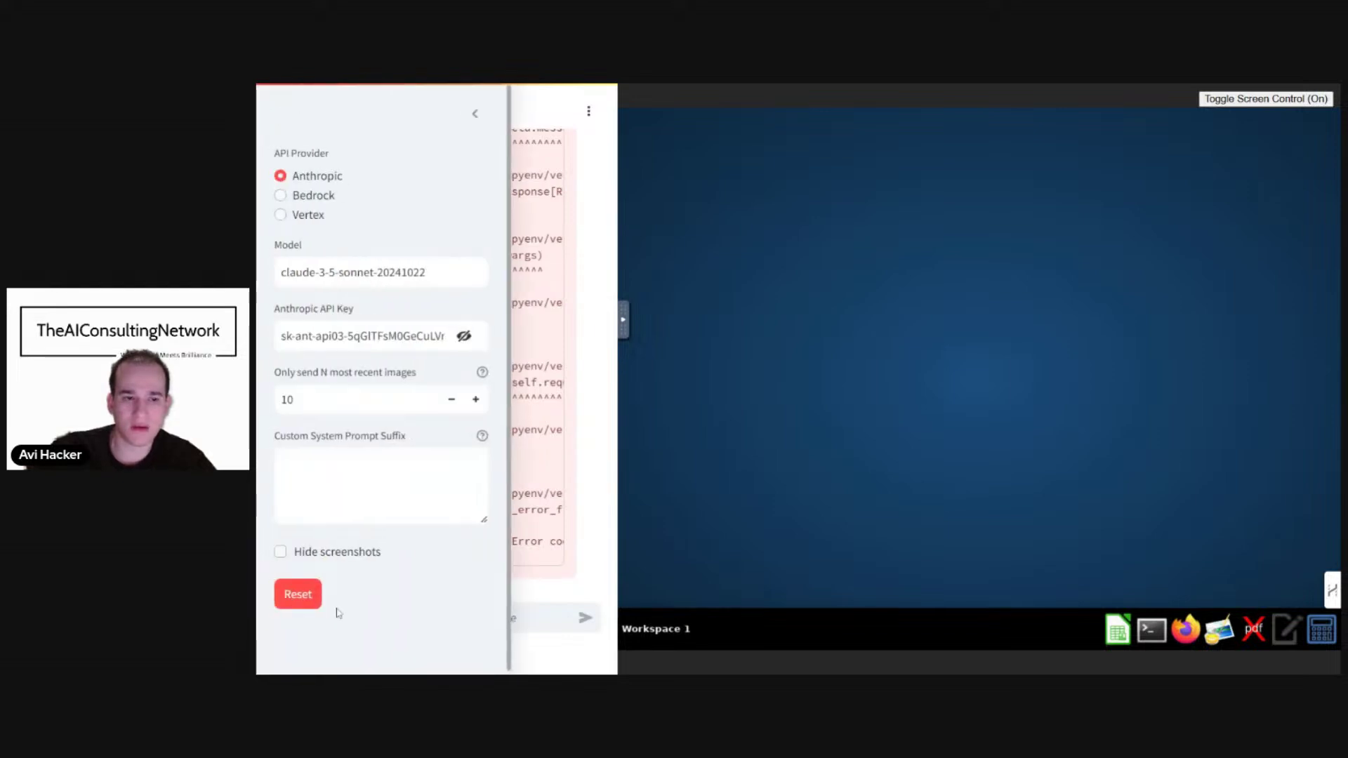
{"action": "left_click", "coordinate": [301, 602]}
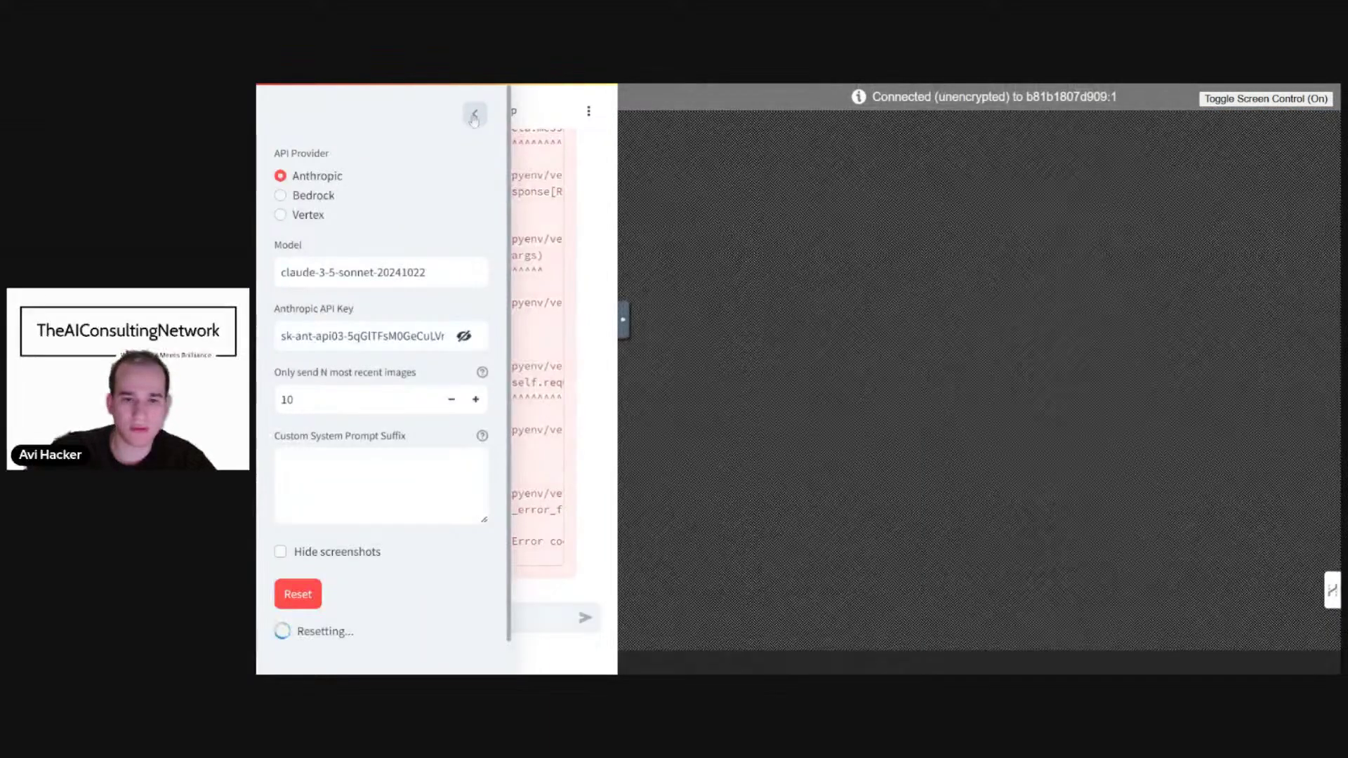
Close the session settings and send Claude the message "find amazons lastest financial report and analyse it".
{"action": "left_click", "coordinate": [474, 116]}
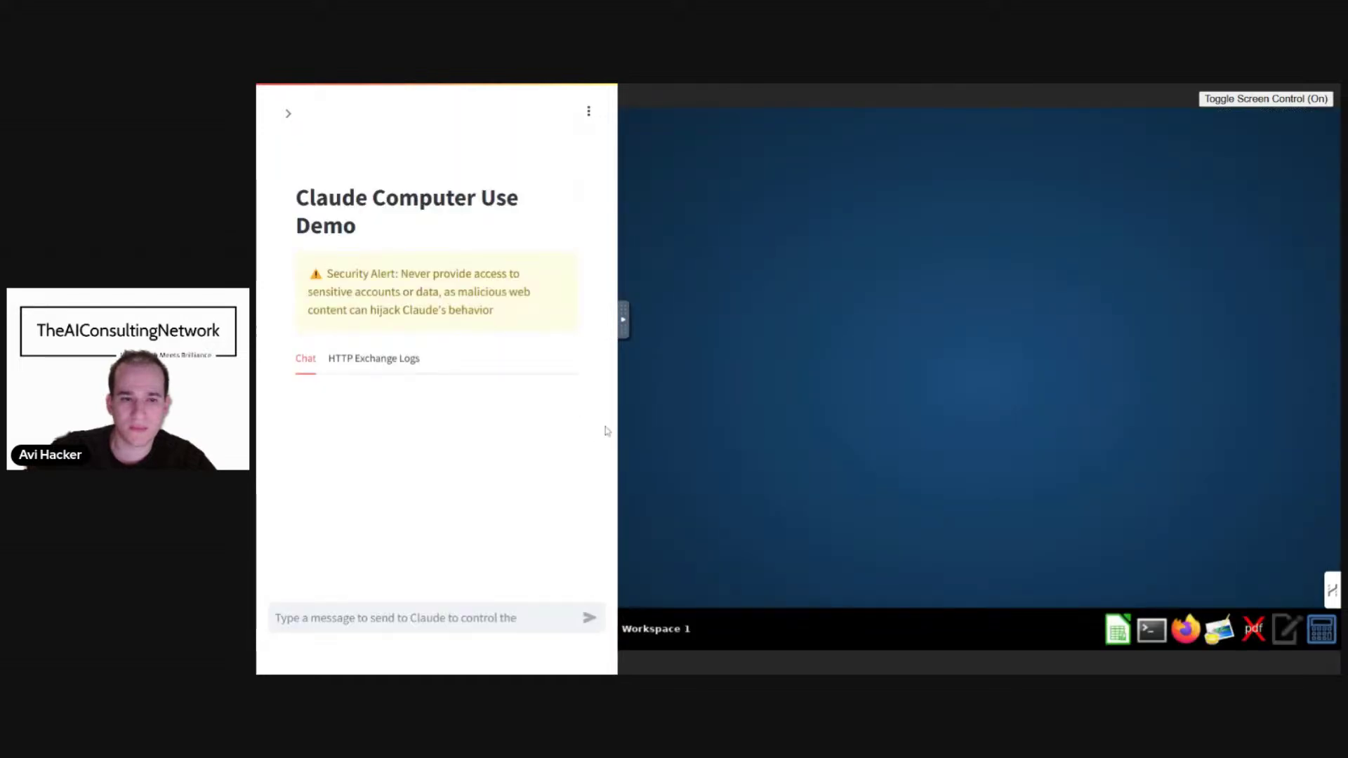
{"action": "left_click", "coordinate": [601, 614]}
{"action": "type", "text": "find amazon"}
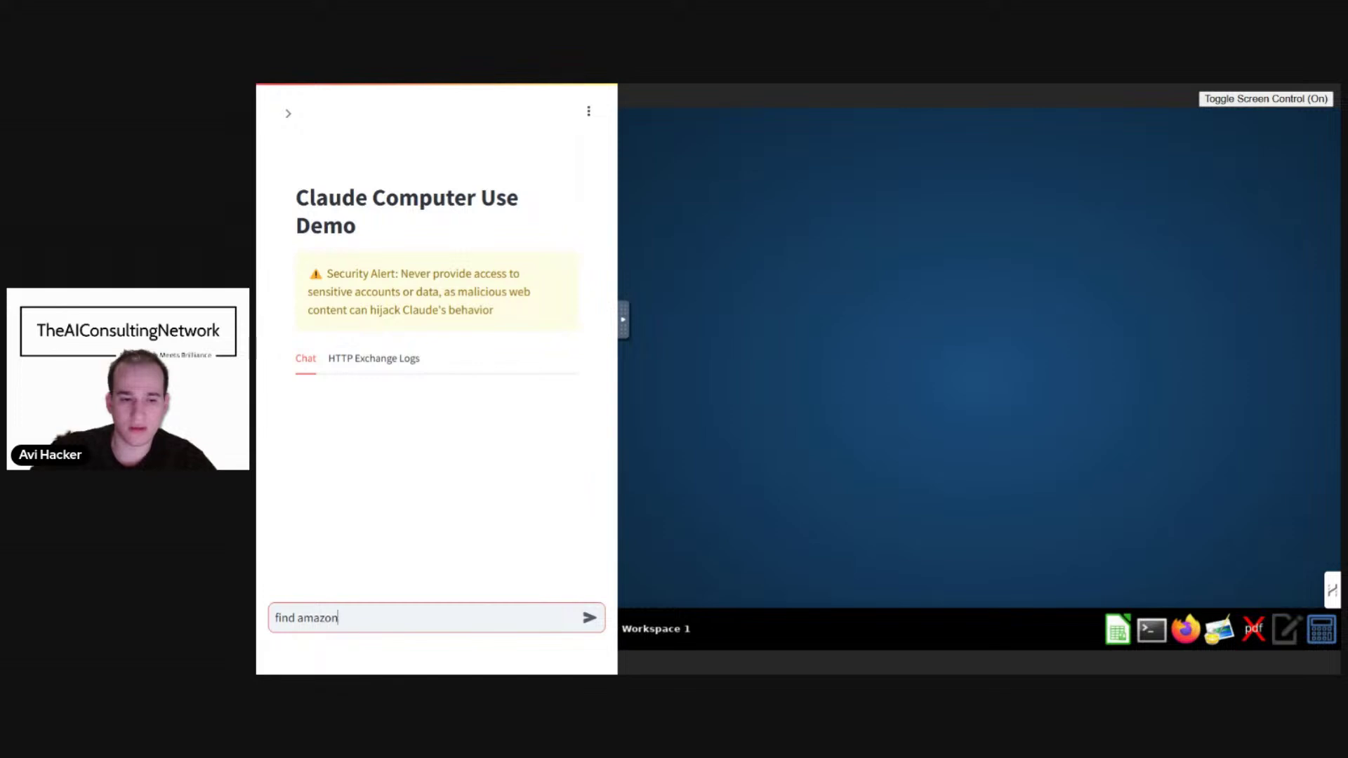
{"action": "type", "text": "s lastest"}
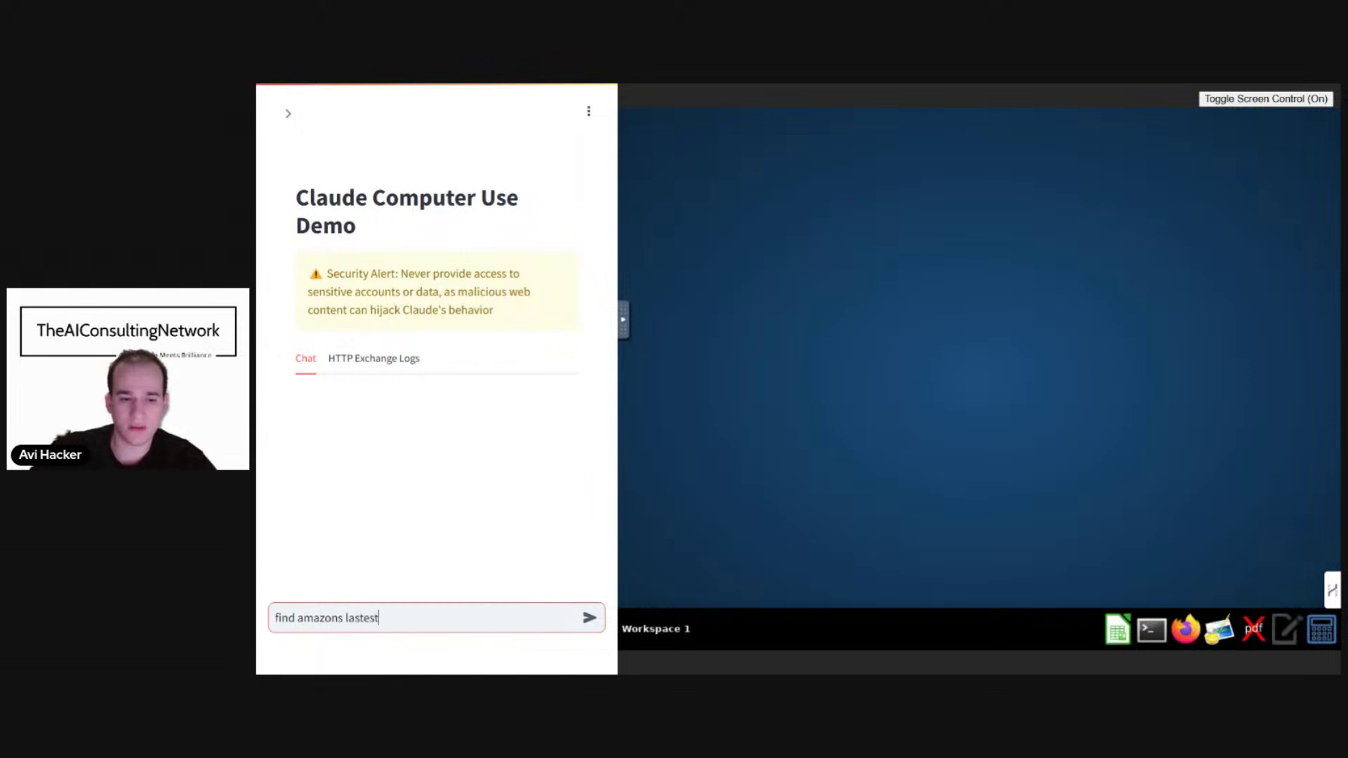
{"action": "type", "text": " financia"}
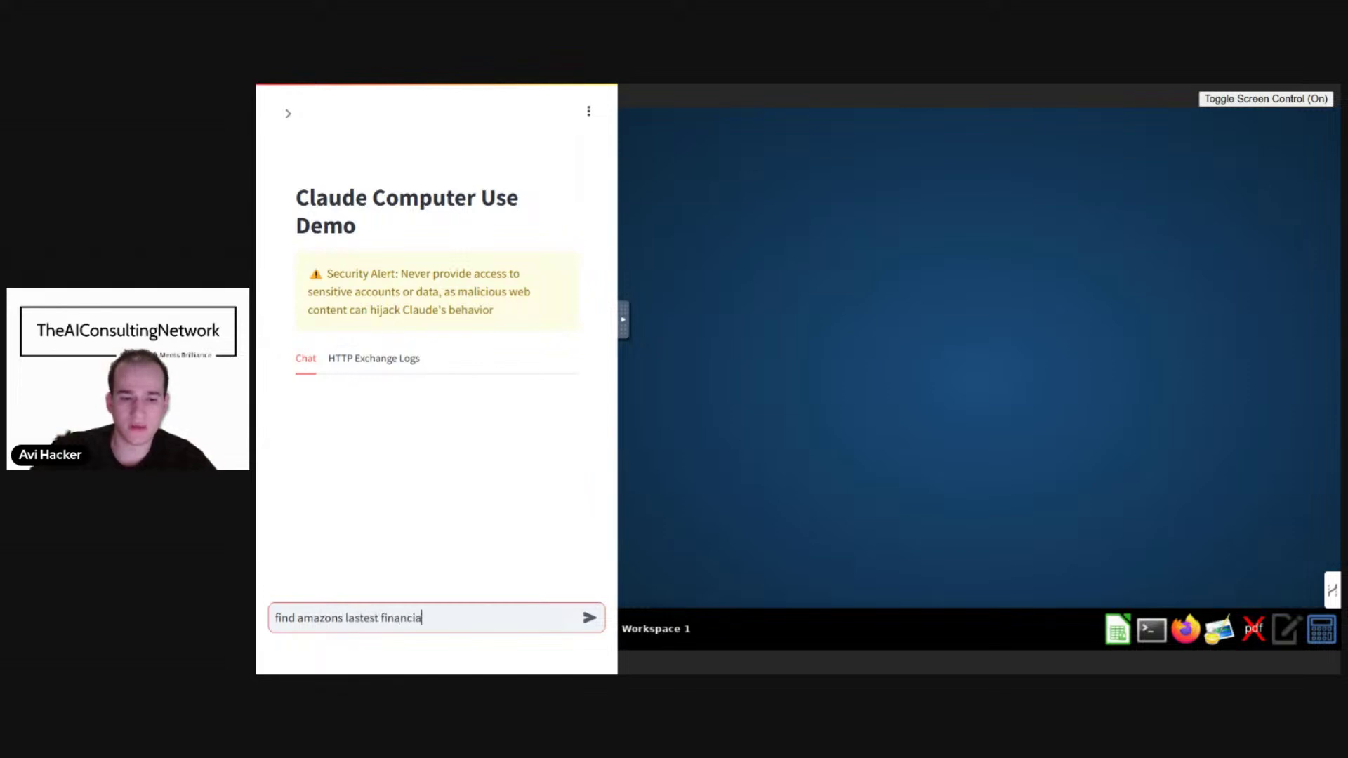
{"action": "type", "text": "l report and "}
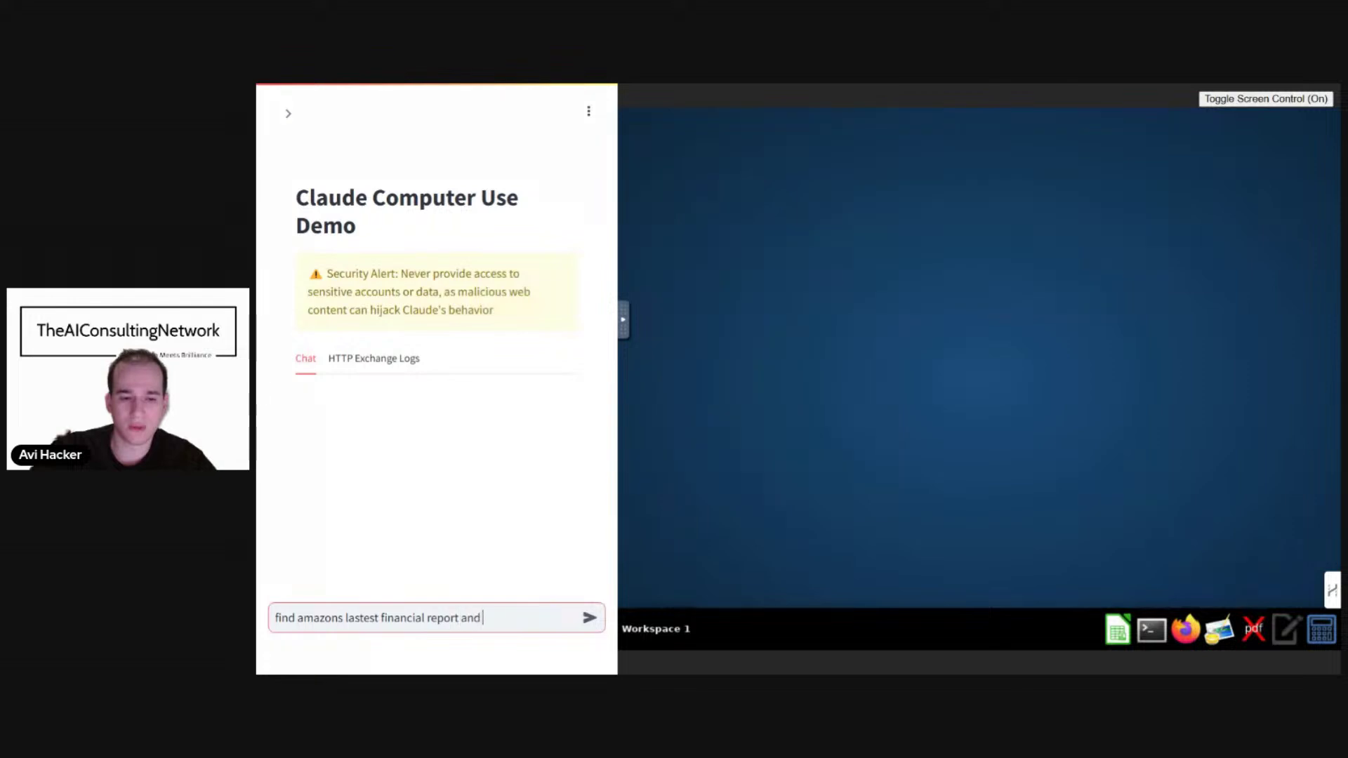
{"action": "type", "text": "analys"}
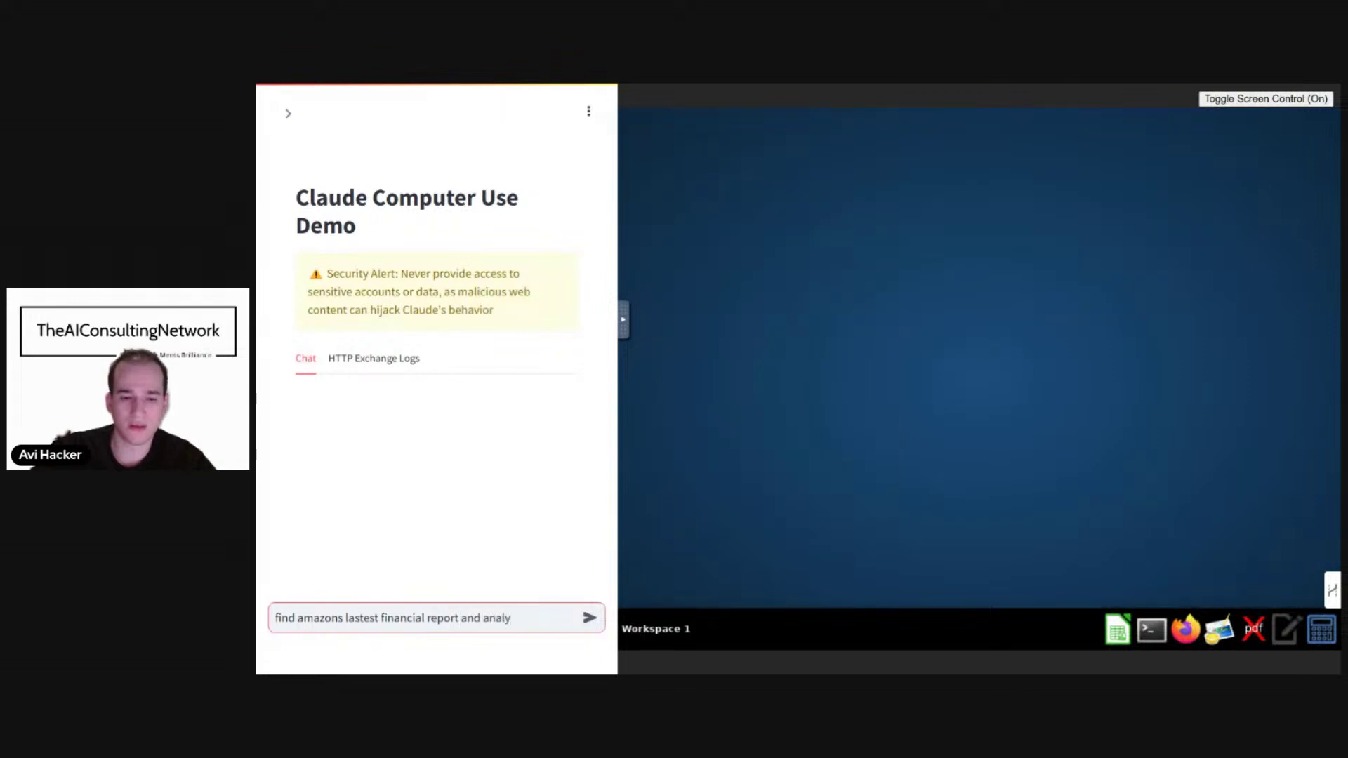
{"action": "type", "text": "e it"}
{"action": "key", "text": "Return"}
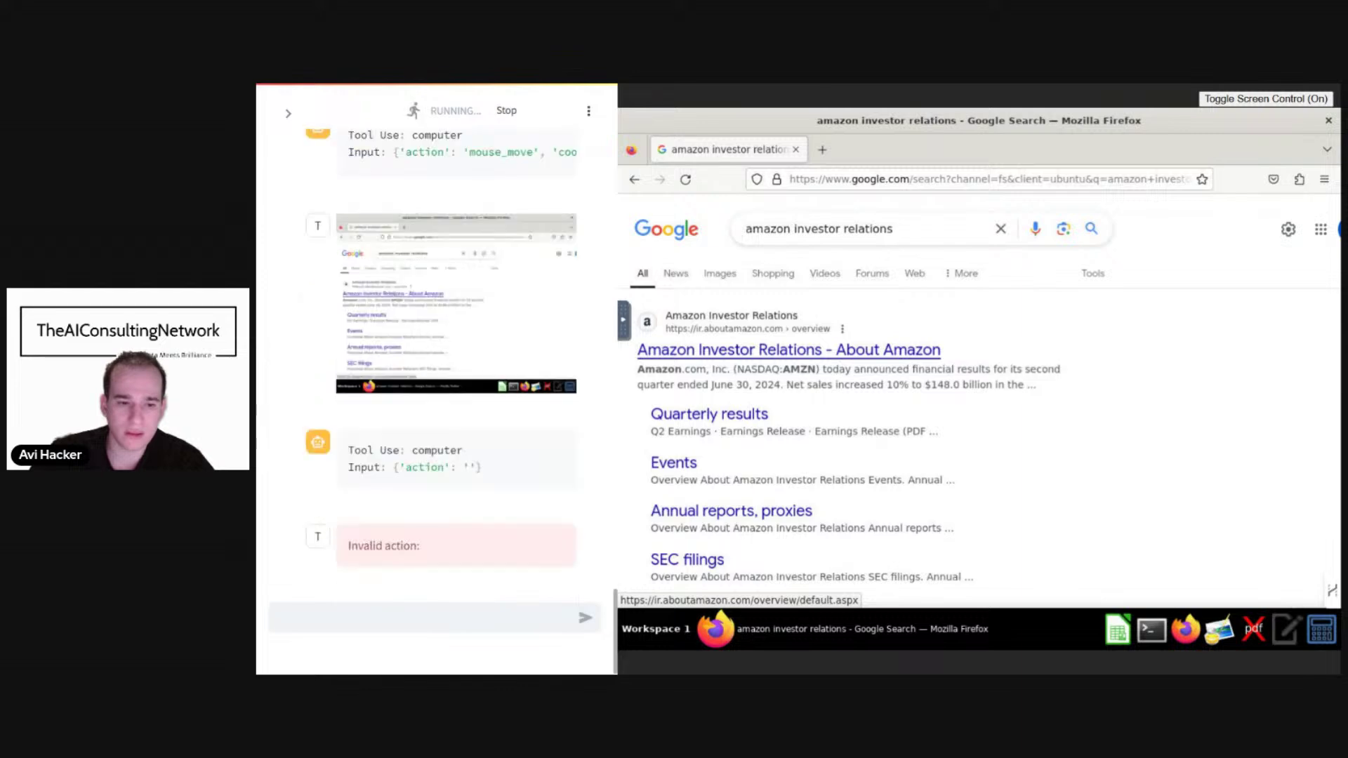
Open the Amazon Investor Relations search result on the remote desktop, and review that page and the error traceback in the chat.
{"action": "left_click", "coordinate": [789, 350]}
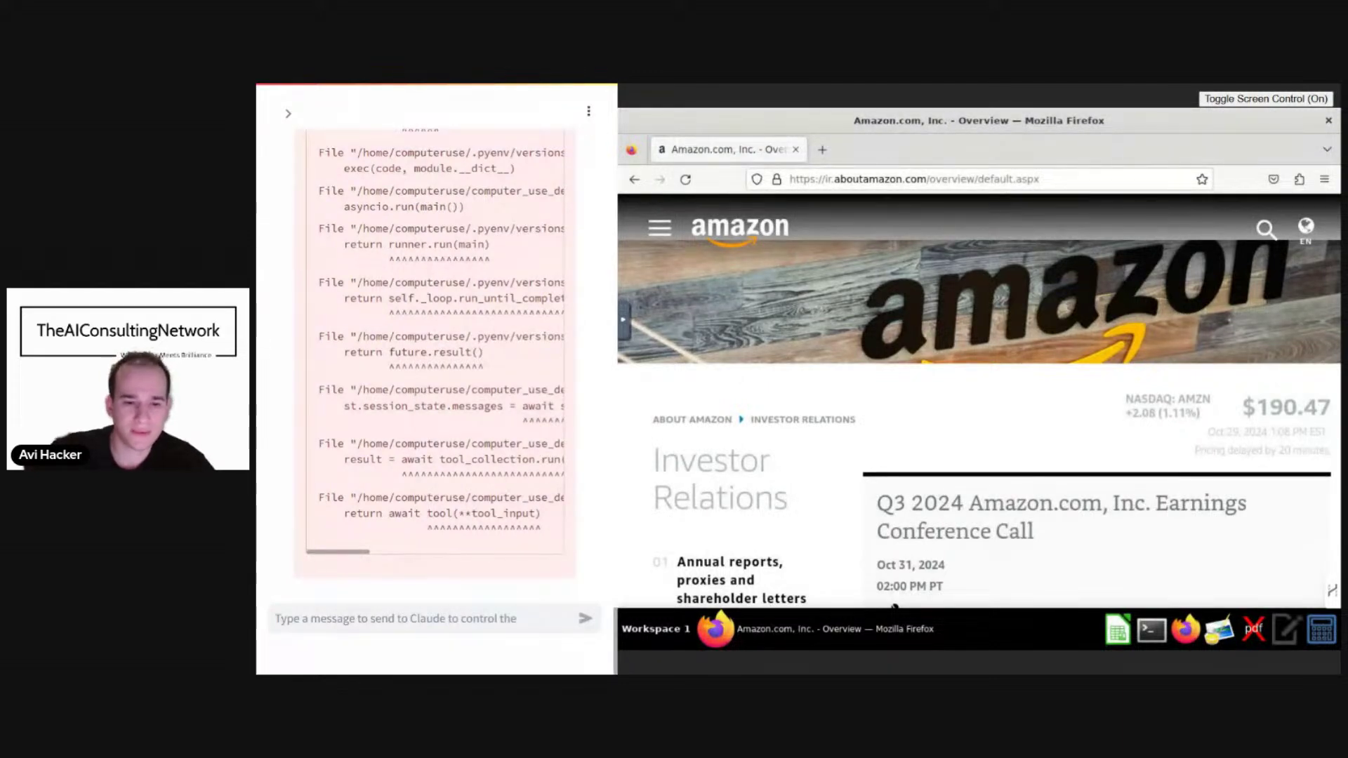
{"action": "scroll", "coordinate": [435, 358], "scroll_direction": "up", "scroll_amount": 5}
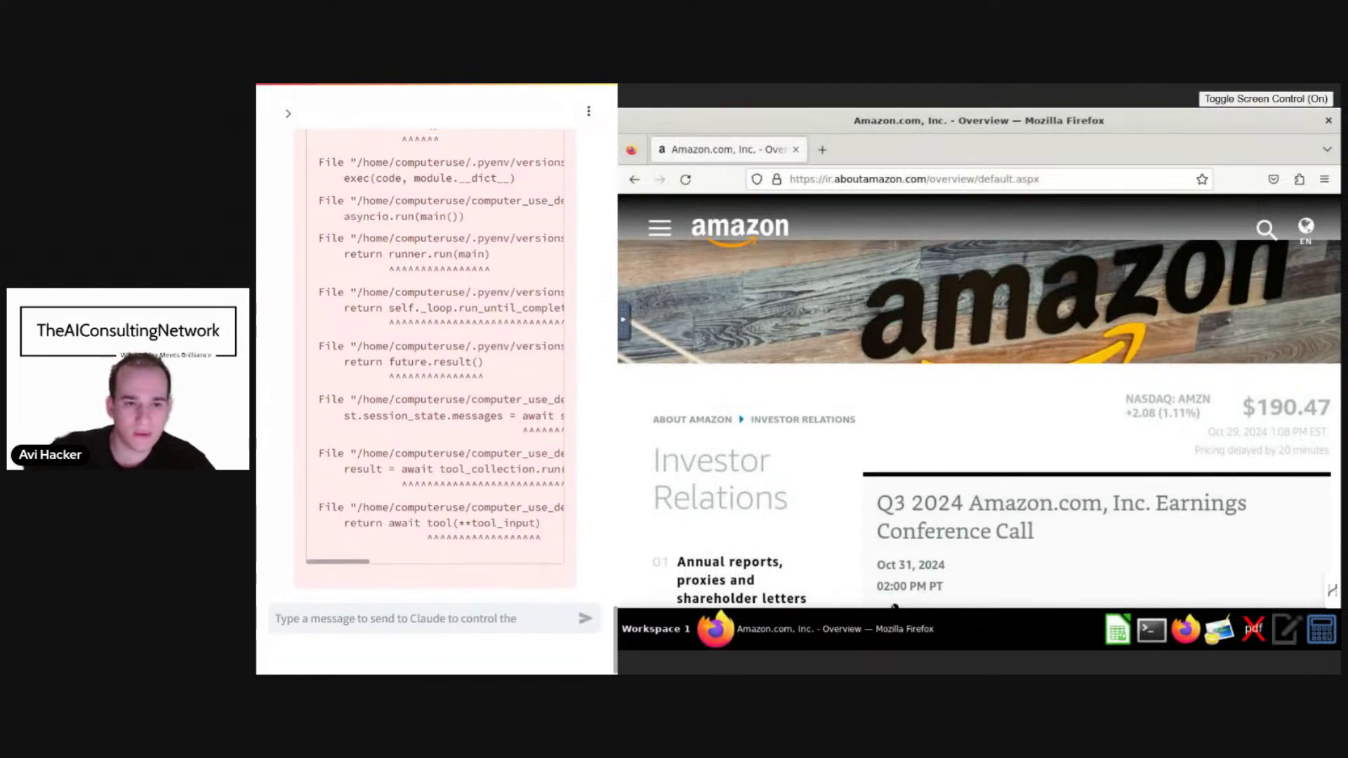
{"action": "scroll", "coordinate": [516, 504], "scroll_direction": "up", "scroll_amount": 1}
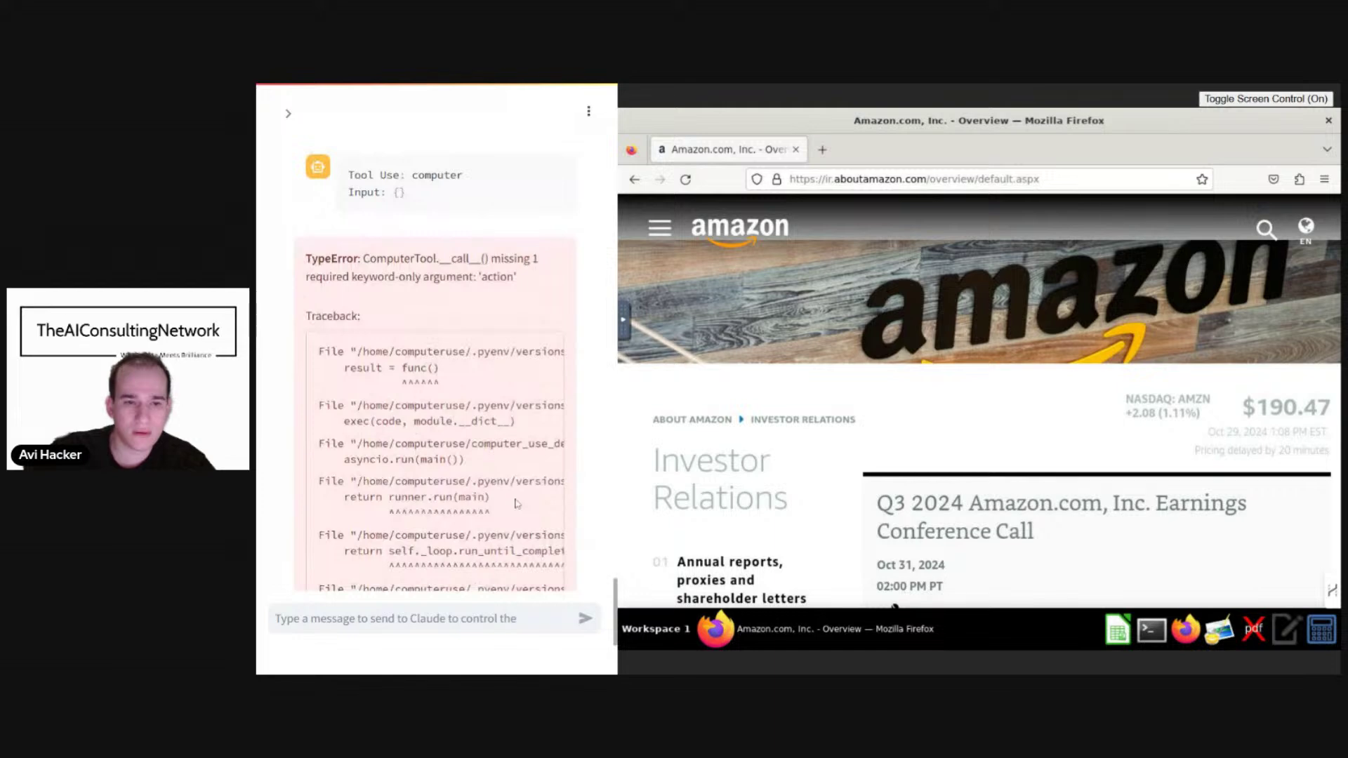
{"action": "scroll", "coordinate": [474, 337], "scroll_direction": "down", "scroll_amount": 5}
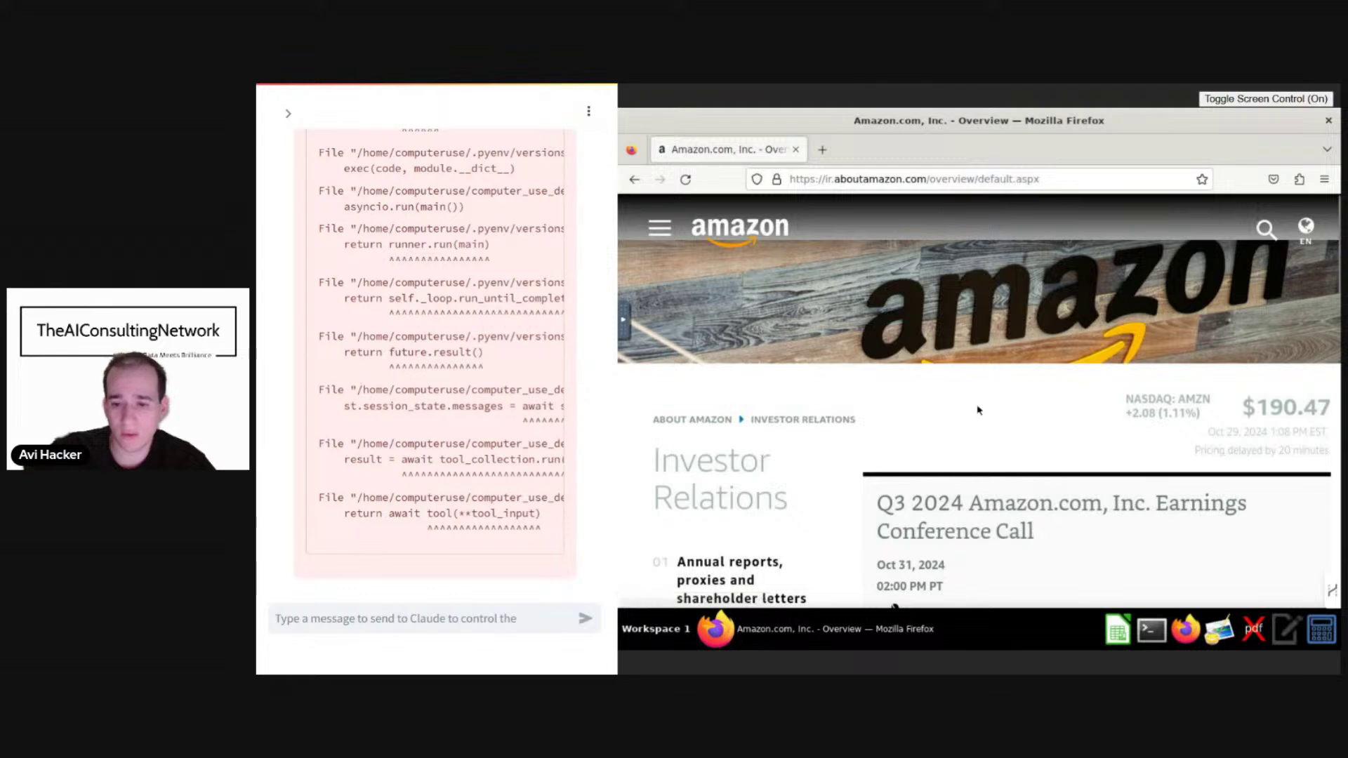
{"action": "scroll", "coordinate": [978, 410], "scroll_direction": "down", "scroll_amount": 3}
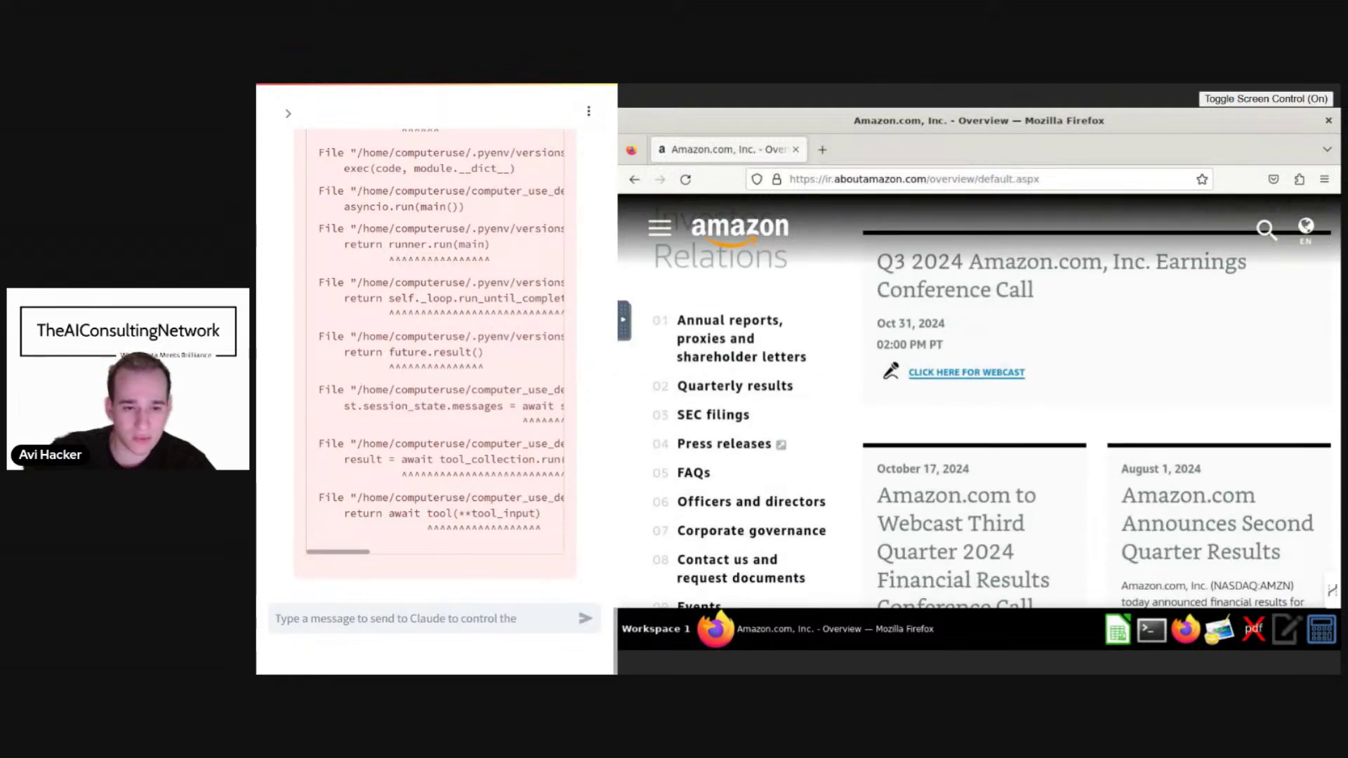
{"action": "scroll", "coordinate": [435, 351], "scroll_direction": "up", "scroll_amount": 8}
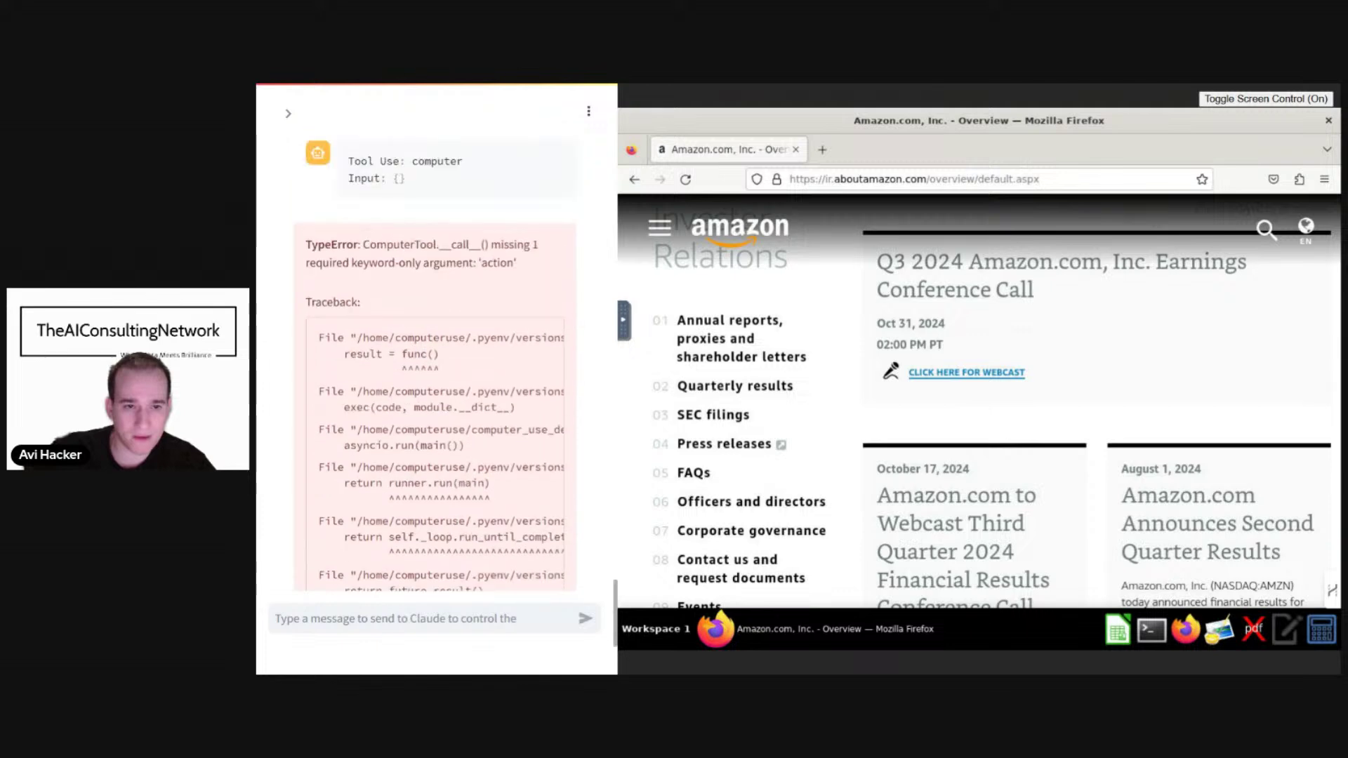
{"action": "scroll", "coordinate": [439, 421], "scroll_direction": "down", "scroll_amount": 6}
Send Claude the message "continue".
{"action": "left_click", "coordinate": [444, 619]}
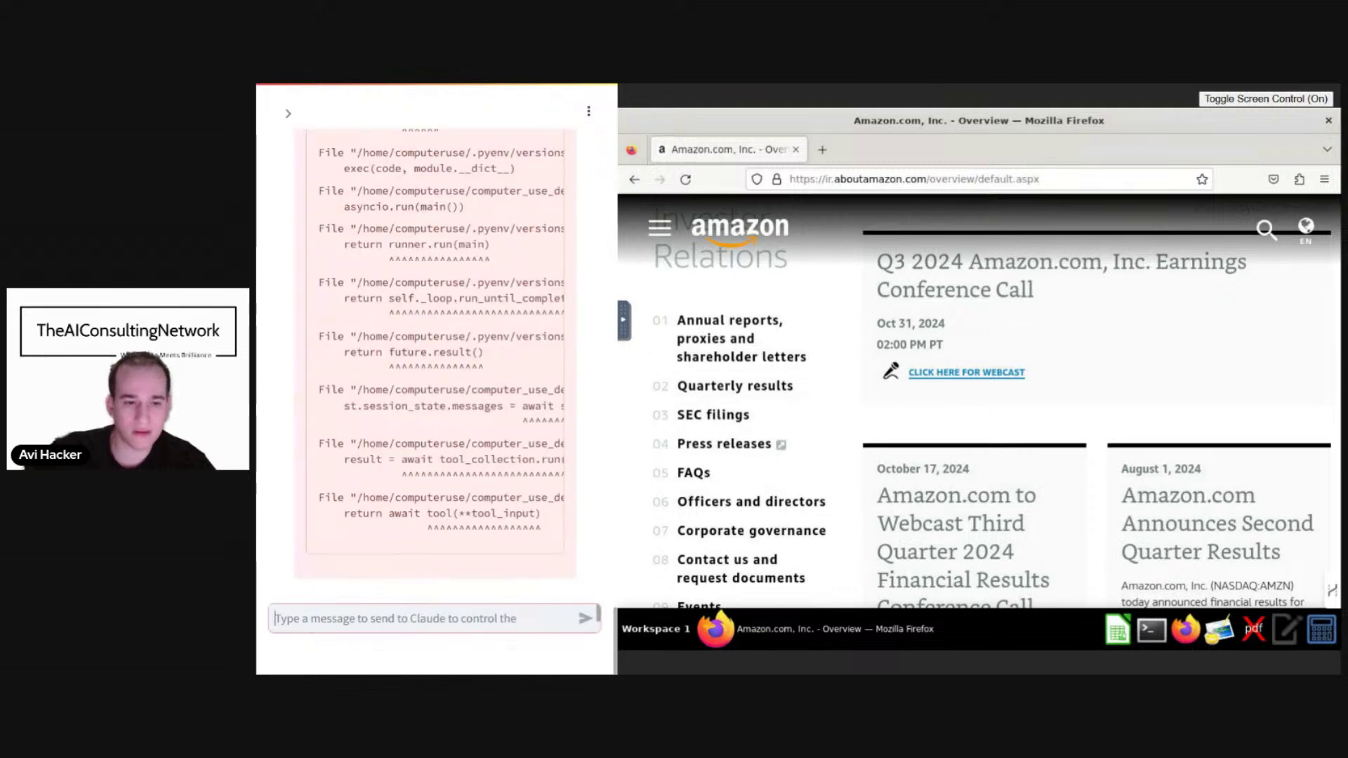
{"action": "type", "text": "continu"}
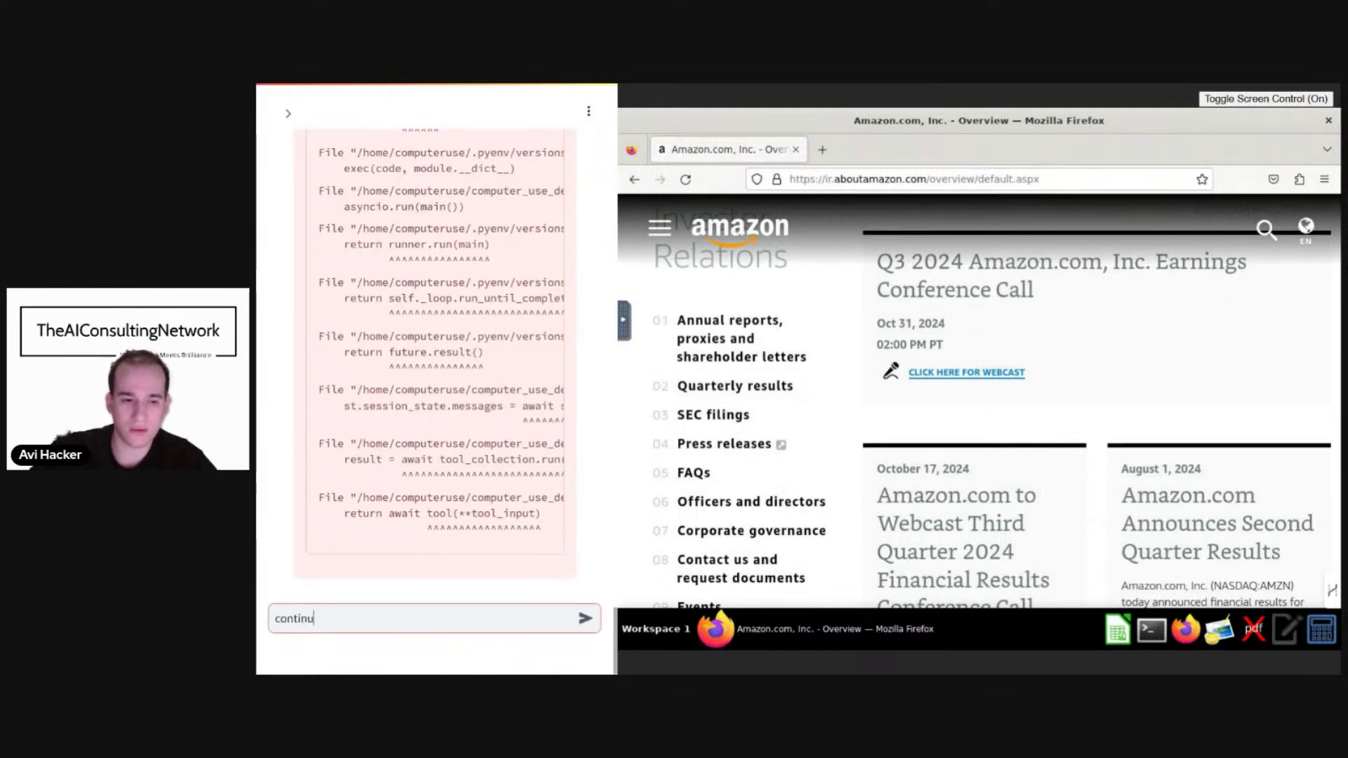
{"action": "type", "text": "e"}
{"action": "key", "text": "Return"}
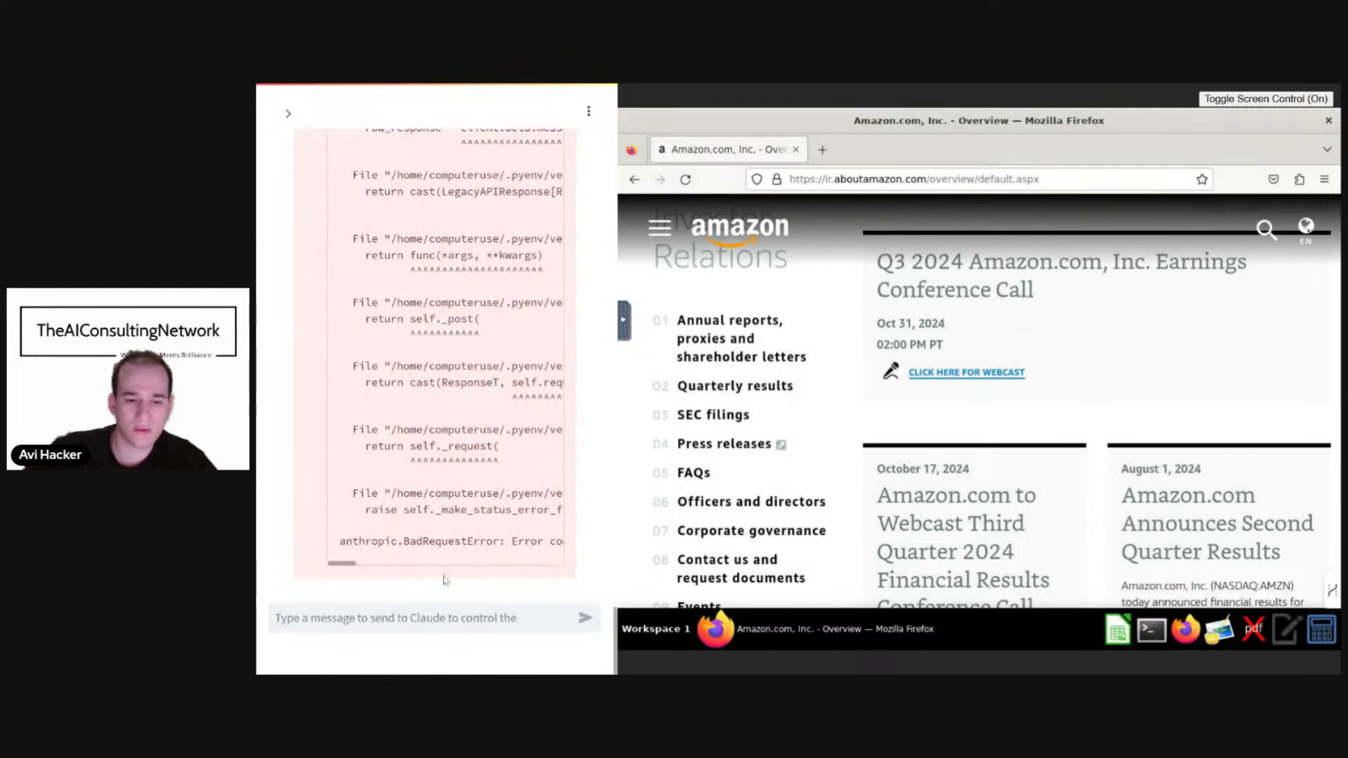
Copy the full error code 400 text from the BadRequestError block and send it to Claude as a message.
{"action": "left_click", "coordinate": [394, 618]}
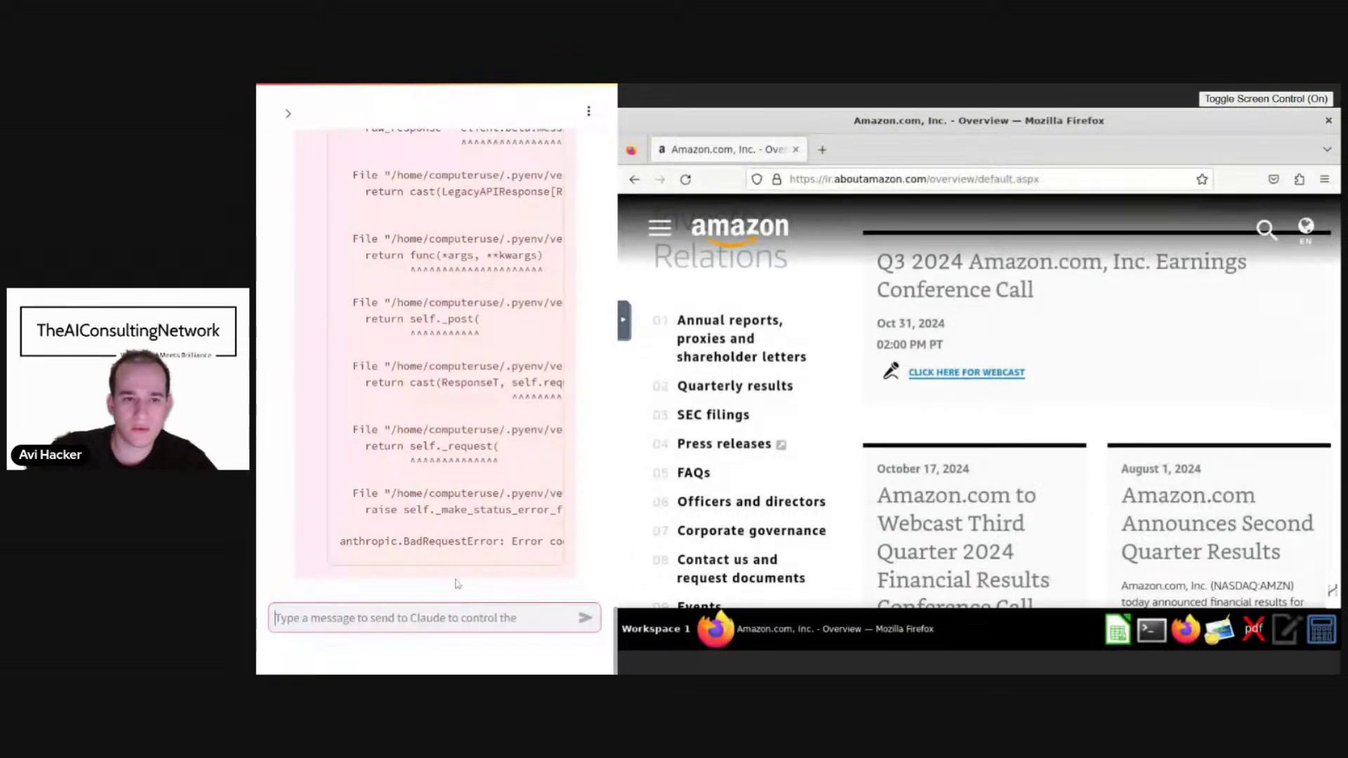
{"action": "scroll", "coordinate": [457, 584], "scroll_direction": "up", "scroll_amount": 4}
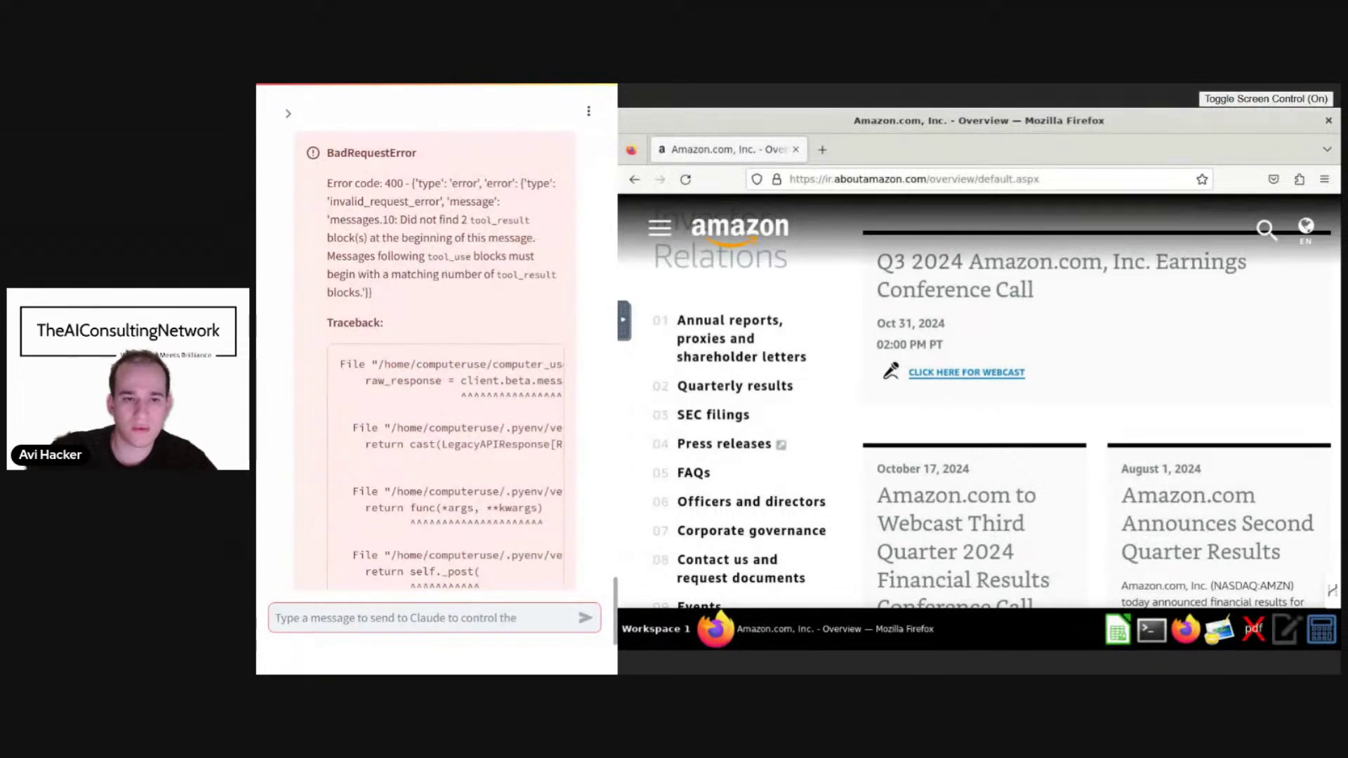
{"action": "left_click_drag", "start_coordinate": [413, 238], "coordinate": [496, 257]}
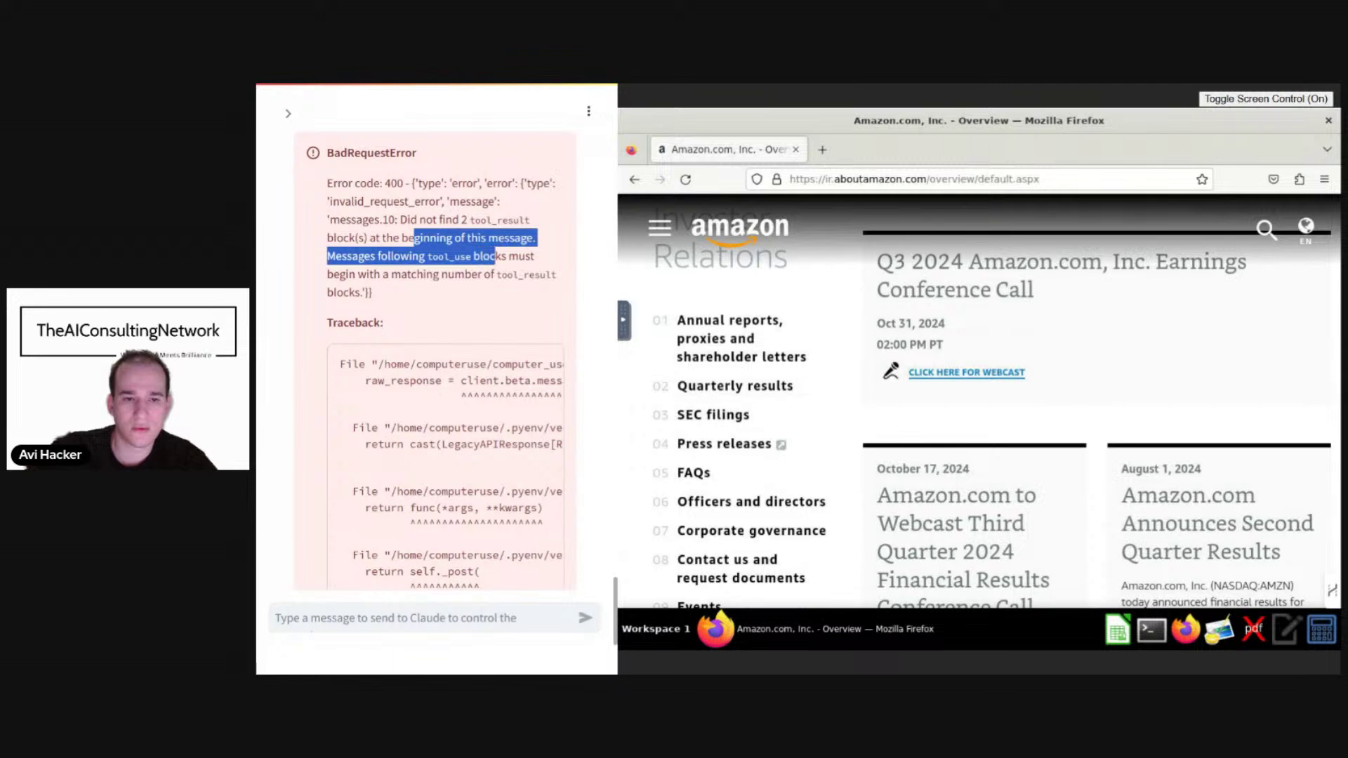
{"action": "left_click", "coordinate": [414, 292]}
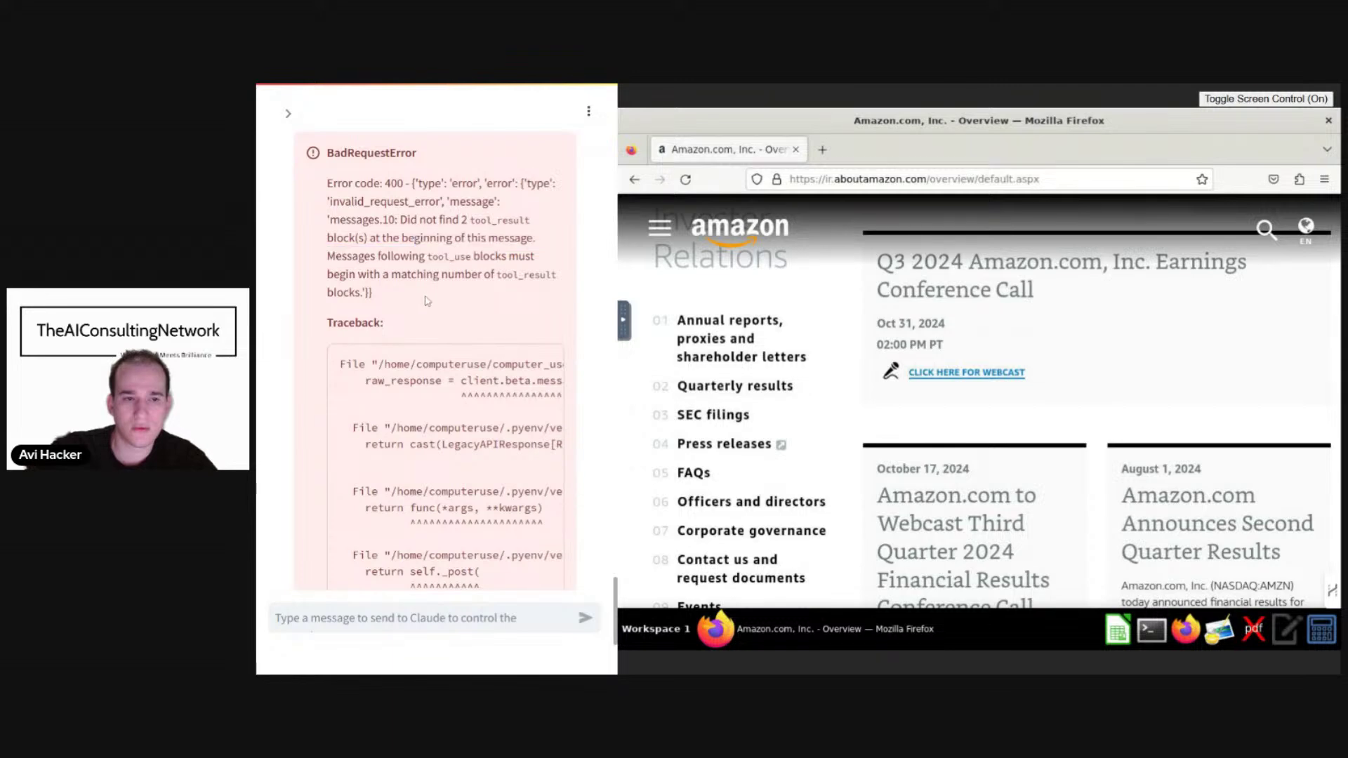
{"action": "left_click_drag", "start_coordinate": [427, 302], "coordinate": [325, 182]}
{"action": "key", "text": "ctrl+c"}
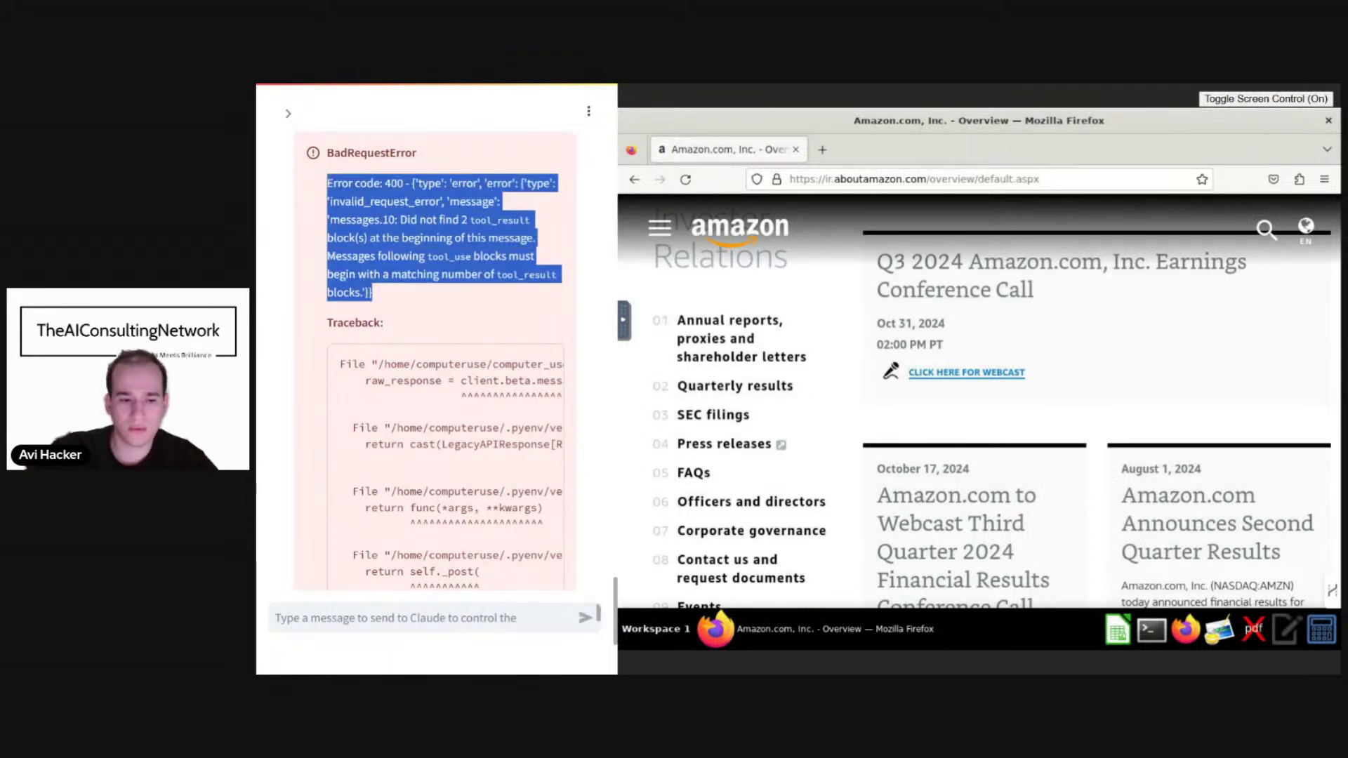
{"action": "left_click", "coordinate": [598, 615]}
{"action": "key", "text": "ctrl+v"}
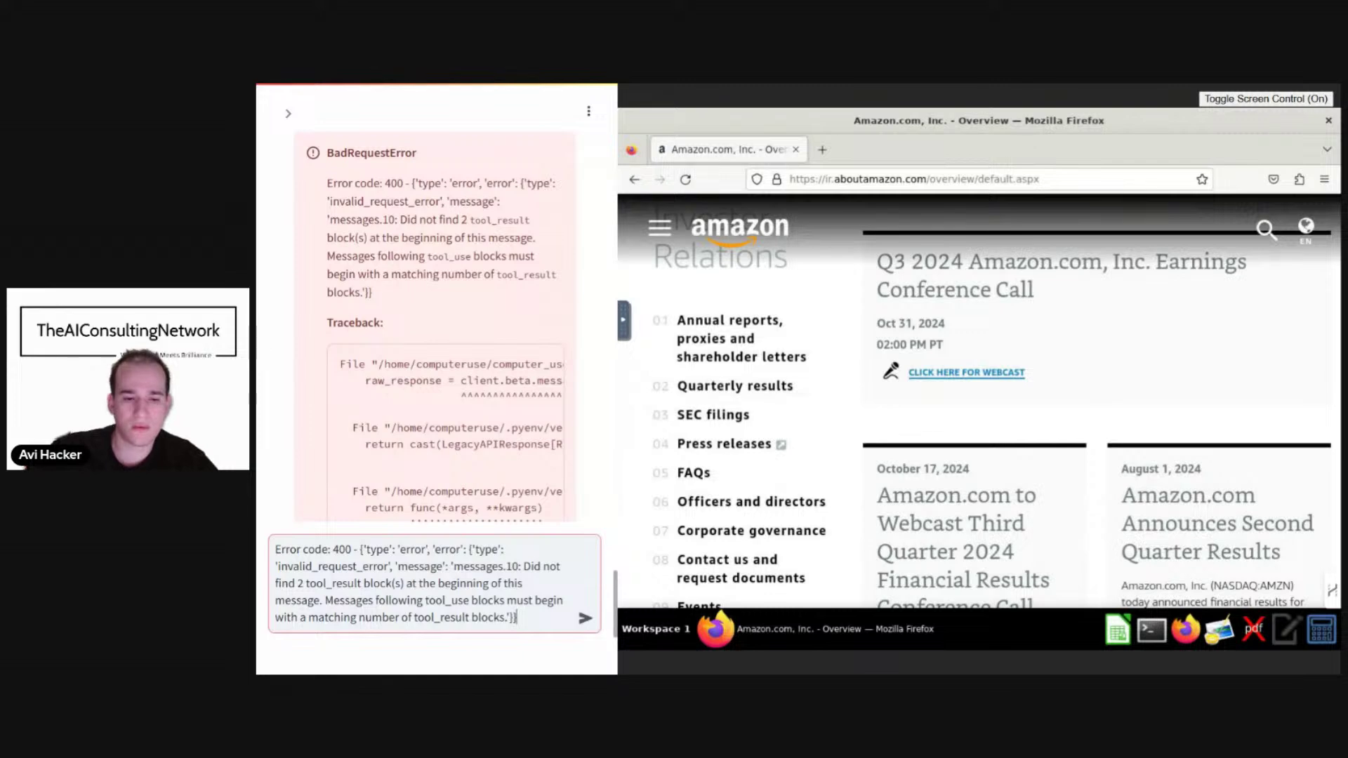
{"action": "key", "text": "Return"}
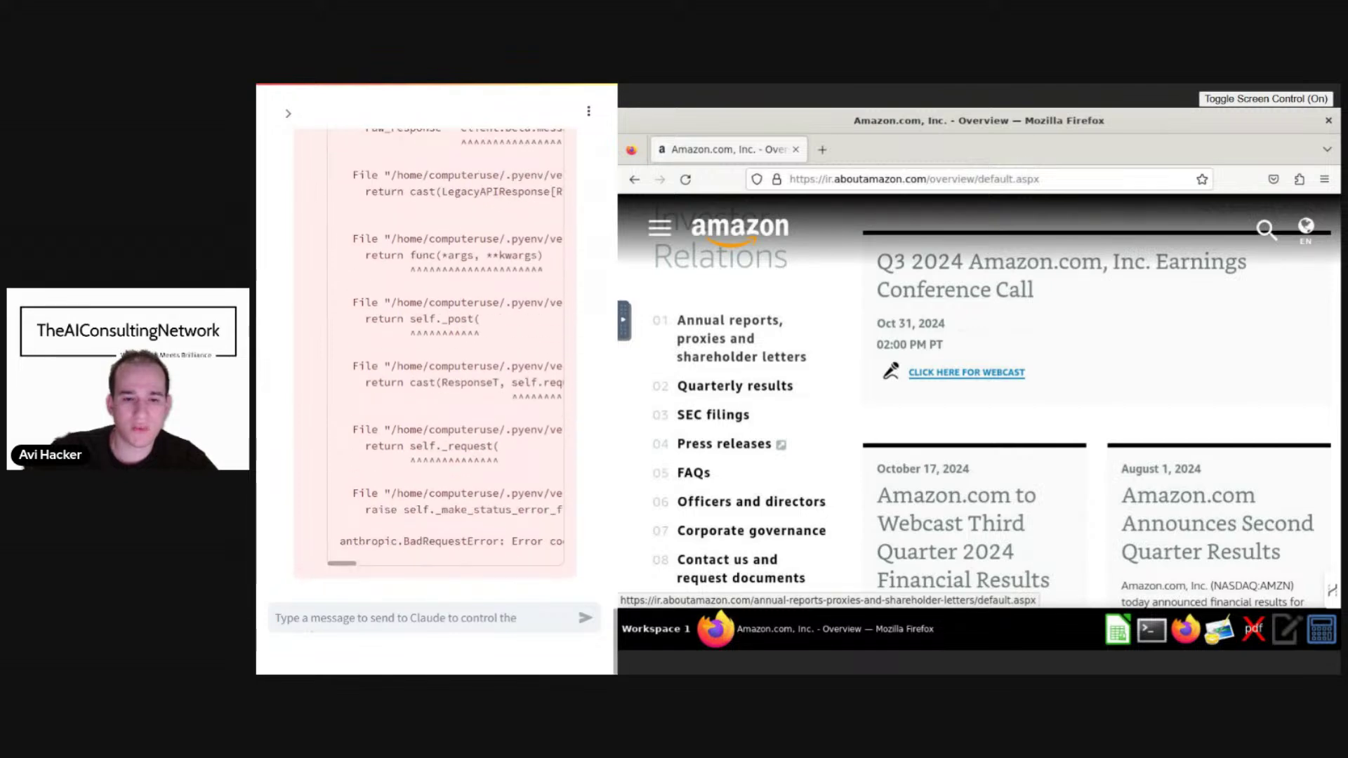
Check the demo app's development and appearance settings, close them unchanged, and rerun the app.
{"action": "scroll", "coordinate": [544, 492], "scroll_direction": "up", "scroll_amount": 5}
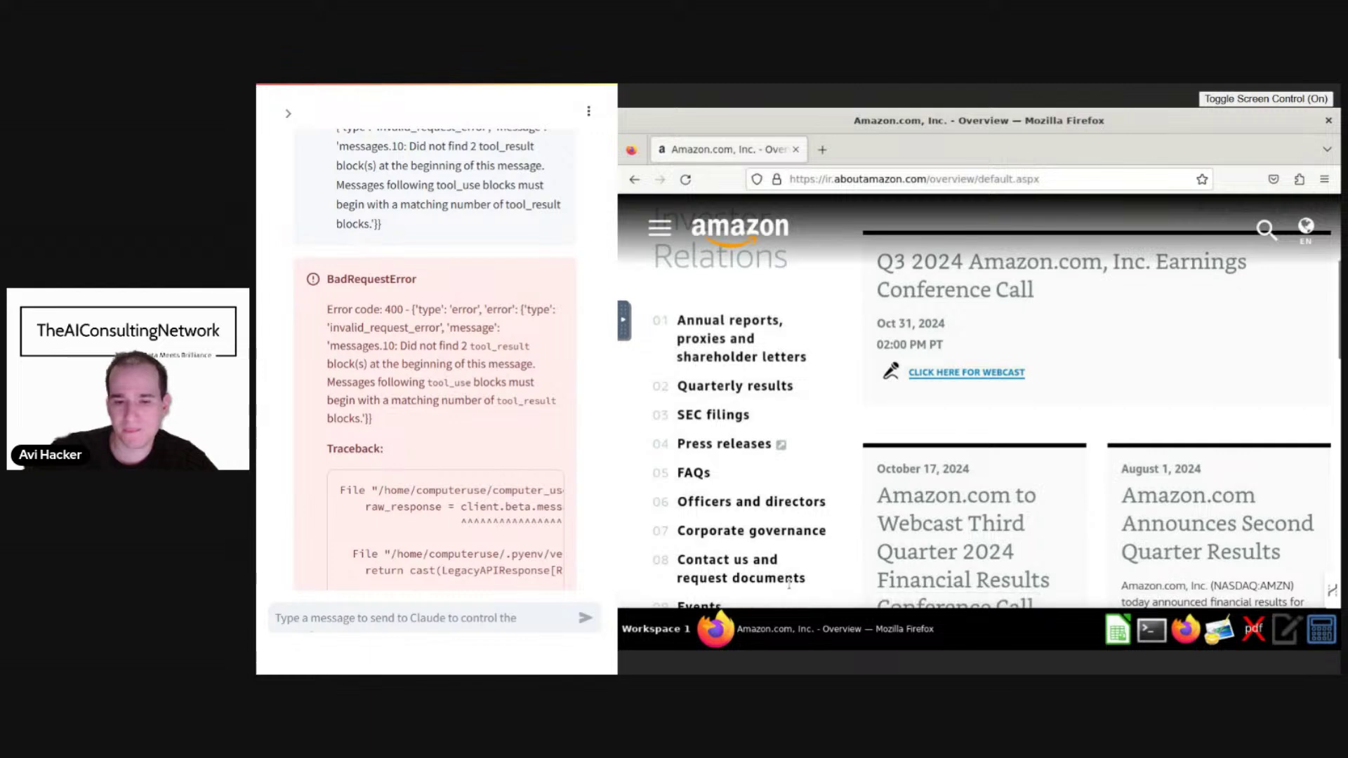
{"action": "scroll", "coordinate": [552, 218], "scroll_direction": "up", "scroll_amount": 7}
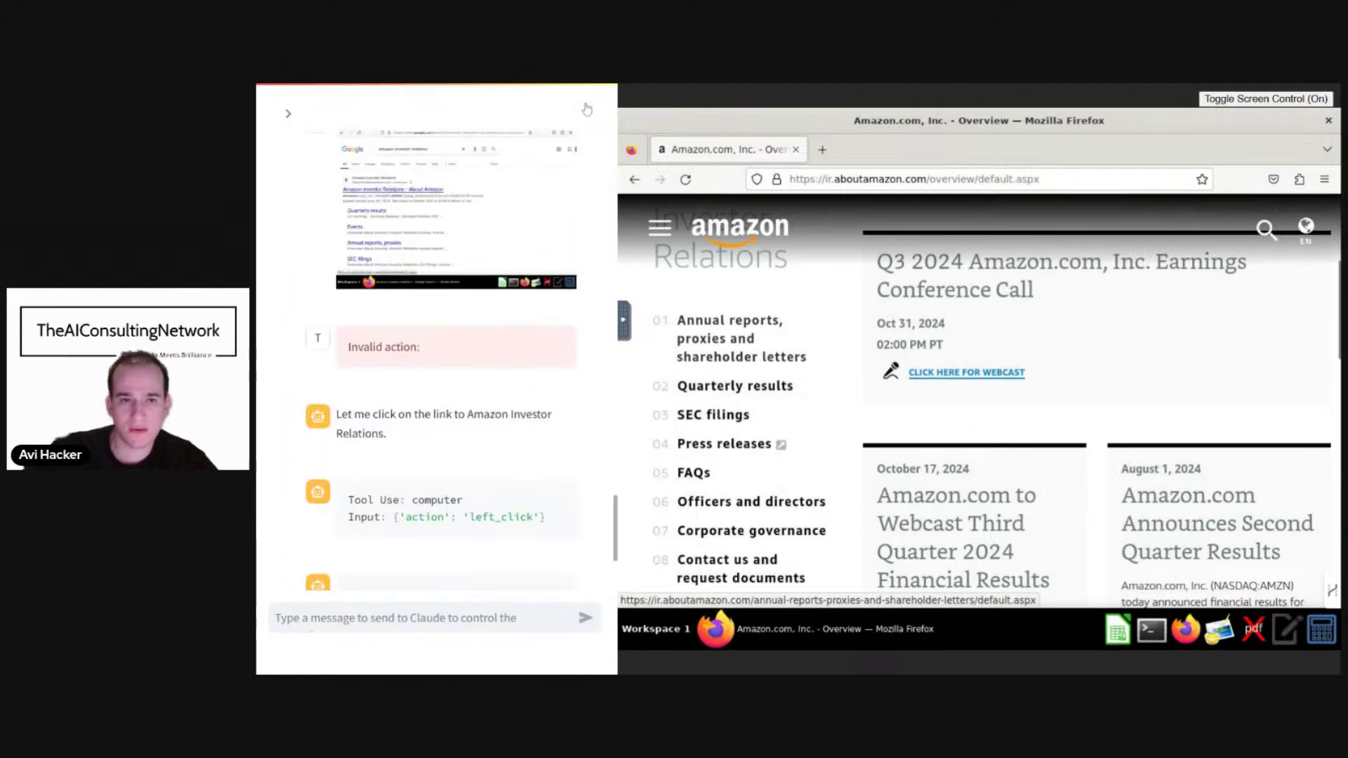
{"action": "left_click", "coordinate": [588, 109]}
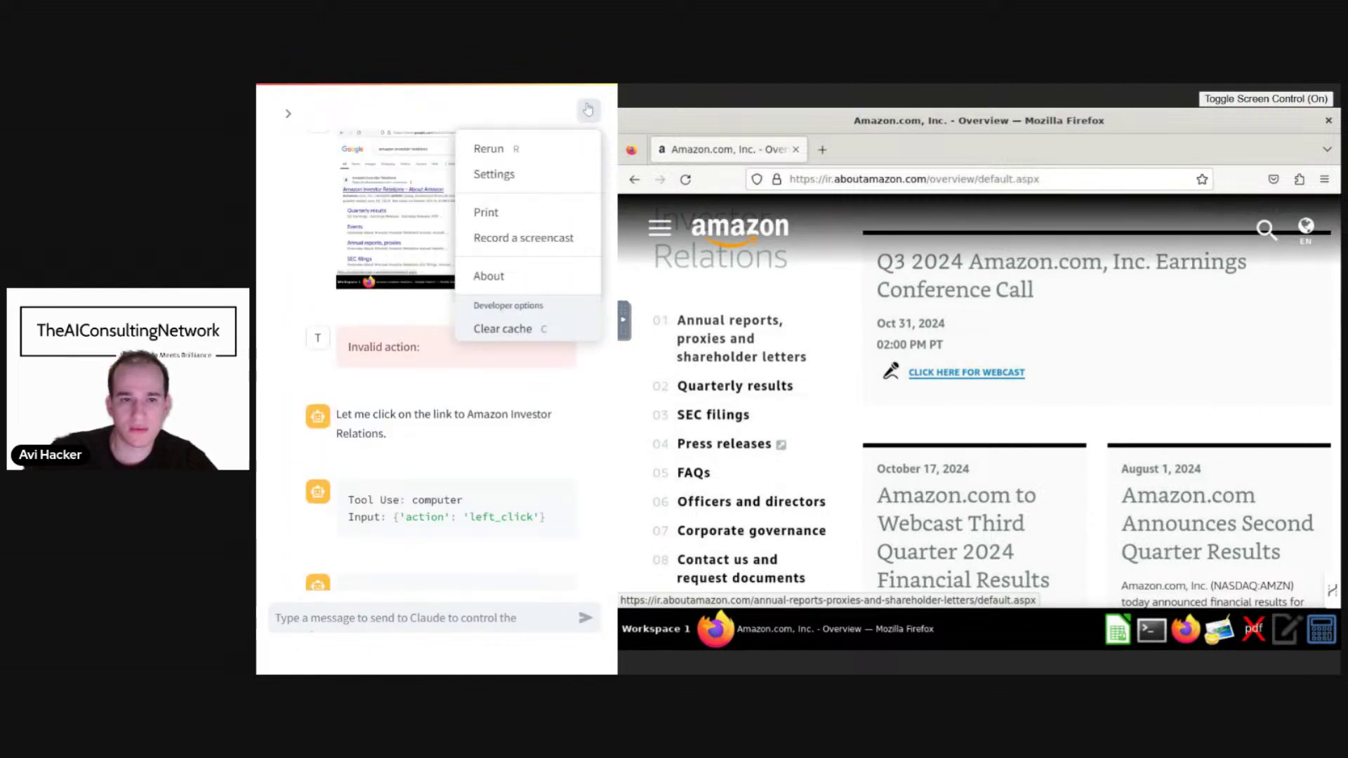
{"action": "left_click", "coordinate": [548, 175]}
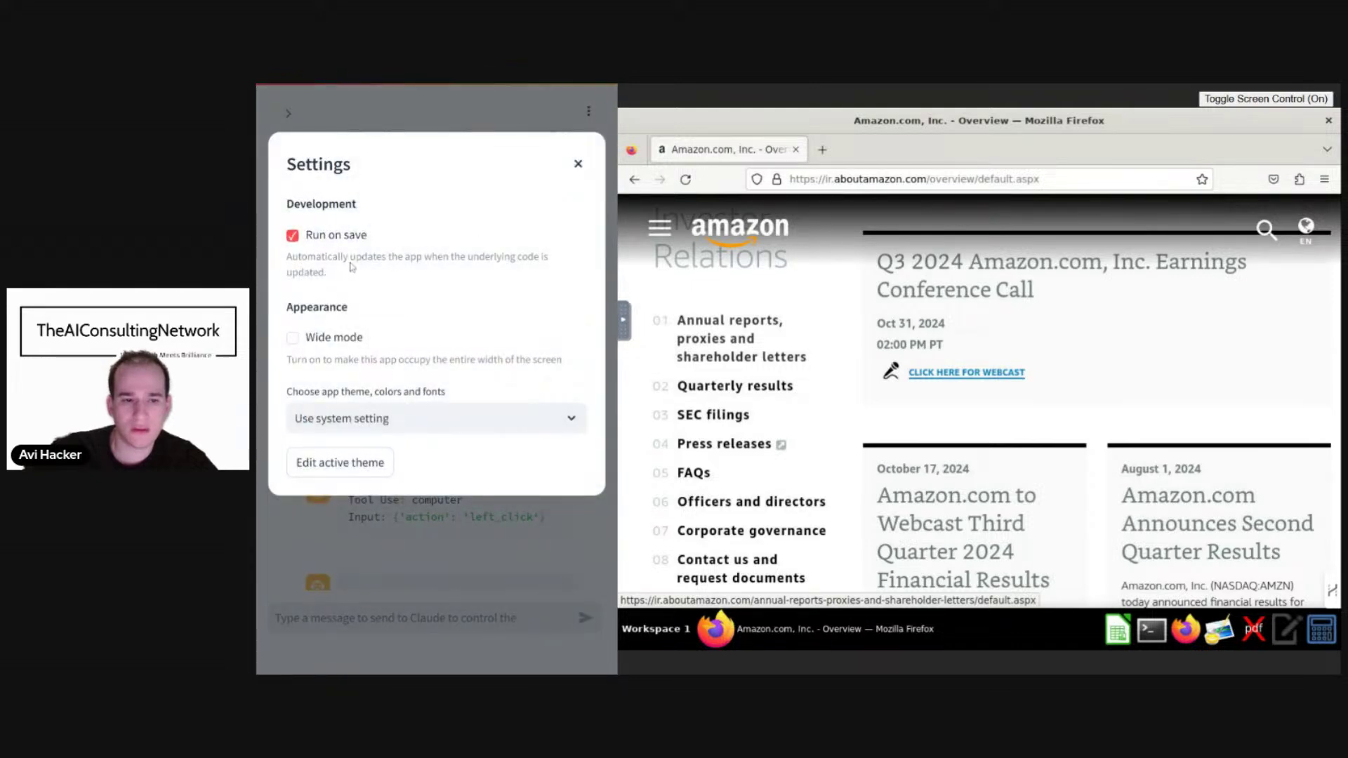
{"action": "left_click", "coordinate": [578, 164]}
{"action": "left_click", "coordinate": [588, 113]}
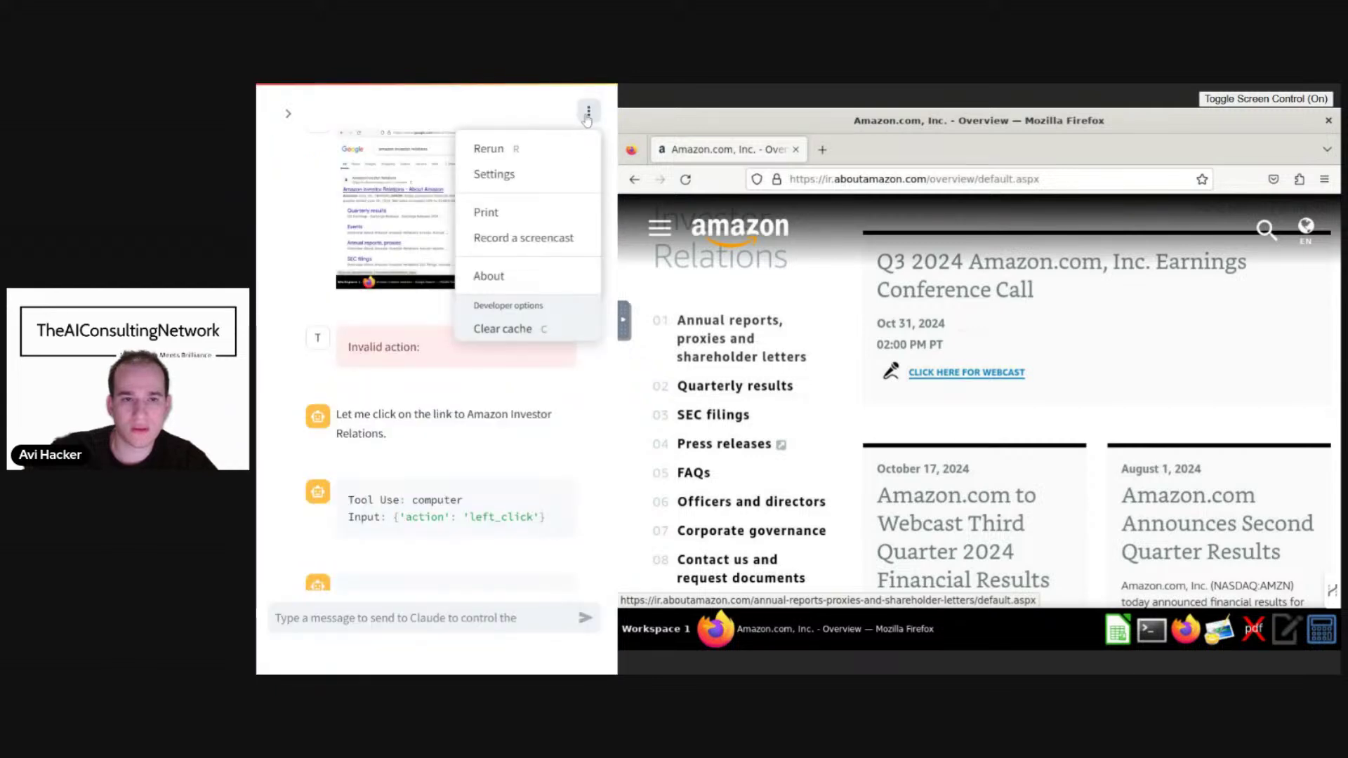
{"action": "left_click", "coordinate": [523, 149]}
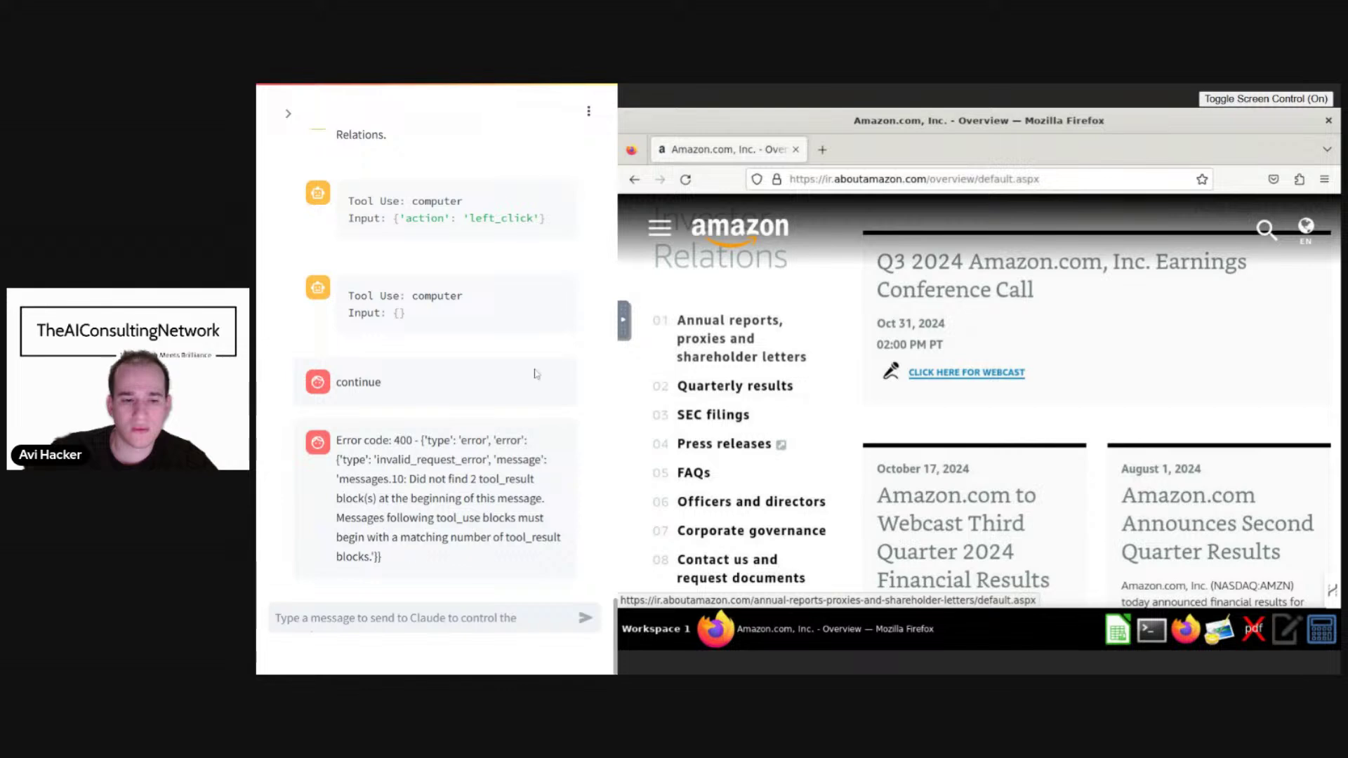
Send Claude the message "continue with the analysis".
{"action": "left_click", "coordinate": [422, 618]}
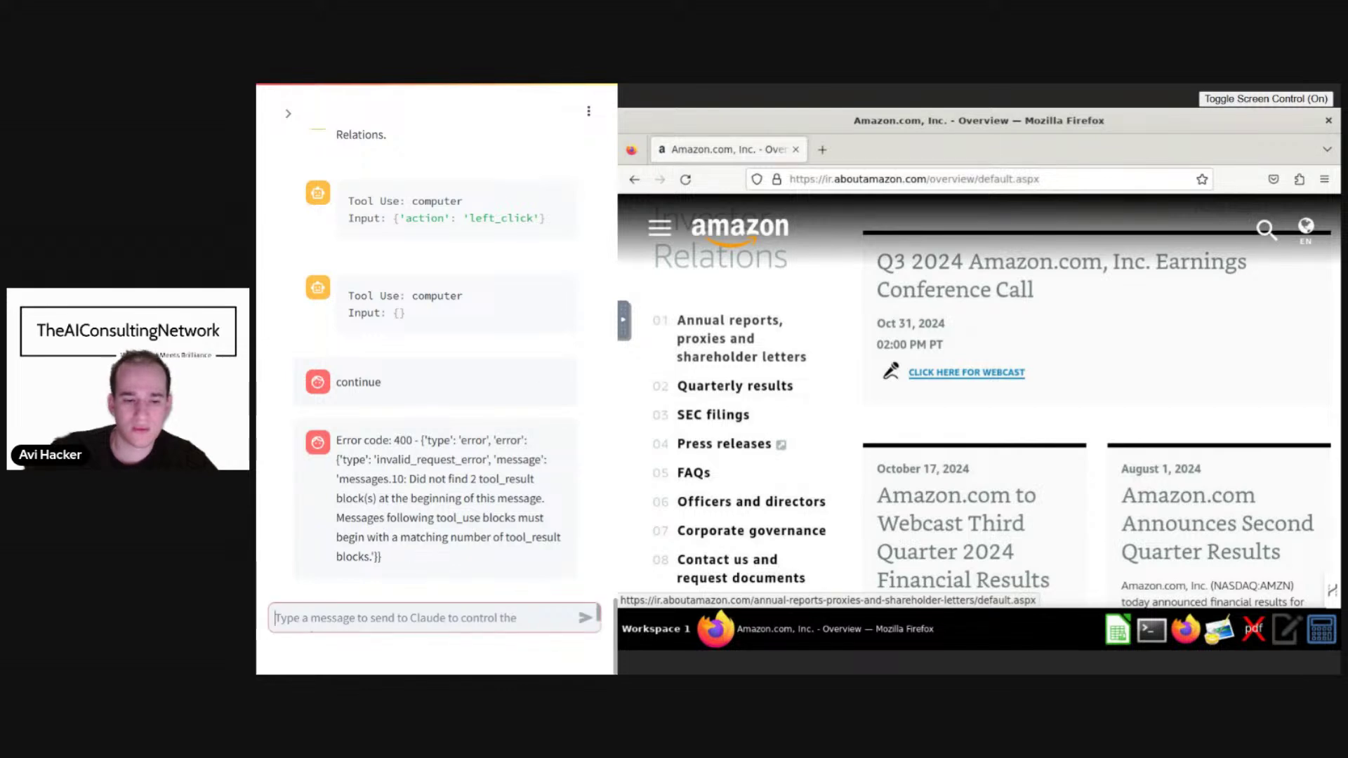
{"action": "type", "text": "contin"}
{"action": "type", "text": "ue wi"}
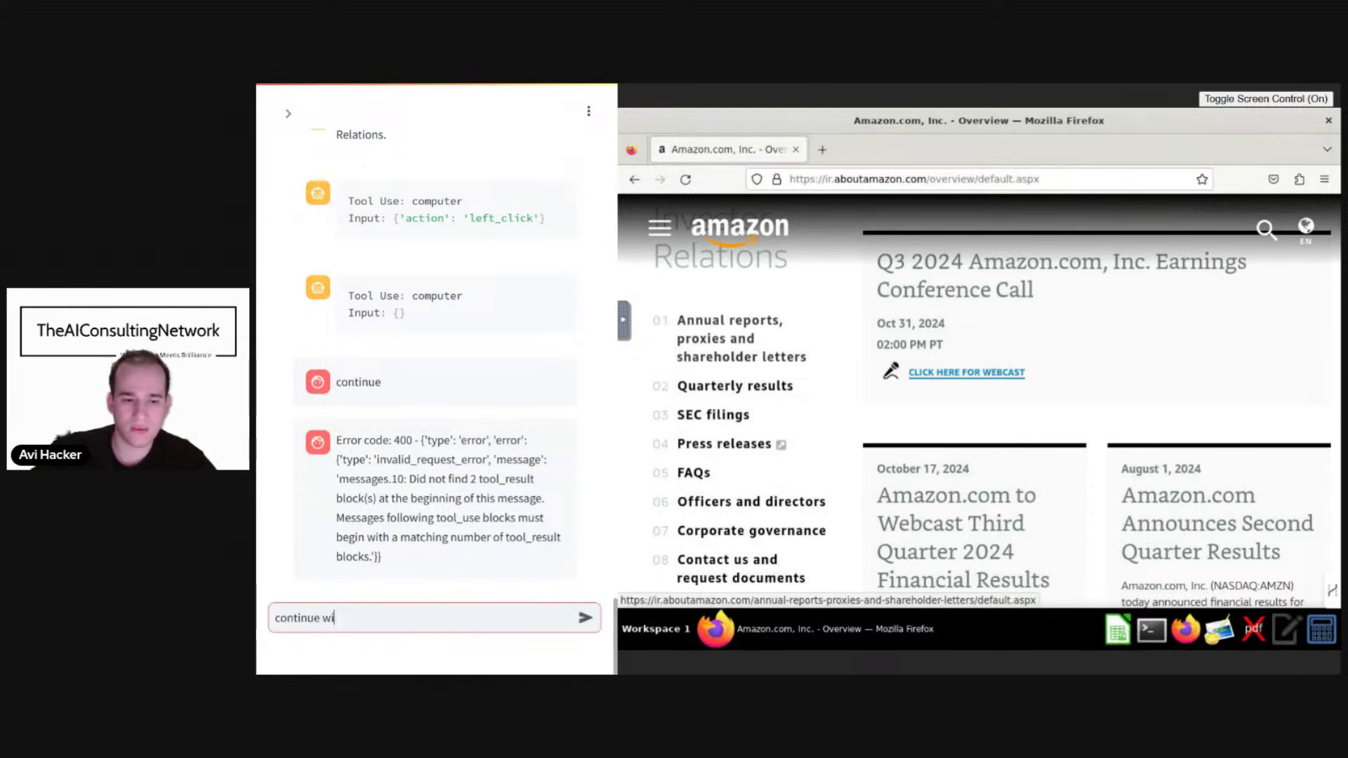
{"action": "type", "text": "th the analysis"}
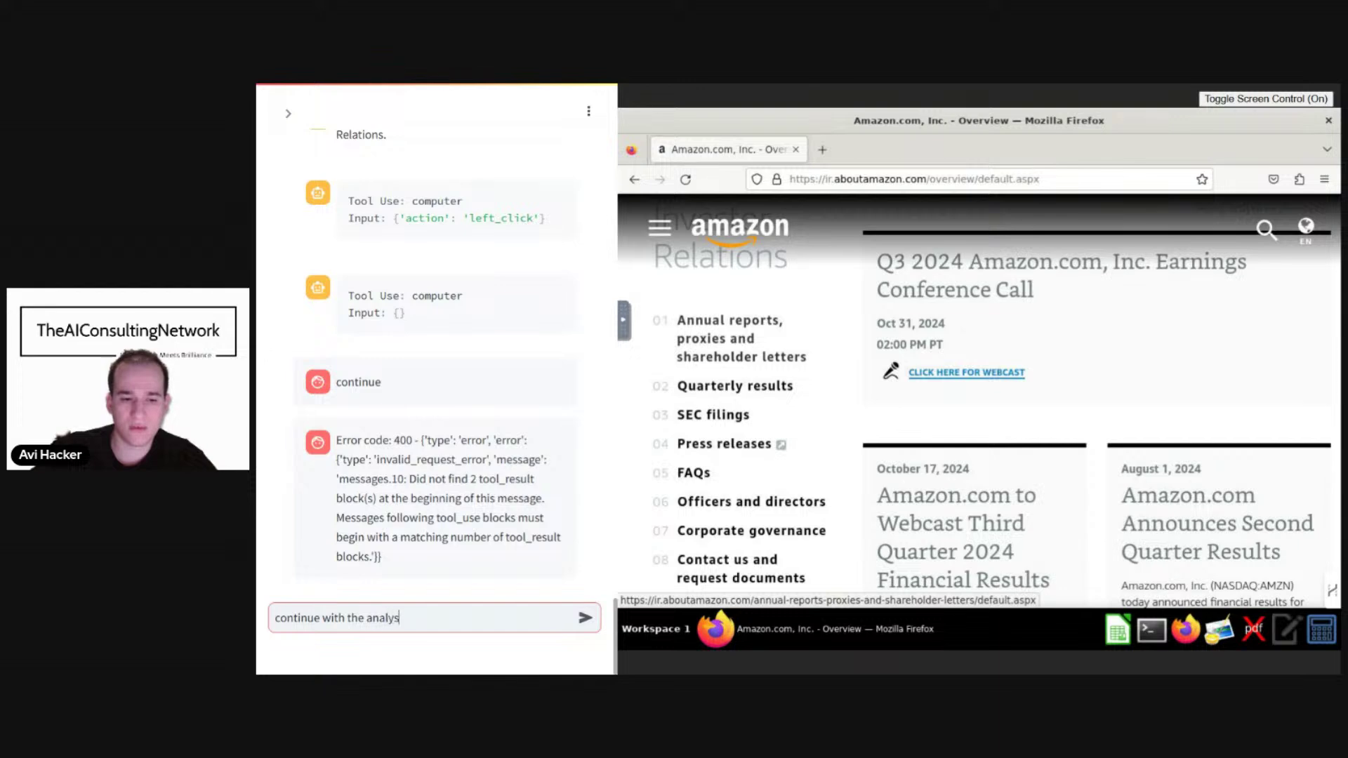
{"action": "key", "text": "Return"}
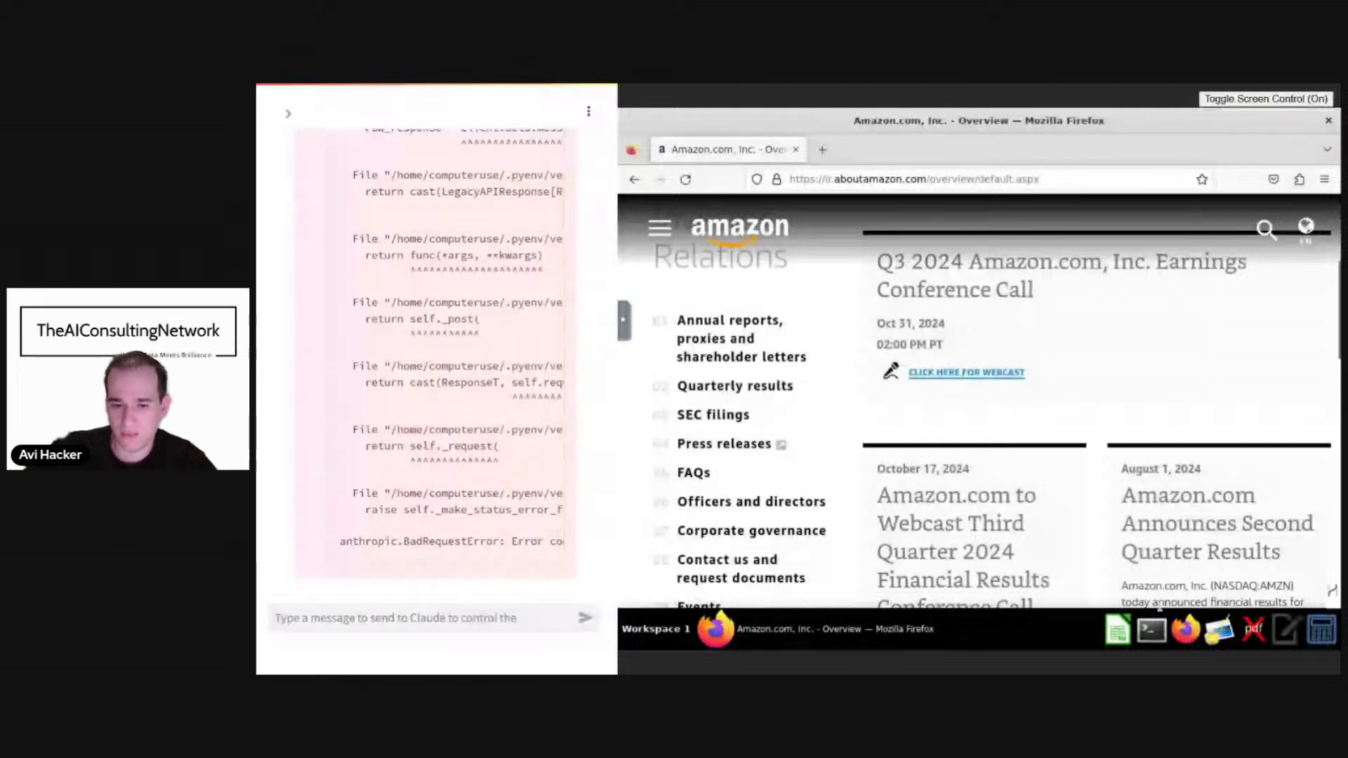
Reset the Claude session from its settings and close the settings to return to an empty chat.
{"action": "left_click", "coordinate": [288, 113]}
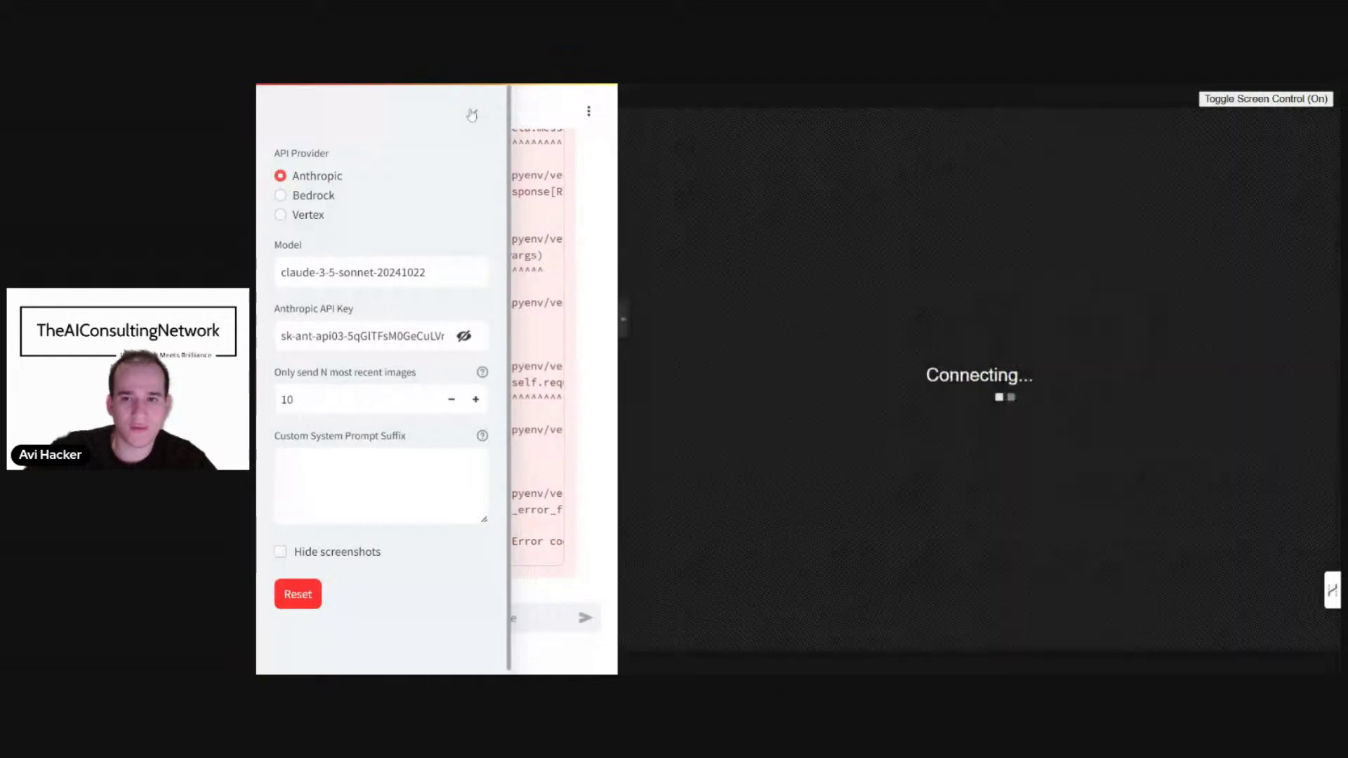
{"action": "left_click", "coordinate": [472, 115]}
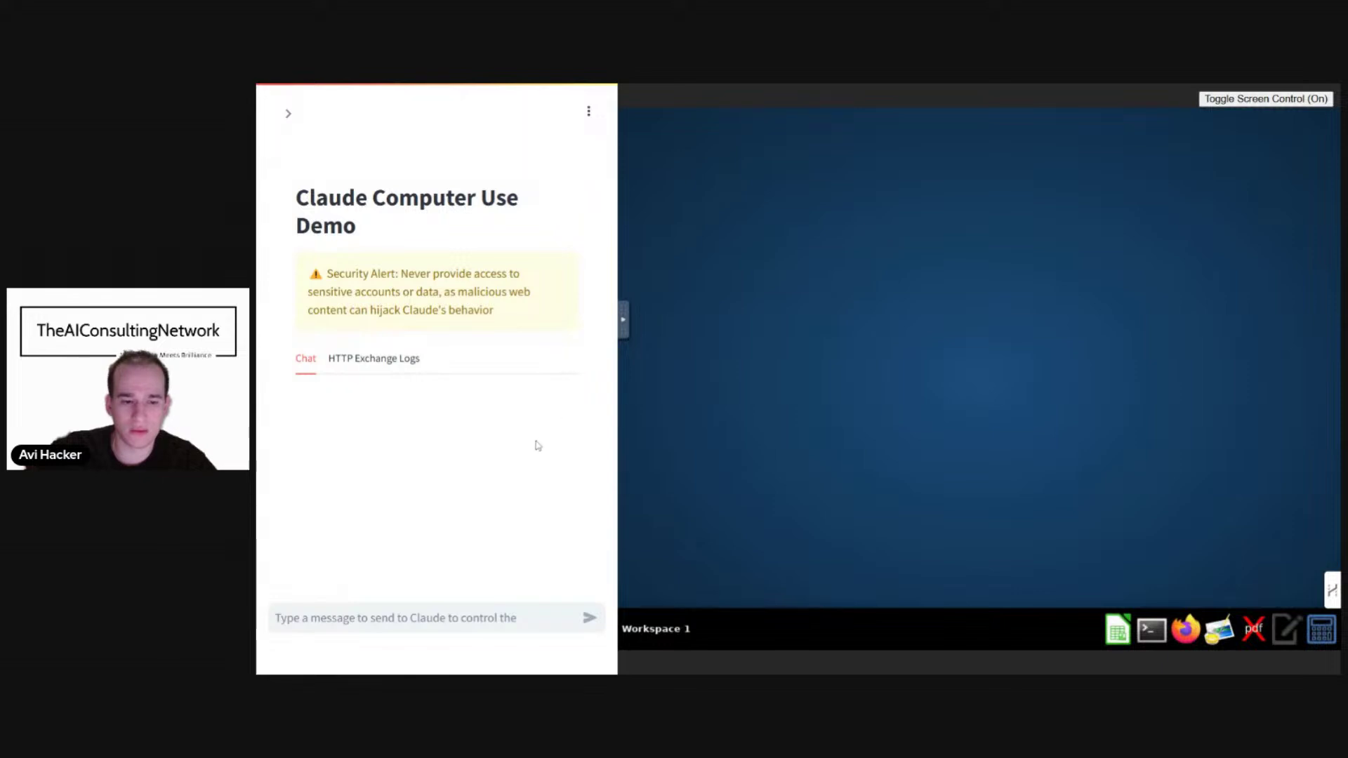
Send Claude the message "find the latest 10Q for amazon".
{"action": "left_click", "coordinate": [602, 615]}
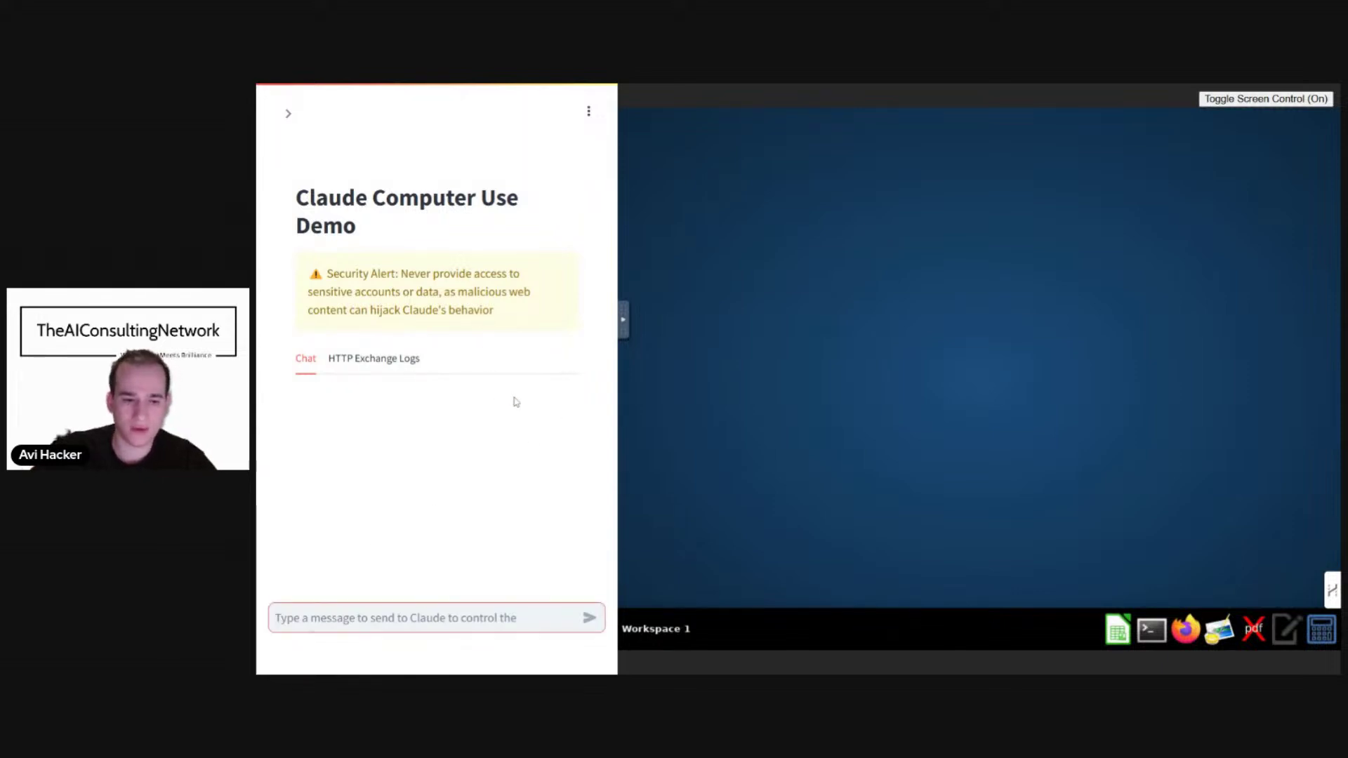
{"action": "type", "text": "find the latest"}
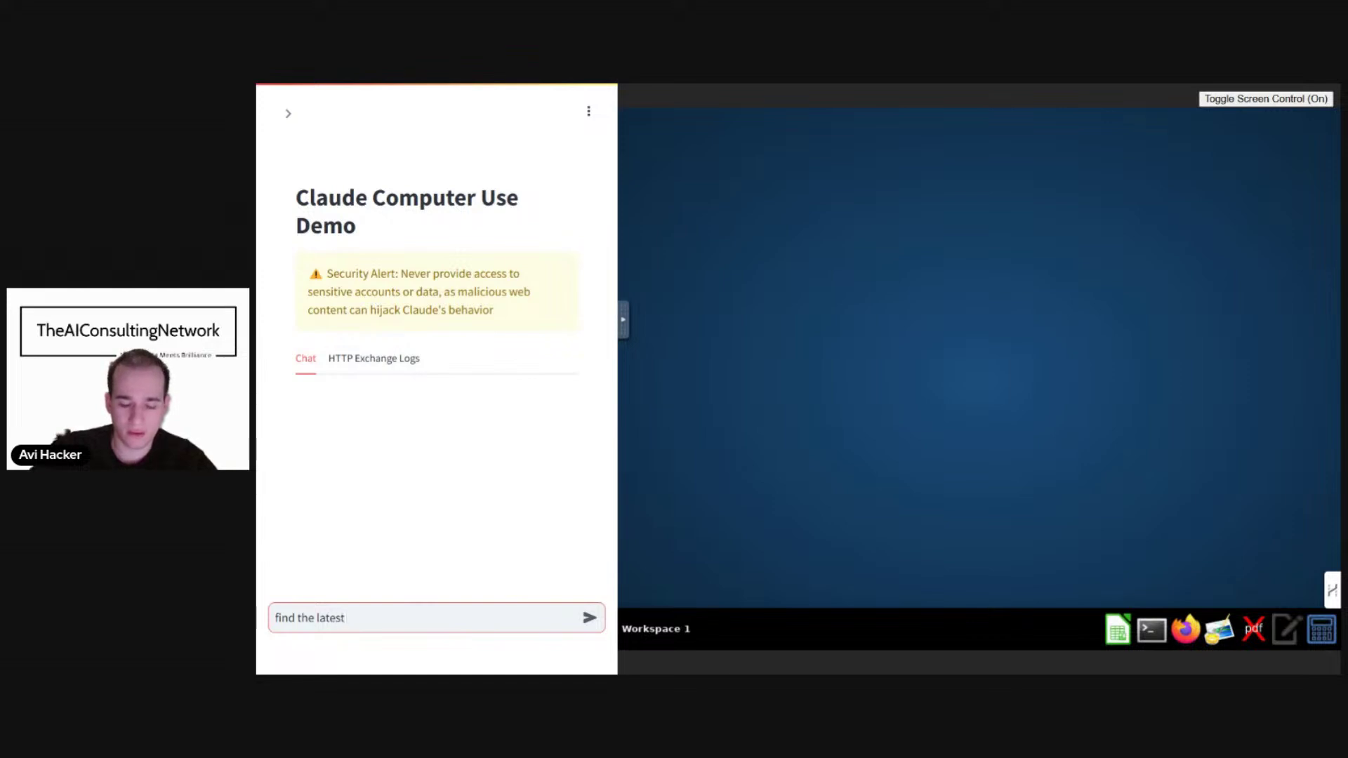
{"action": "type", "text": " 10Q for ama"}
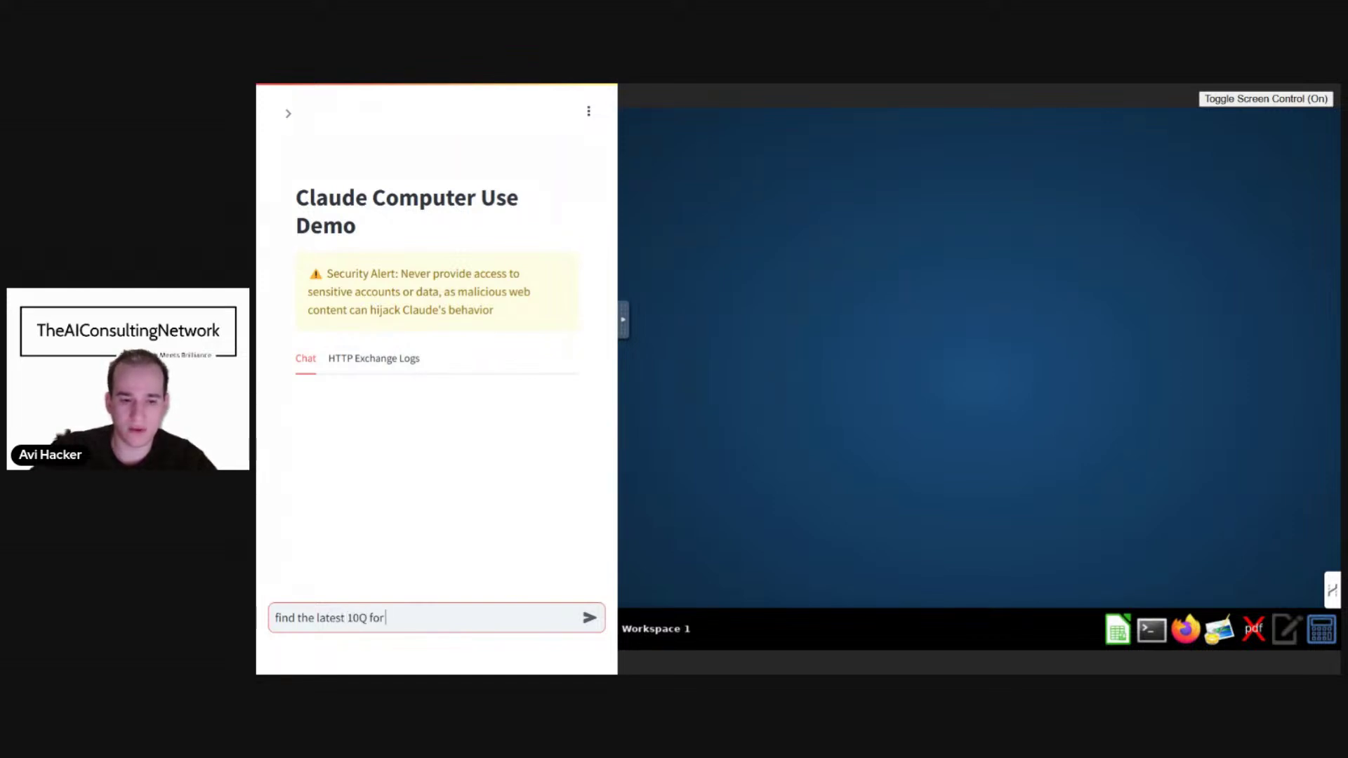
{"action": "type", "text": "zon"}
{"action": "key", "text": "Return"}
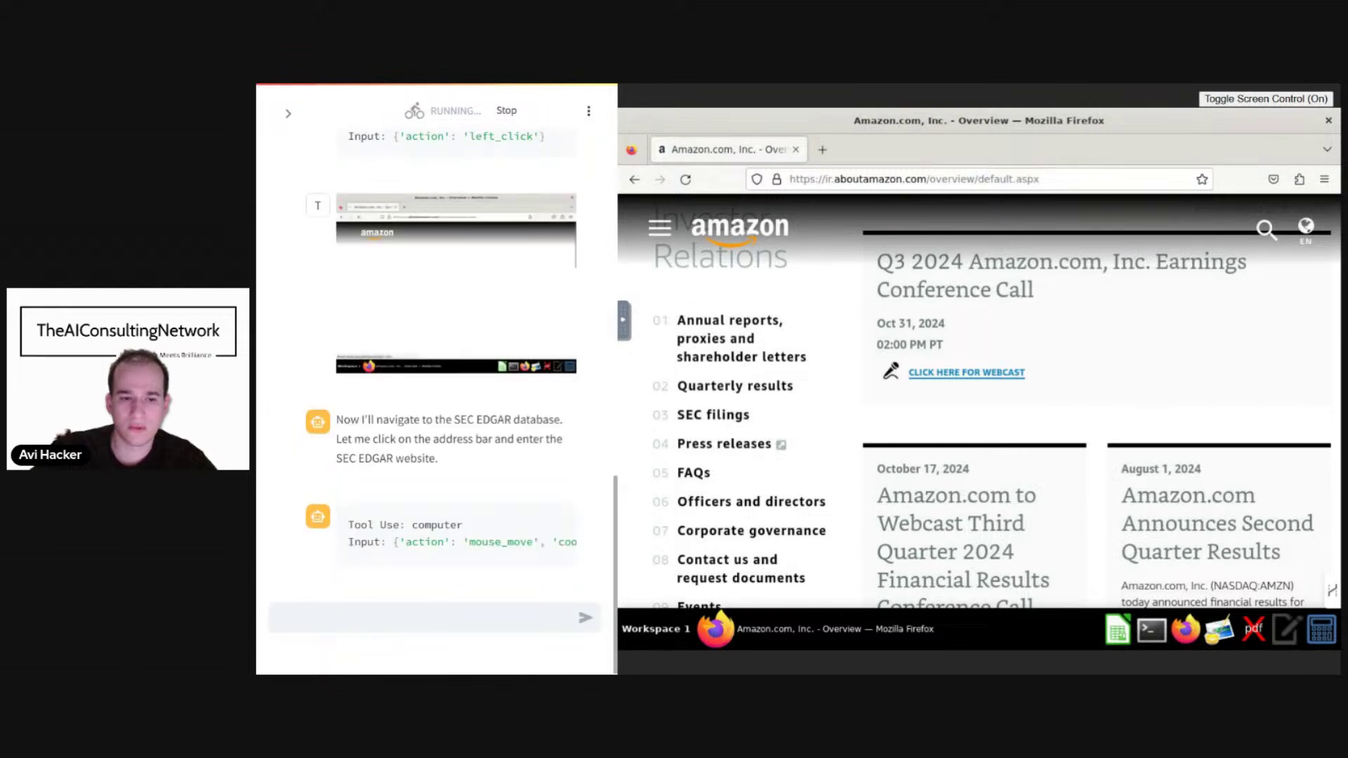
{"action": "left_click", "coordinate": [913, 179]}
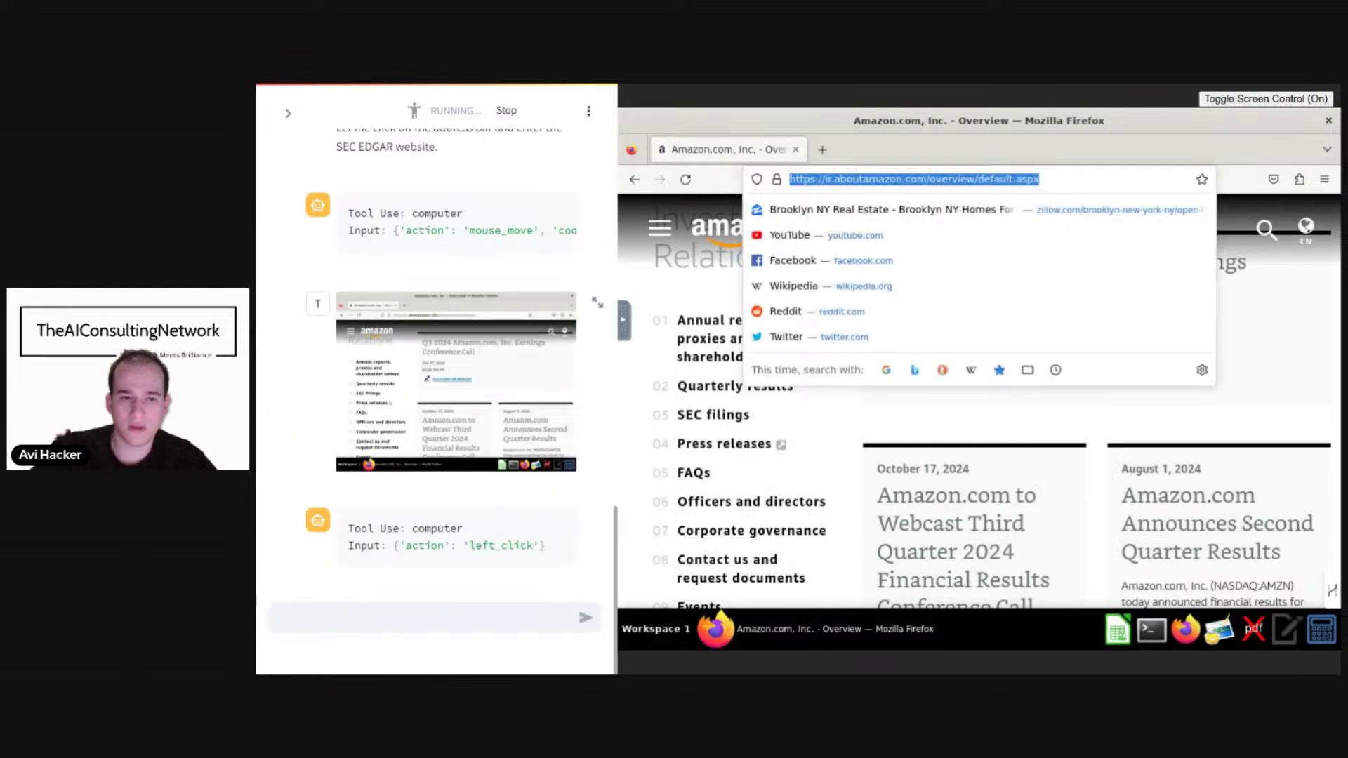
{"action": "type", "text": "https://www.sec.gov/edgar/search-and-access"}
{"action": "key", "text": "Return"}
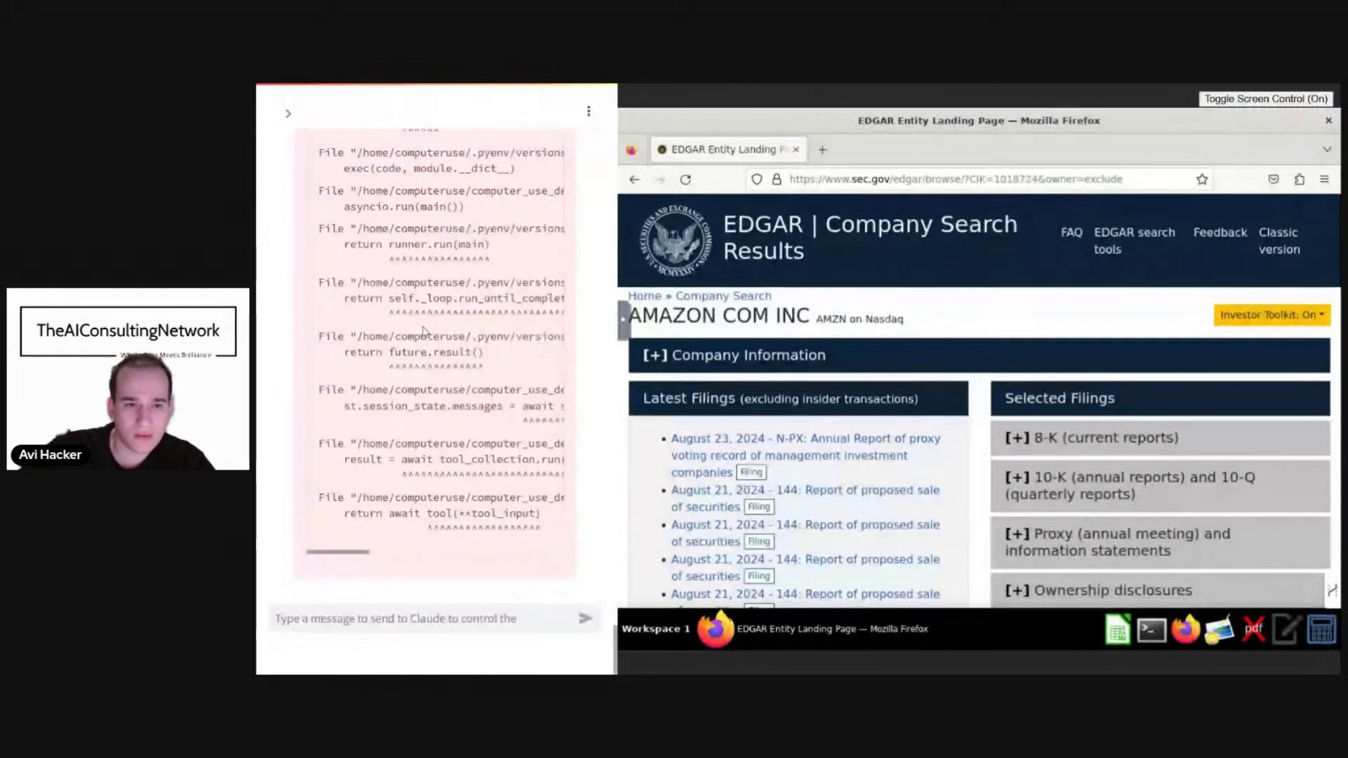
Examine the TypeError message and its traceback in the chat, along with the tool call just before it.
{"action": "scroll", "coordinate": [424, 330], "scroll_direction": "up", "scroll_amount": 3}
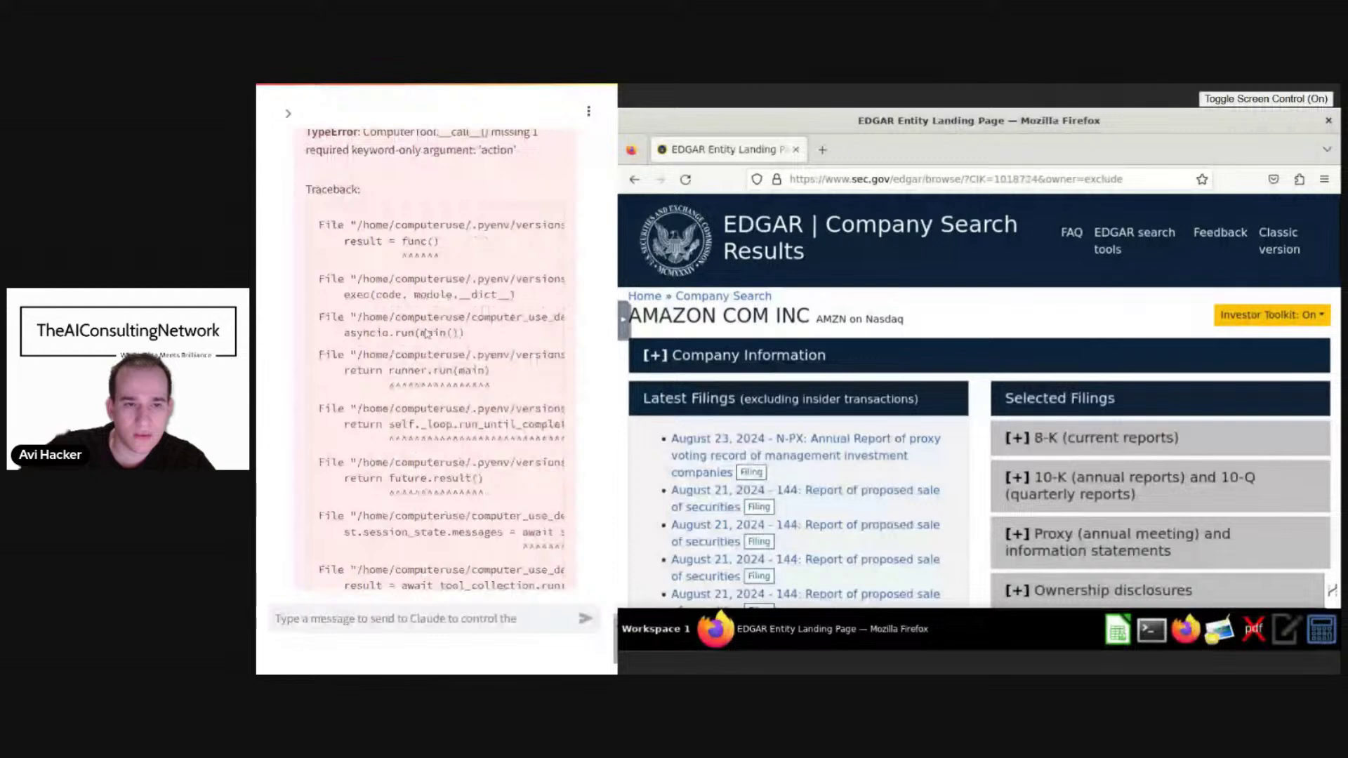
{"action": "scroll", "coordinate": [426, 332], "scroll_direction": "up", "scroll_amount": 3}
{"action": "scroll", "coordinate": [427, 333], "scroll_direction": "up", "scroll_amount": 3}
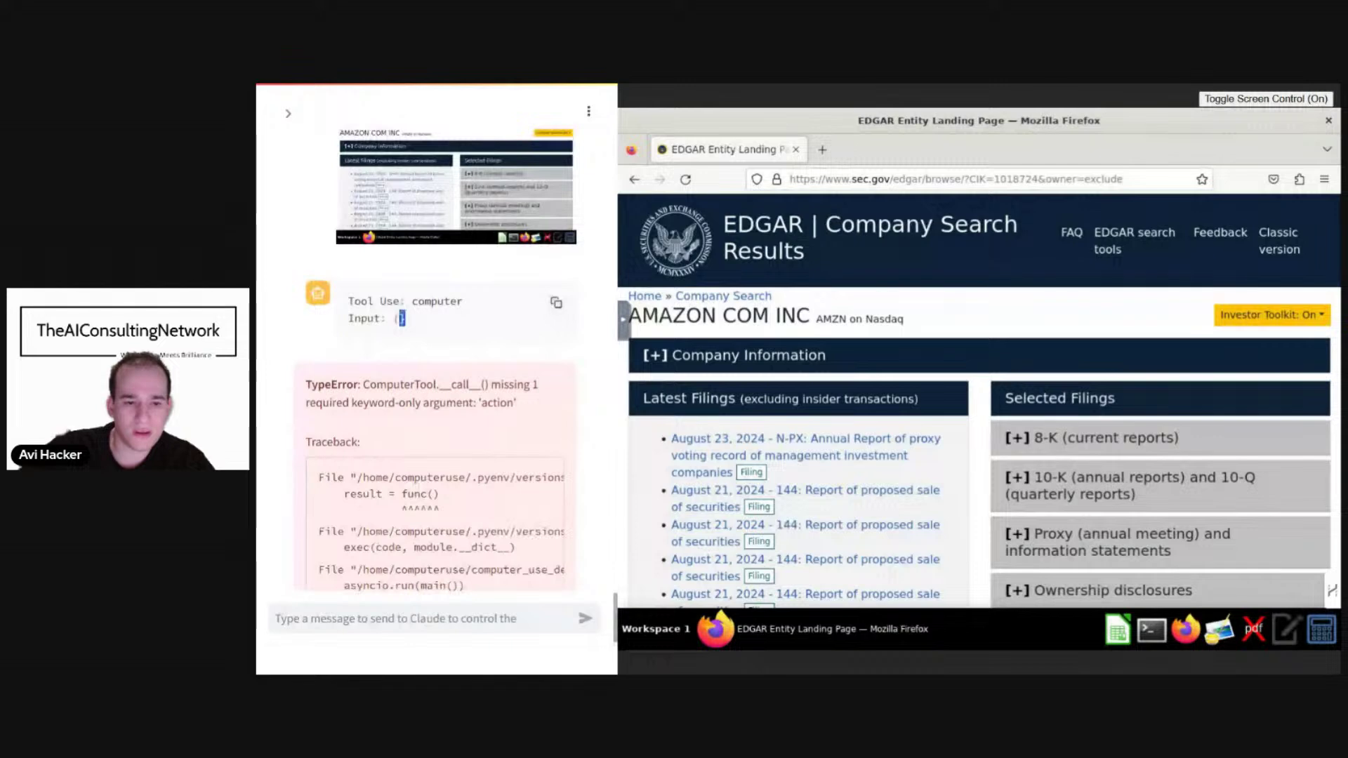
{"action": "scroll", "coordinate": [435, 351], "scroll_direction": "down", "scroll_amount": 5}
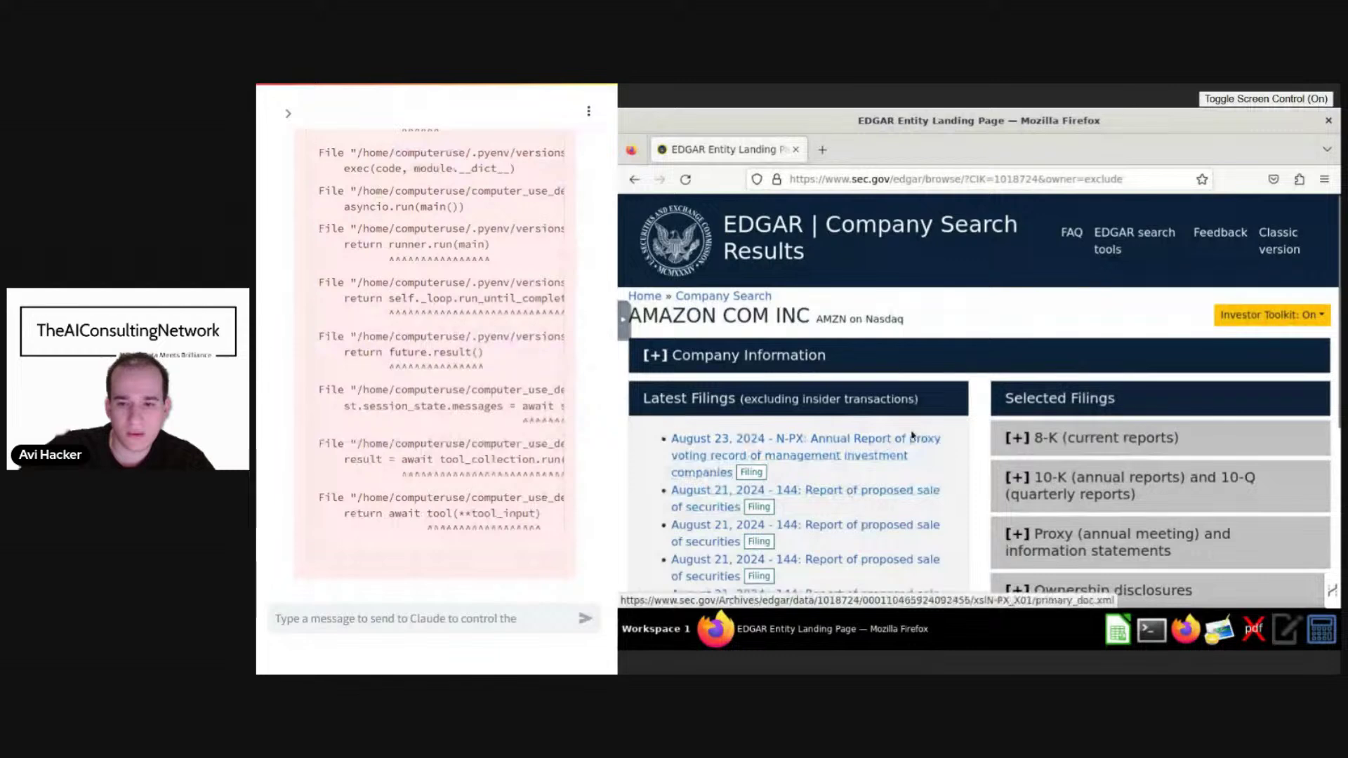
Look over Amazon's EDGAR company page, open the August 23, 2024 N-PX filing and read through its cover page.
{"action": "scroll", "coordinate": [1093, 532], "scroll_direction": "down", "scroll_amount": 3}
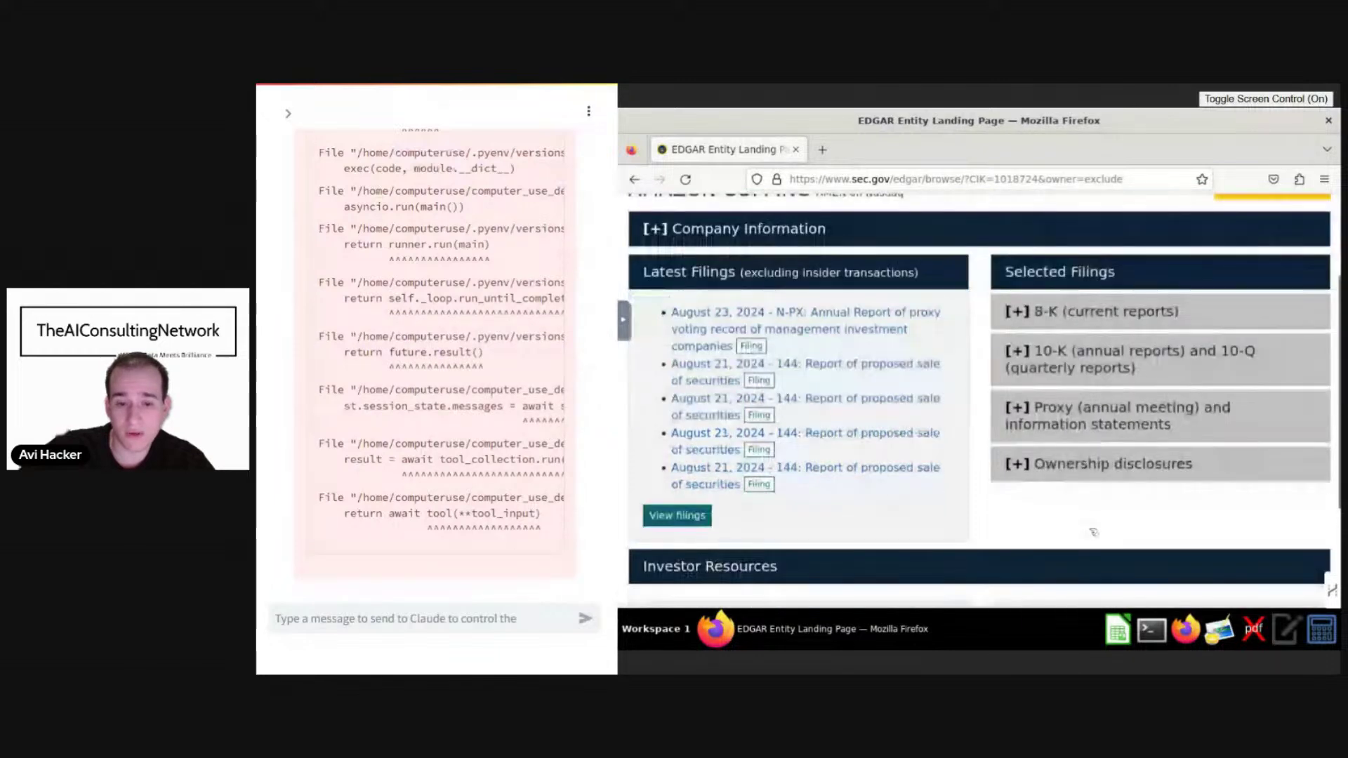
{"action": "scroll", "coordinate": [950, 484], "scroll_direction": "down", "scroll_amount": 3}
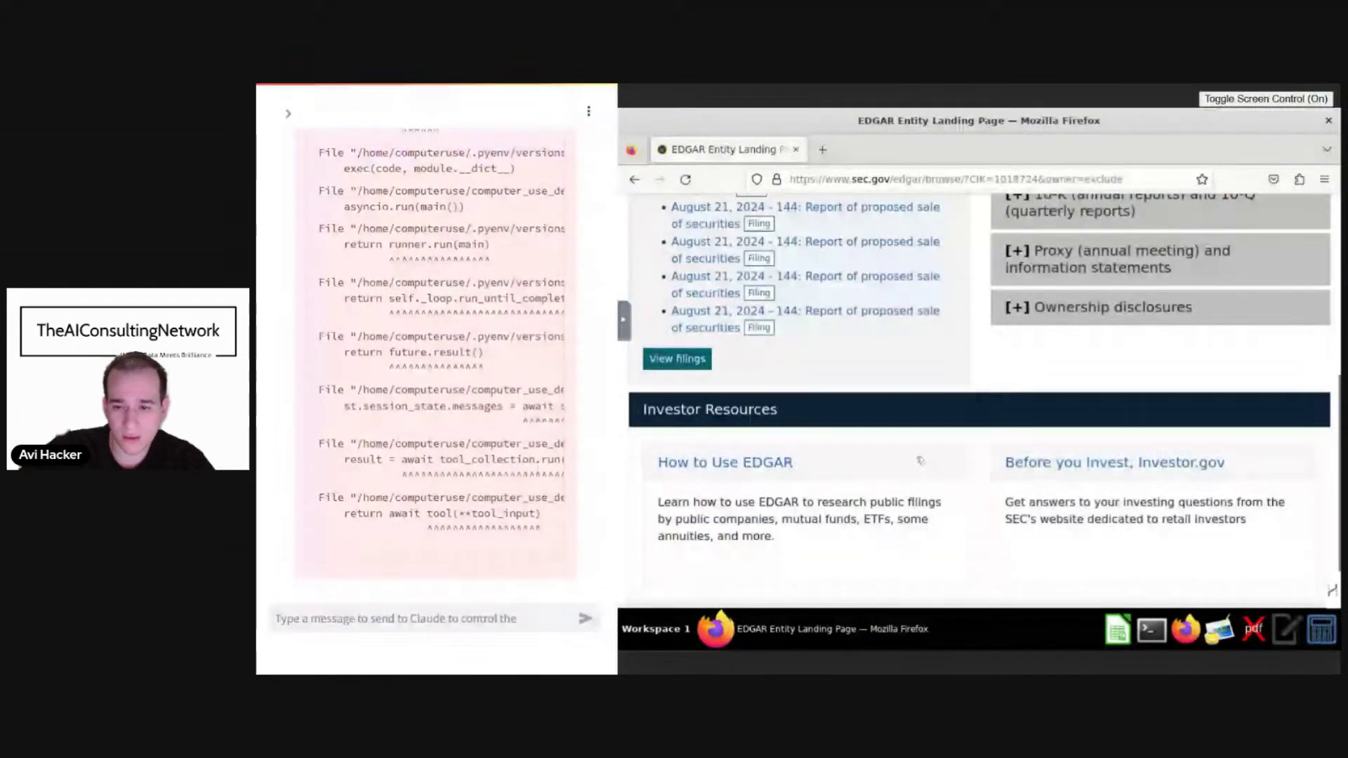
{"action": "scroll", "coordinate": [901, 447], "scroll_direction": "up", "scroll_amount": 5}
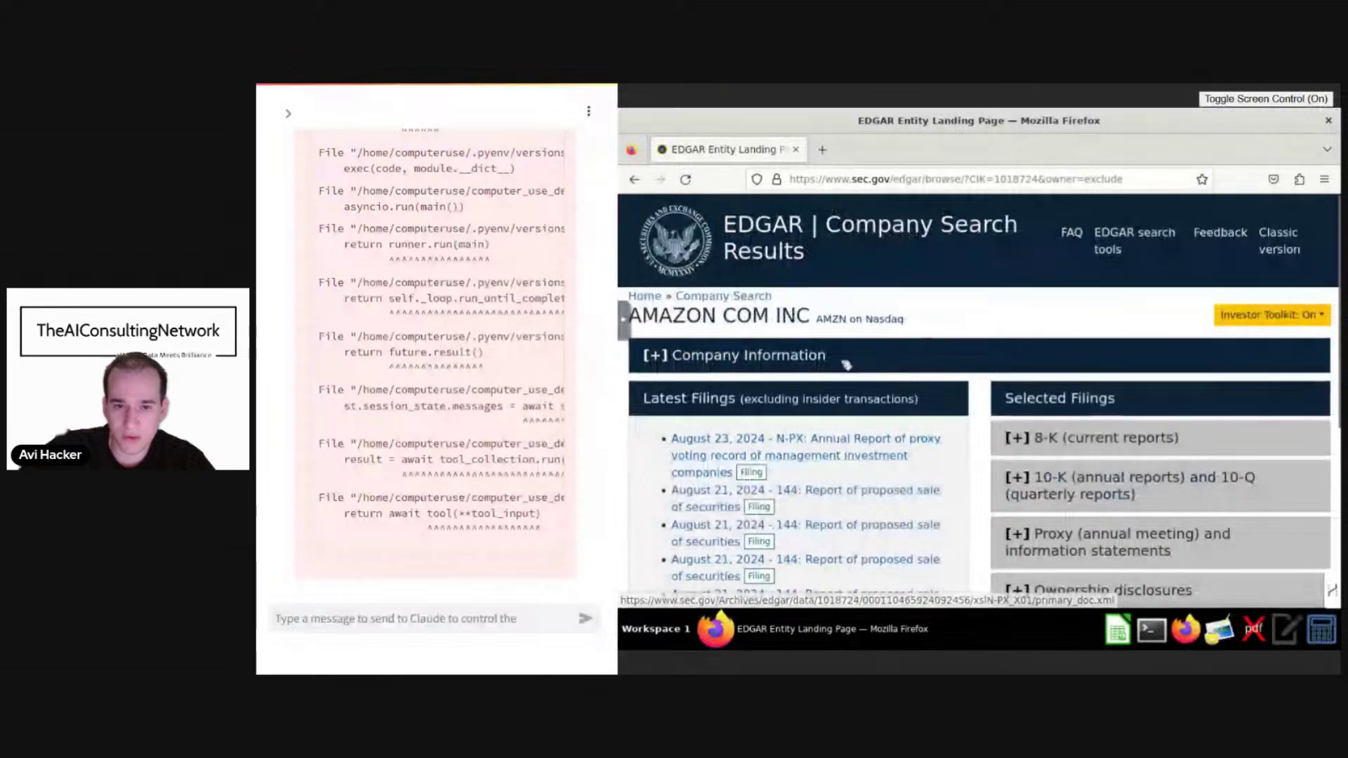
{"action": "left_click", "coordinate": [764, 457]}
{"action": "scroll", "coordinate": [855, 440], "scroll_direction": "down", "scroll_amount": 5}
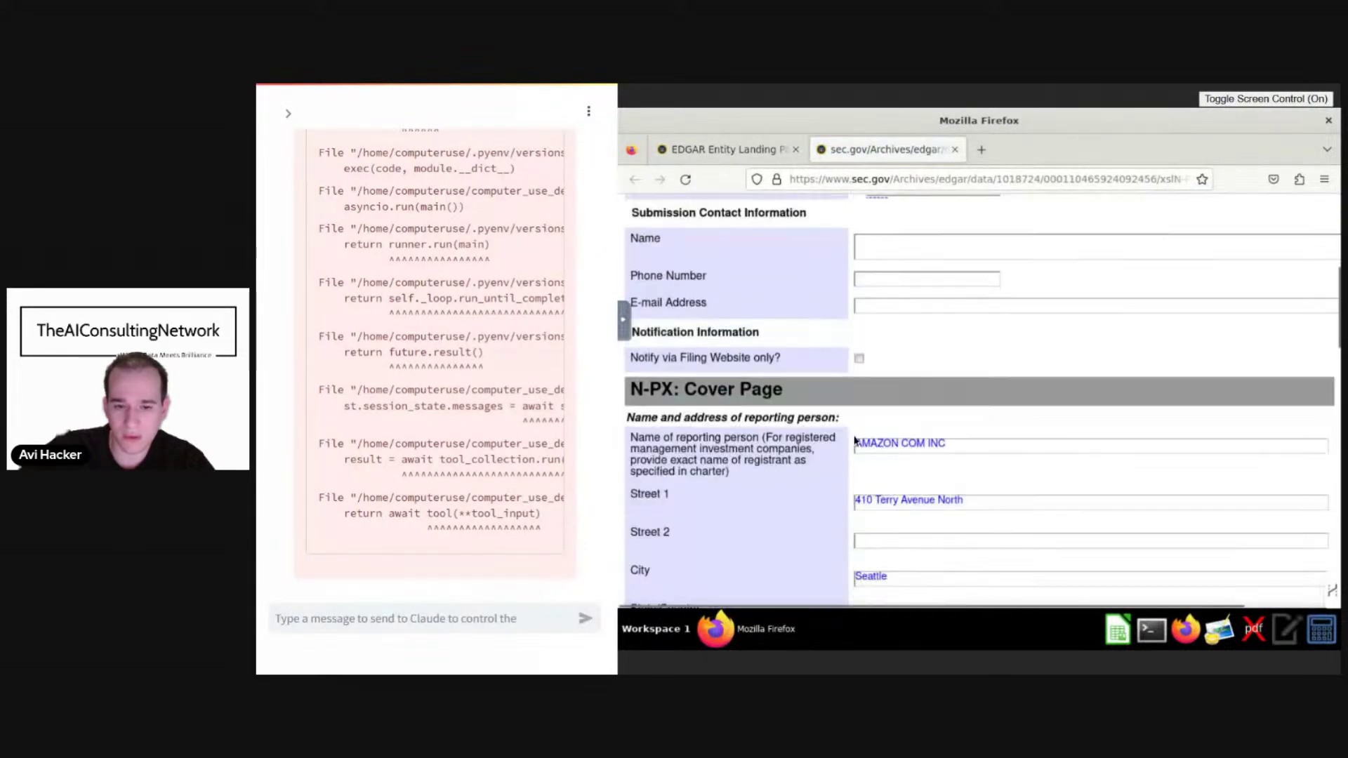
{"action": "scroll", "coordinate": [855, 440], "scroll_direction": "down", "scroll_amount": 4}
{"action": "scroll", "coordinate": [855, 440], "scroll_direction": "down", "scroll_amount": 3}
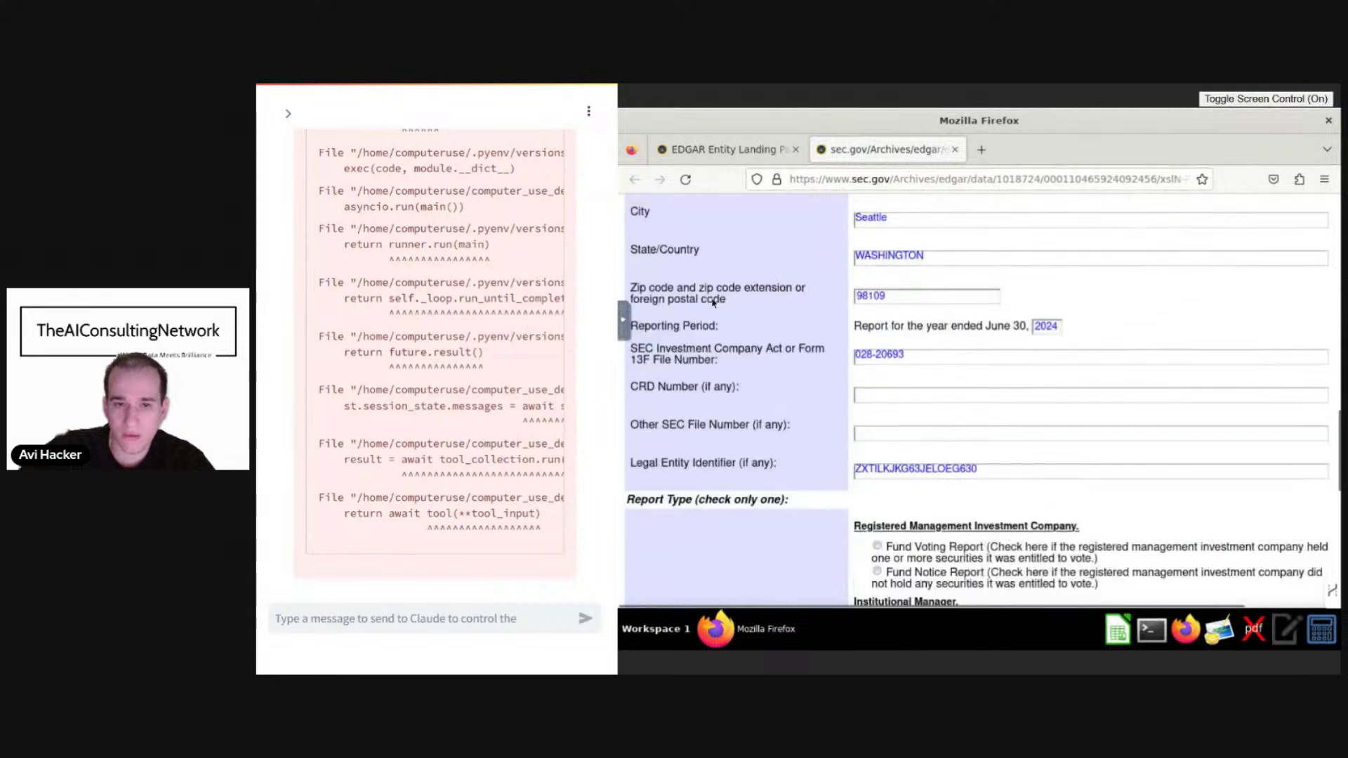
Return to Amazon's EDGAR page, open the first August 21, 2024 Form 144 filing and review its securities tables.
{"action": "left_click", "coordinate": [729, 156]}
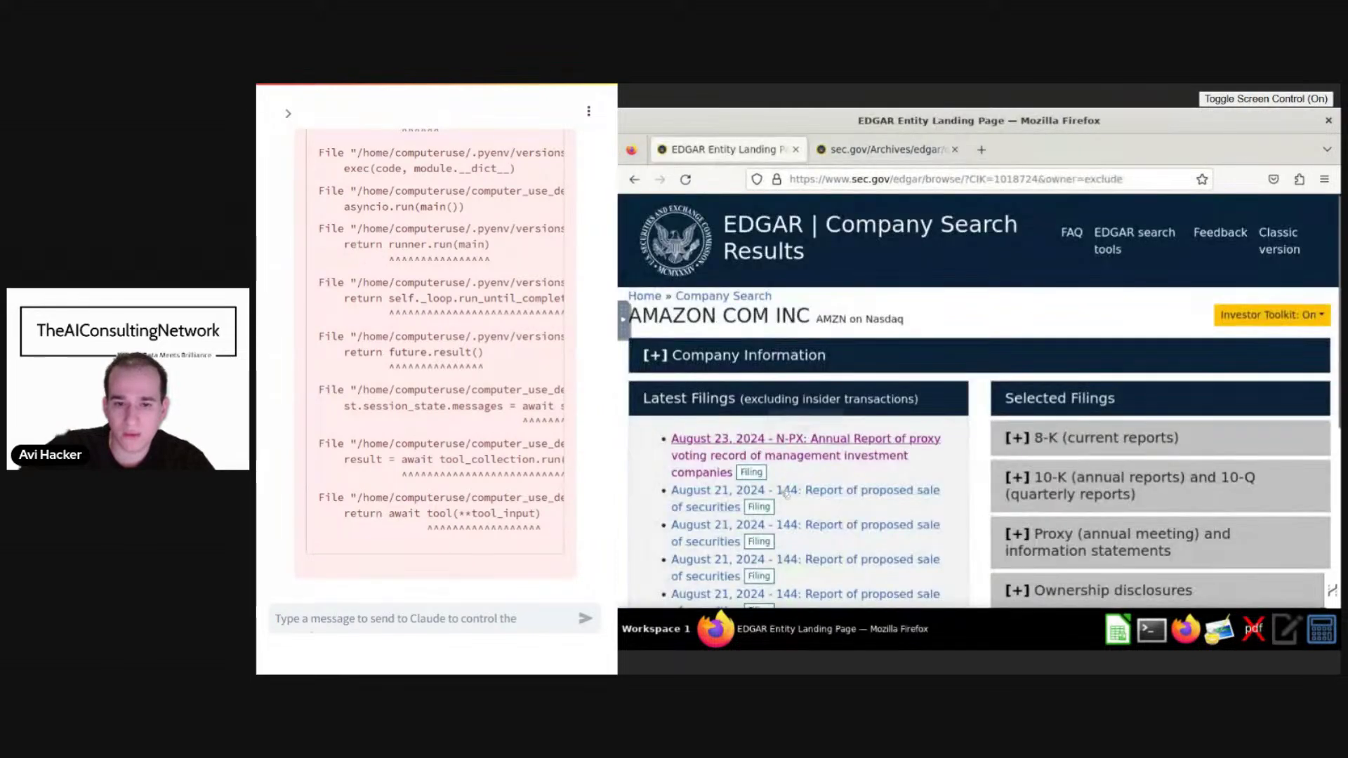
{"action": "left_click", "coordinate": [816, 496]}
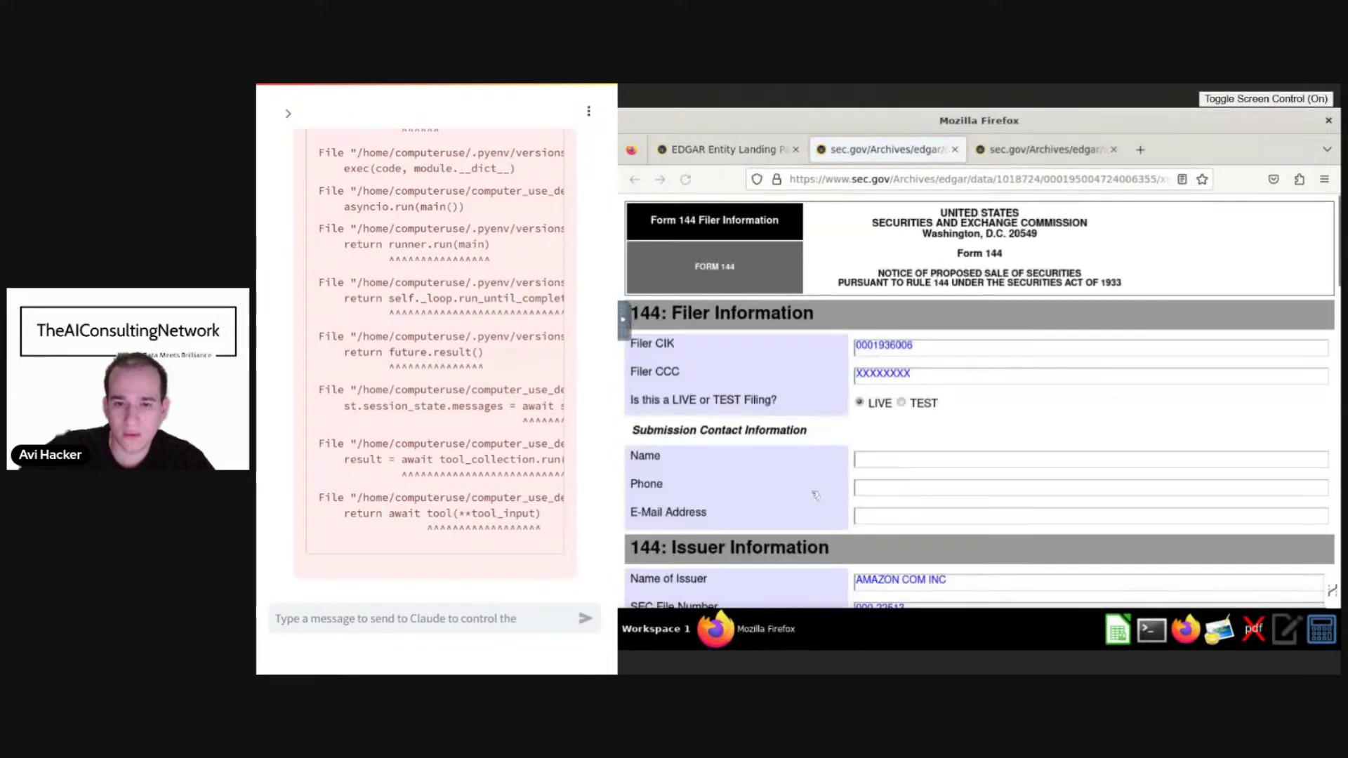
{"action": "scroll", "coordinate": [825, 471], "scroll_direction": "down", "scroll_amount": 8}
{"action": "scroll", "coordinate": [829, 460], "scroll_direction": "down", "scroll_amount": 10}
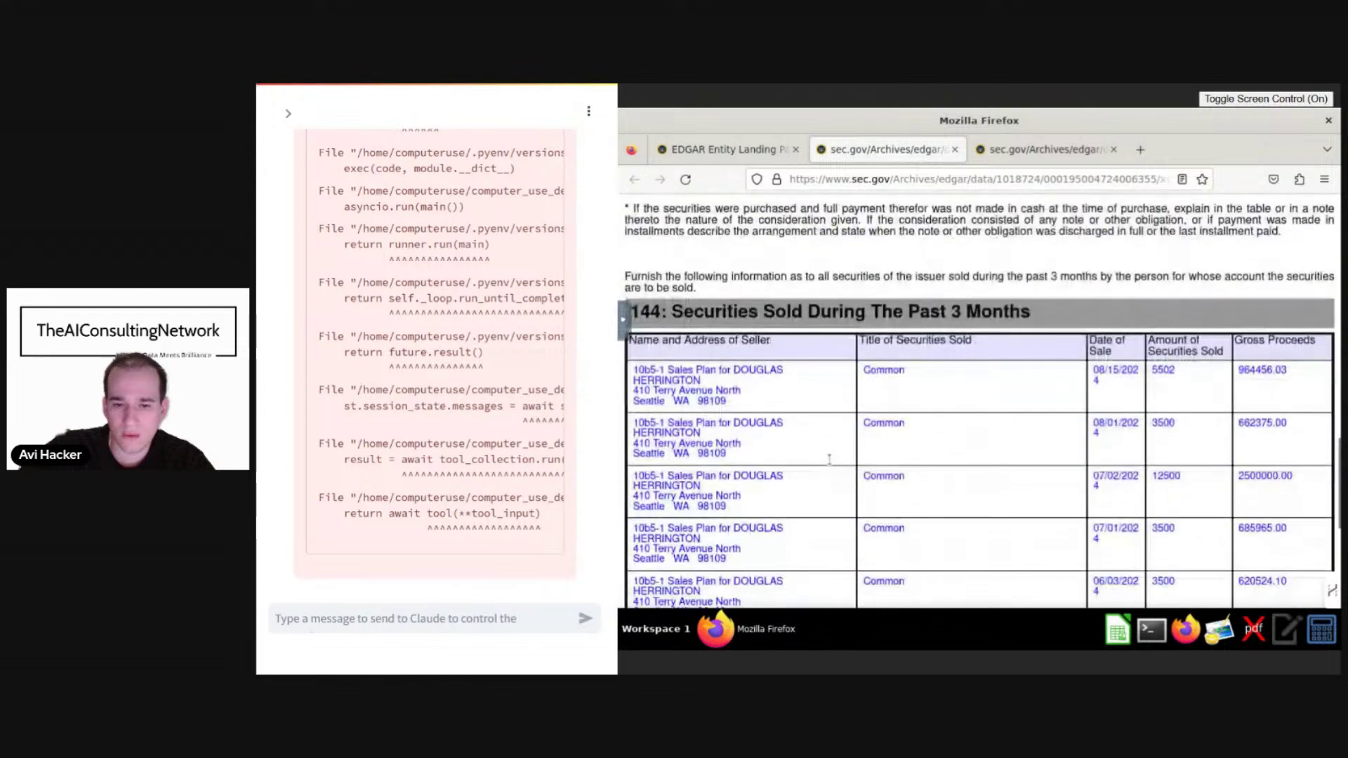
{"action": "scroll", "coordinate": [831, 465], "scroll_direction": "up", "scroll_amount": 5}
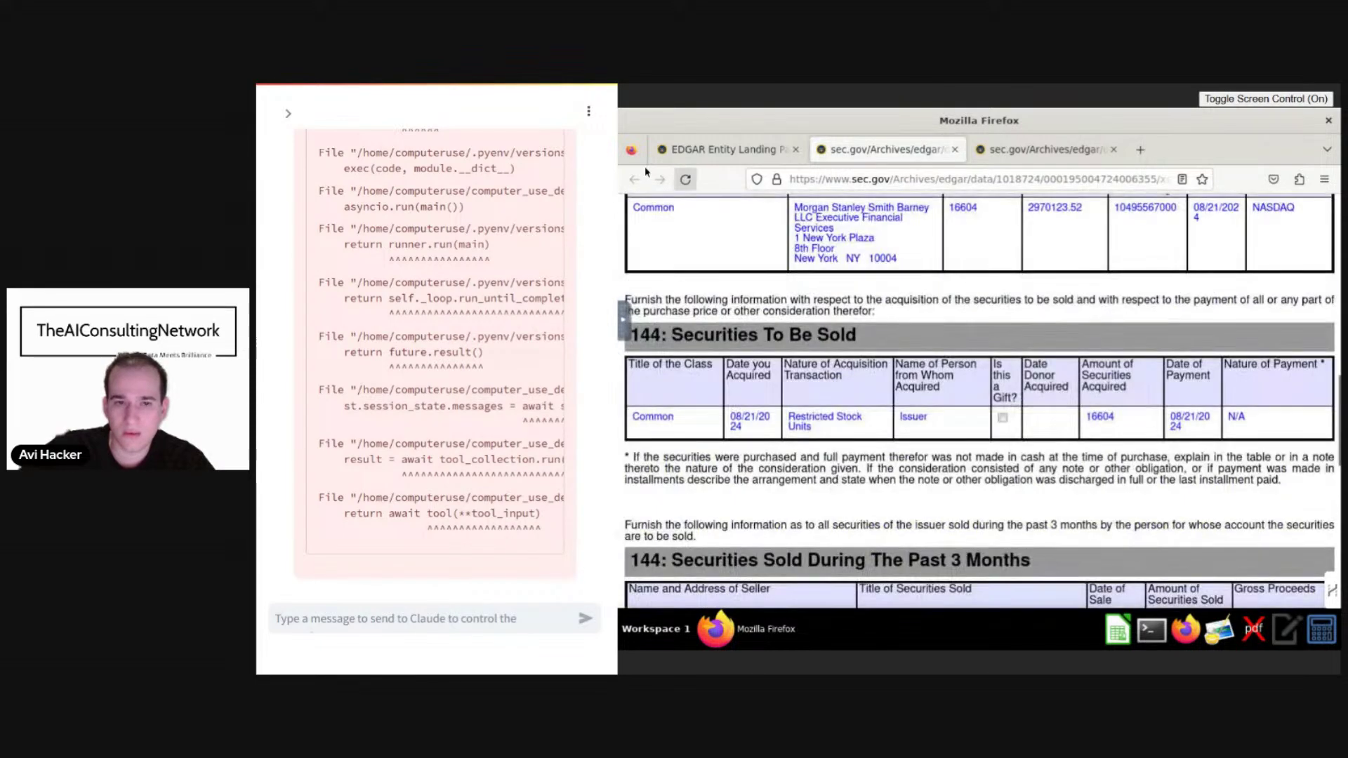
From Amazon's EDGAR page, expand the 10-K and 10-Q filings and open the 10-Q for the quarter ending June 30, 2024.
{"action": "left_click", "coordinate": [728, 149]}
{"action": "scroll", "coordinate": [749, 441], "scroll_direction": "down", "scroll_amount": 5}
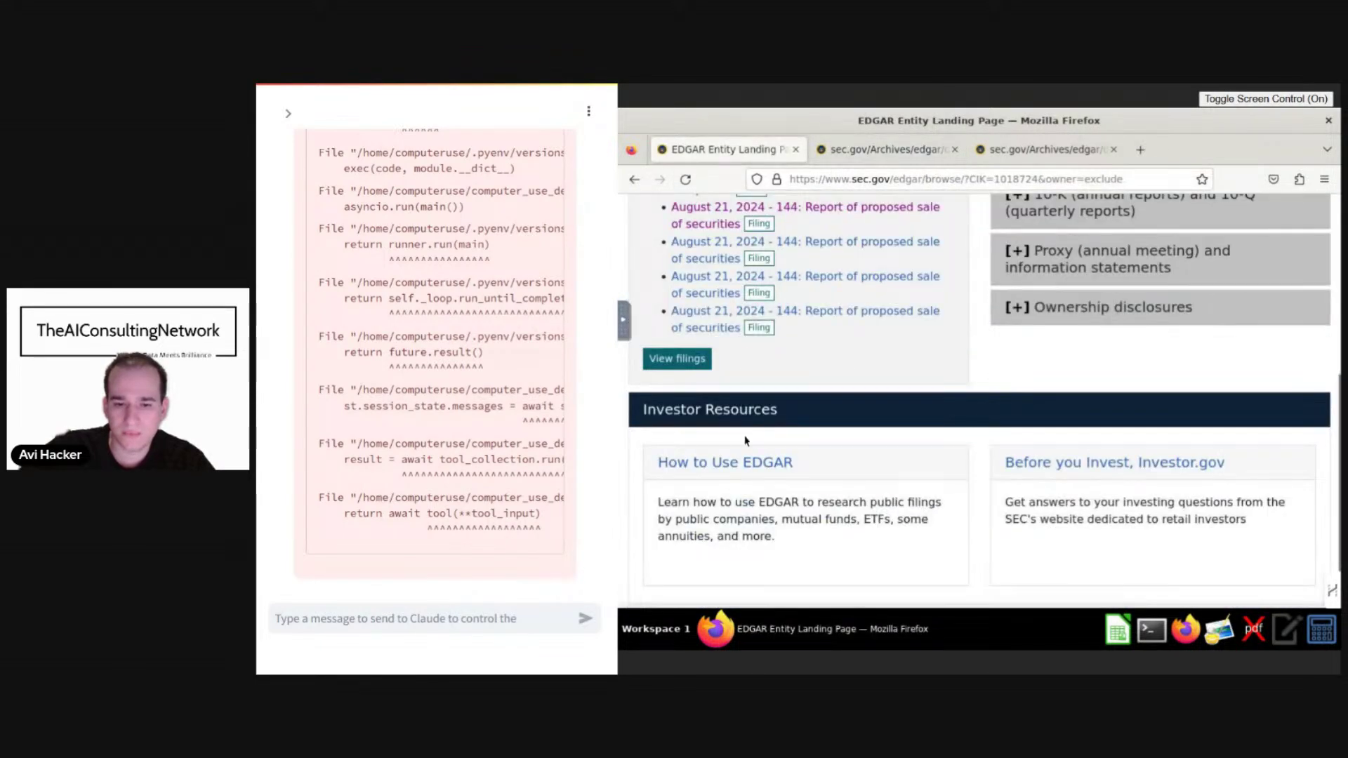
{"action": "scroll", "coordinate": [748, 432], "scroll_direction": "up", "scroll_amount": 2}
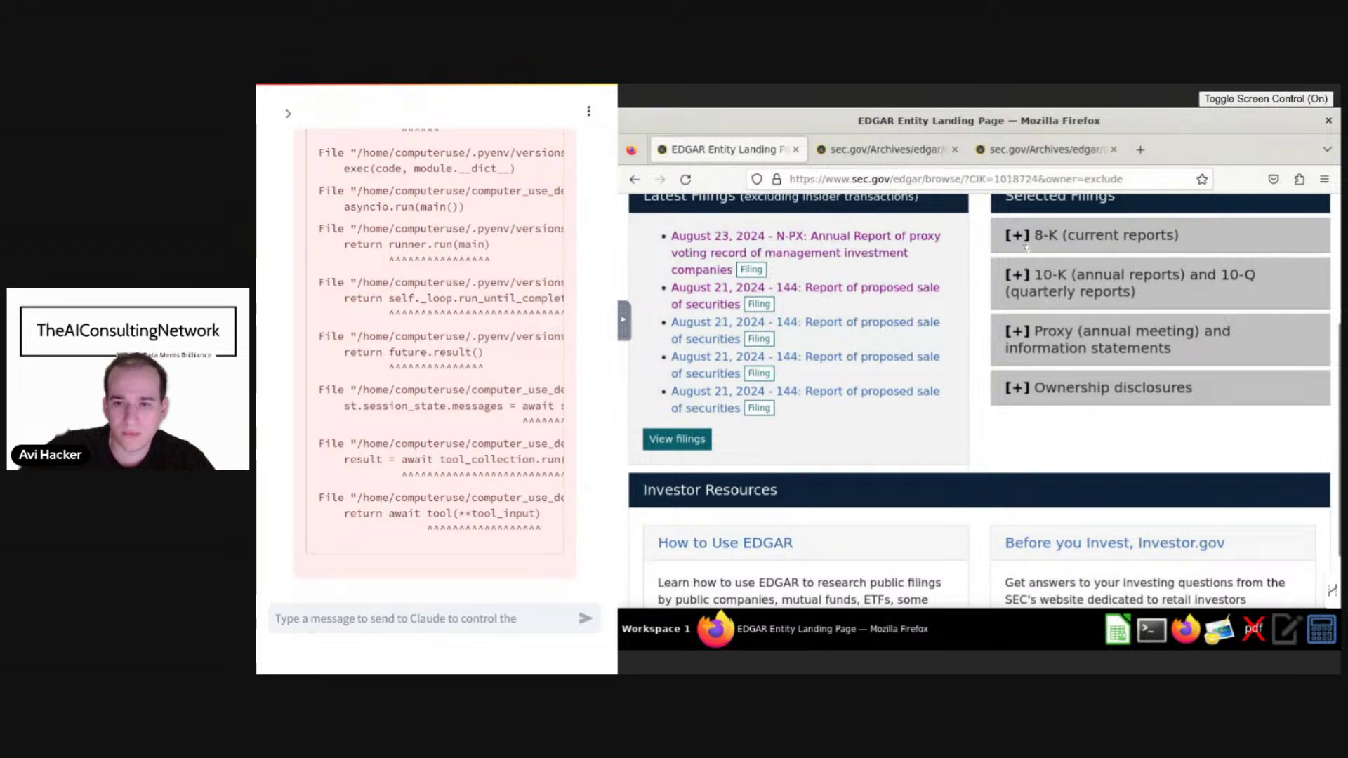
{"action": "left_click", "coordinate": [1022, 278]}
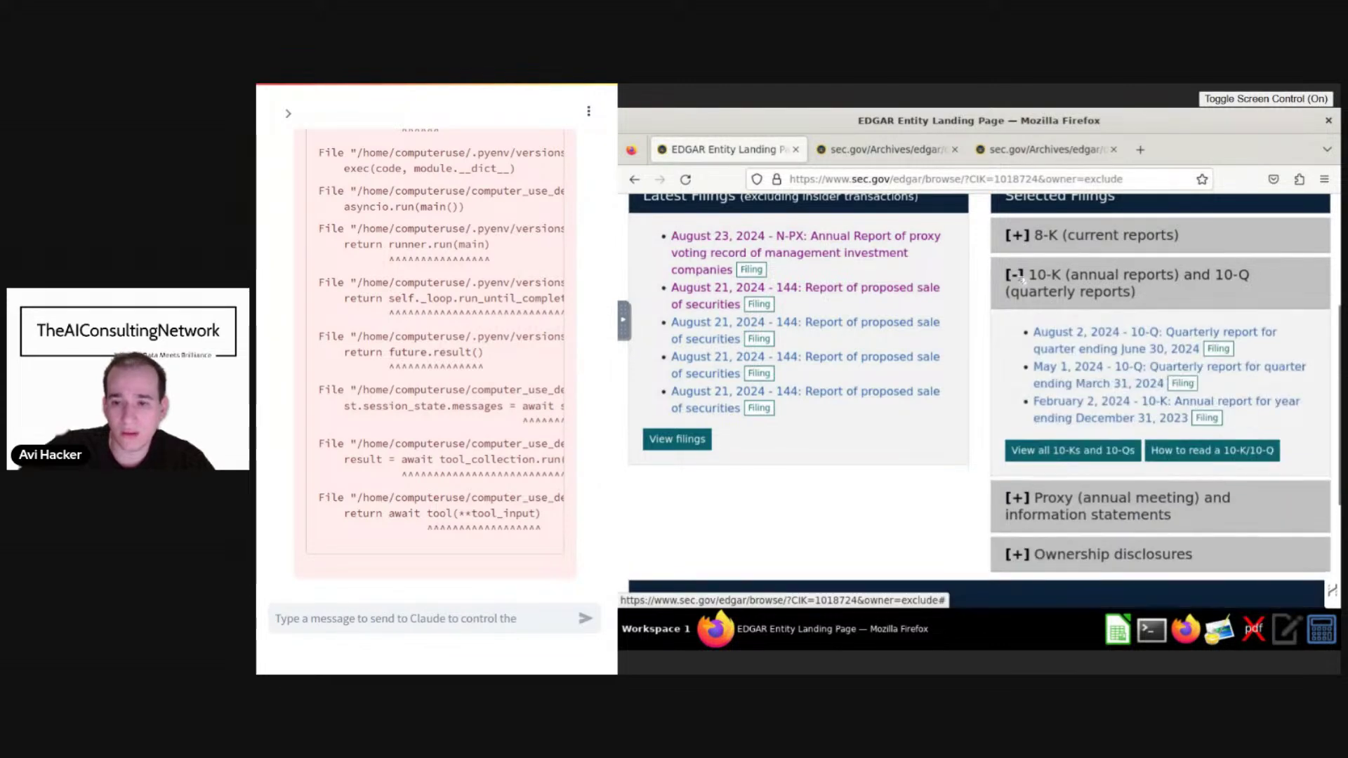
{"action": "left_click", "coordinate": [1187, 341]}
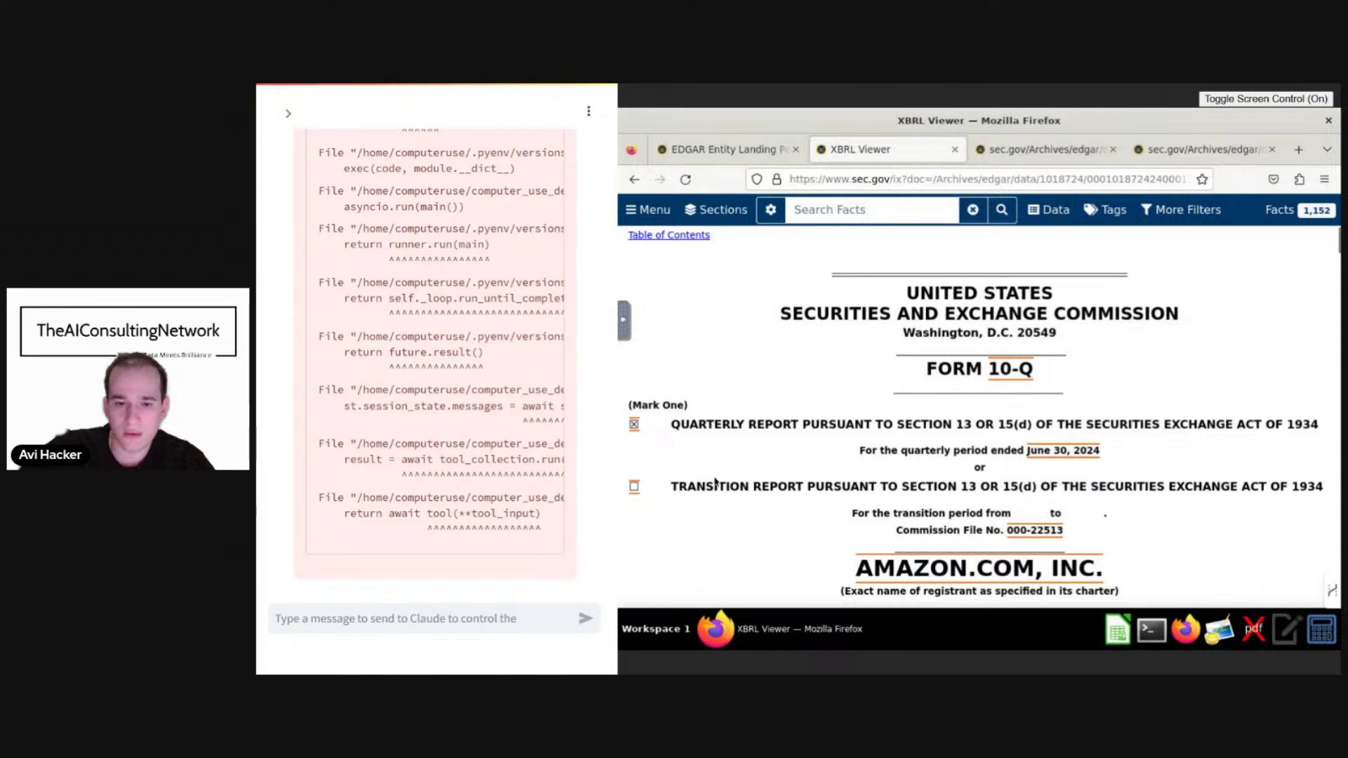
{"action": "scroll", "coordinate": [884, 484], "scroll_direction": "down", "scroll_amount": 5}
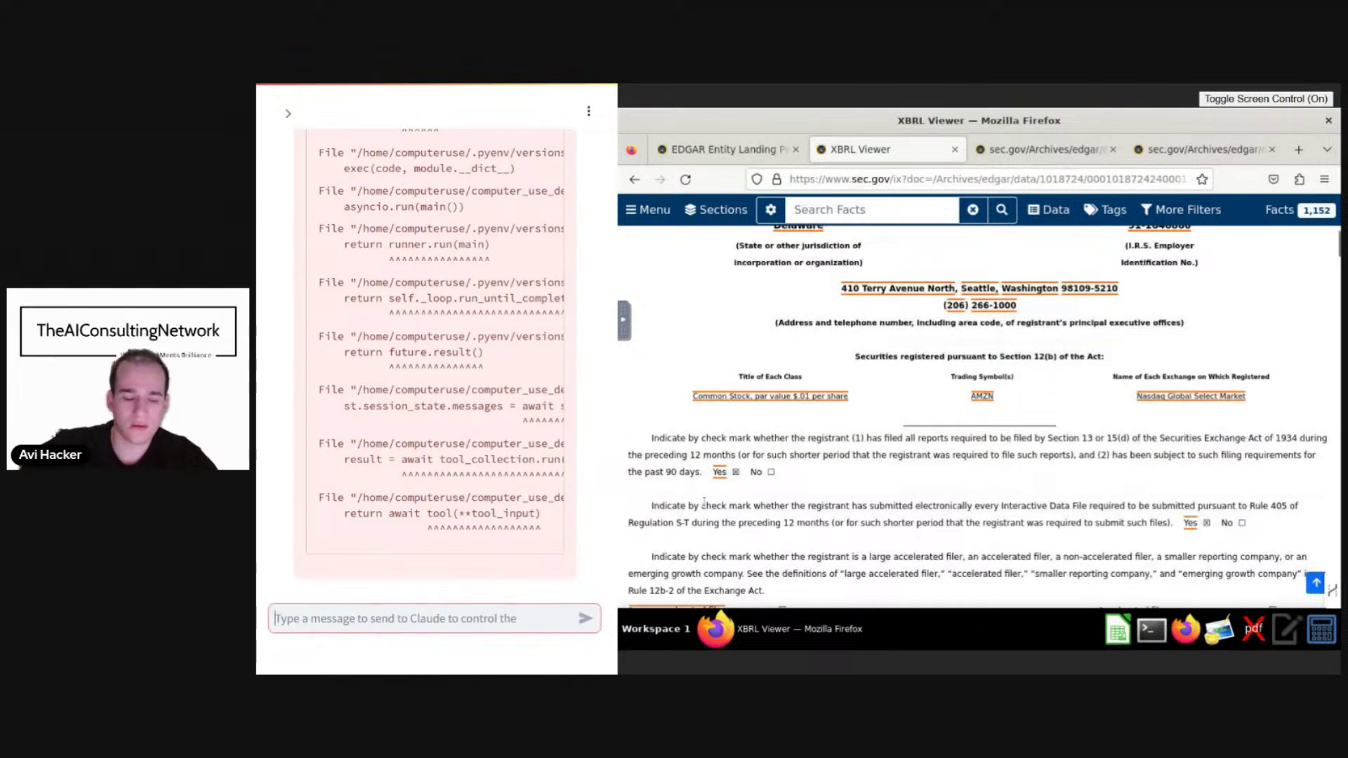
Send Claude the message "do an analysis and summary of this report".
{"action": "type", "text": "do an"}
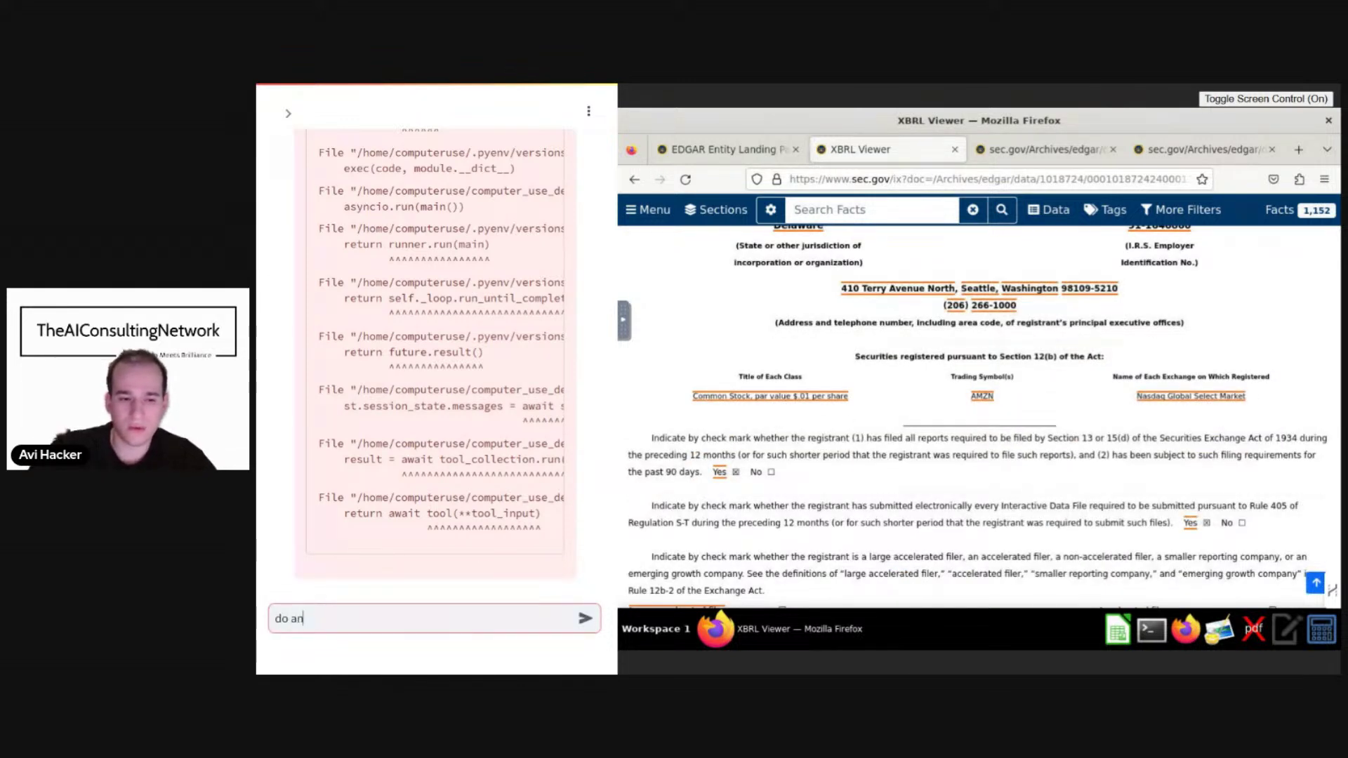
{"action": "type", "text": " analysis an"}
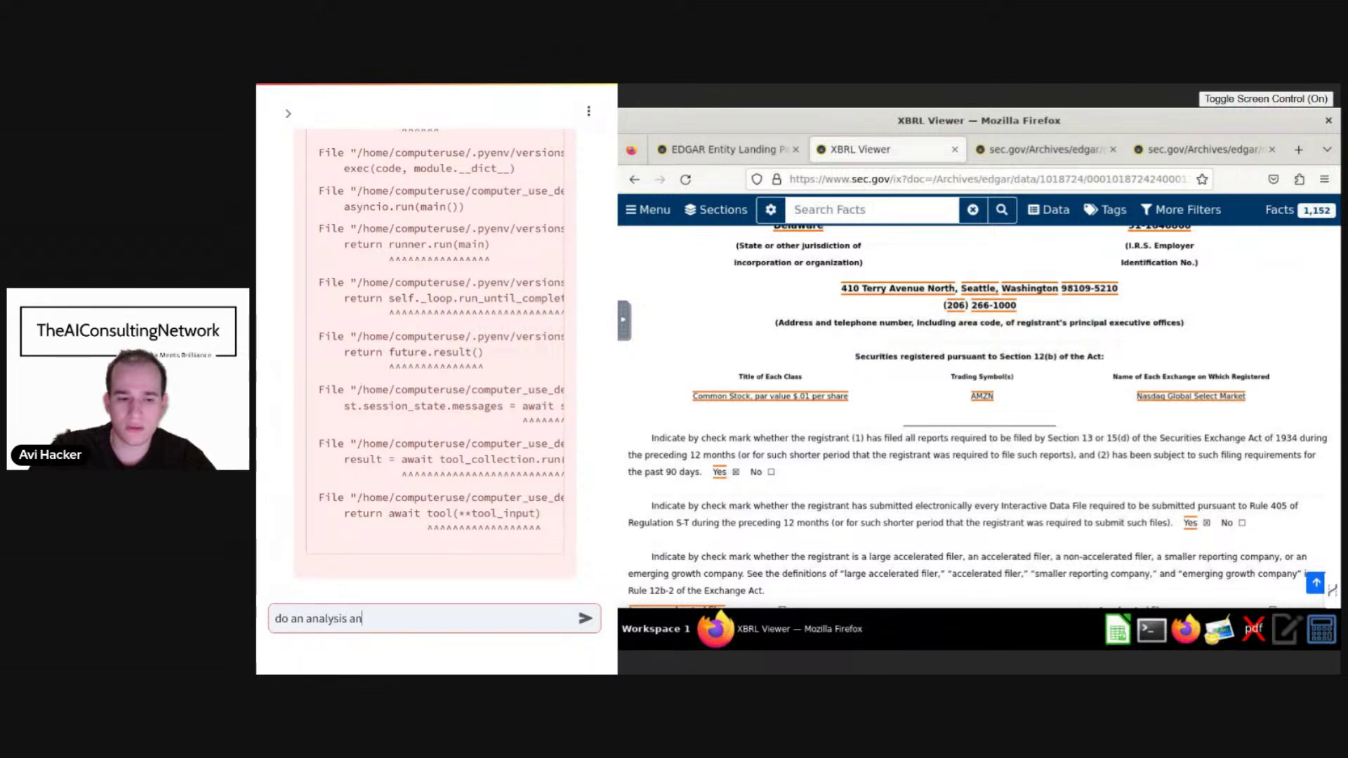
{"action": "type", "text": "d summary of"}
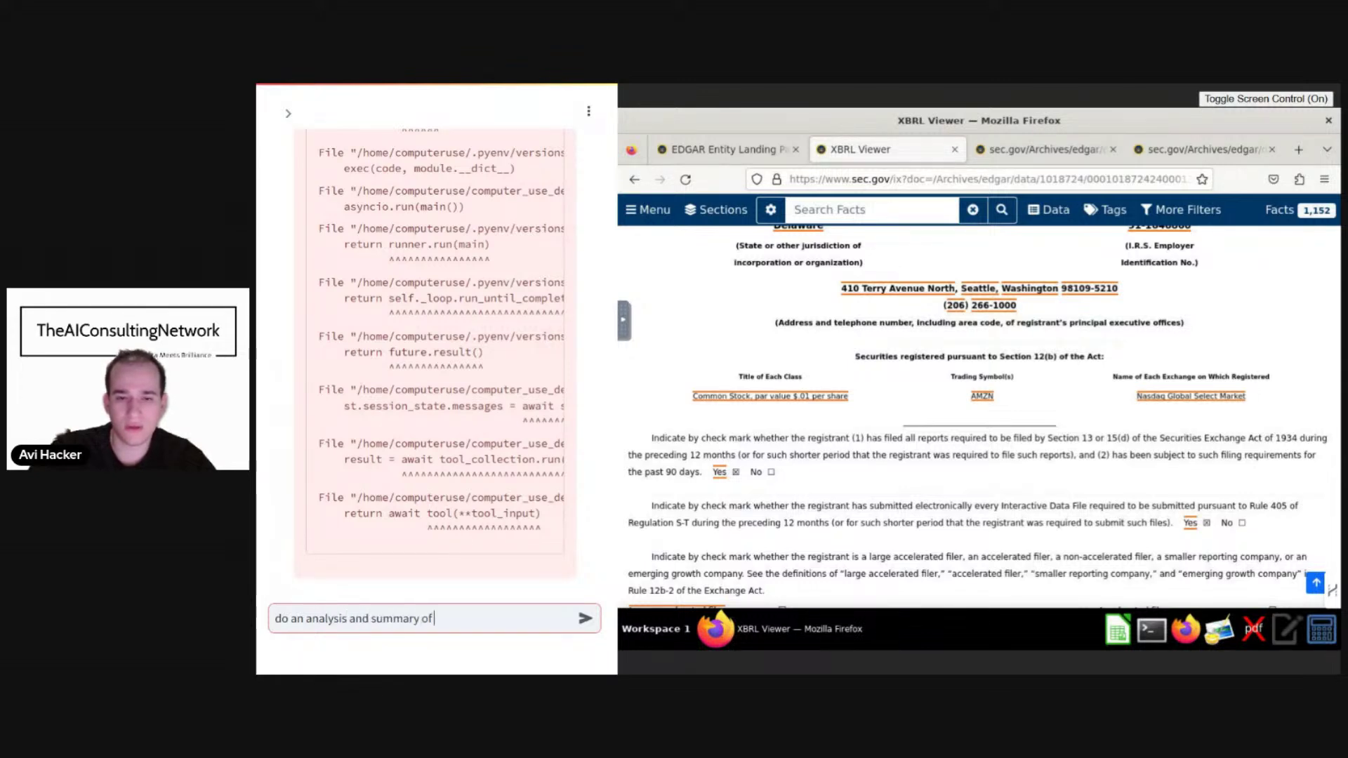
{"action": "type", "text": " this report"}
{"action": "key", "text": "Return"}
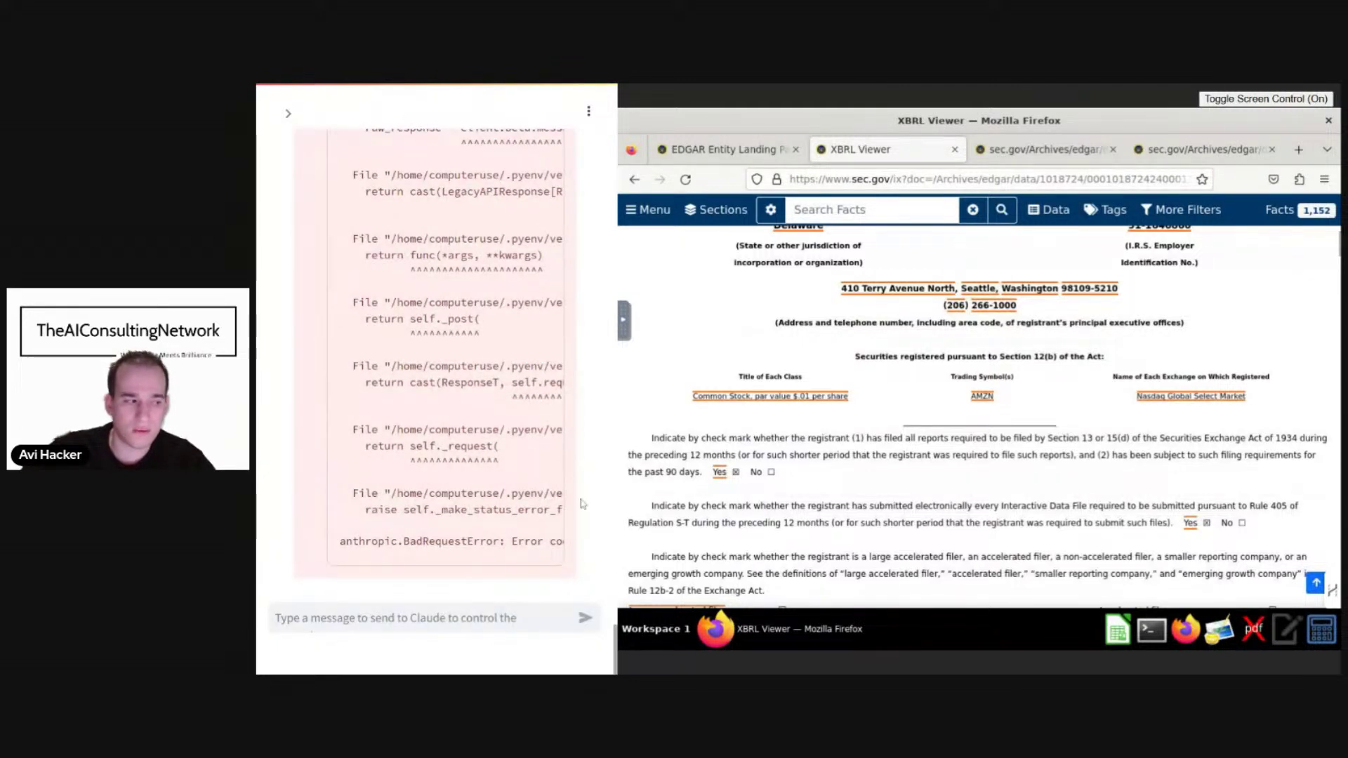
Check the noVNC connection's advanced settings and extra keys without changing anything, and collapse its control bar.
{"action": "left_click", "coordinate": [623, 320]}
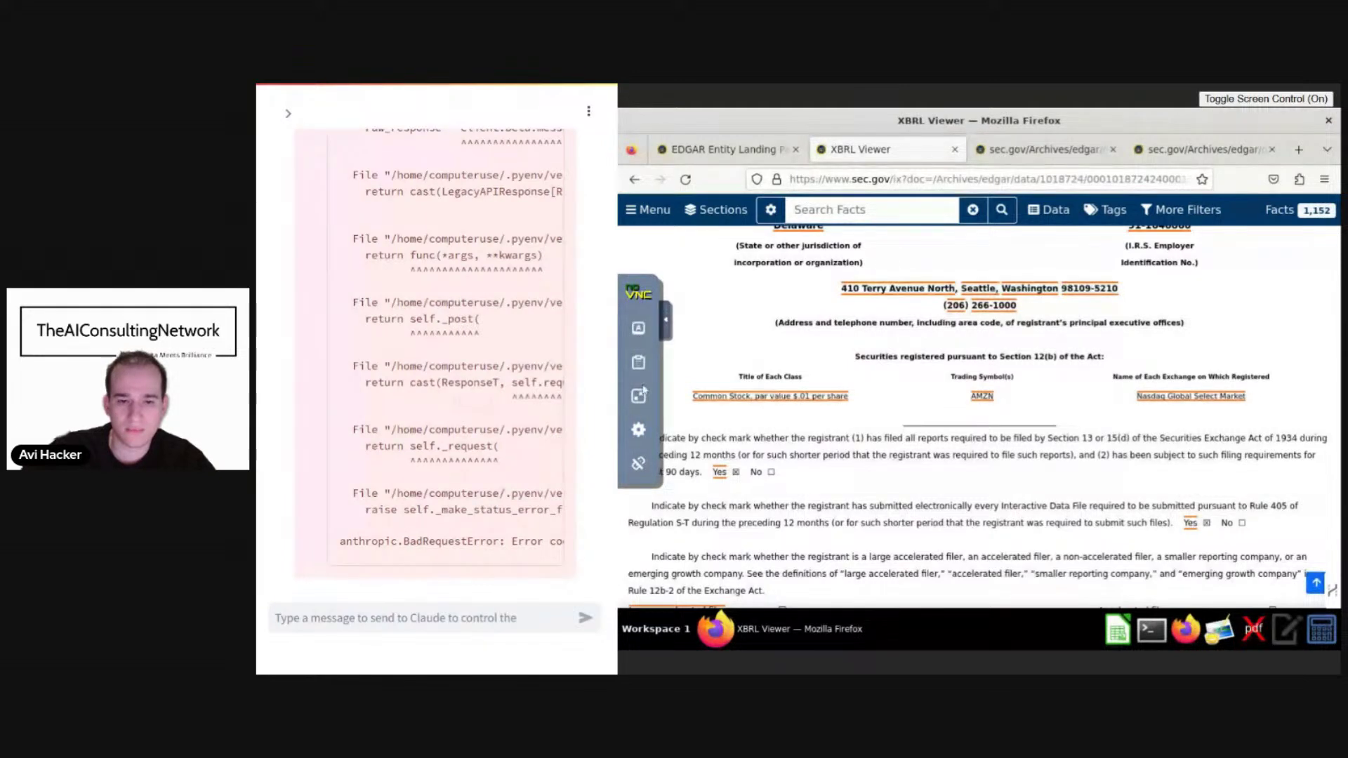
{"action": "left_click", "coordinate": [638, 429]}
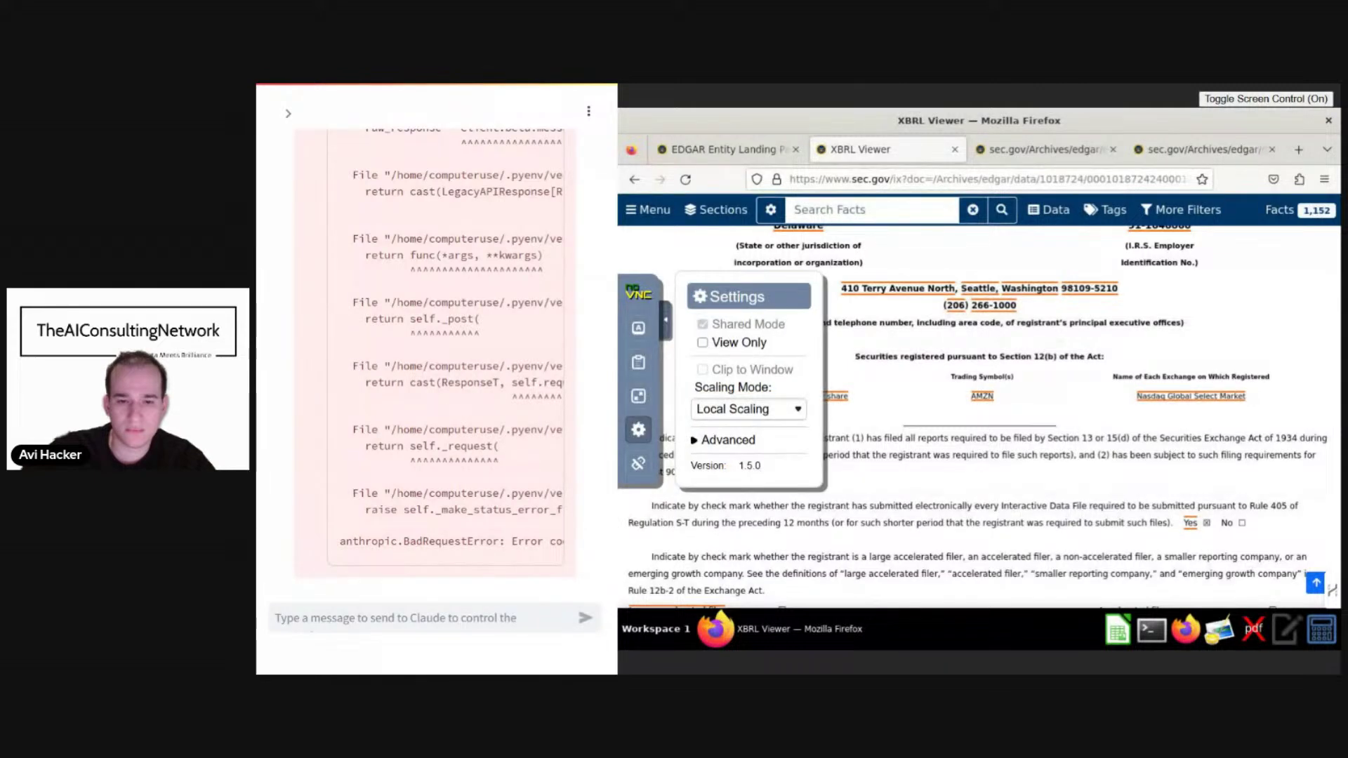
{"action": "left_click", "coordinate": [702, 443]}
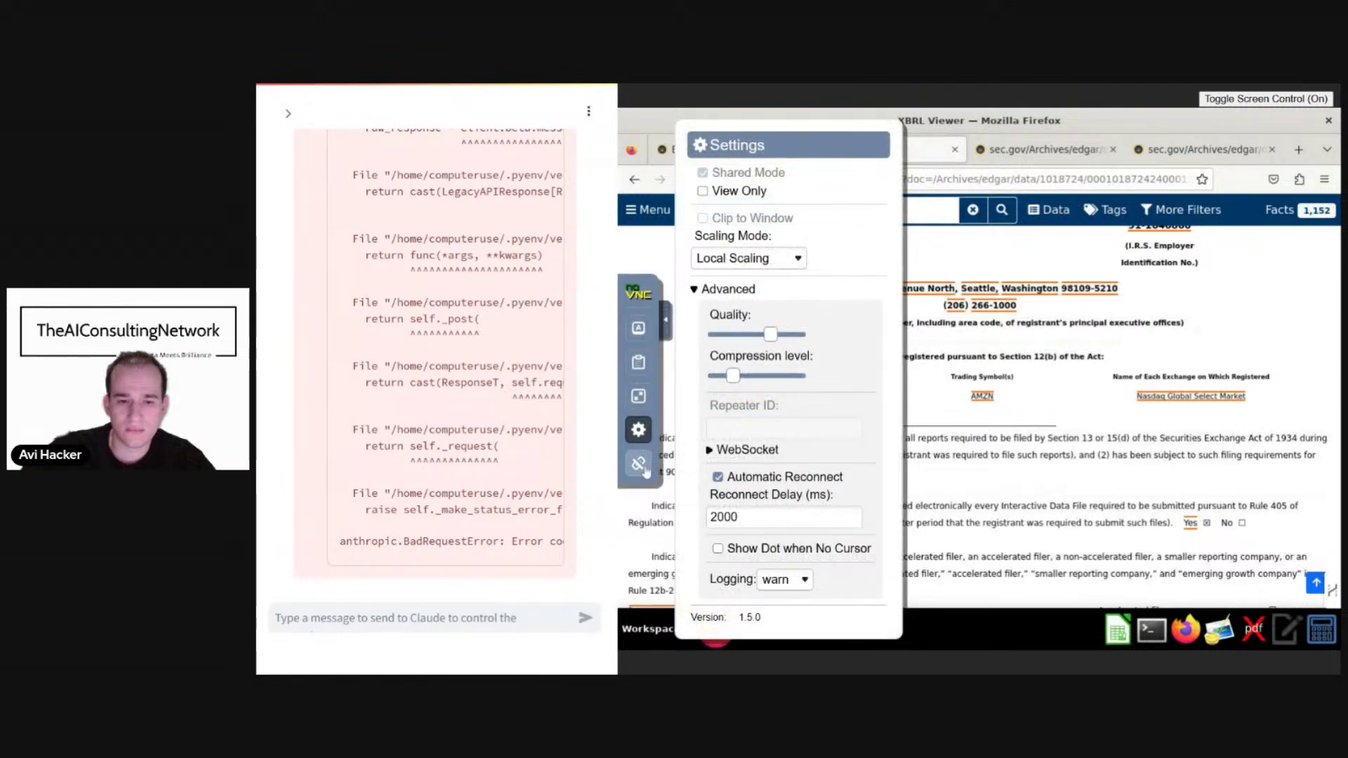
{"action": "left_click", "coordinate": [639, 329]}
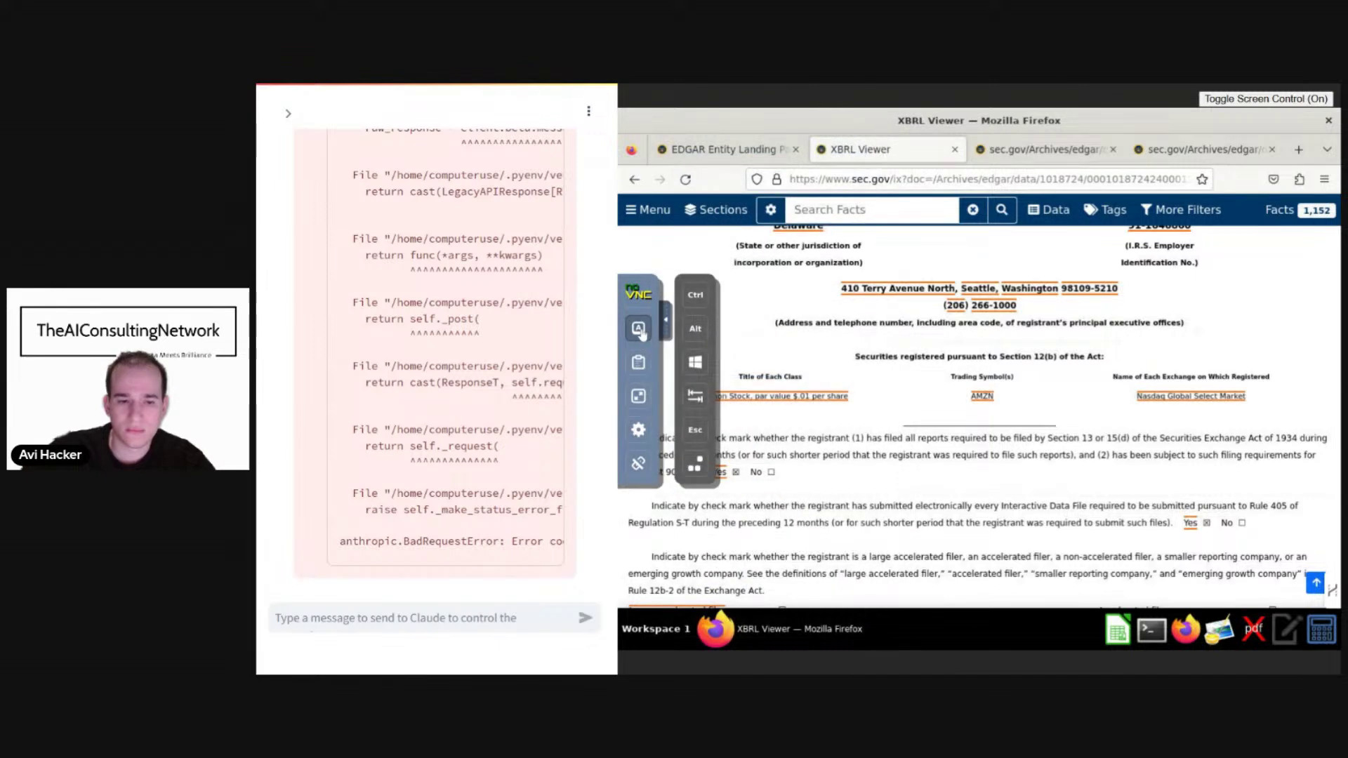
{"action": "left_click", "coordinate": [641, 333]}
{"action": "left_click", "coordinate": [666, 321]}
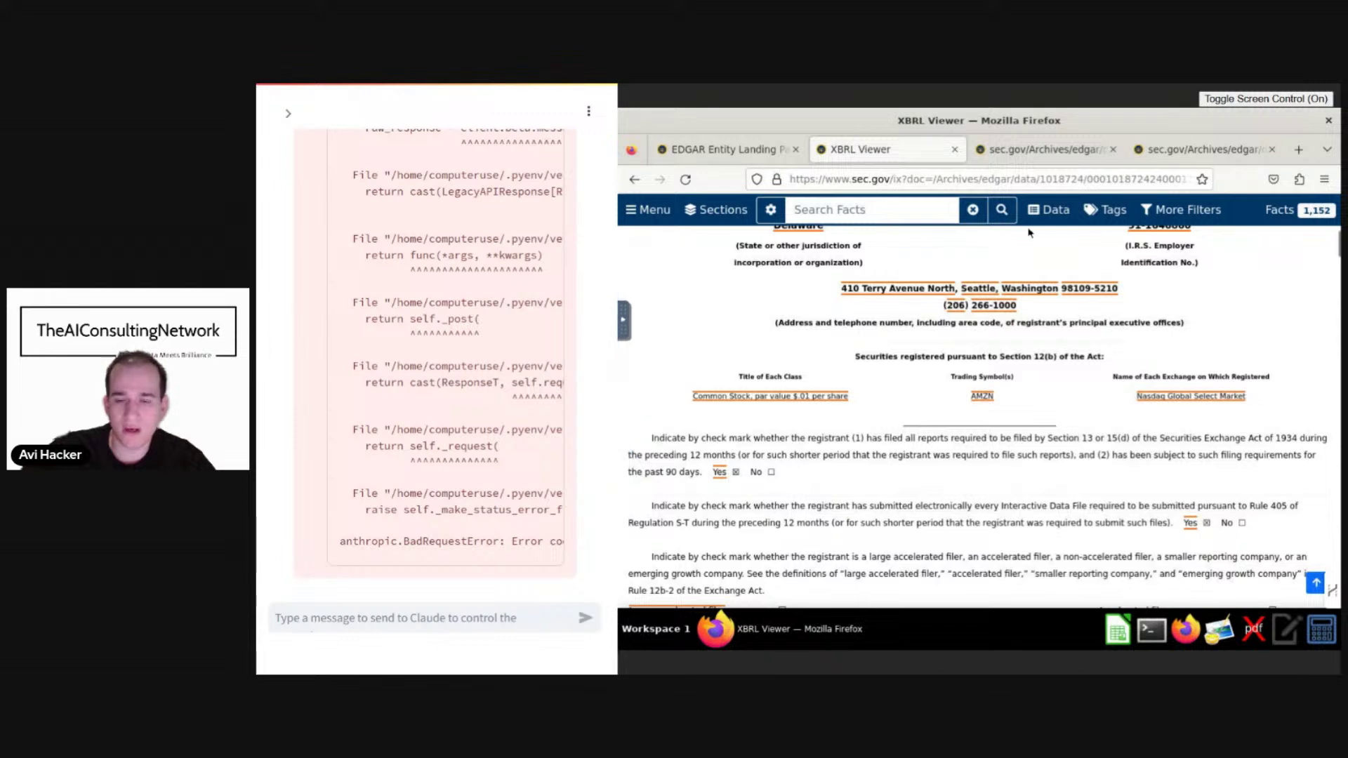
Look through the 10-Q's index, consolidated statements of cash flows and consolidated statements of operations.
{"action": "scroll", "coordinate": [909, 415], "scroll_direction": "down", "scroll_amount": 10}
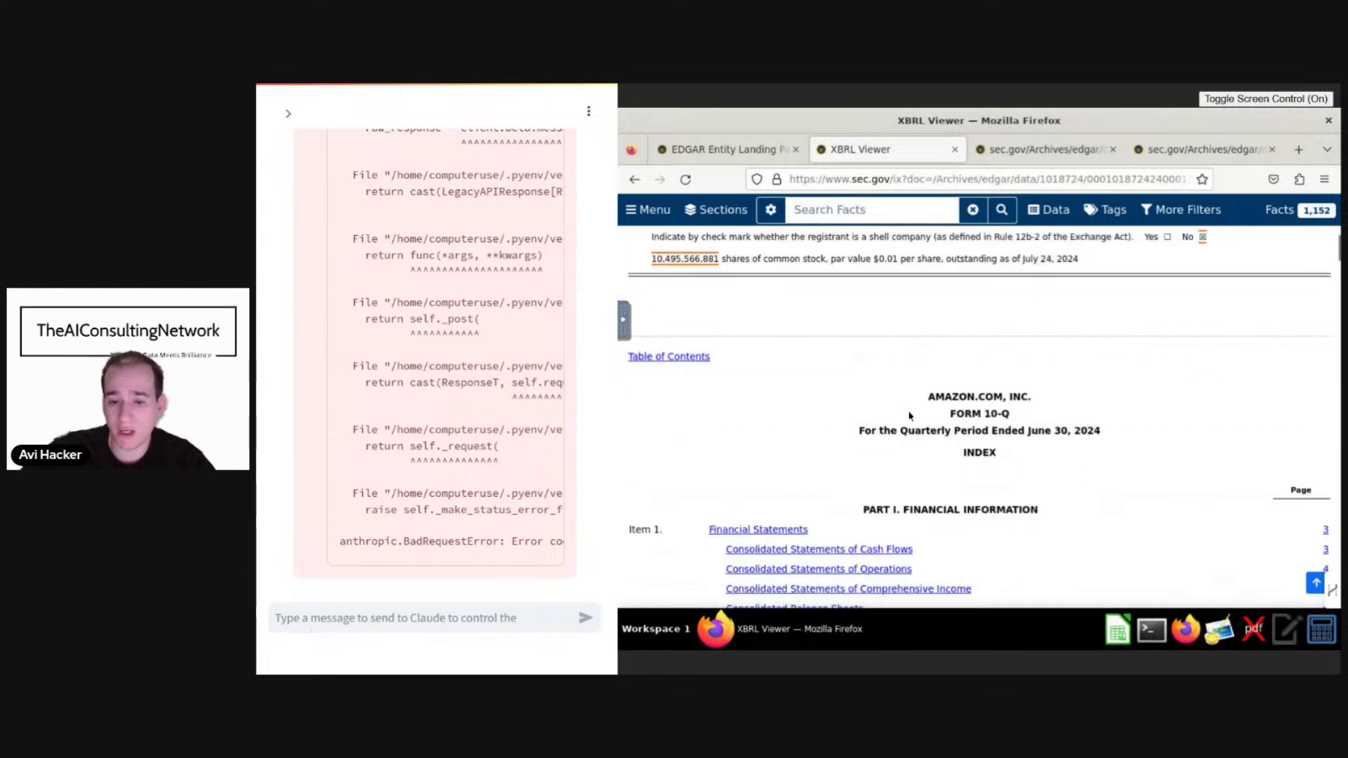
{"action": "scroll", "coordinate": [909, 415], "scroll_direction": "down", "scroll_amount": 10}
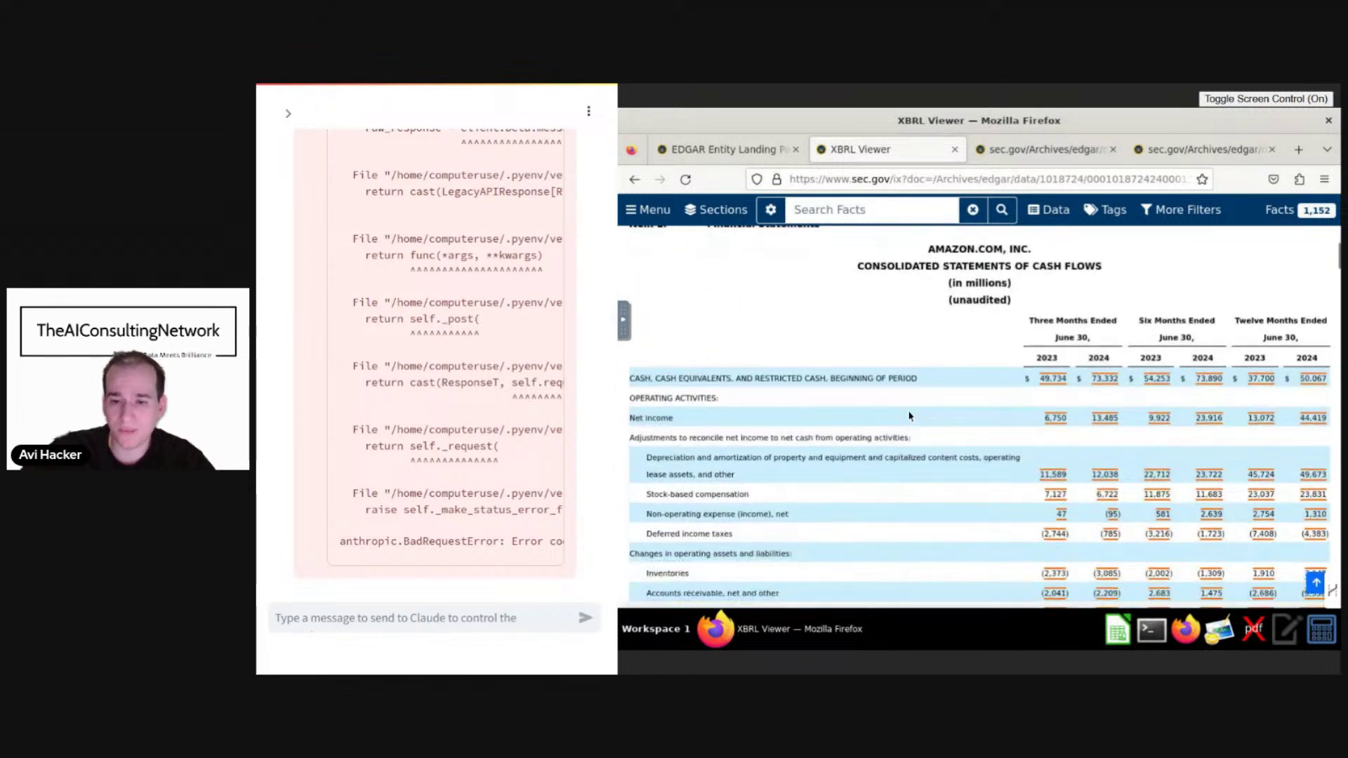
{"action": "scroll", "coordinate": [909, 415], "scroll_direction": "down", "scroll_amount": 10}
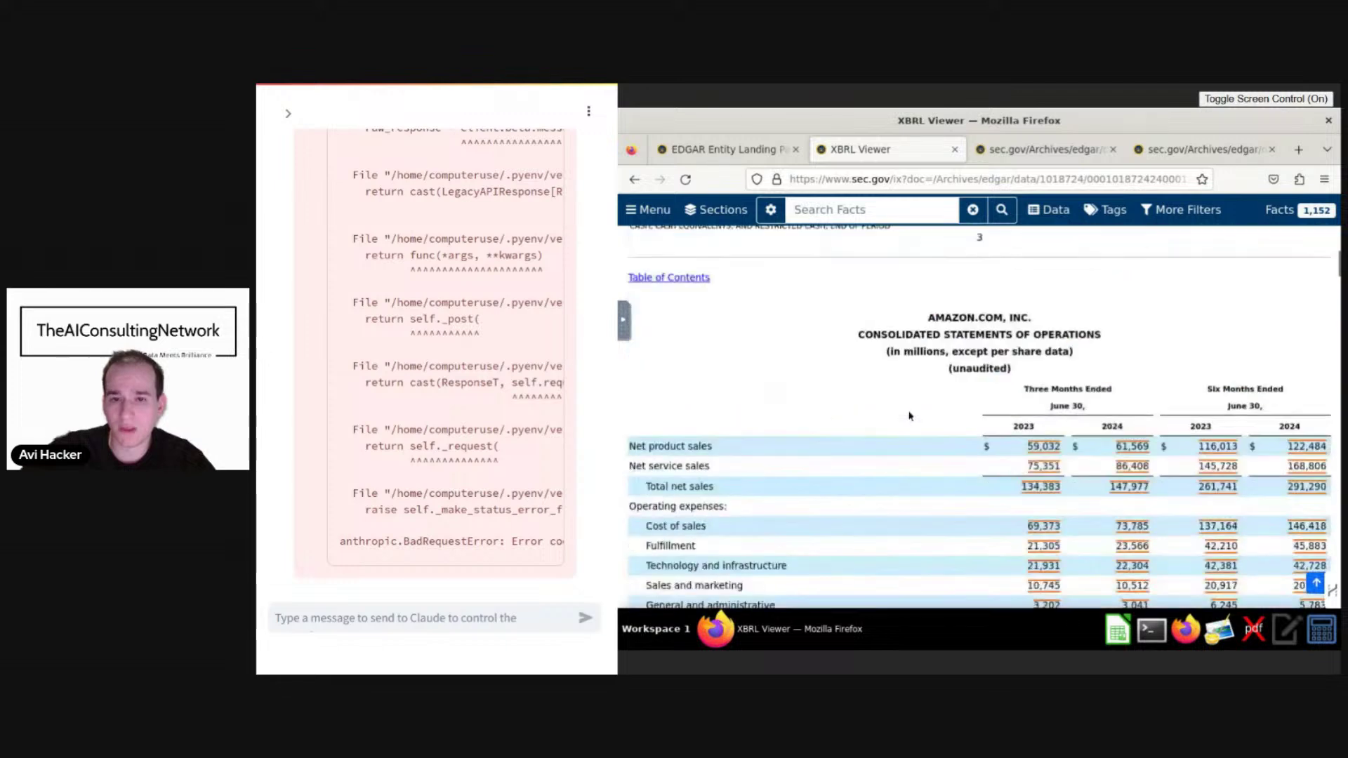
Look back through the 10-Q from the consolidated statements of operations to the index and cover page.
{"action": "scroll", "coordinate": [909, 415], "scroll_direction": "up", "scroll_amount": 10}
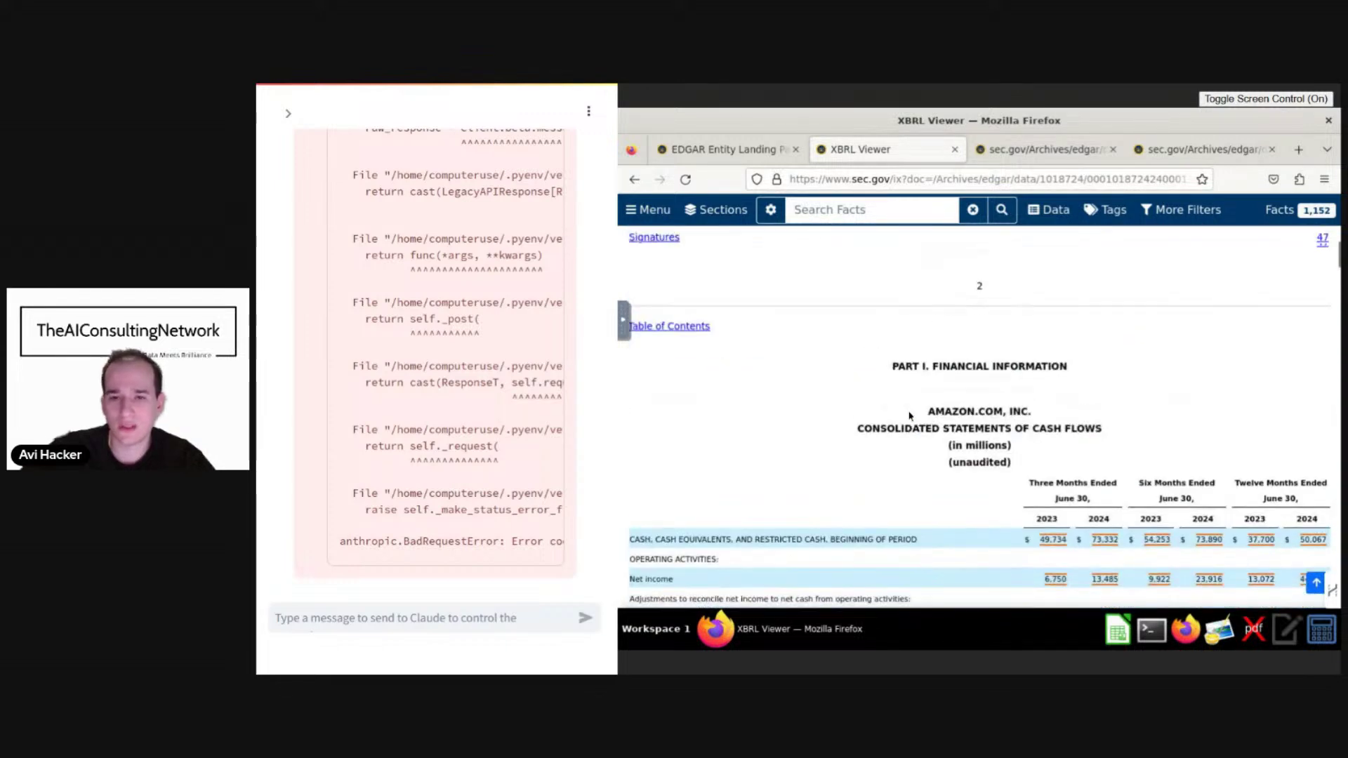
{"action": "scroll", "coordinate": [910, 415], "scroll_direction": "up", "scroll_amount": 5}
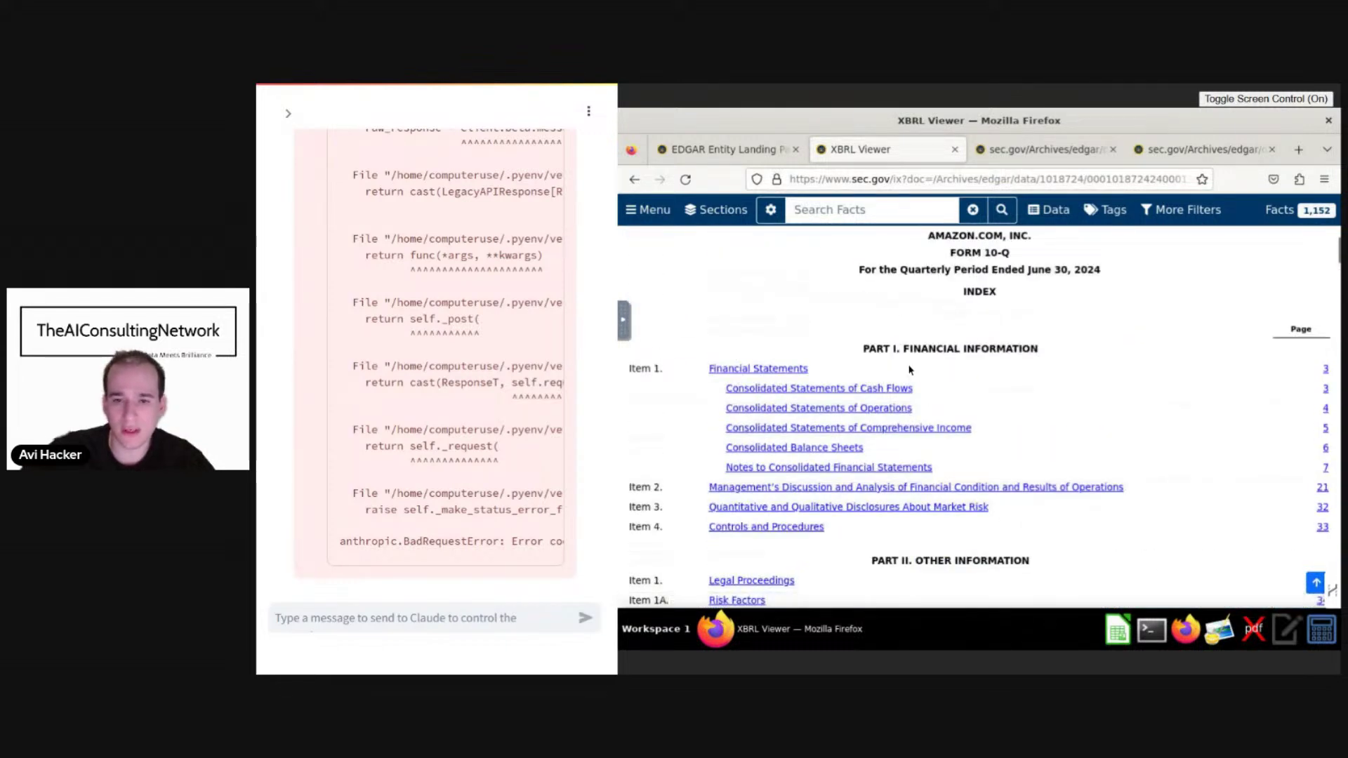
{"action": "scroll", "coordinate": [941, 318], "scroll_direction": "up", "scroll_amount": 5}
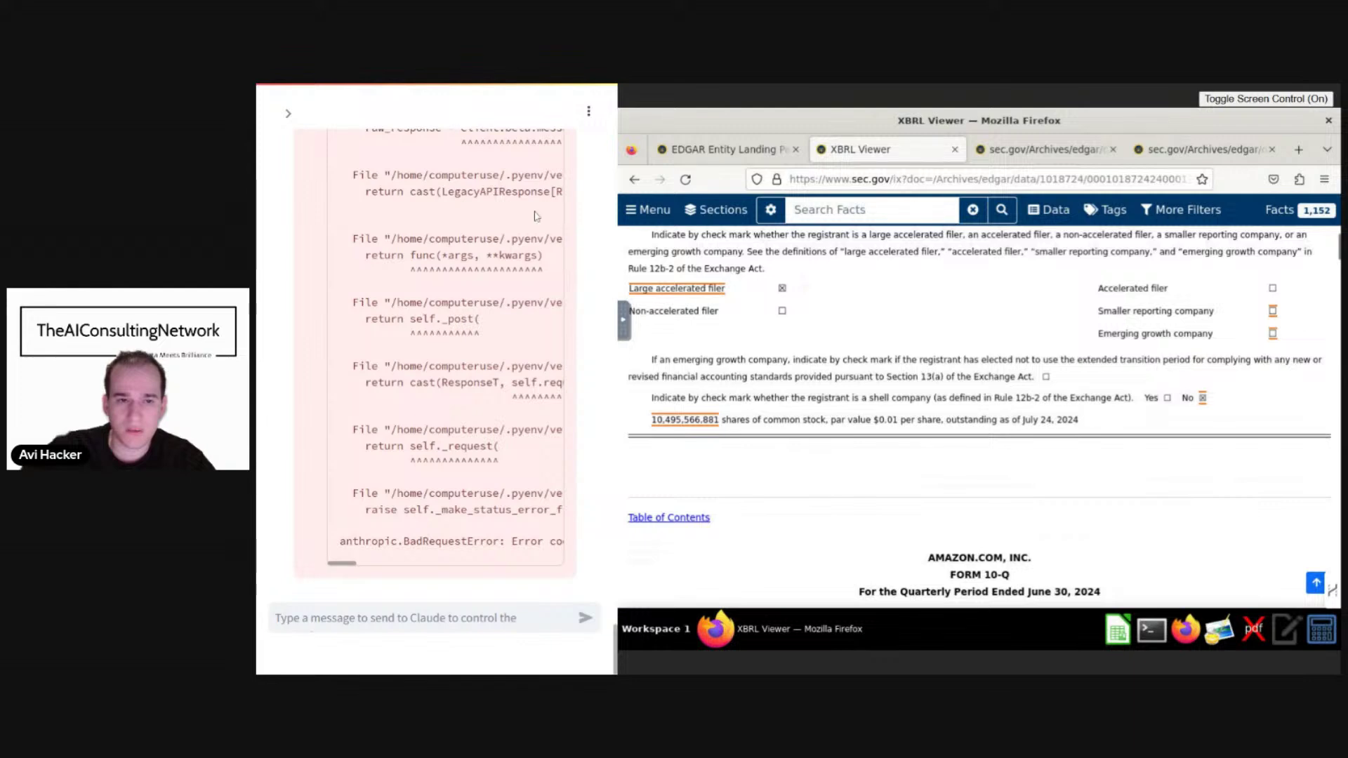
Check the demo's API and recent-image settings without changing them, and review the BadRequestError returned for the report request.
{"action": "left_click", "coordinate": [288, 115]}
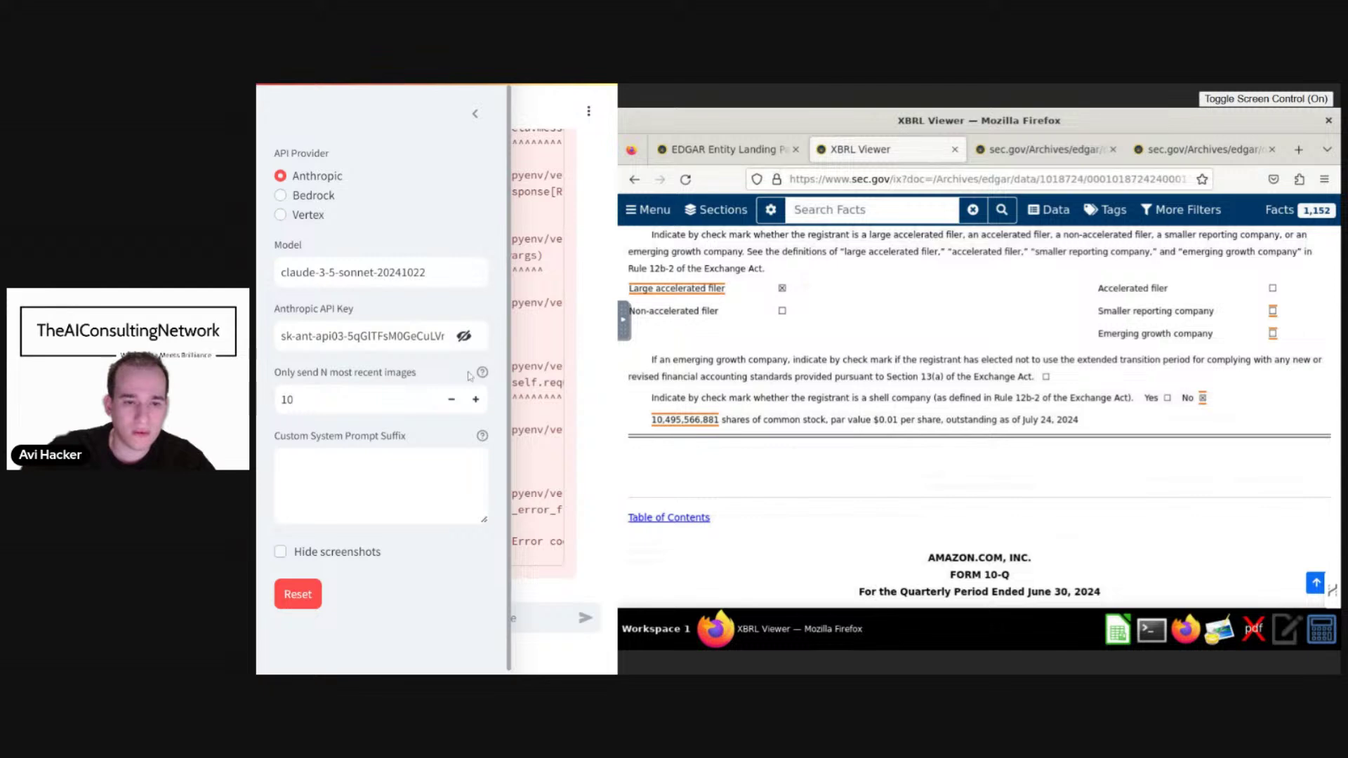
{"action": "left_click", "coordinate": [483, 375]}
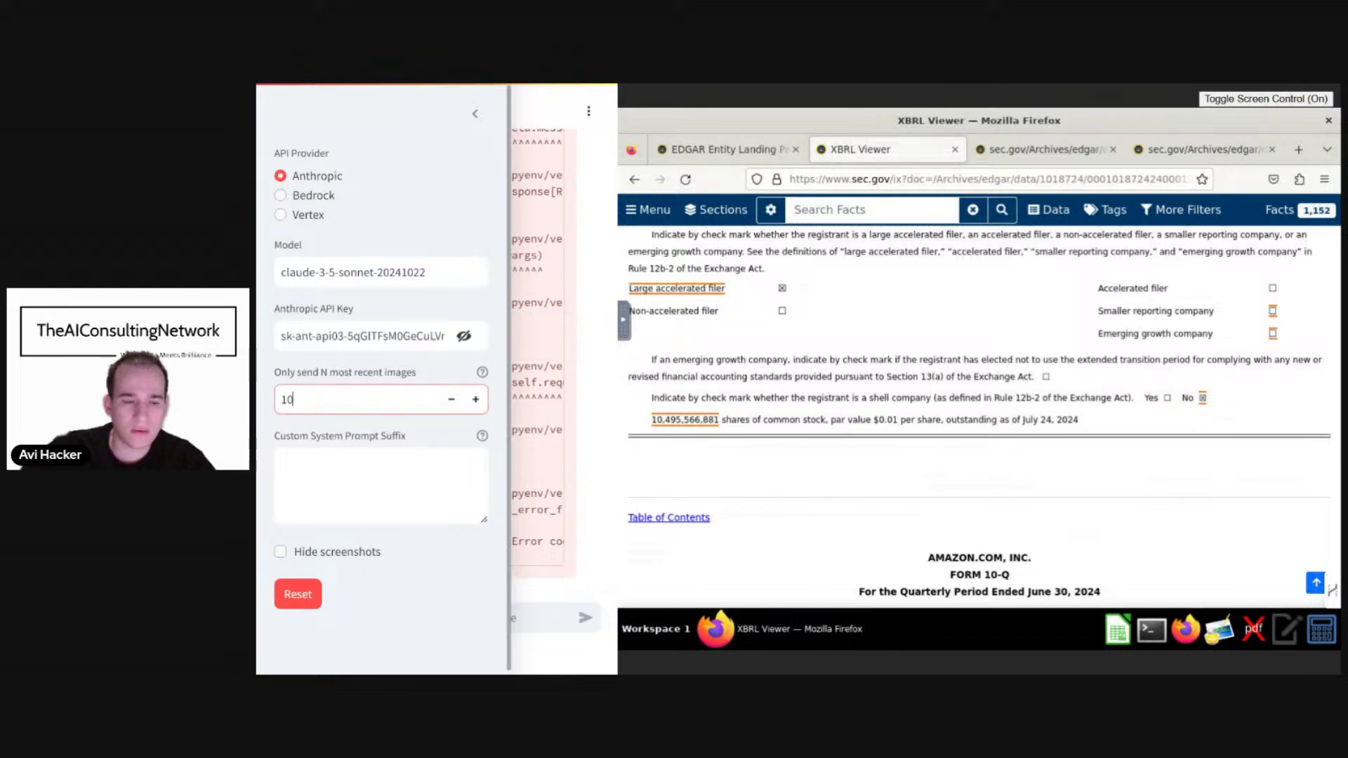
{"action": "left_click", "coordinate": [475, 114]}
{"action": "scroll", "coordinate": [424, 444], "scroll_direction": "up", "scroll_amount": 5}
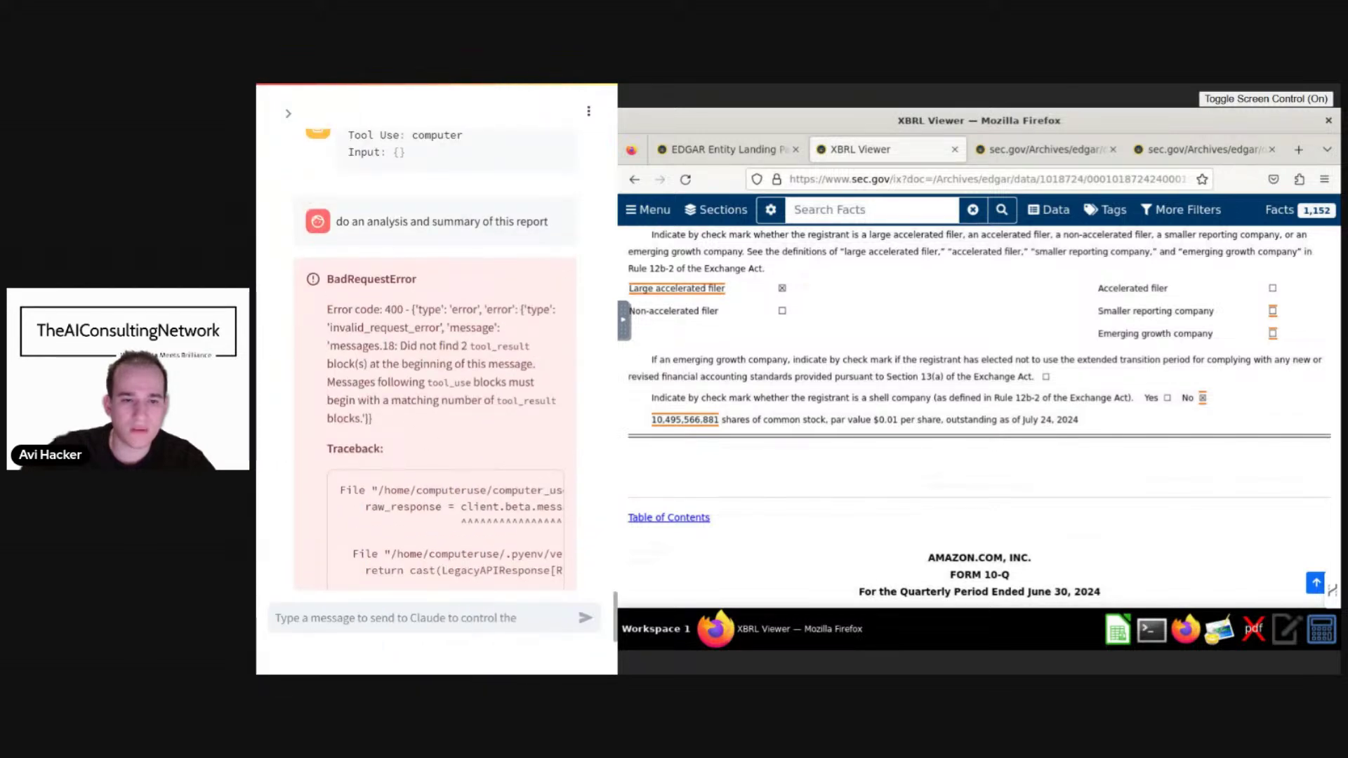
{"action": "scroll", "coordinate": [436, 351], "scroll_direction": "down", "scroll_amount": 5}
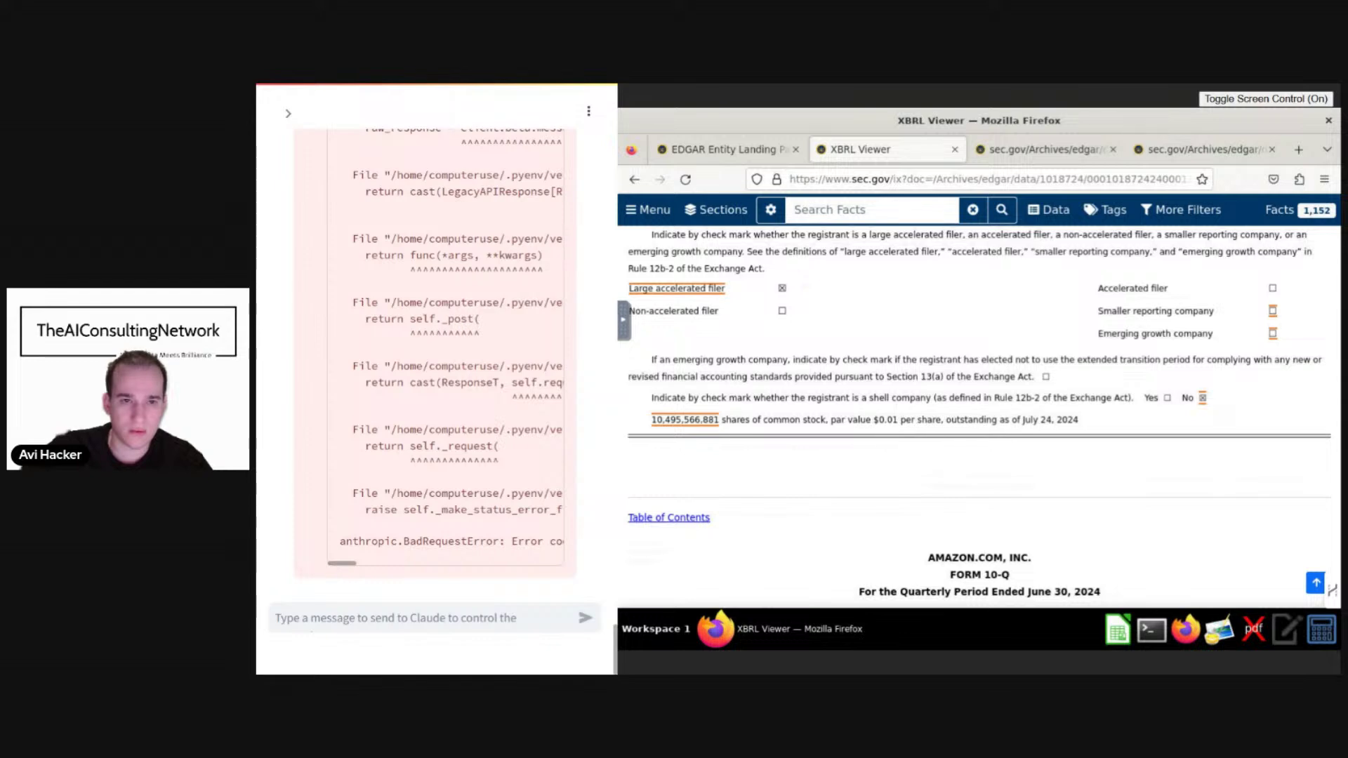
{"action": "scroll", "coordinate": [307, 126], "scroll_direction": "up", "scroll_amount": 6}
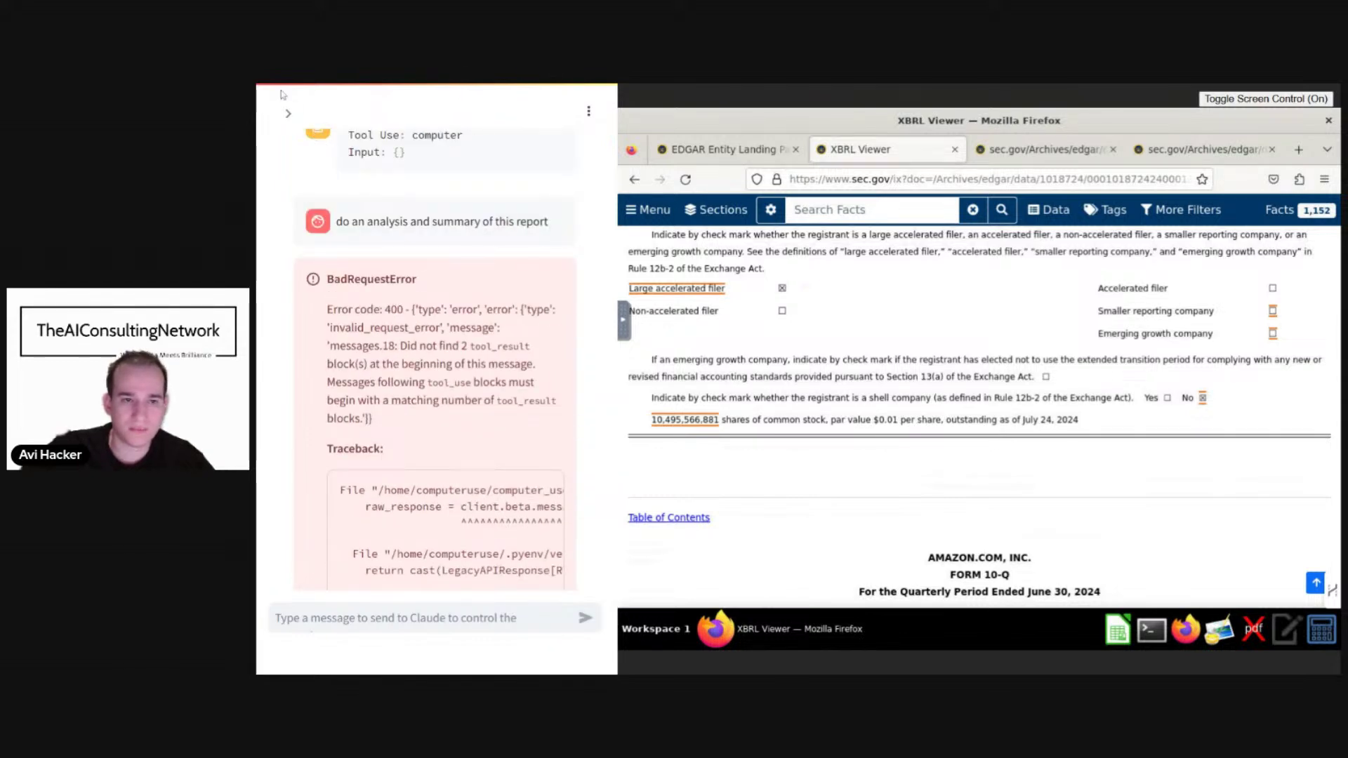
Reset the Claude computer use demo to a fresh chat and desktop, and close its settings.
{"action": "left_click", "coordinate": [288, 113]}
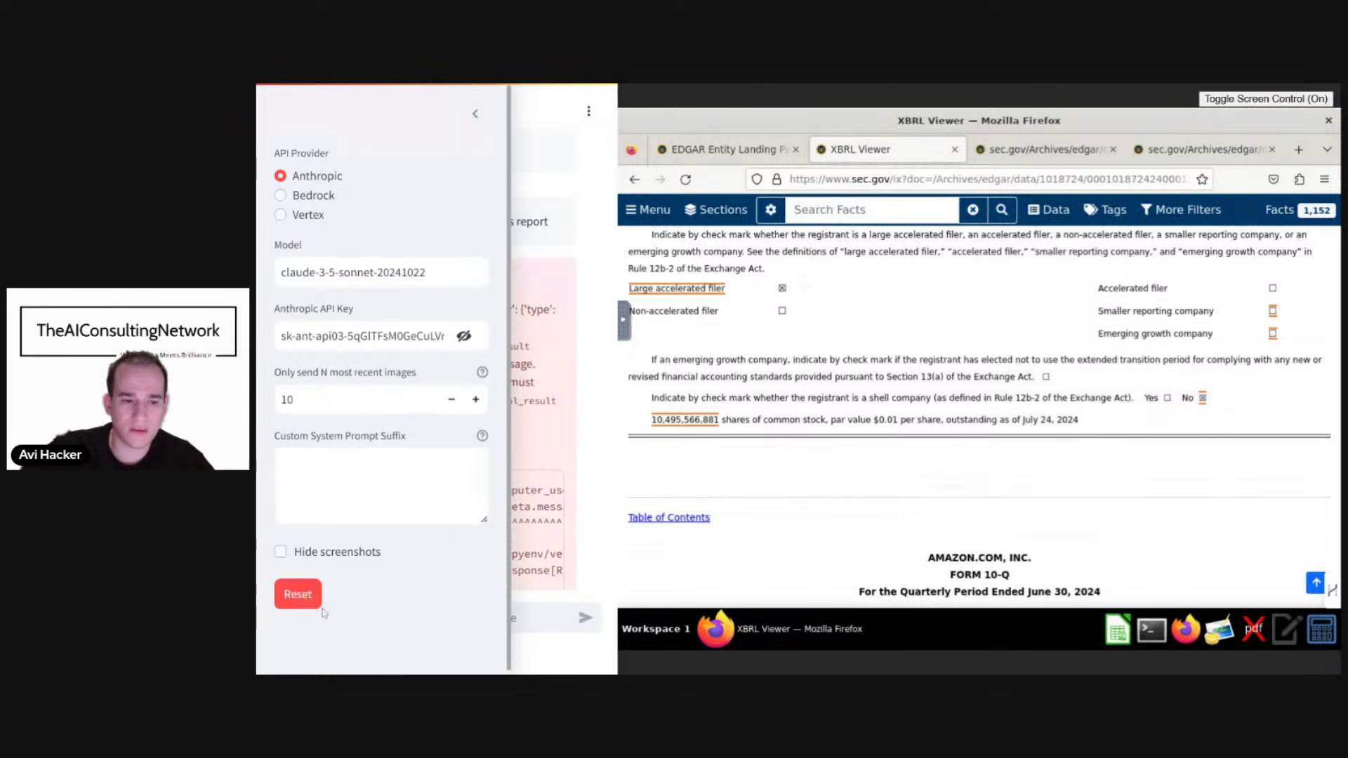
{"action": "left_click", "coordinate": [297, 595]}
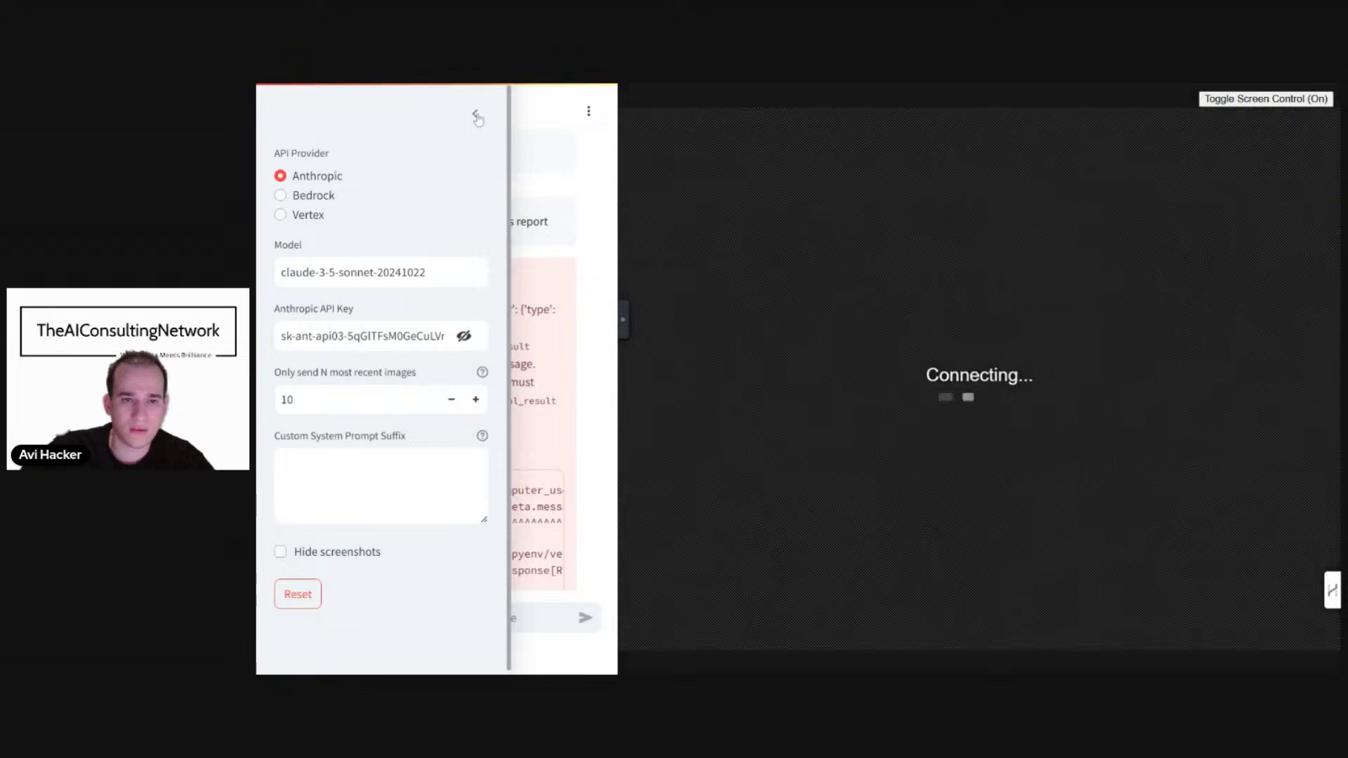
{"action": "left_click", "coordinate": [476, 117]}
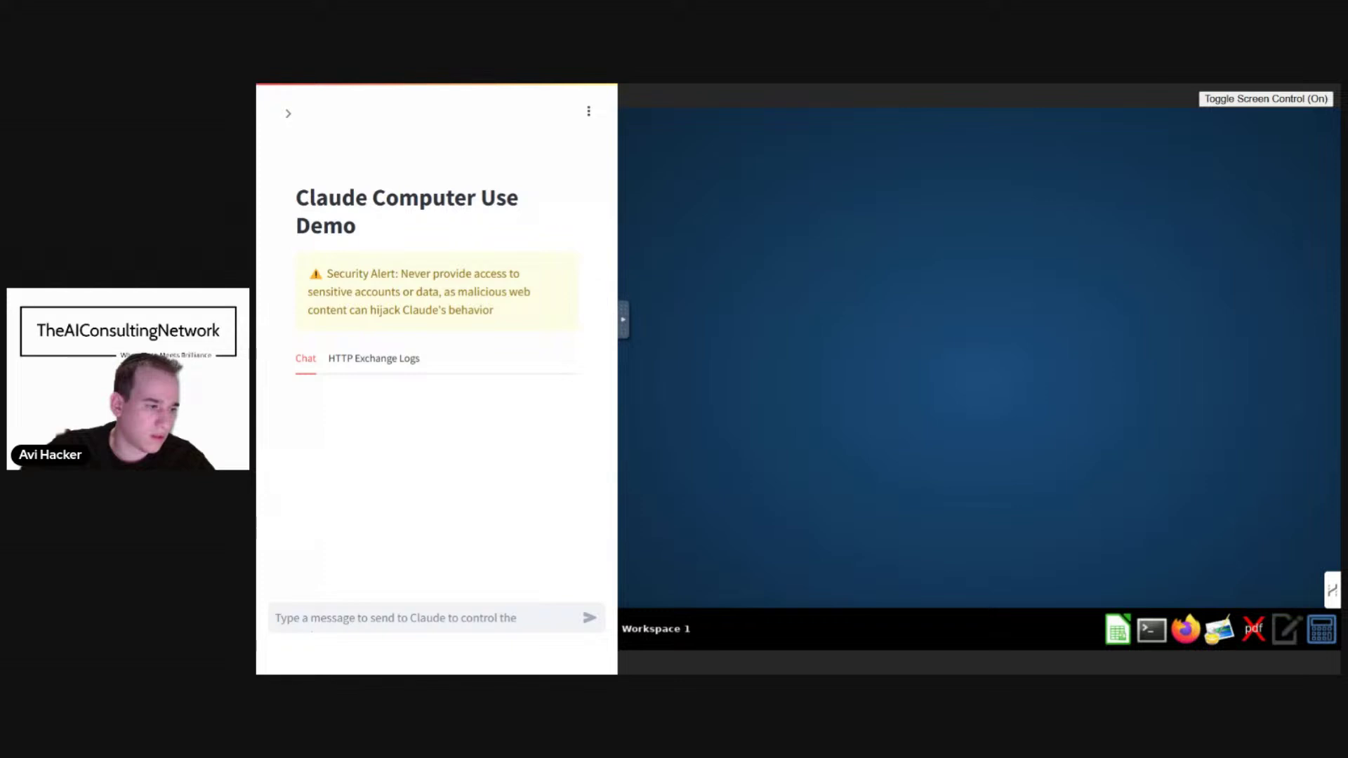
Send Claude the message "get the stock price of amazon" and start a new Firefox session instead of restoring the previous one.
{"action": "left_click", "coordinate": [429, 618]}
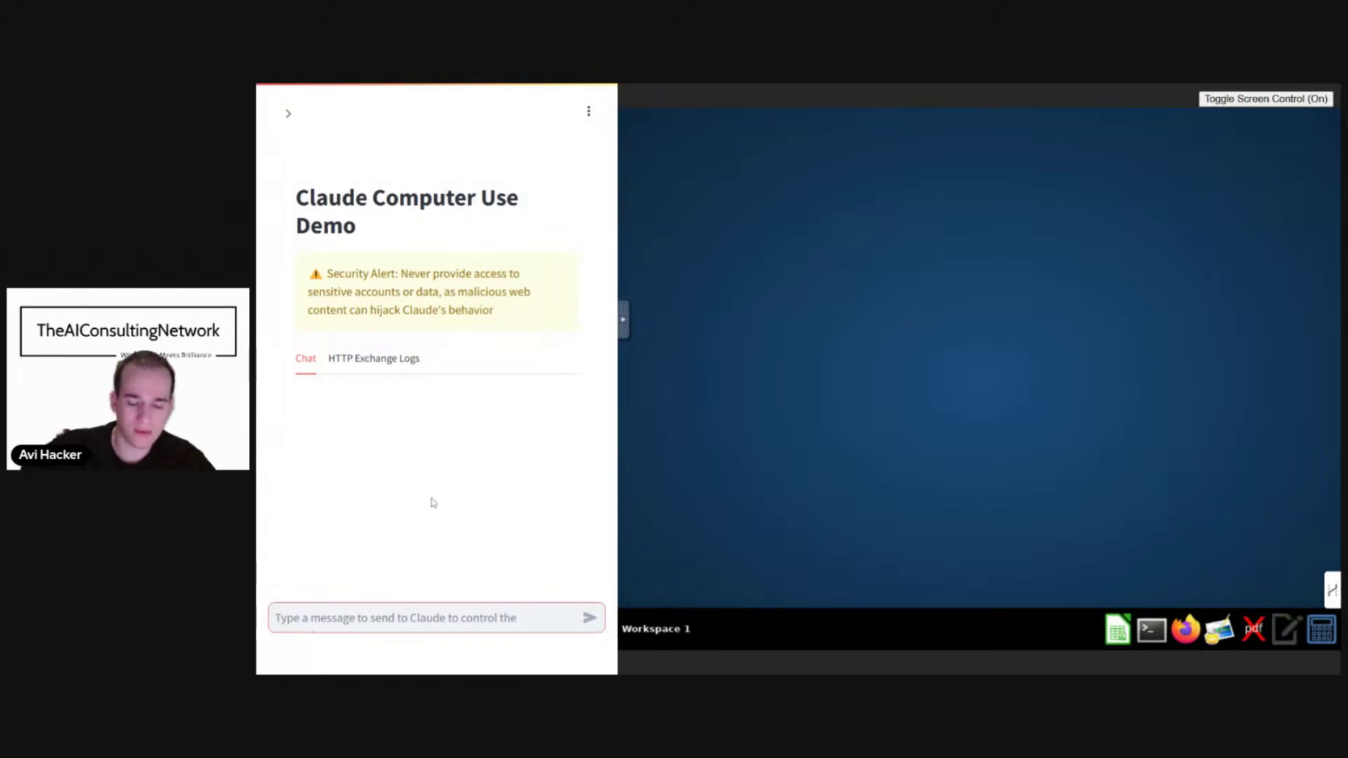
{"action": "type", "text": "get the stoc"}
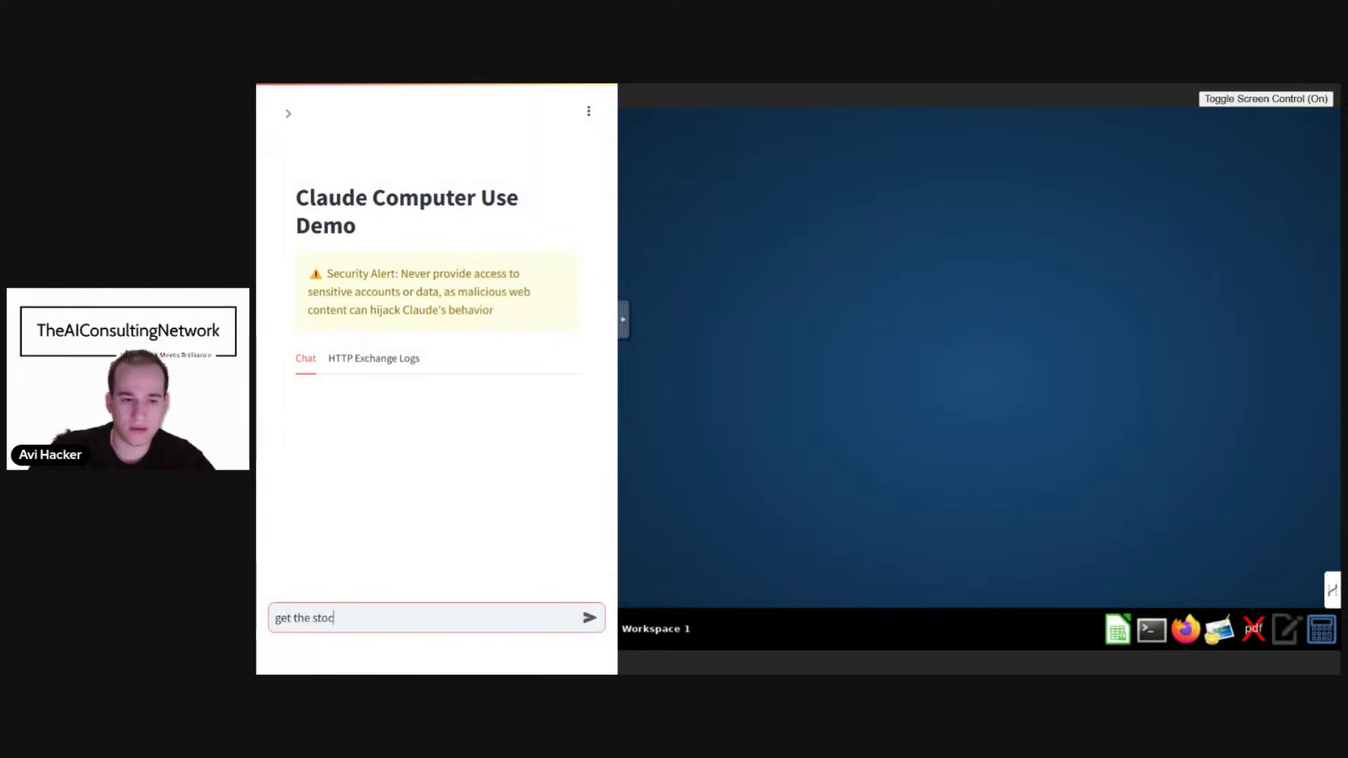
{"action": "type", "text": "k price of ama"}
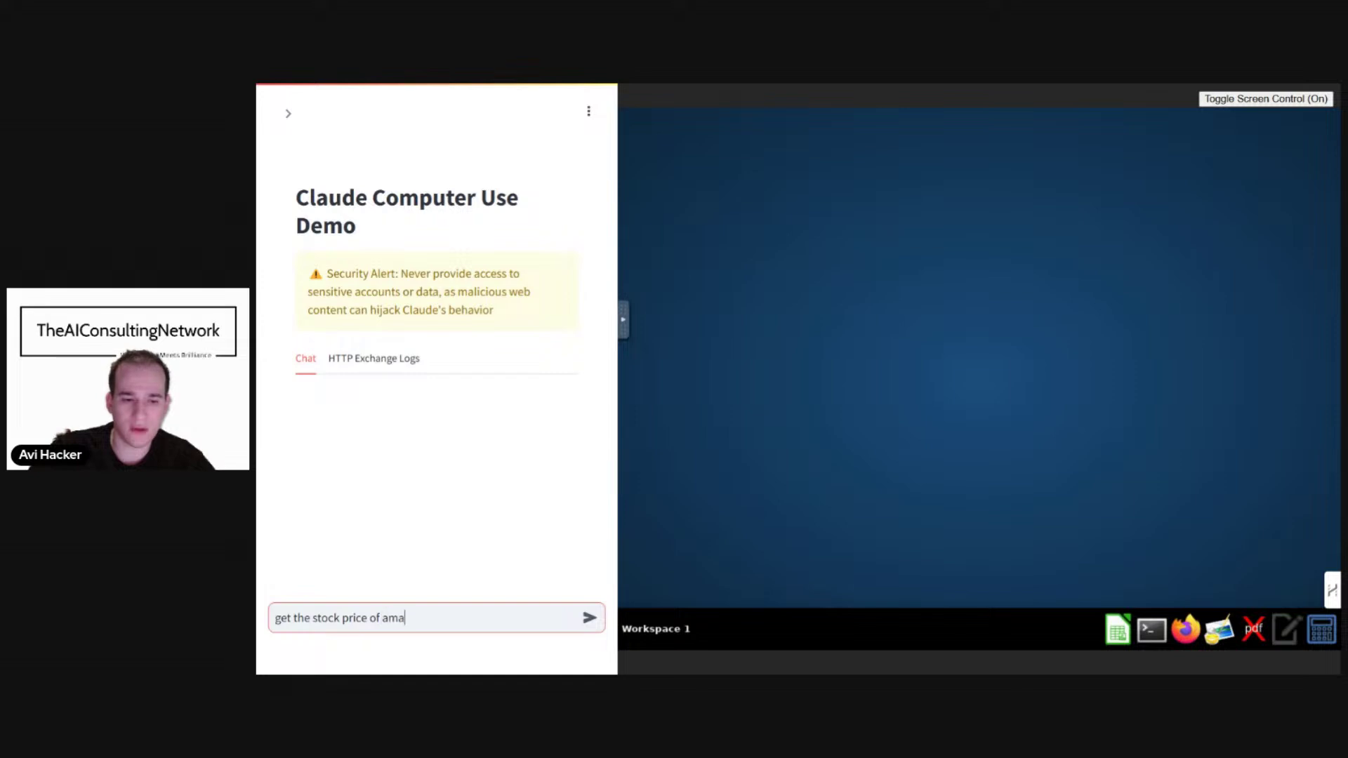
{"action": "type", "text": "zon"}
{"action": "key", "text": "Return"}
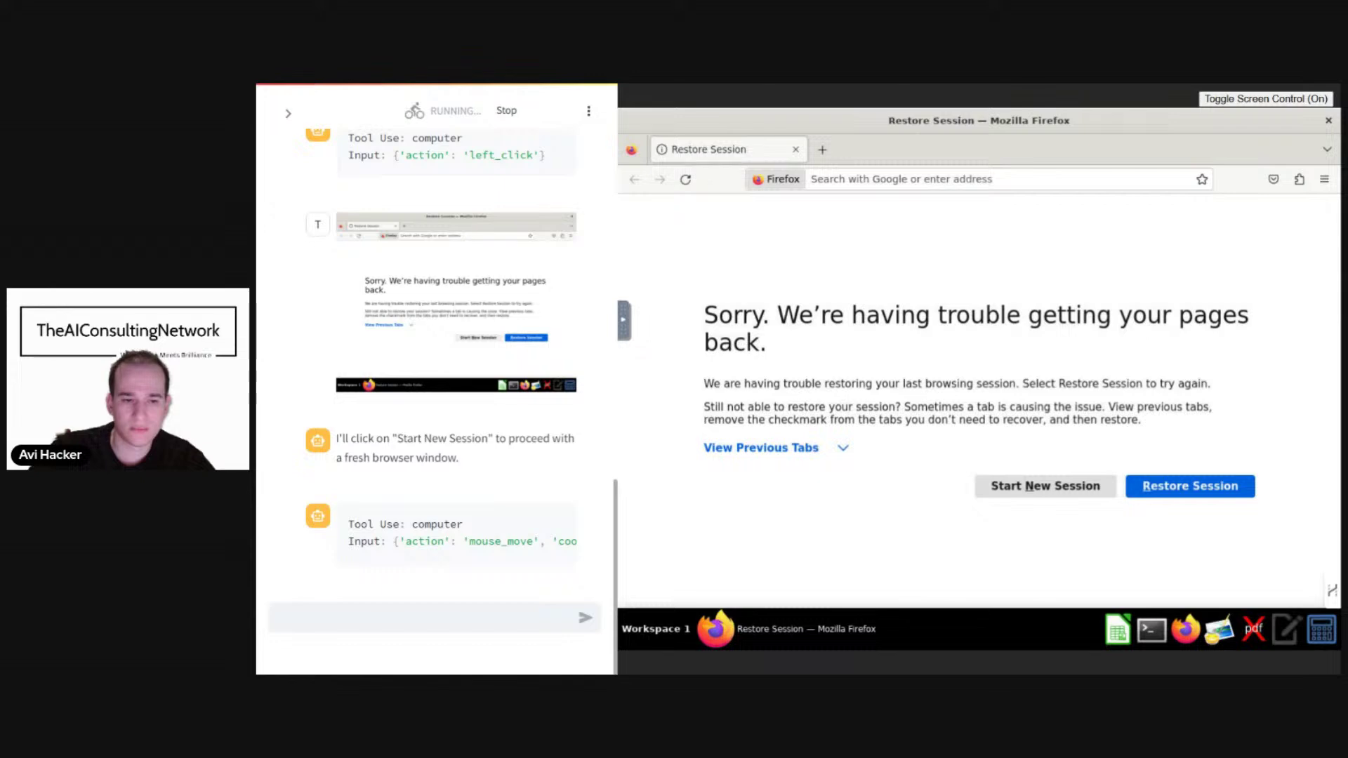
{"action": "left_click", "coordinate": [1046, 486]}
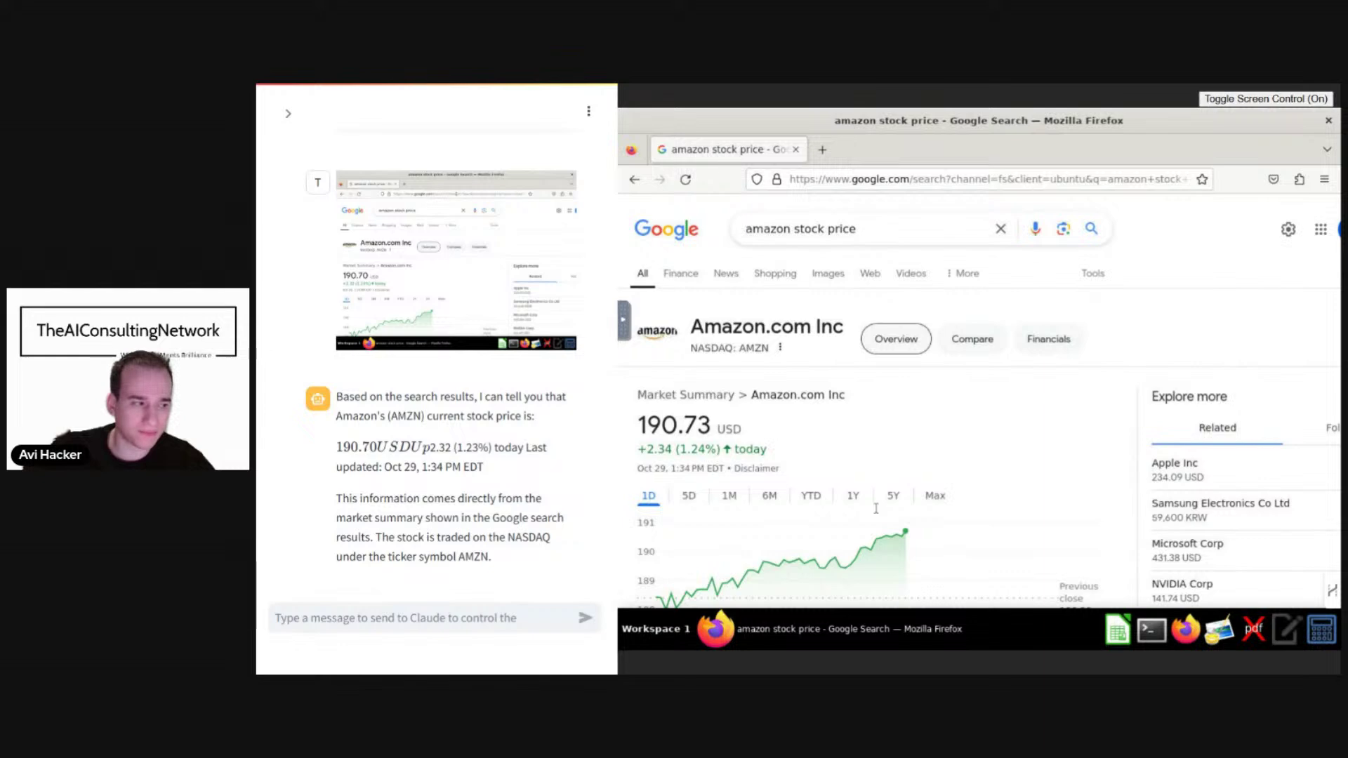
Send Claude the message "provide me a comprehensive summary of their stock price, and do an analysis of whether it is a good time to buy or sell".
{"action": "scroll", "coordinate": [921, 506], "scroll_direction": "down", "scroll_amount": 2}
{"action": "scroll", "coordinate": [921, 491], "scroll_direction": "down", "scroll_amount": 6}
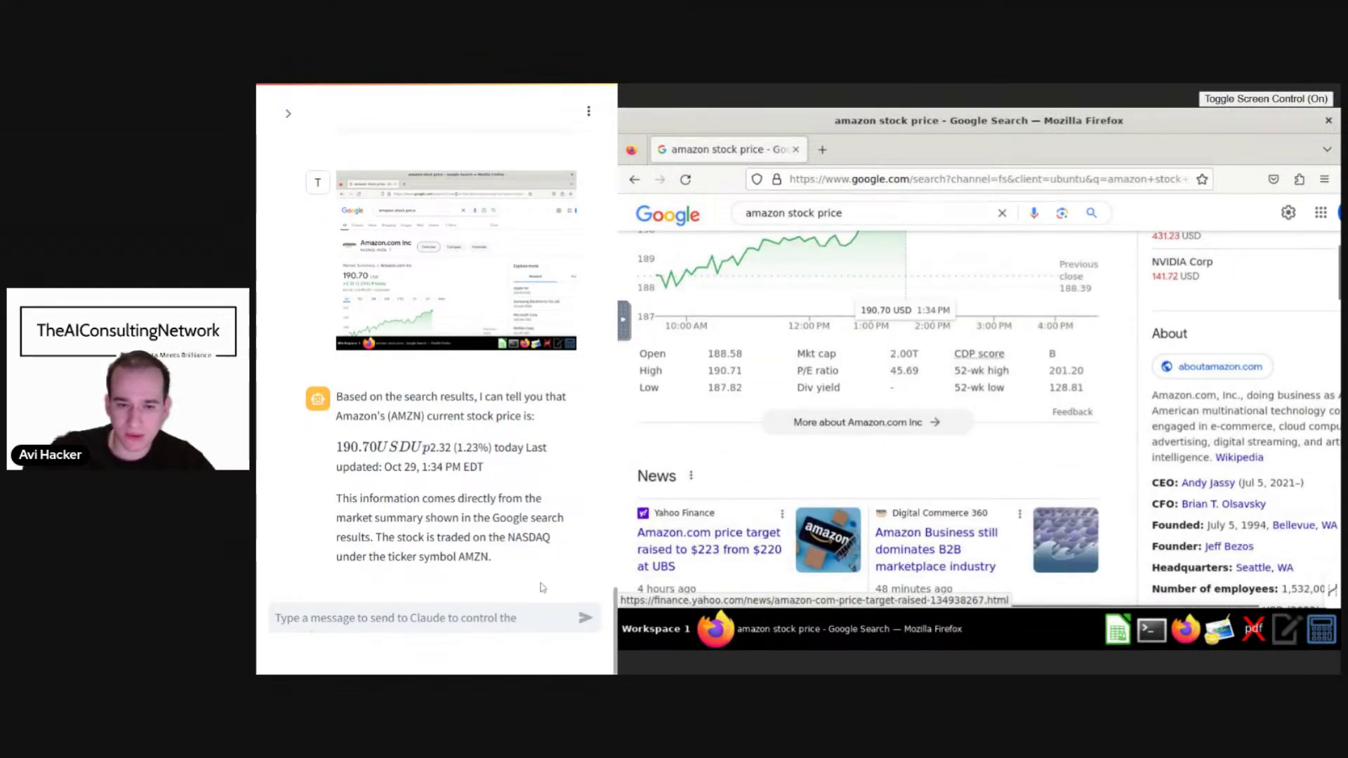
{"action": "left_click", "coordinate": [485, 618]}
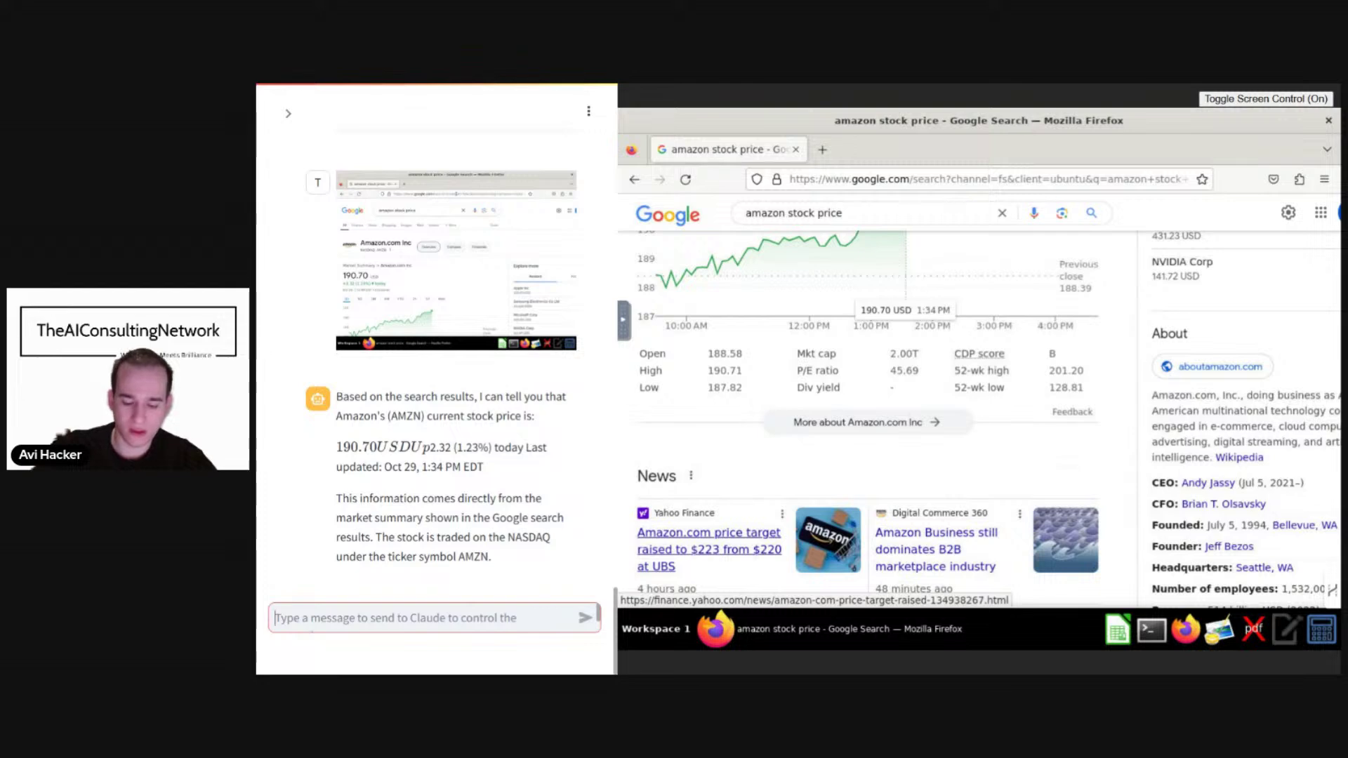
{"action": "type", "text": "provide me"}
{"action": "type", "text": "a"}
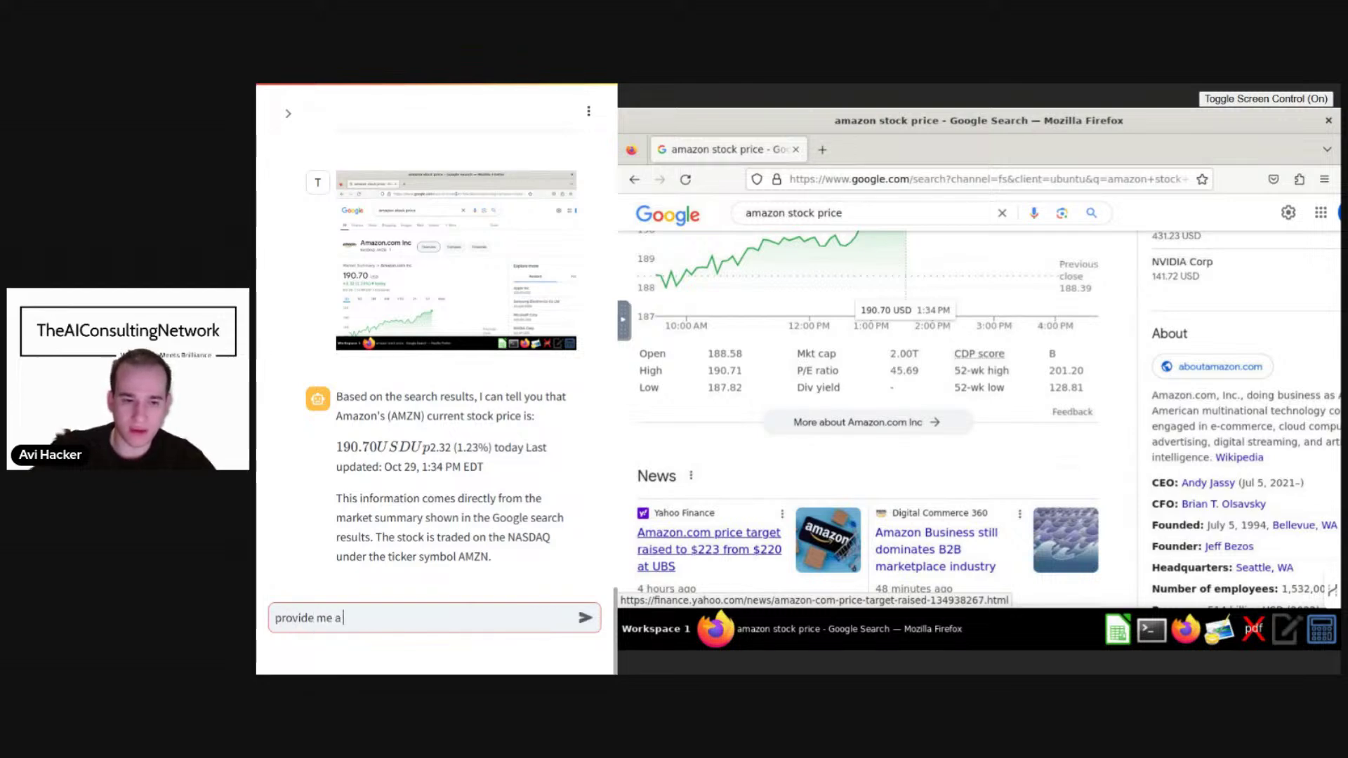
{"action": "type", "text": " compr"}
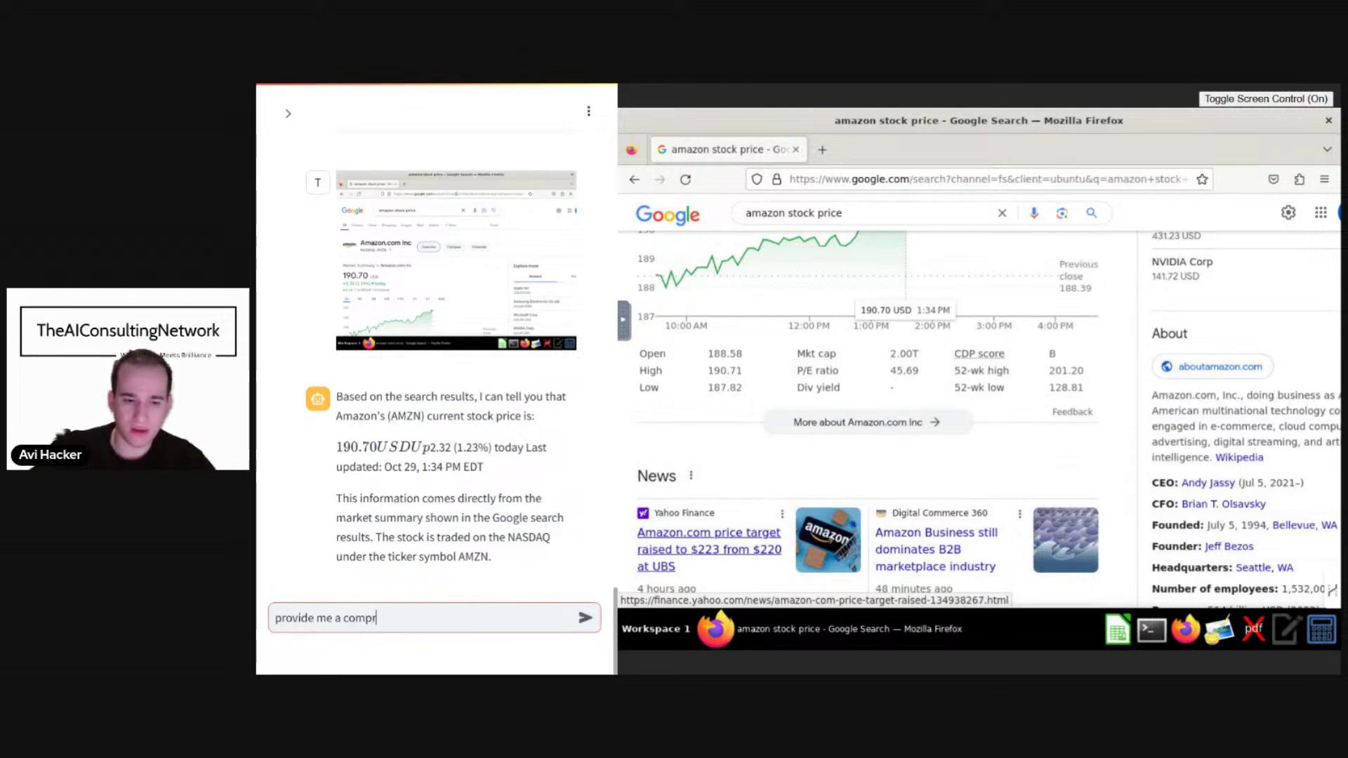
{"action": "type", "text": "ehensive sum"}
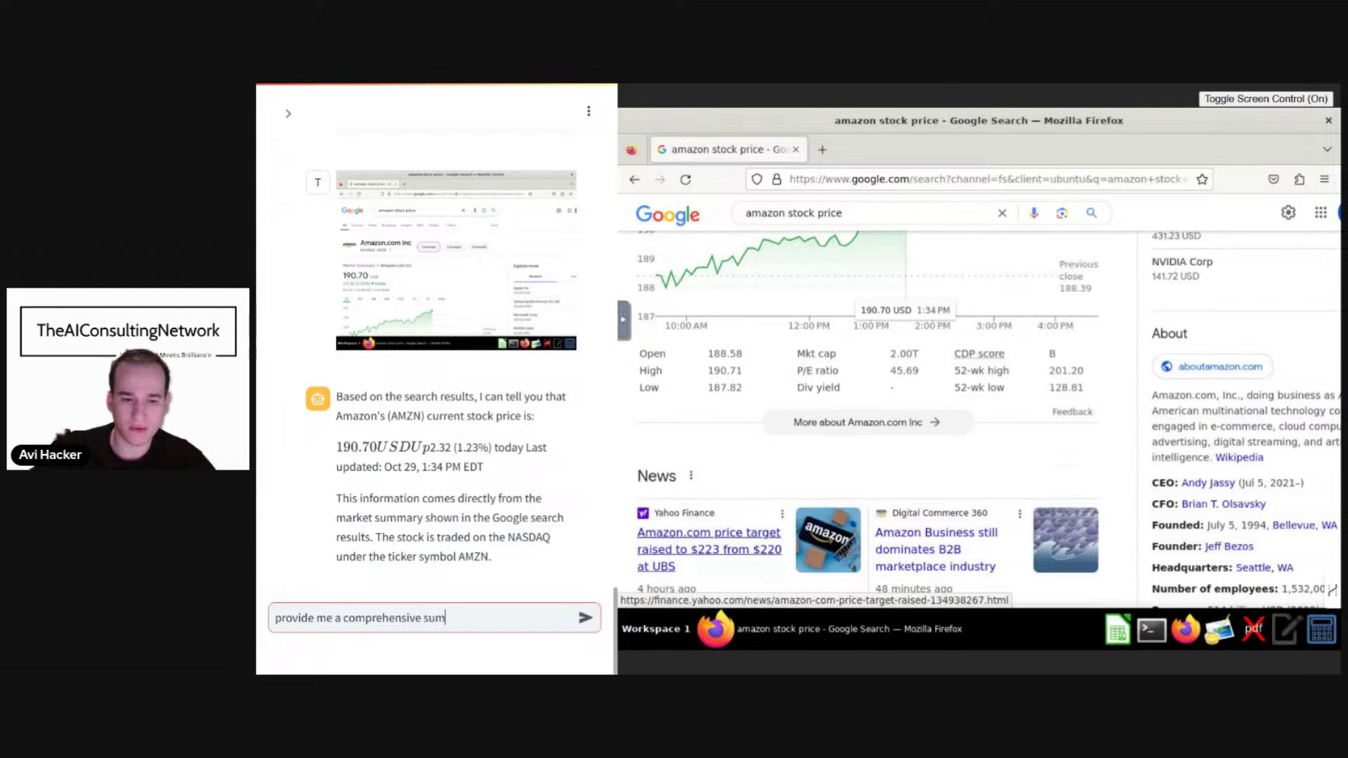
{"action": "type", "text": "mary"}
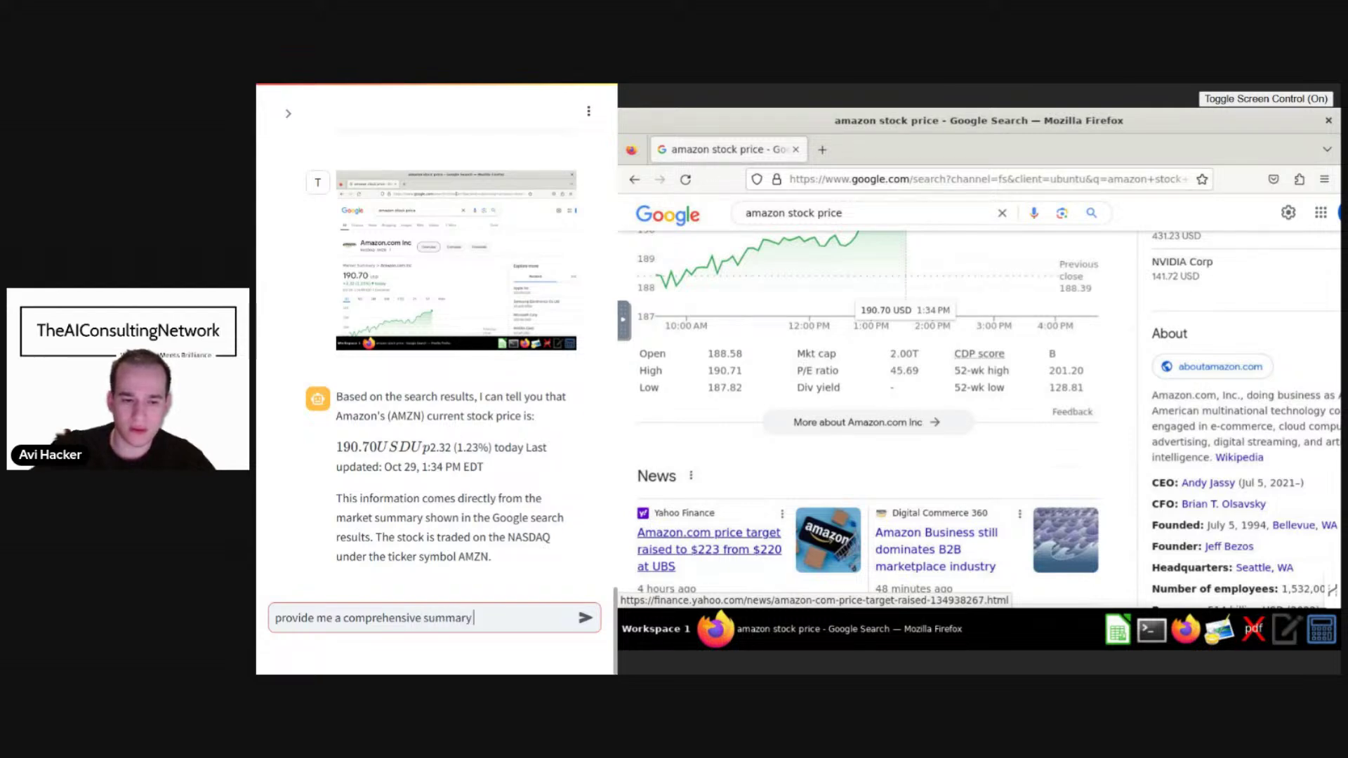
{"action": "type", "text": " of t"}
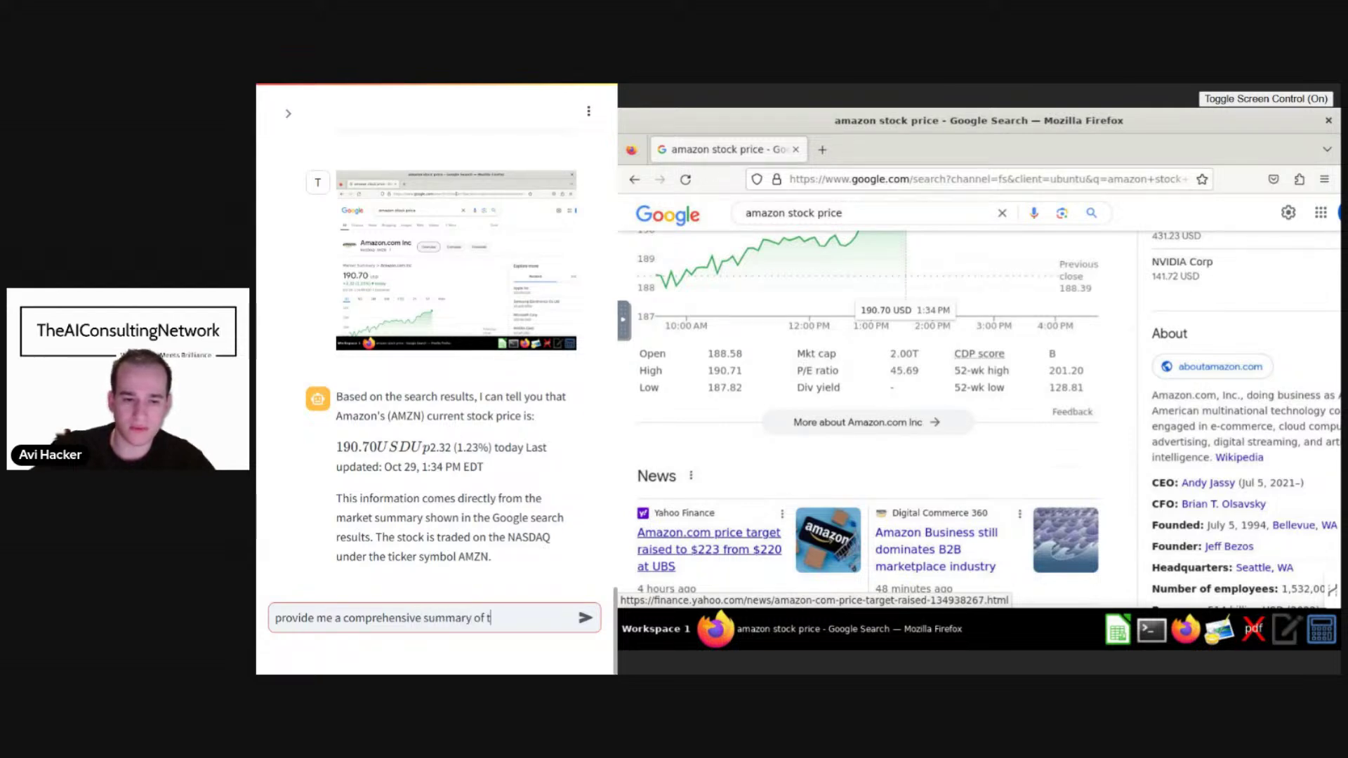
{"action": "type", "text": "heir st"}
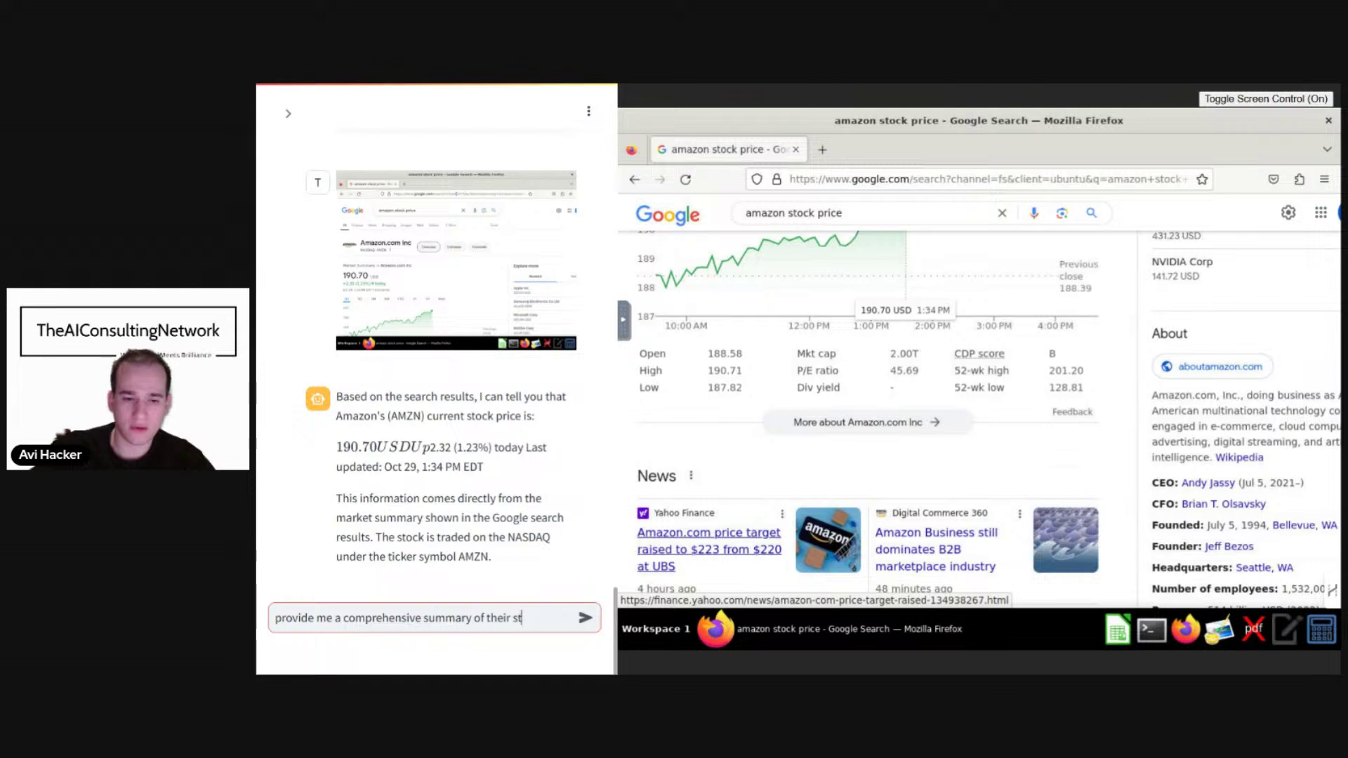
{"action": "type", "text": "ock price"}
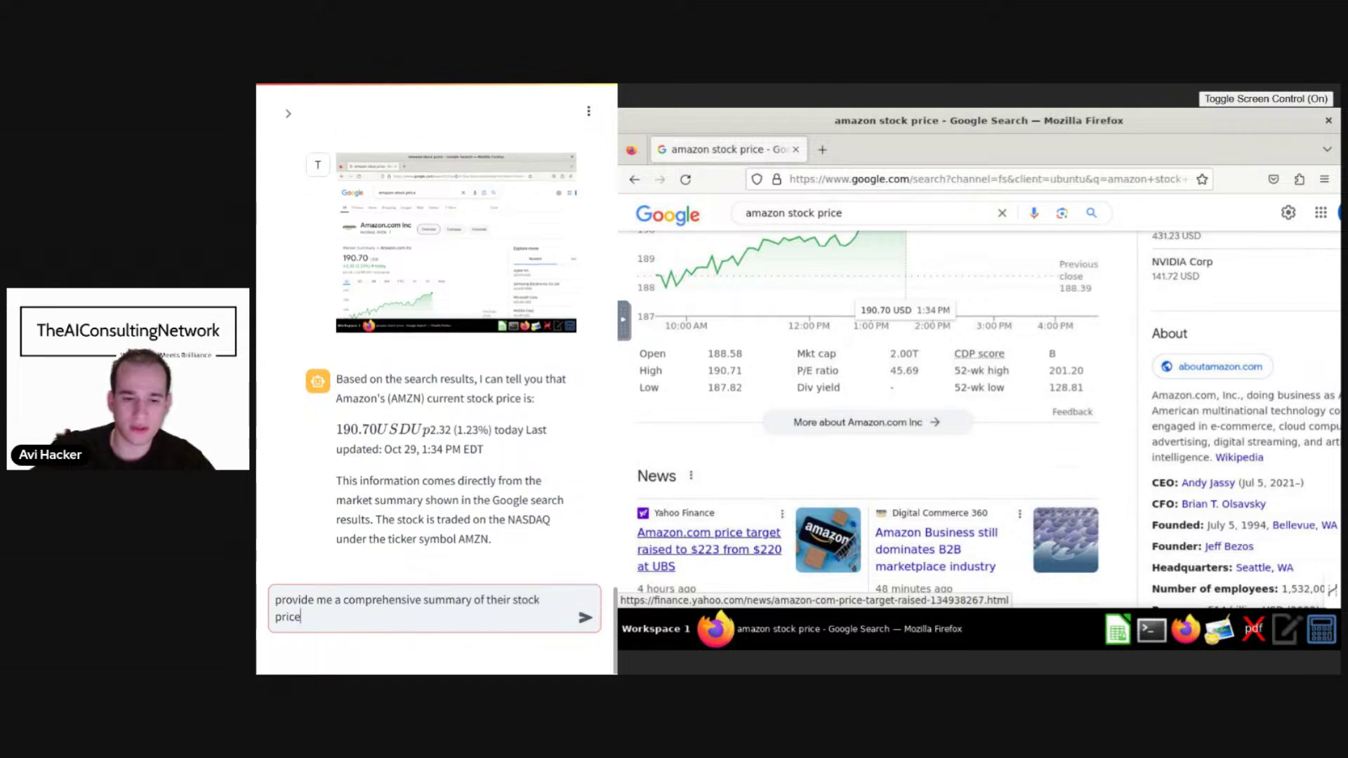
{"action": "type", "text": ", and do an anala"}
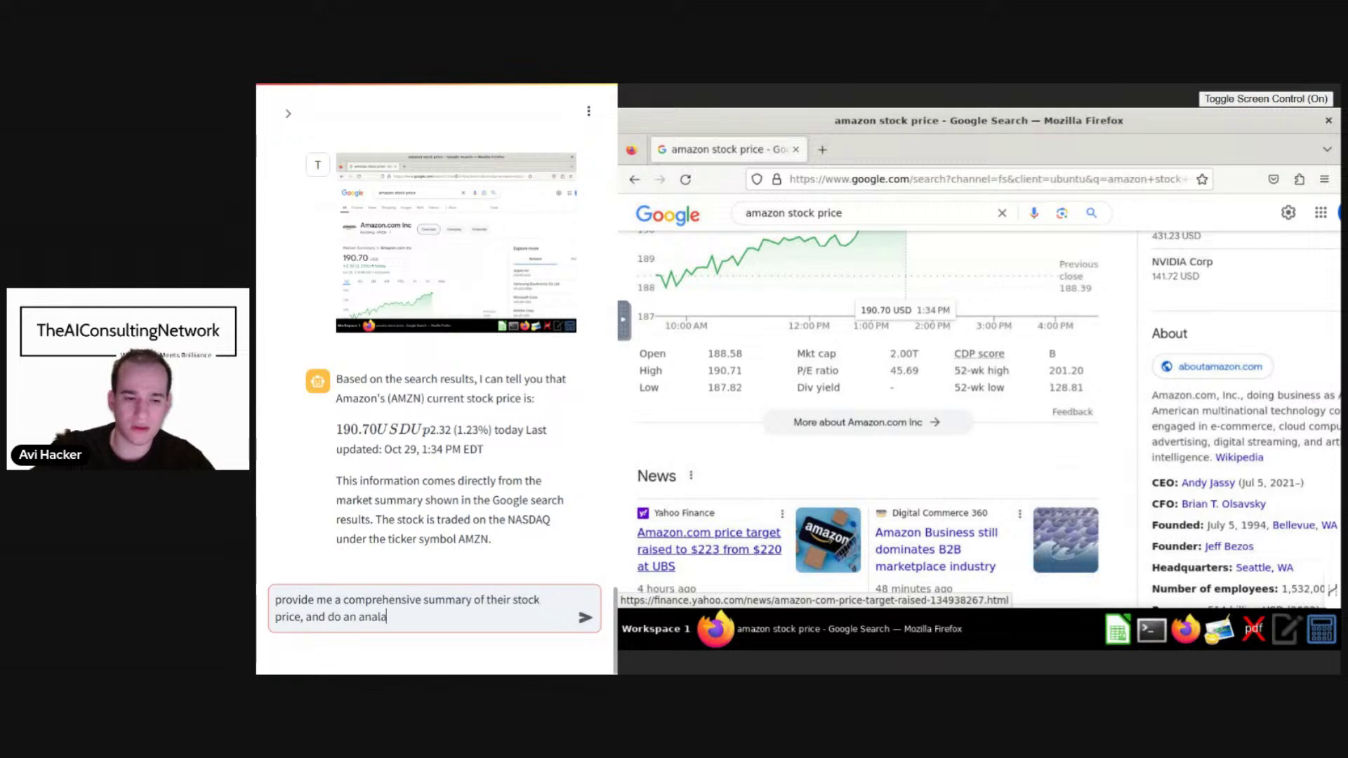
{"action": "key", "text": "BackSpace"}
{"action": "type", "text": "ysi"}
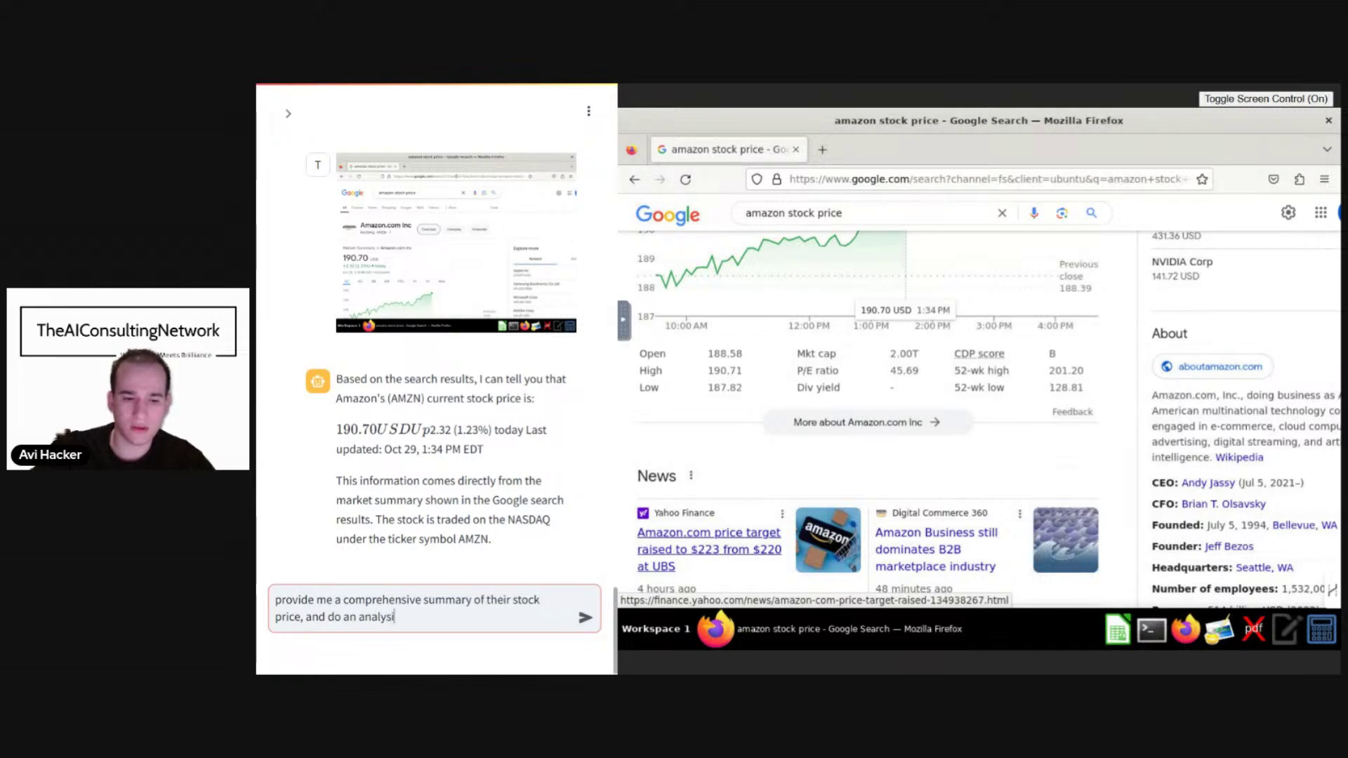
{"action": "type", "text": "s of whethe"}
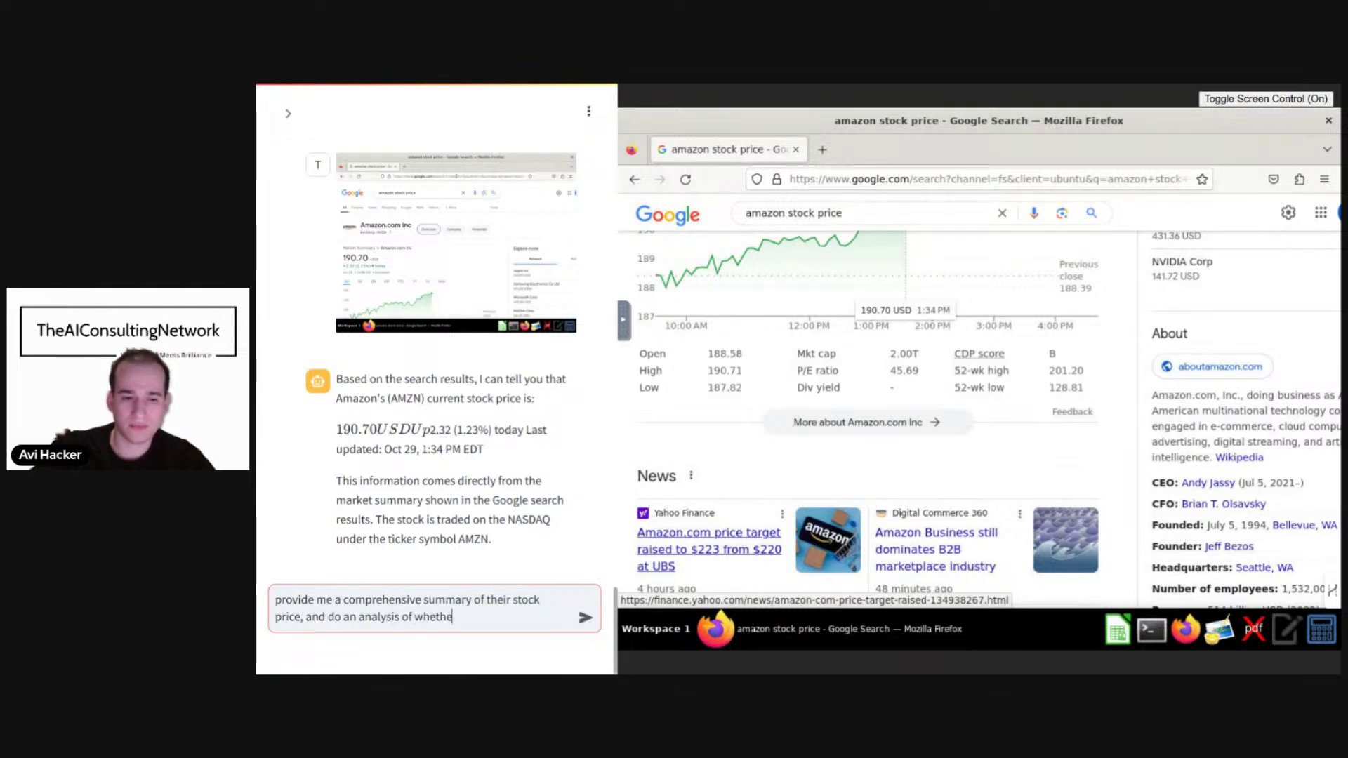
{"action": "type", "text": "r it is a good t"}
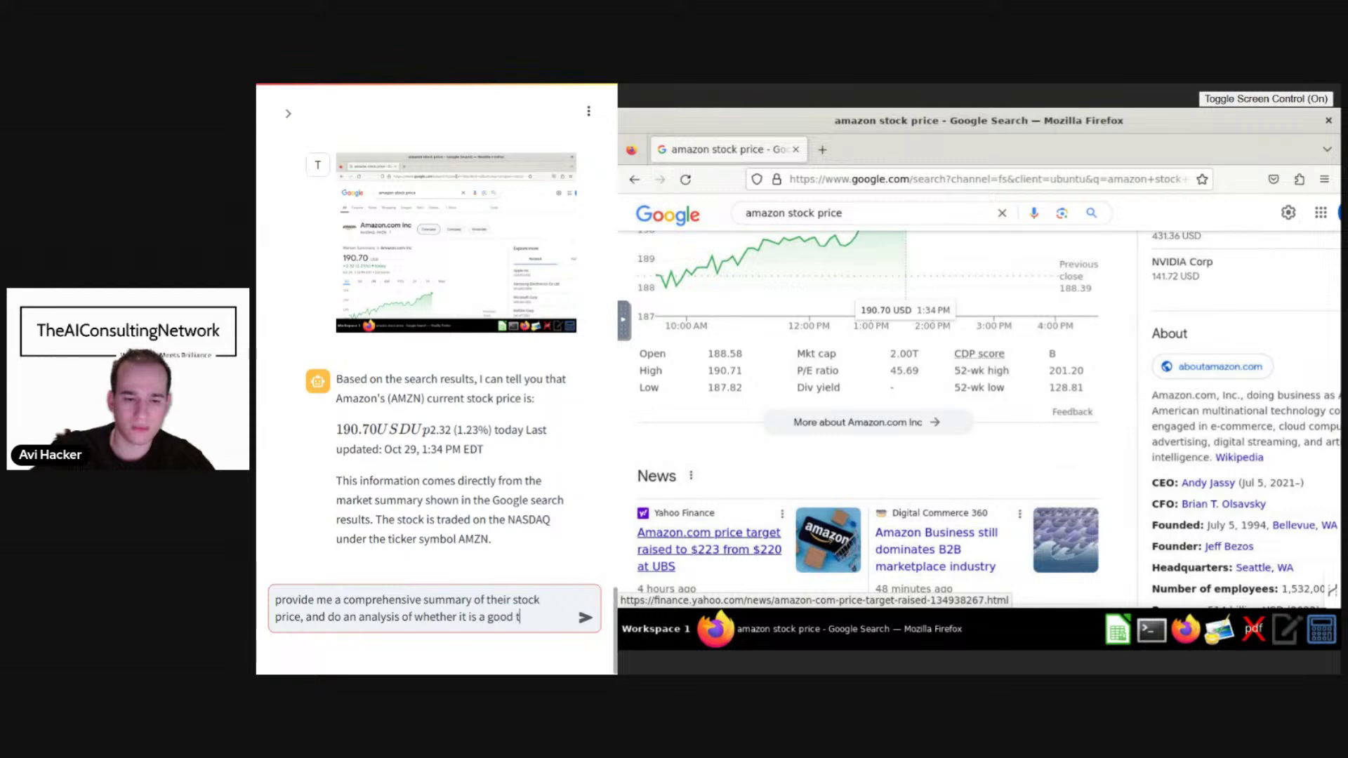
{"action": "type", "text": "ime to buy or sell"}
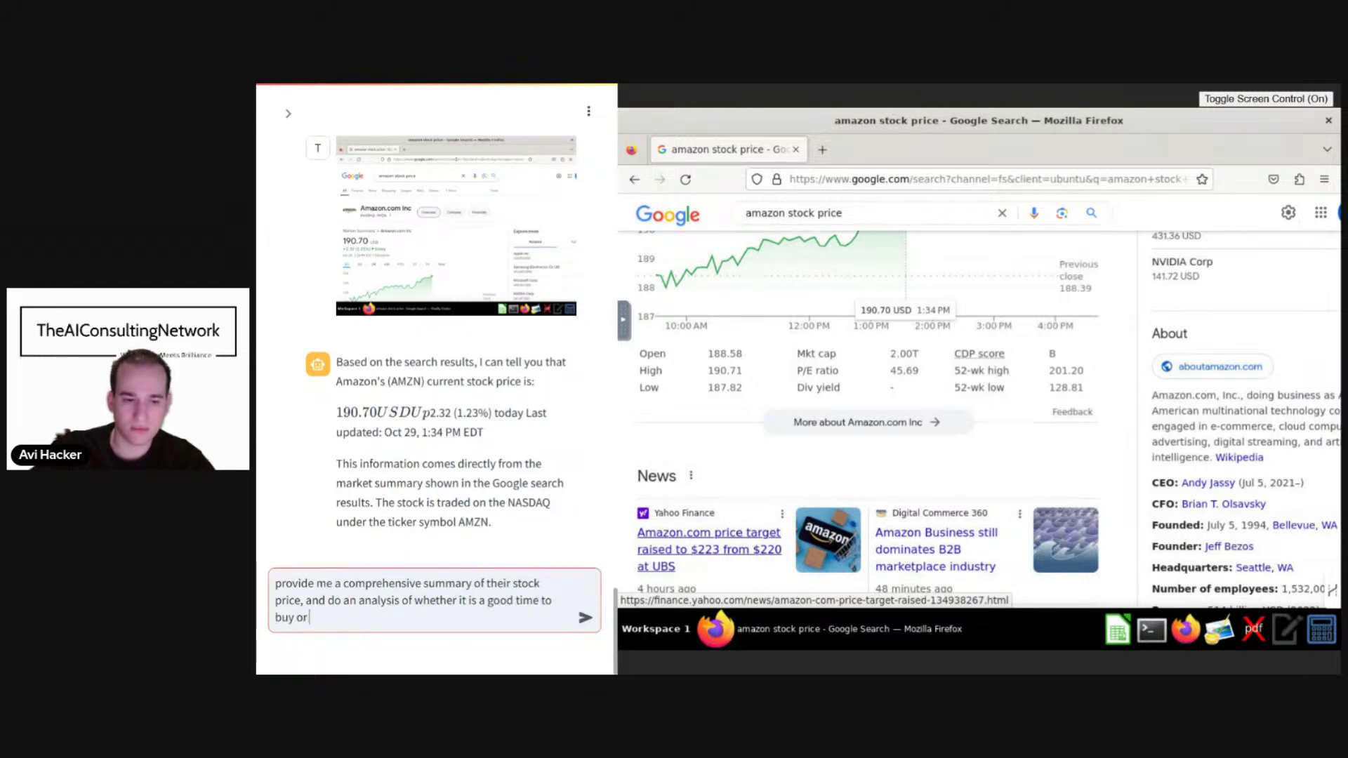
{"action": "key", "text": "Return"}
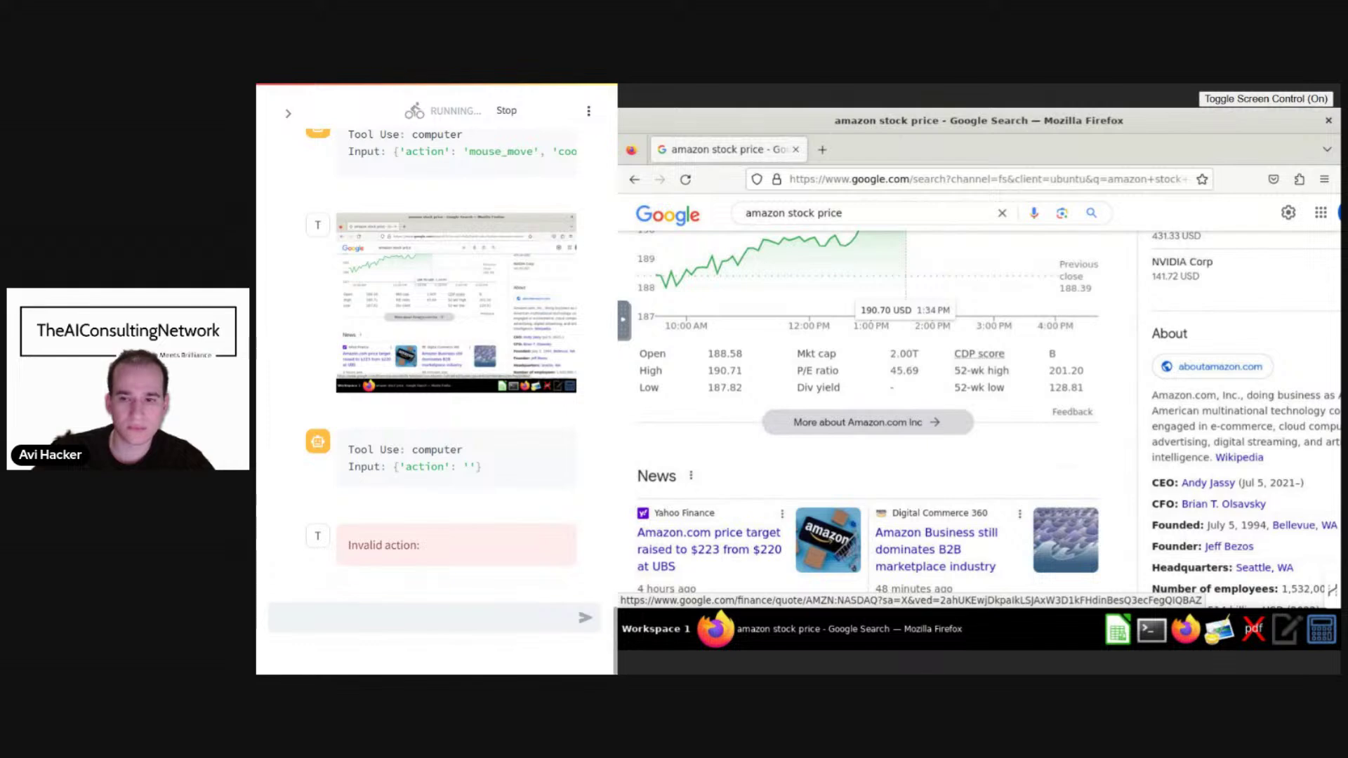
Switch screen control off and back on, and read Claude's Amazon stock summary, key metrics and investment recommendation.
{"action": "left_click", "coordinate": [1264, 99]}
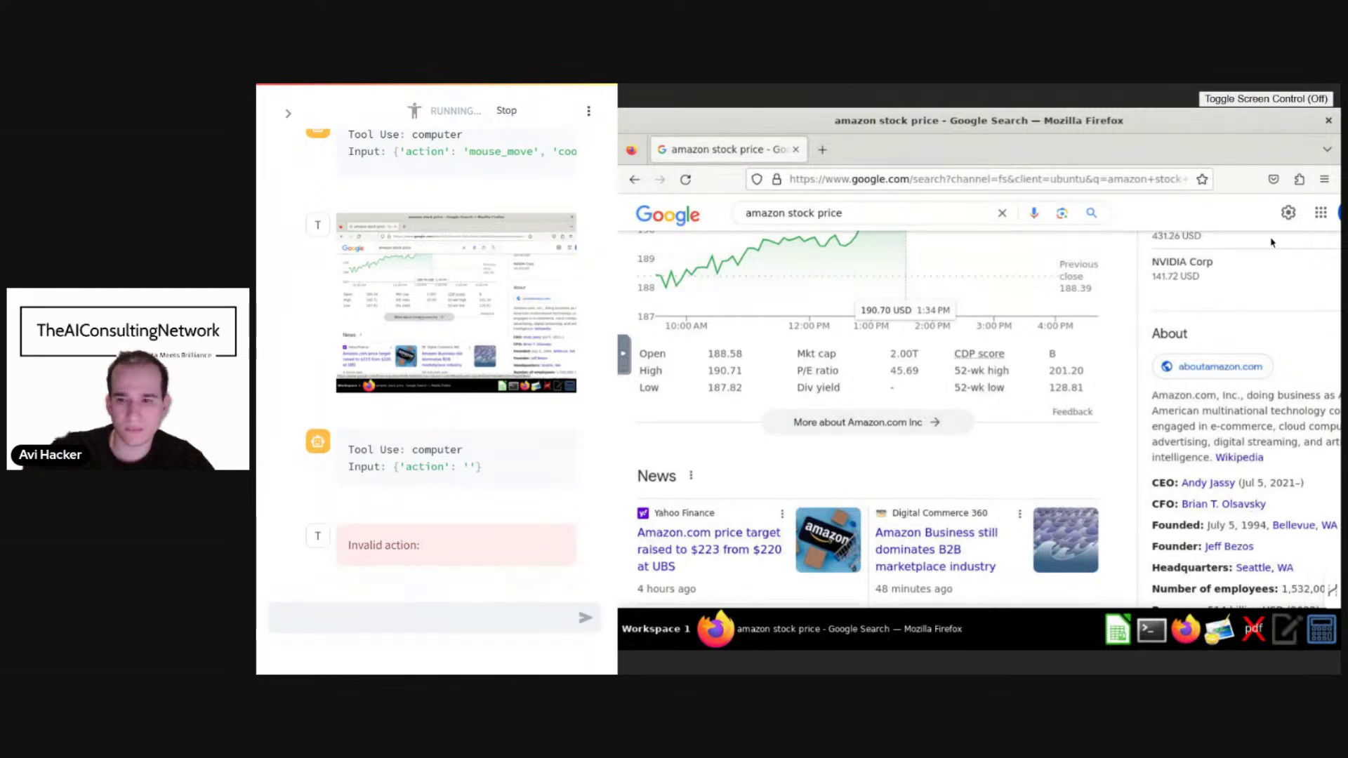
{"action": "left_click", "coordinate": [1316, 101]}
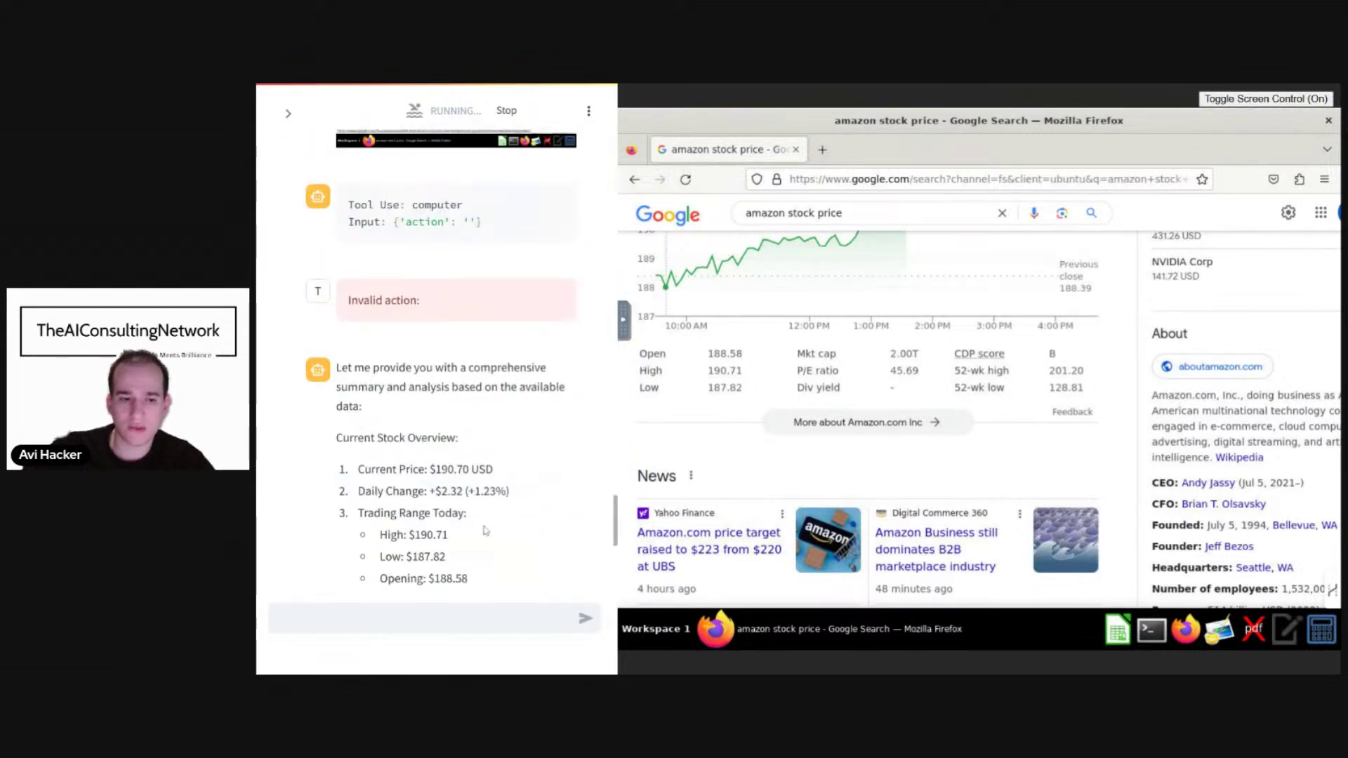
{"action": "scroll", "coordinate": [485, 532], "scroll_direction": "up", "scroll_amount": 15}
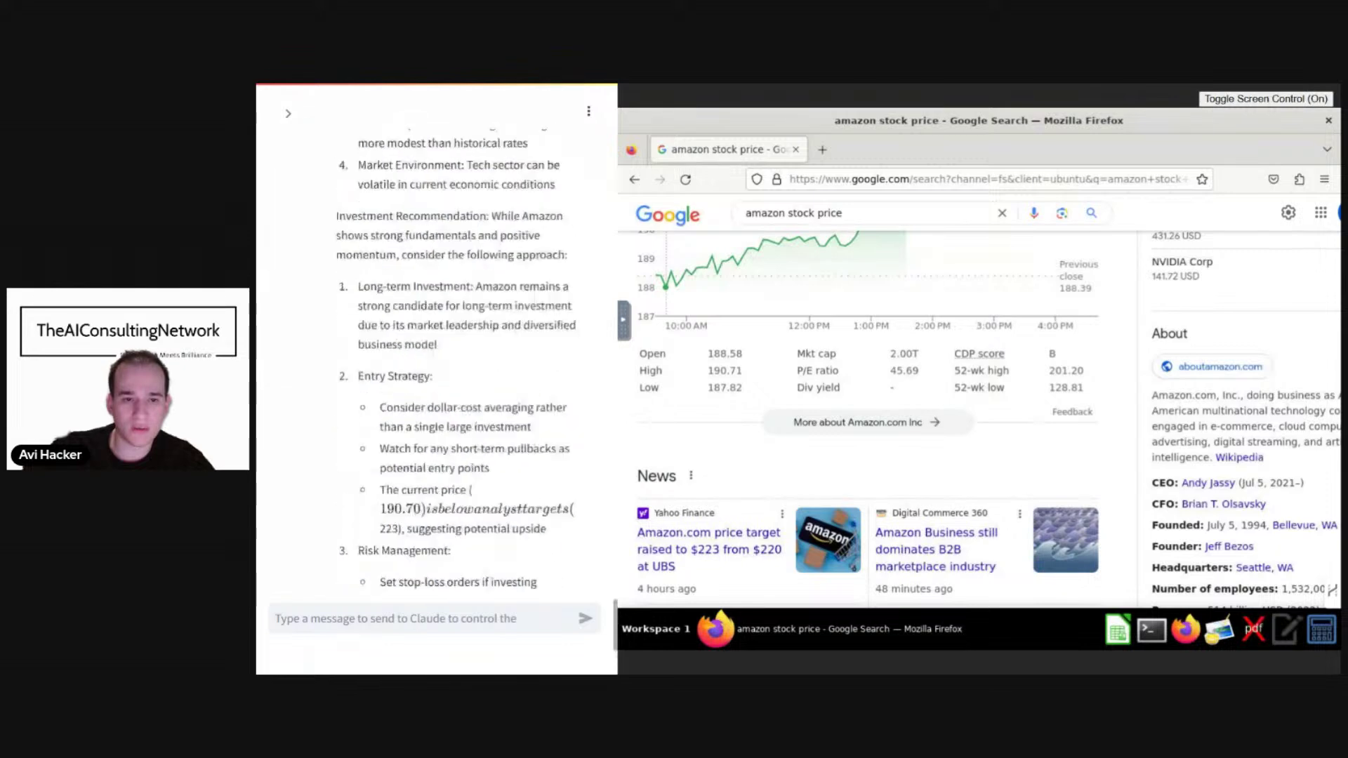
{"action": "scroll", "coordinate": [468, 288], "scroll_direction": "up", "scroll_amount": 10}
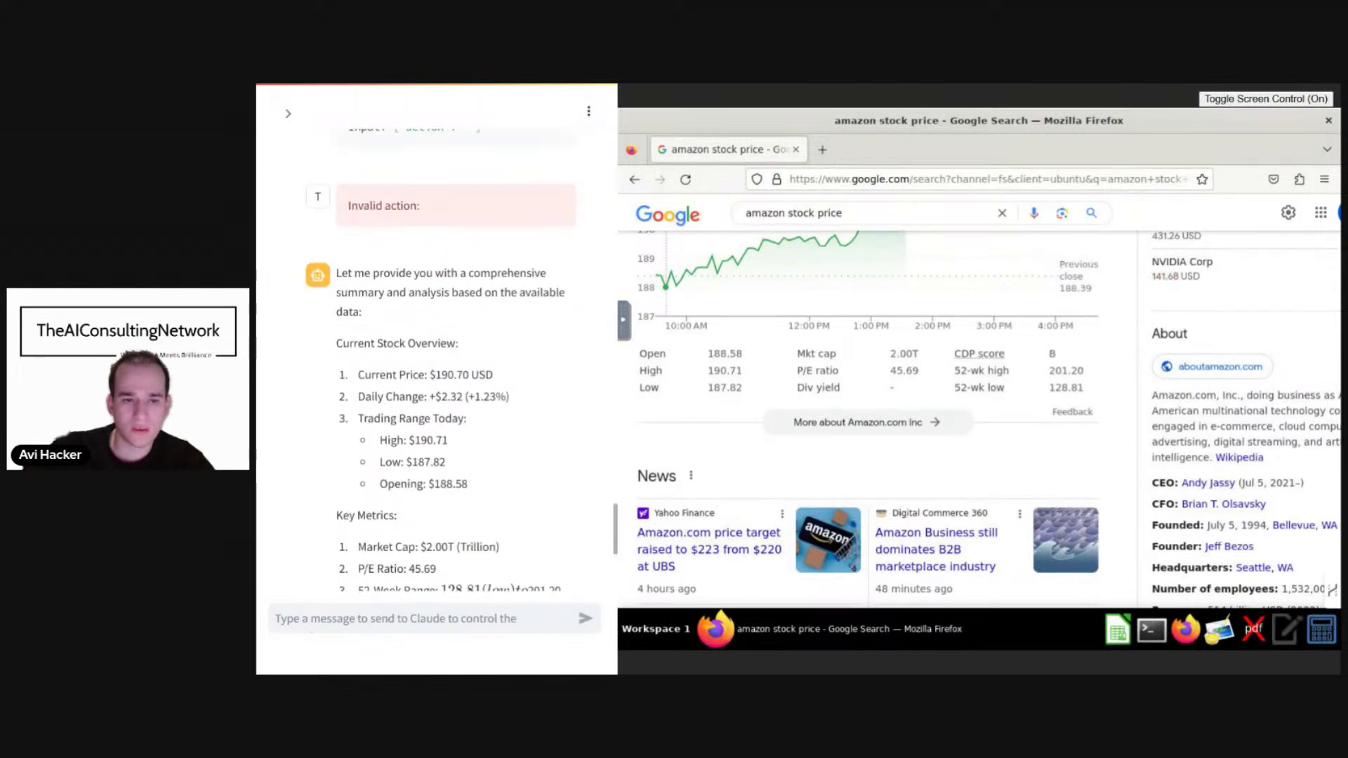
Read the stock overview, key metrics, recent developments and positive factors in Claude's Amazon analysis.
{"action": "left_click_drag", "start_coordinate": [426, 374], "coordinate": [460, 465]}
{"action": "left_click", "coordinate": [459, 467]}
{"action": "scroll", "coordinate": [460, 466], "scroll_direction": "down", "scroll_amount": 4}
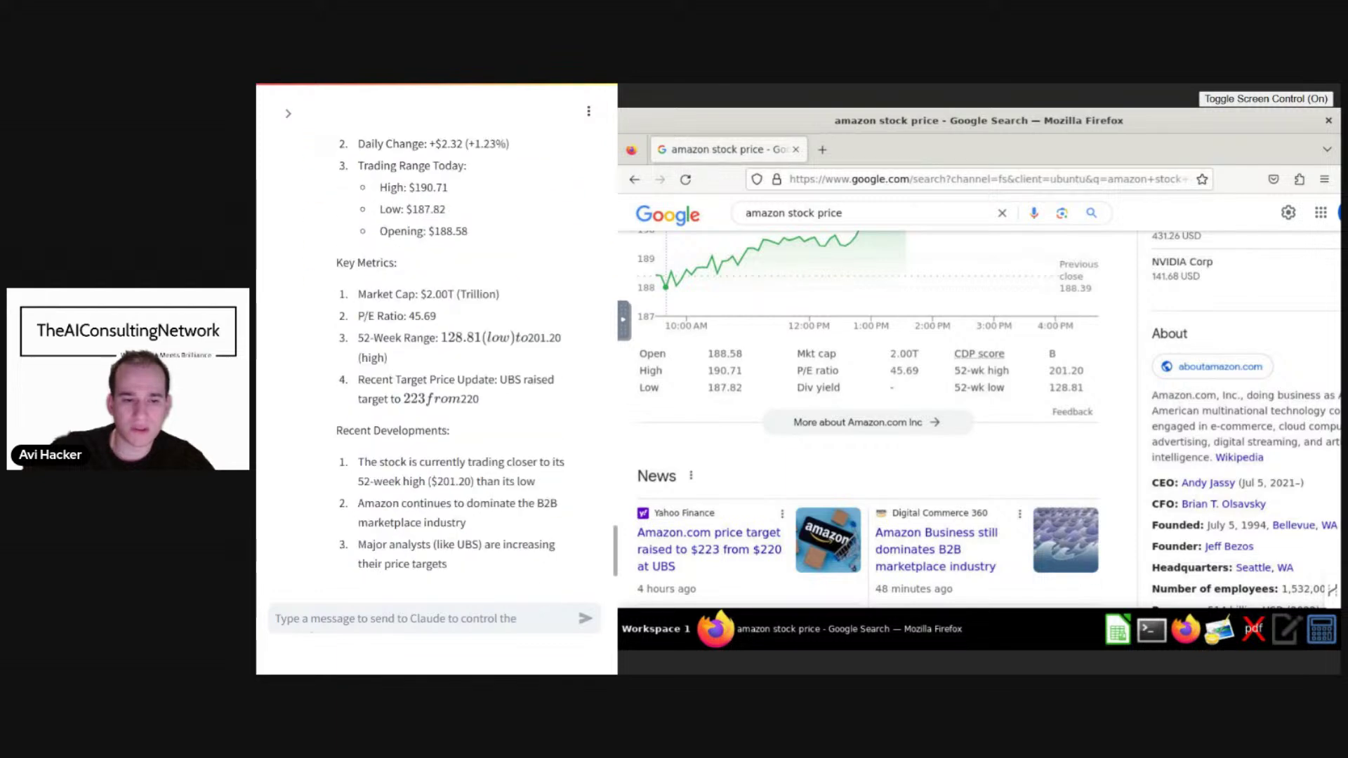
{"action": "scroll", "coordinate": [450, 460], "scroll_direction": "down", "scroll_amount": 2}
{"action": "left_click_drag", "start_coordinate": [380, 335], "coordinate": [444, 466]}
{"action": "left_click", "coordinate": [440, 454]}
{"action": "scroll", "coordinate": [439, 454], "scroll_direction": "down", "scroll_amount": 2}
{"action": "left_click", "coordinate": [455, 487]}
{"action": "scroll", "coordinate": [455, 487], "scroll_direction": "down", "scroll_amount": 1}
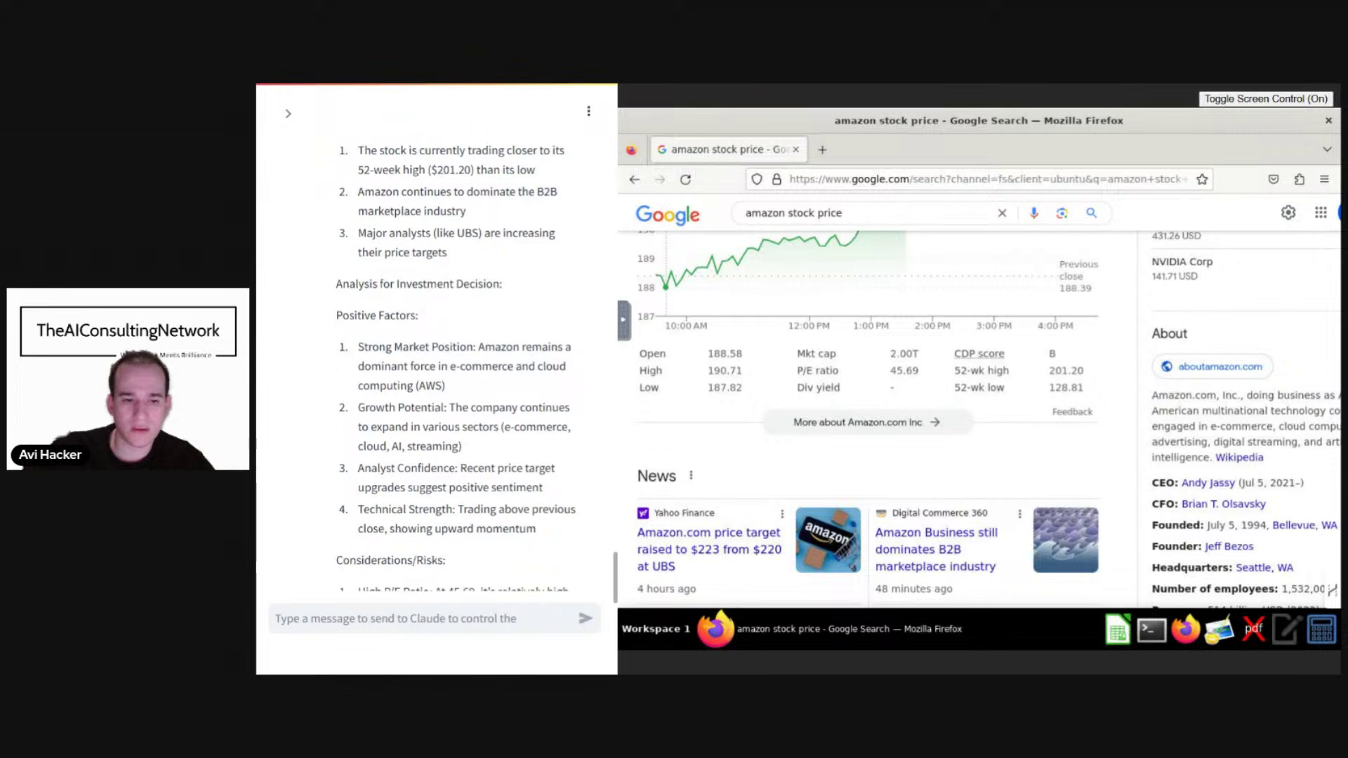
{"action": "scroll", "coordinate": [425, 457], "scroll_direction": "down", "scroll_amount": 1}
{"action": "scroll", "coordinate": [425, 456], "scroll_direction": "down", "scroll_amount": 2}
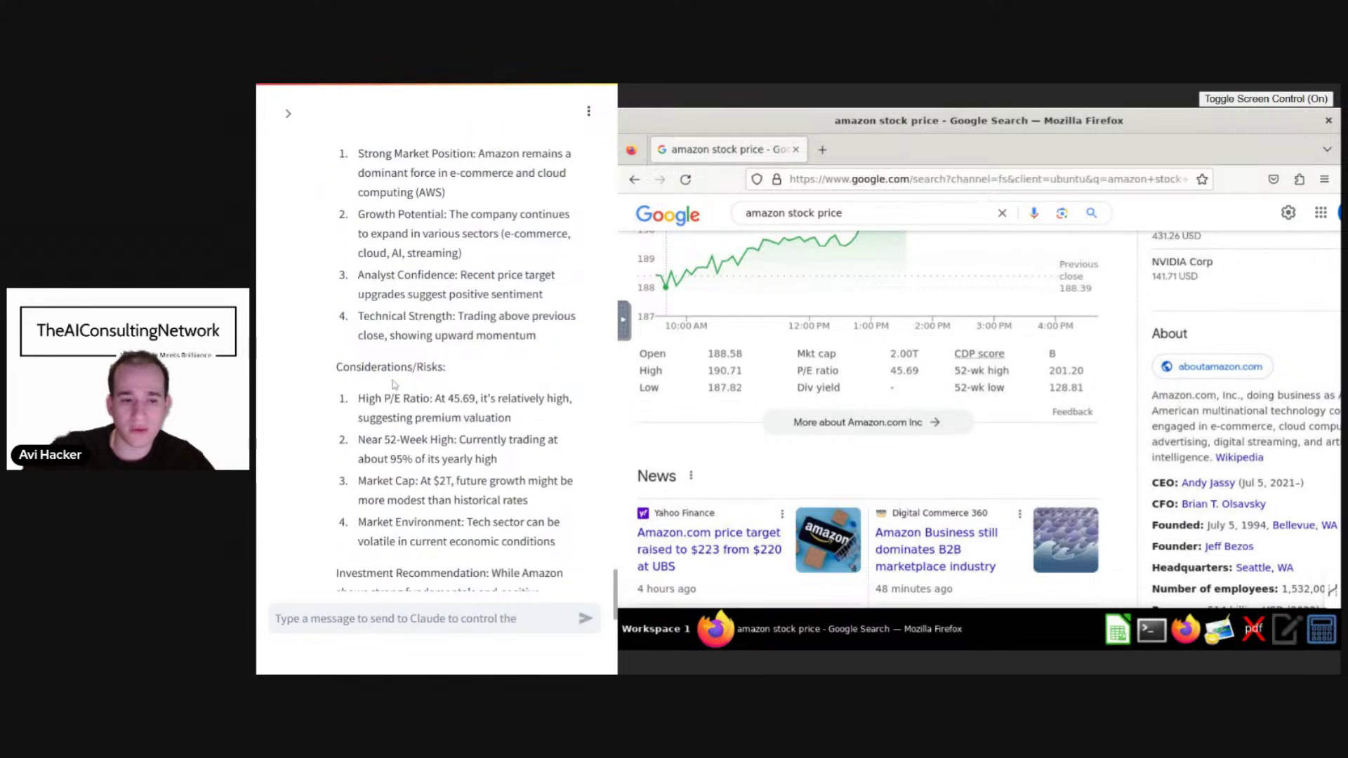
Read the considerations and risks, investment recommendation, risk management advice and disclaimer in Claude's Amazon analysis.
{"action": "left_click_drag", "start_coordinate": [393, 385], "coordinate": [451, 457]}
{"action": "left_click", "coordinate": [453, 460]}
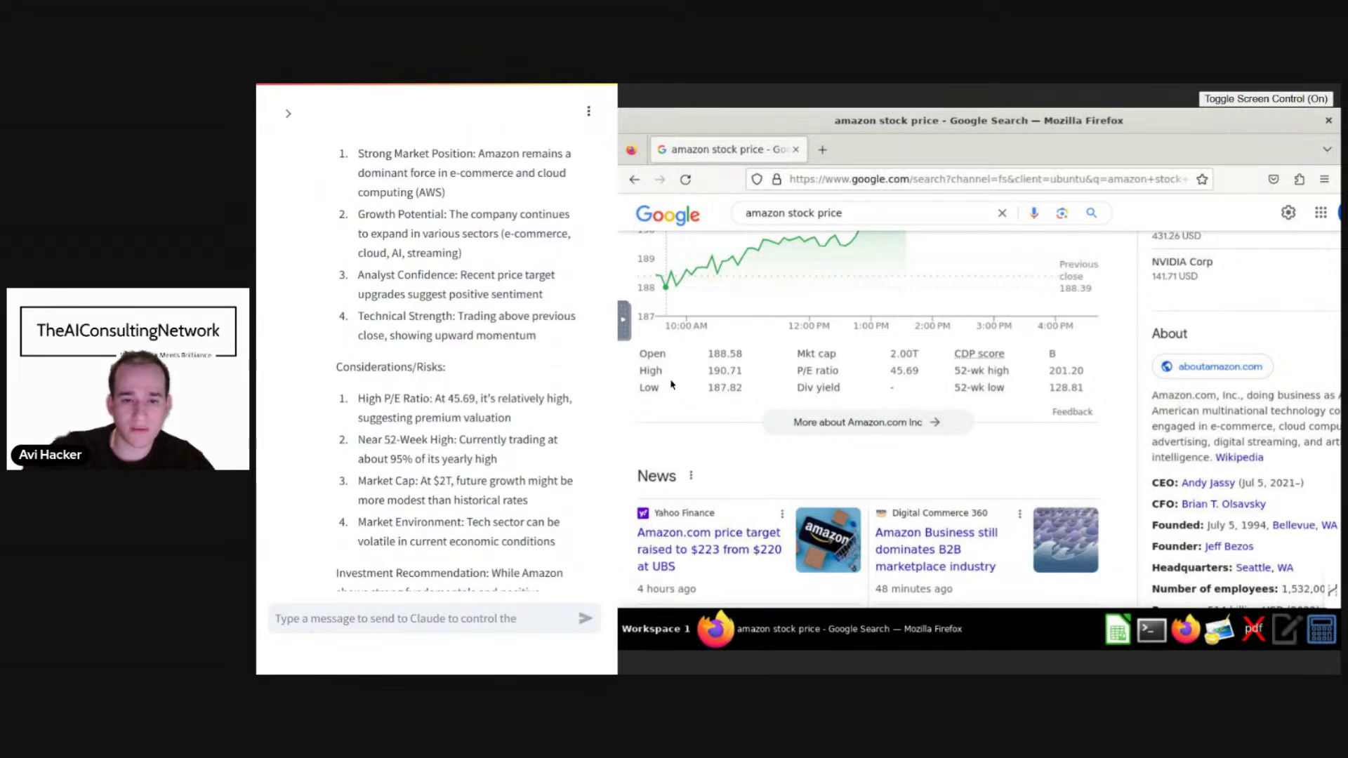
{"action": "scroll", "coordinate": [436, 351], "scroll_direction": "down", "scroll_amount": 2}
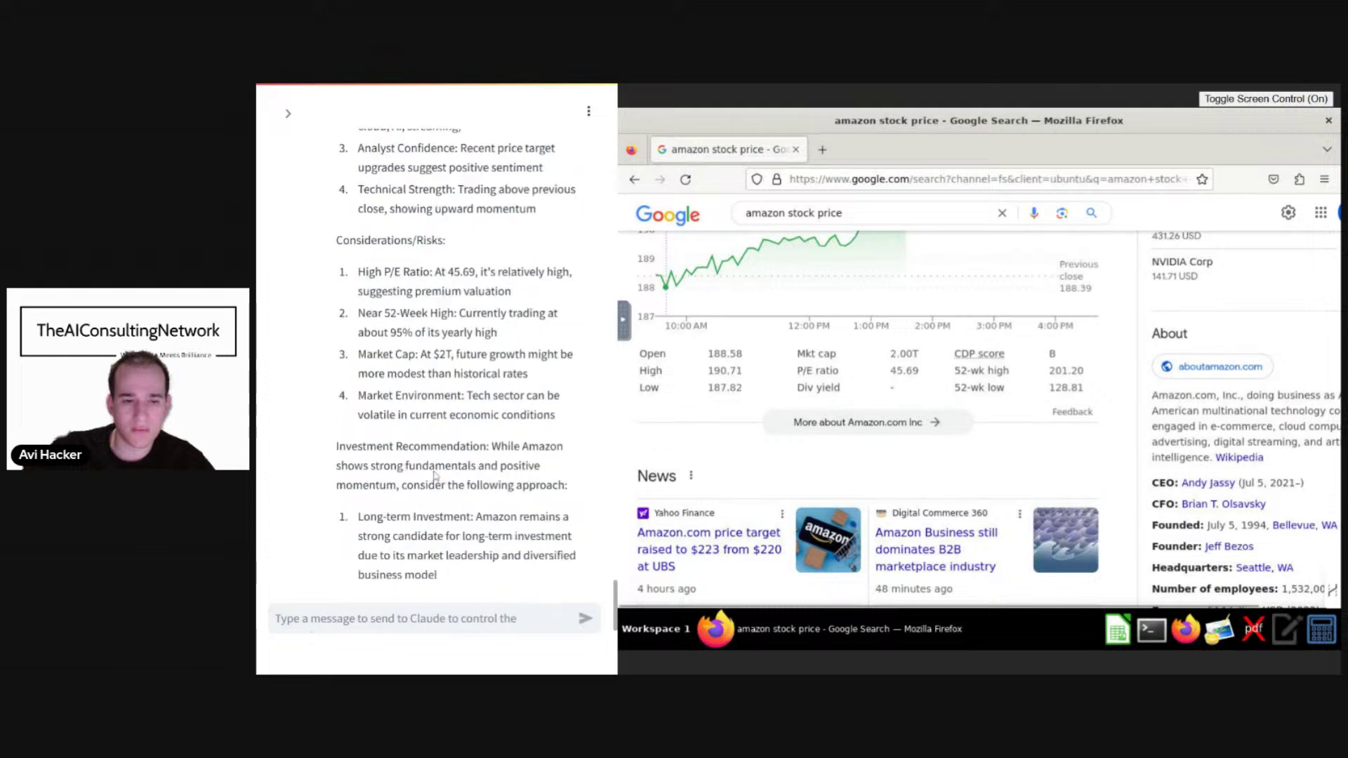
{"action": "scroll", "coordinate": [436, 352], "scroll_direction": "down", "scroll_amount": 2}
{"action": "left_click_drag", "start_coordinate": [336, 316], "coordinate": [463, 411]}
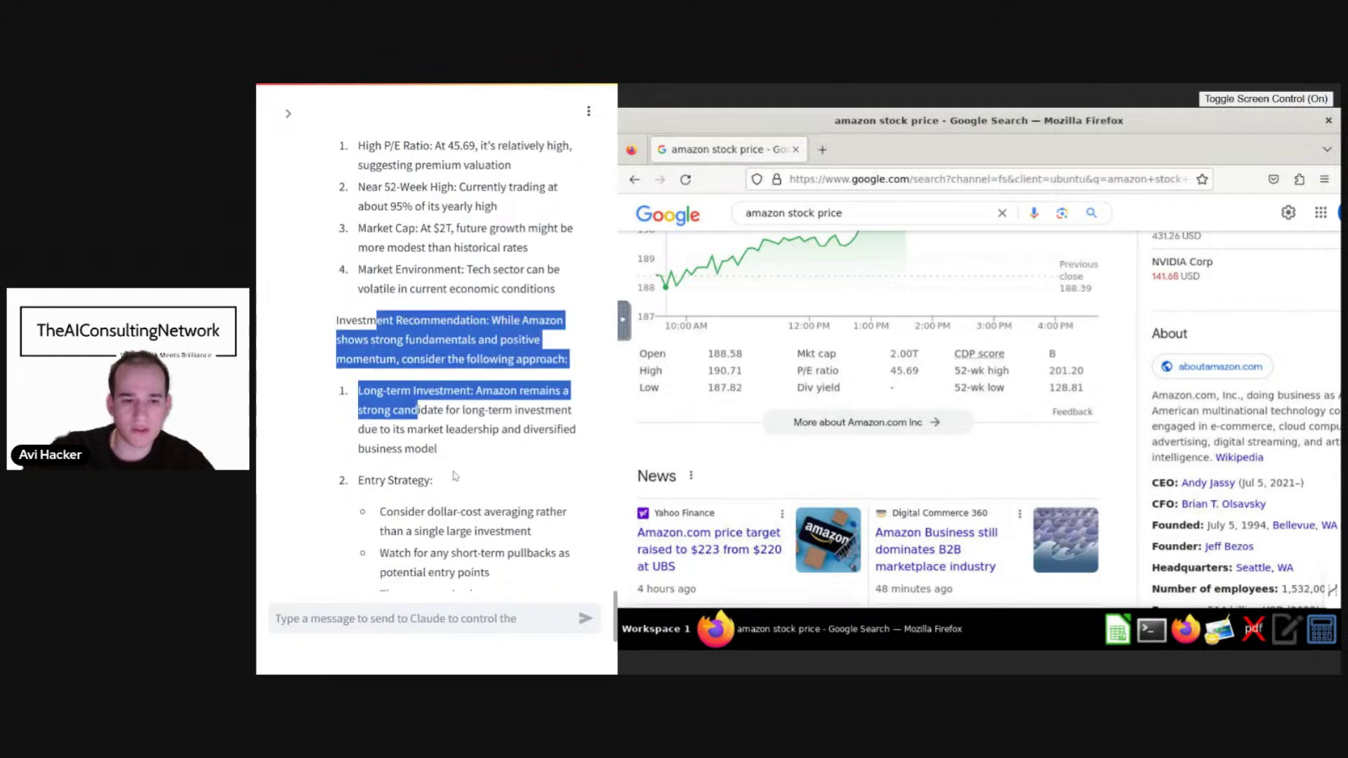
{"action": "left_click", "coordinate": [467, 492]}
{"action": "scroll", "coordinate": [467, 492], "scroll_direction": "down", "scroll_amount": 4}
{"action": "scroll", "coordinate": [467, 491], "scroll_direction": "down", "scroll_amount": 2}
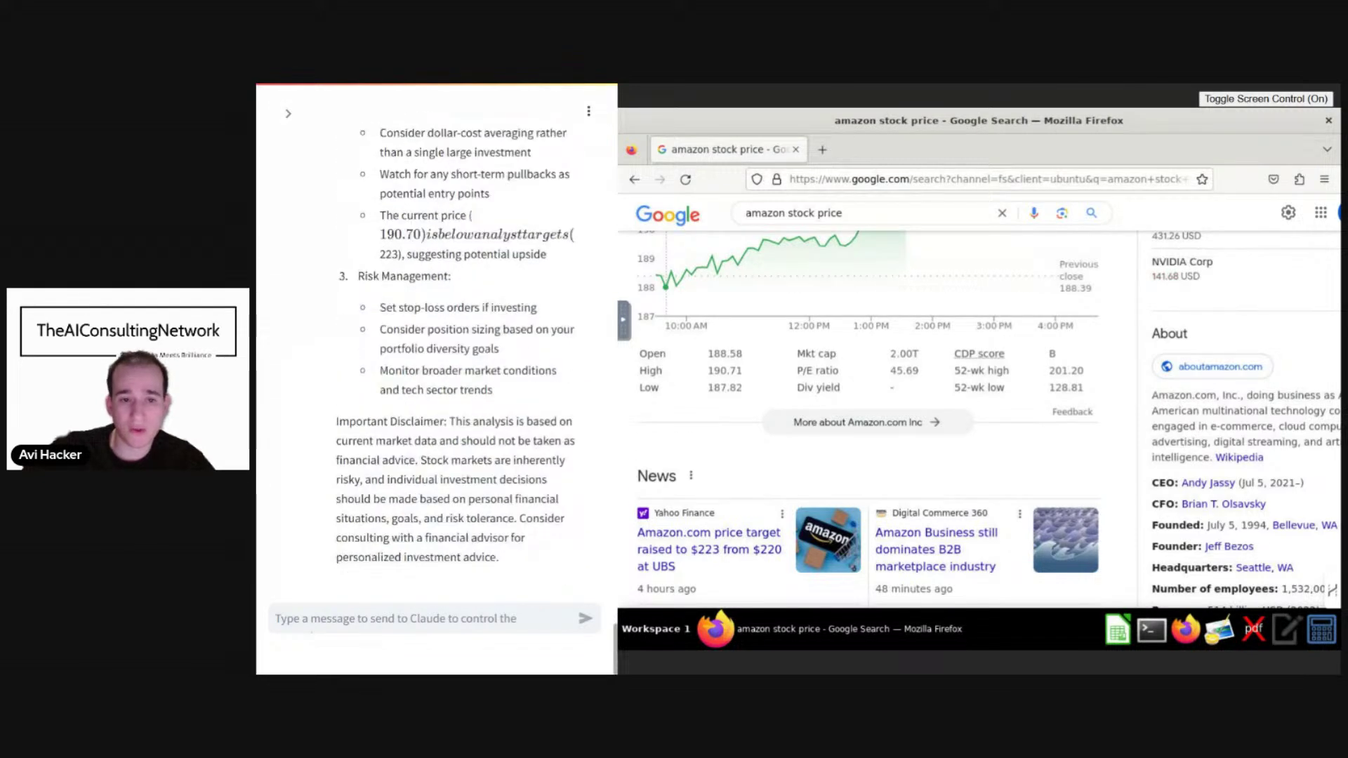
{"action": "left_click_drag", "start_coordinate": [380, 235], "coordinate": [409, 330]}
{"action": "left_click", "coordinate": [456, 456]}
{"action": "left_click_drag", "start_coordinate": [449, 421], "coordinate": [516, 519]}
{"action": "left_click", "coordinate": [517, 518]}
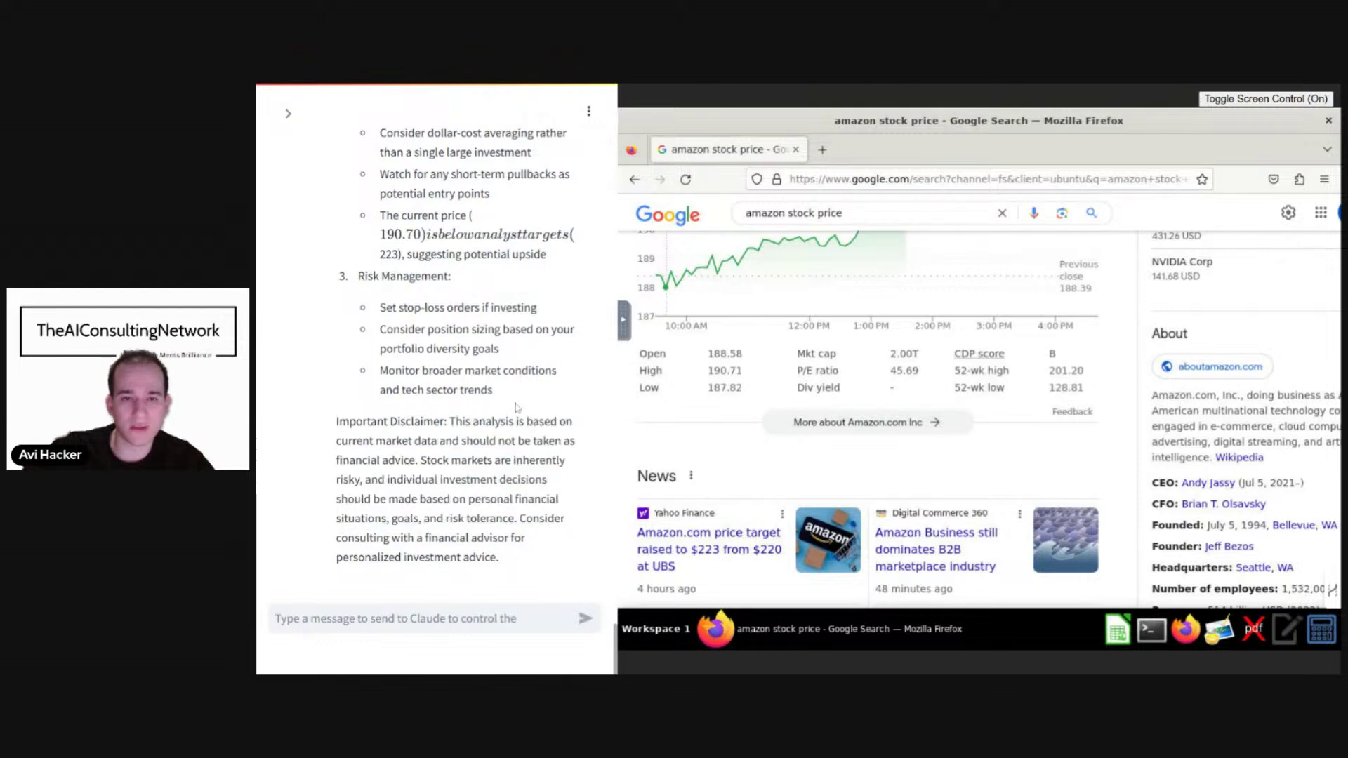
{"action": "scroll", "coordinate": [512, 401], "scroll_direction": "up", "scroll_amount": 8}
{"action": "scroll", "coordinate": [512, 400], "scroll_direction": "down", "scroll_amount": 8}
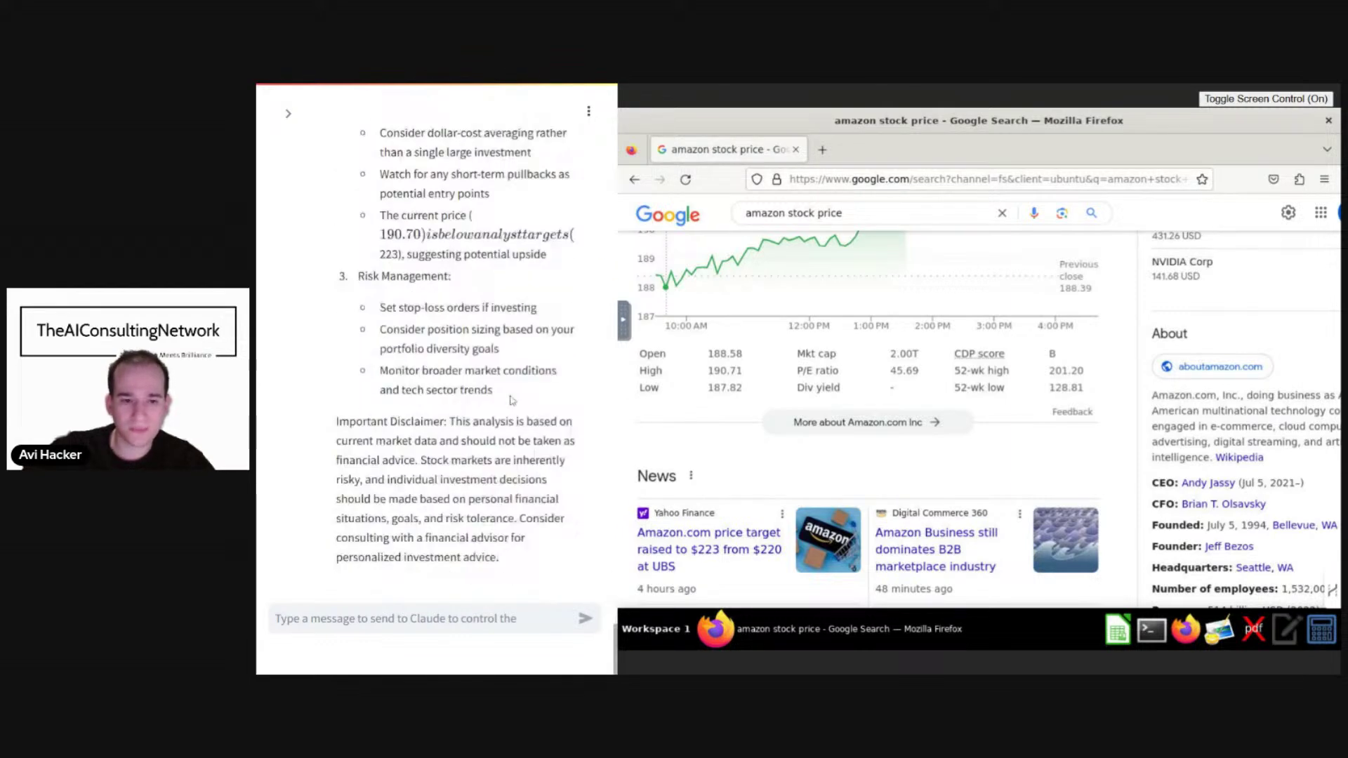
Send Claude the message "put this information in a spreadsheet and forecast the data" and accept the text import of amazon_stock_analysis.csv.
{"action": "left_click", "coordinate": [446, 618]}
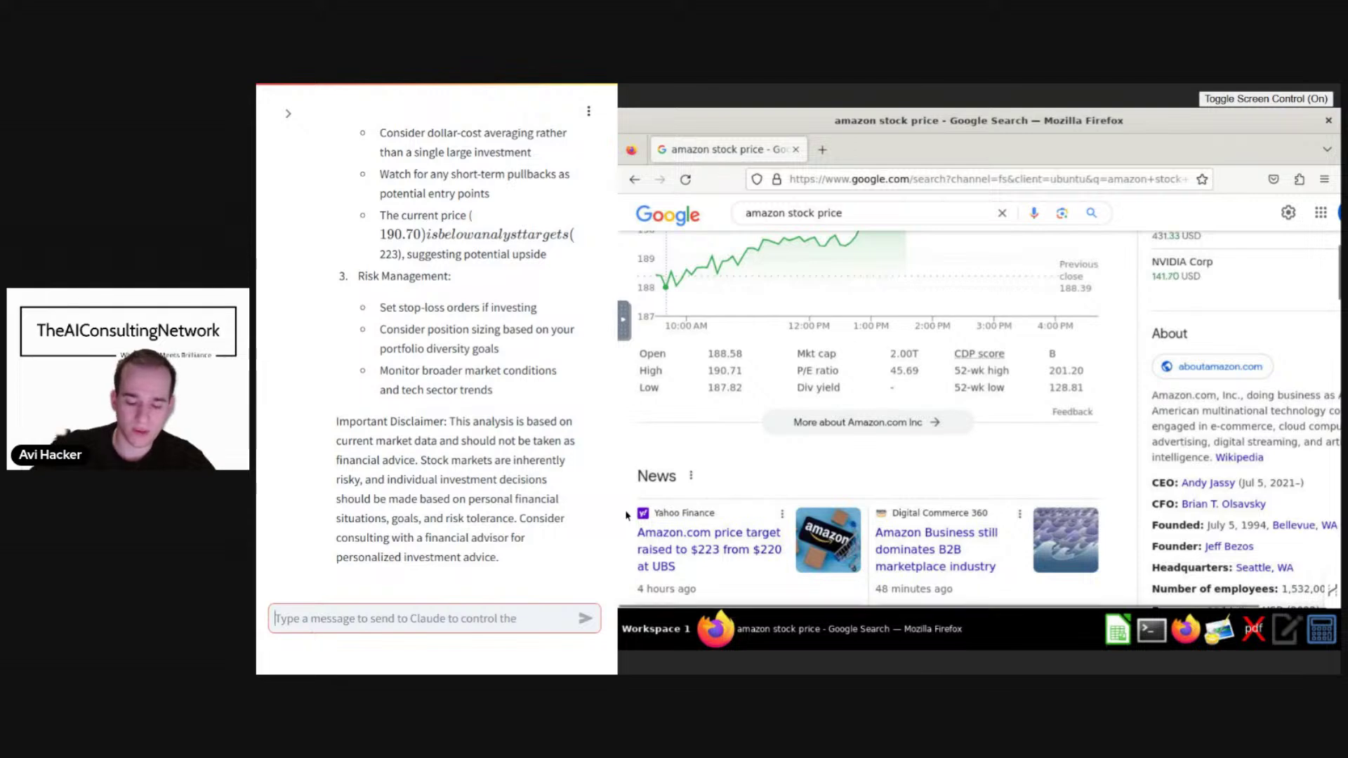
{"action": "type", "text": "put this i"}
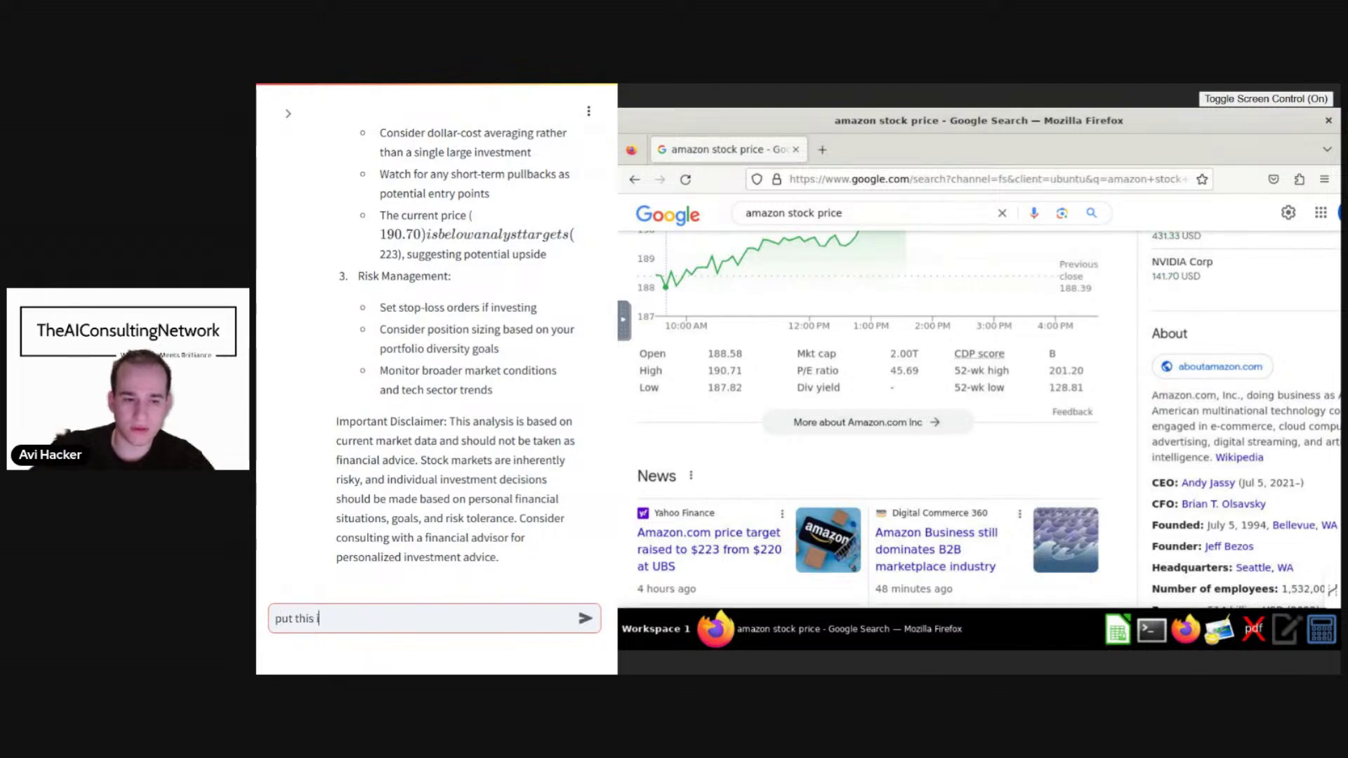
{"action": "type", "text": "nformation in"}
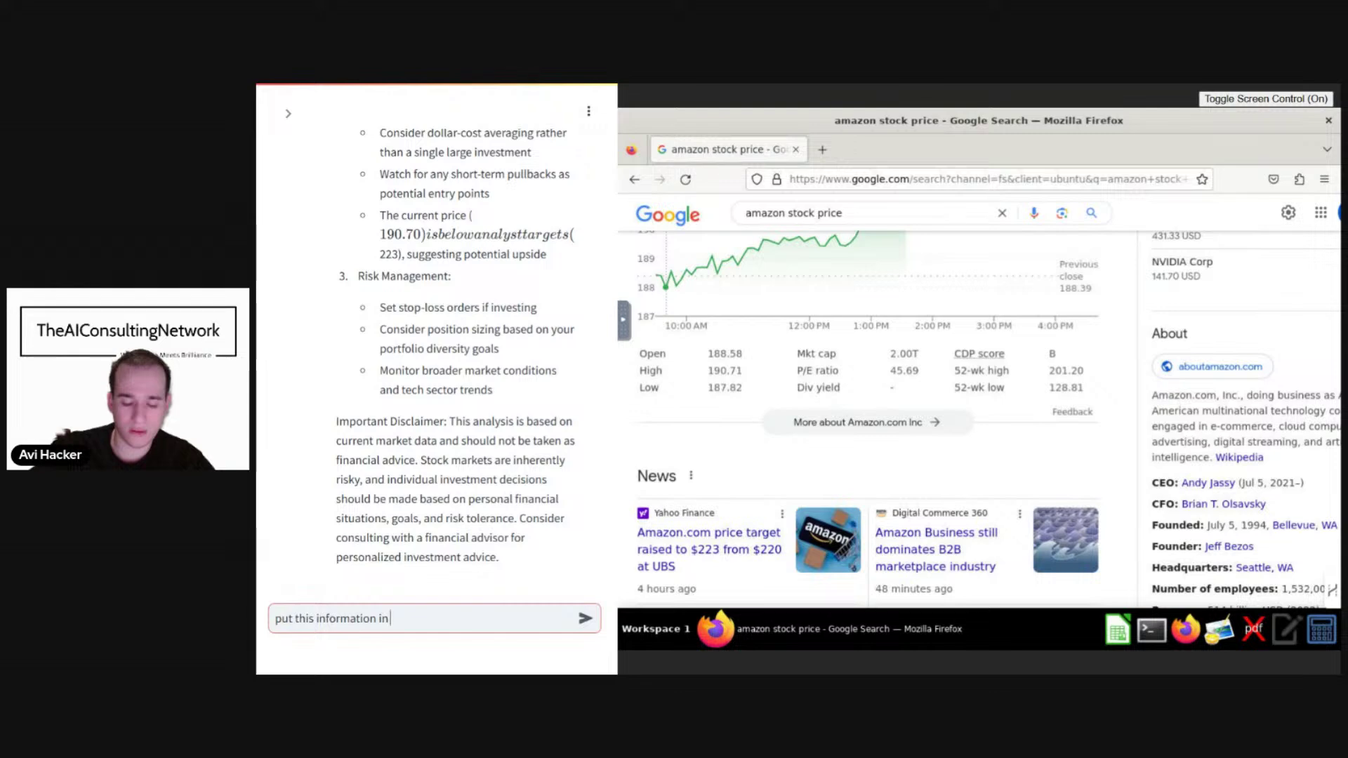
{"action": "type", "text": " exce"}
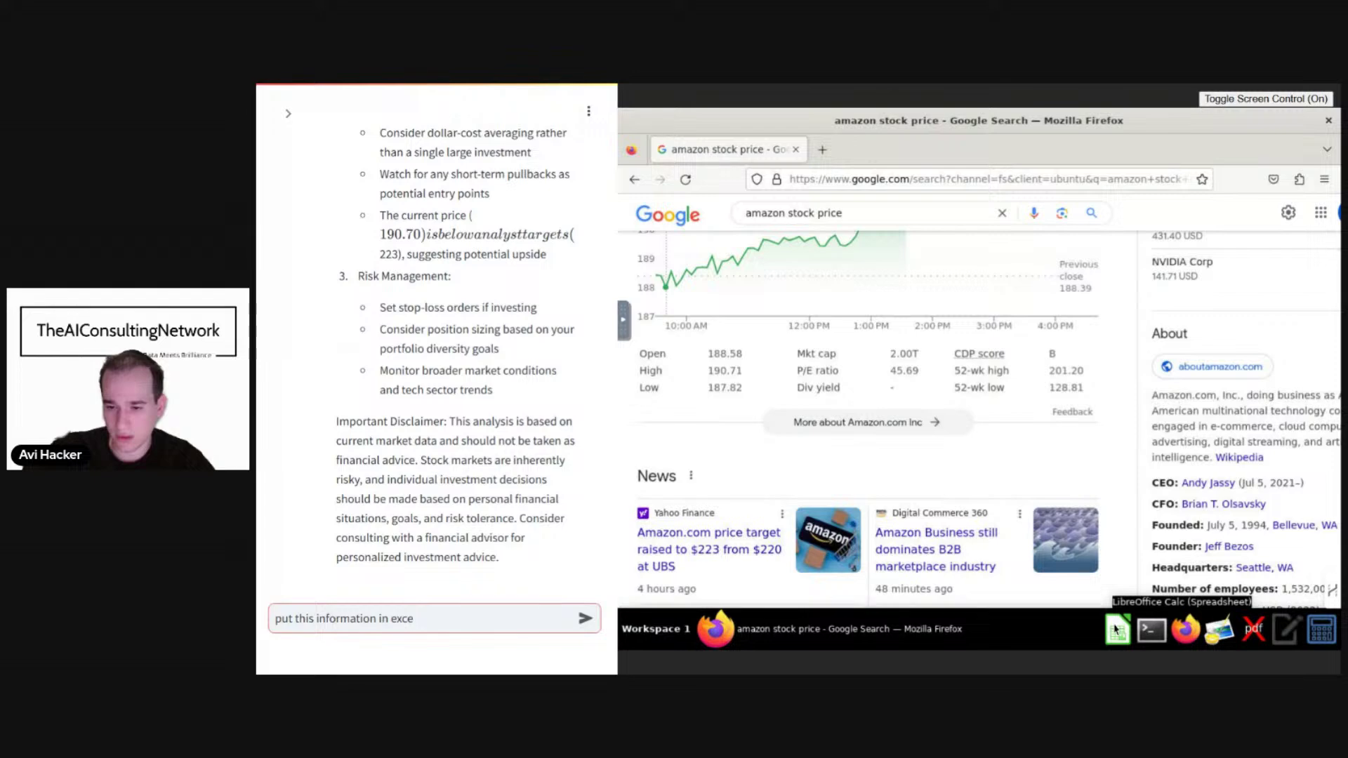
{"action": "double_click", "coordinate": [402, 618]}
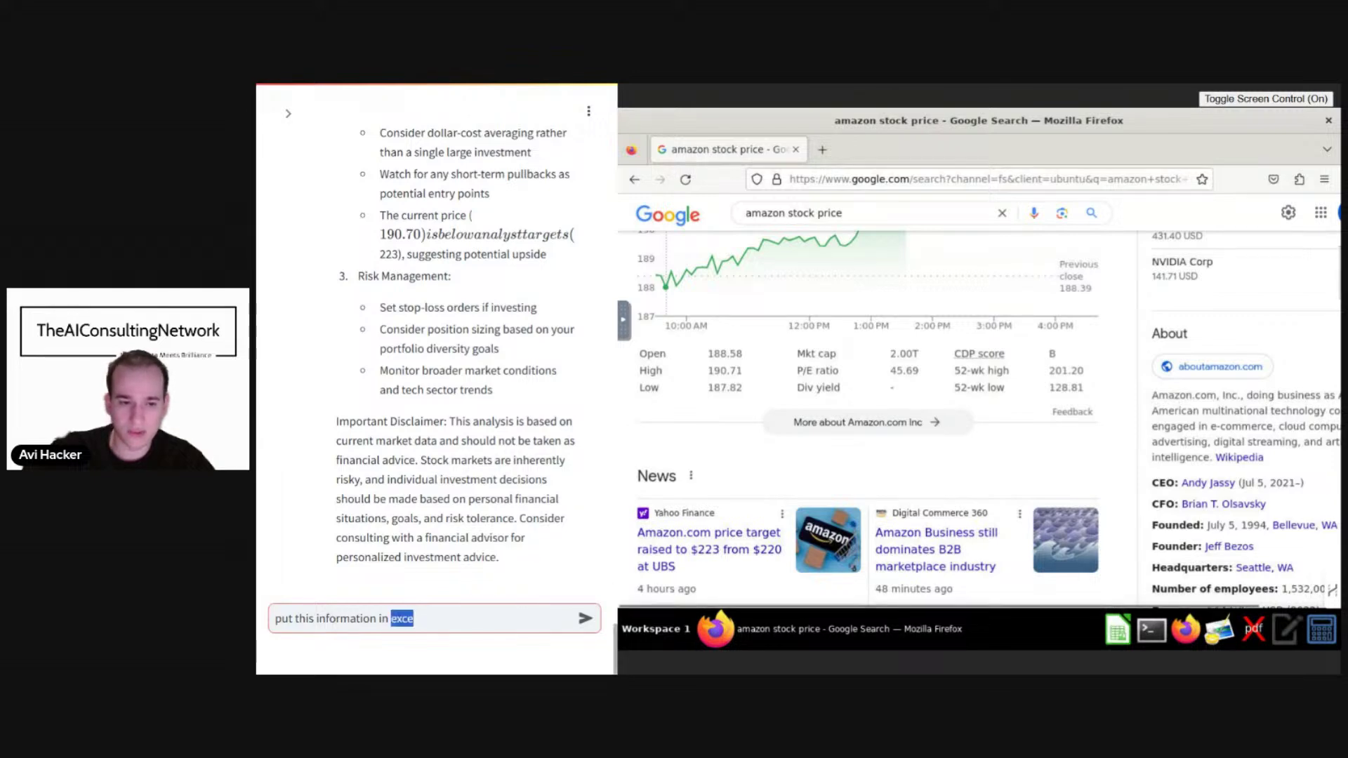
{"action": "type", "text": "a spre"}
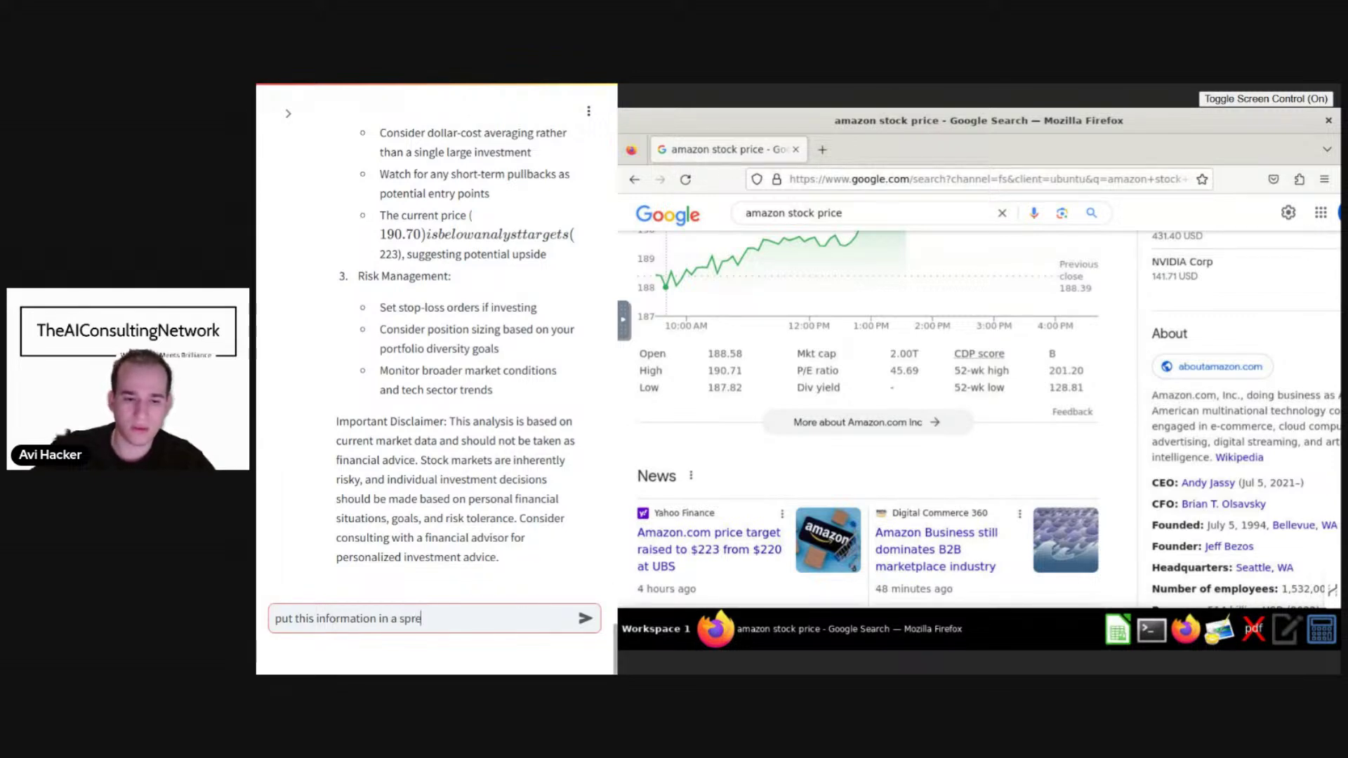
{"action": "type", "text": "adsheet"}
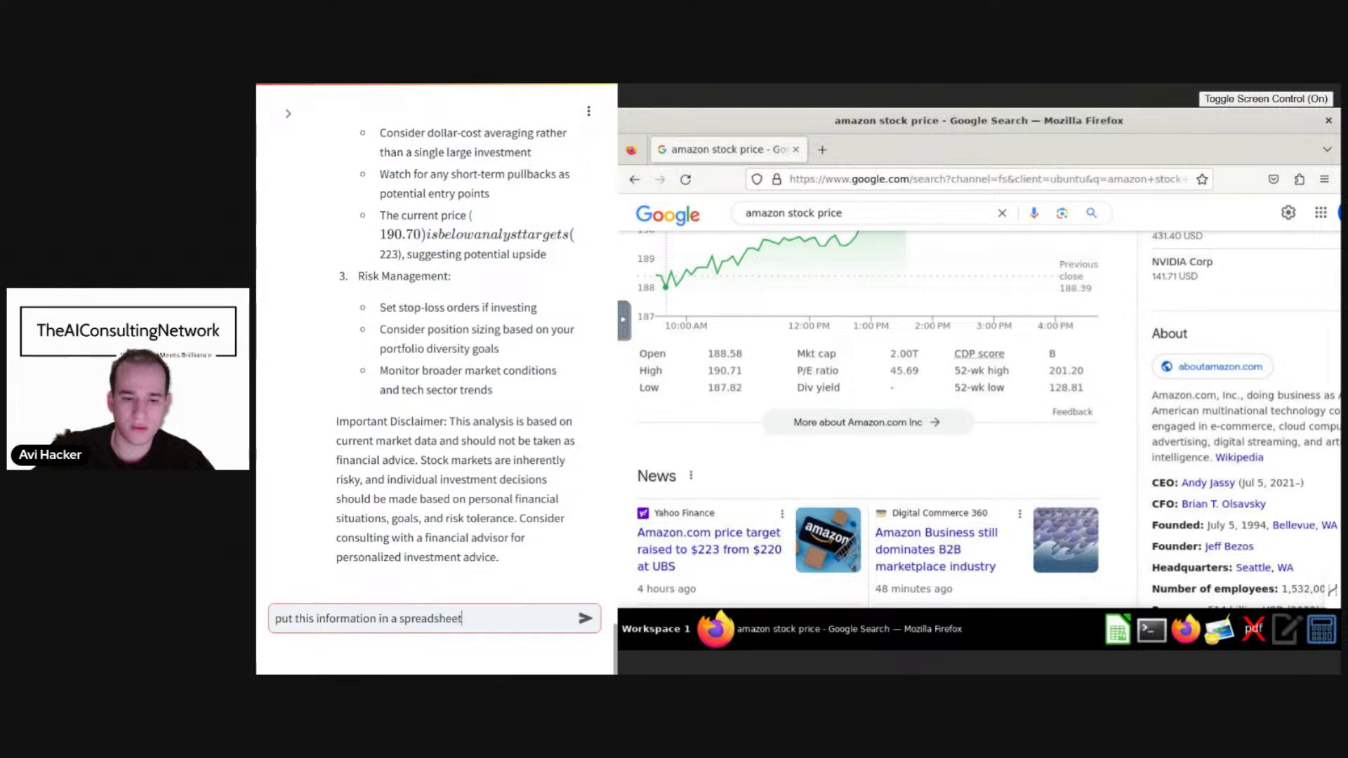
{"action": "type", "text": " and fore"}
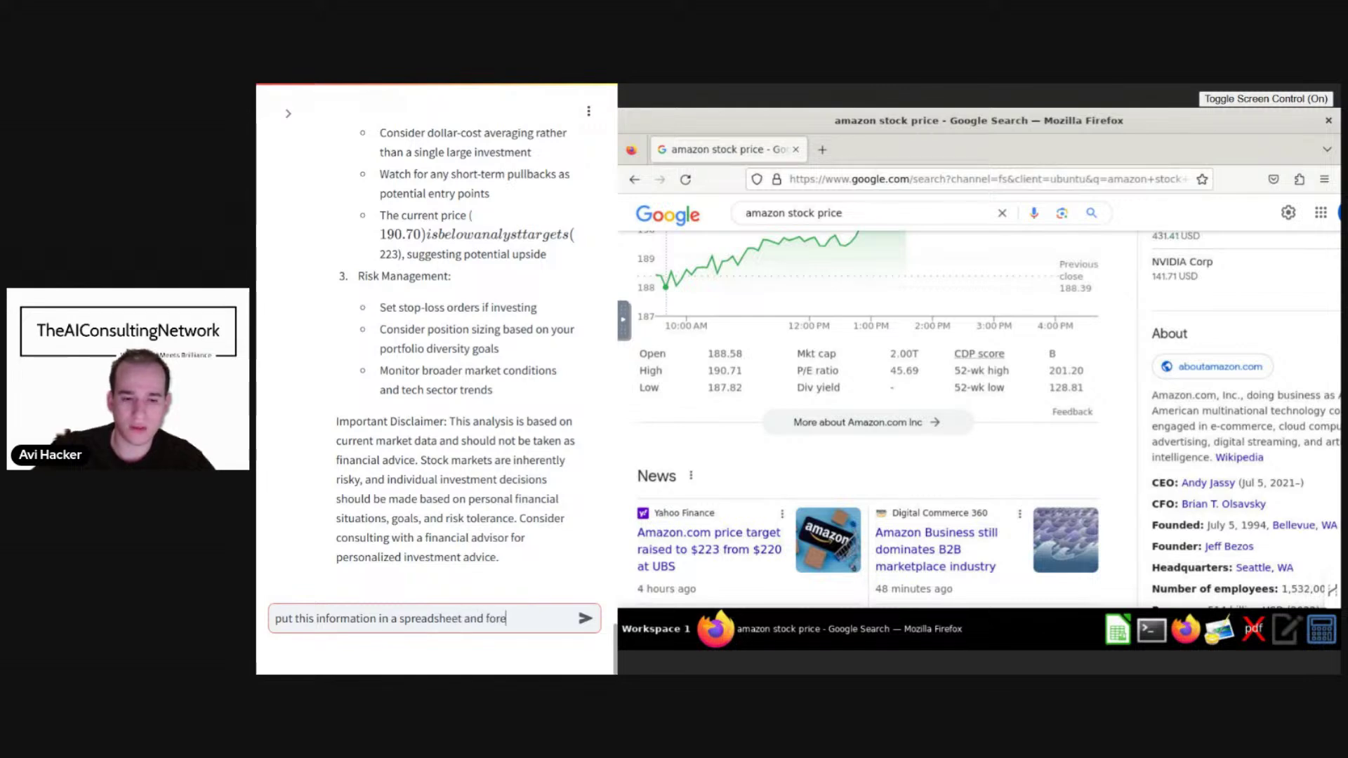
{"action": "type", "text": "cast the data"}
{"action": "key", "text": "Return"}
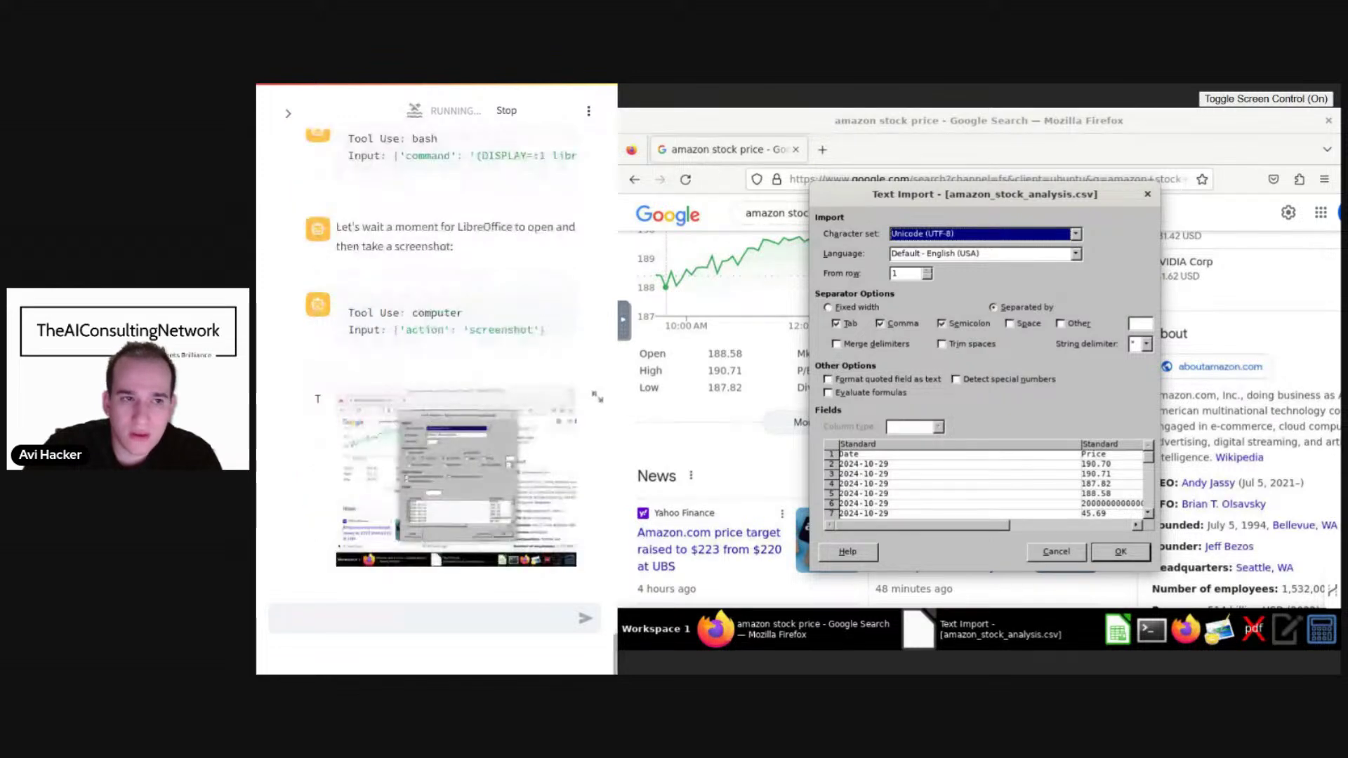
{"action": "key", "text": "Return"}
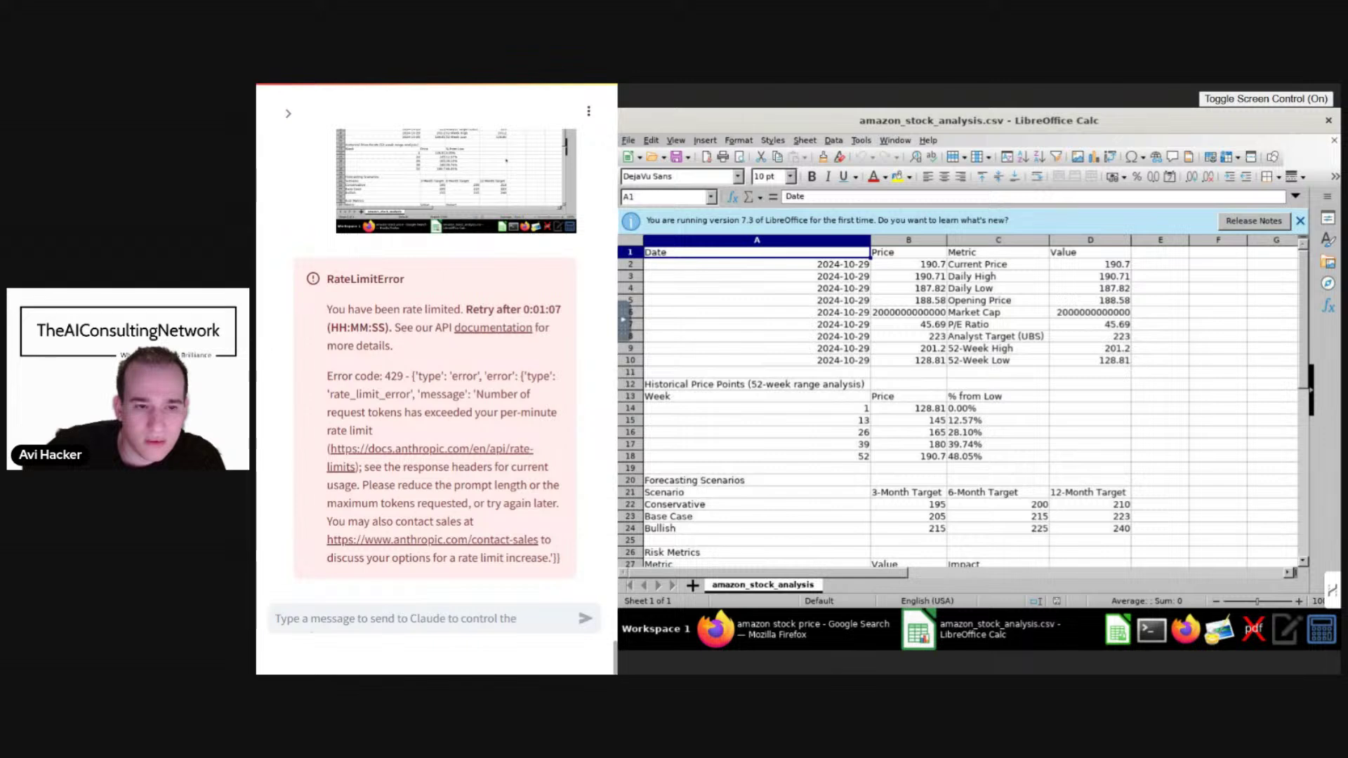
Check the rate limit error in the chat, and examine the spreadsheet's price history, forecasting scenarios and risk metrics.
{"action": "scroll", "coordinate": [402, 488], "scroll_direction": "up", "scroll_amount": 4}
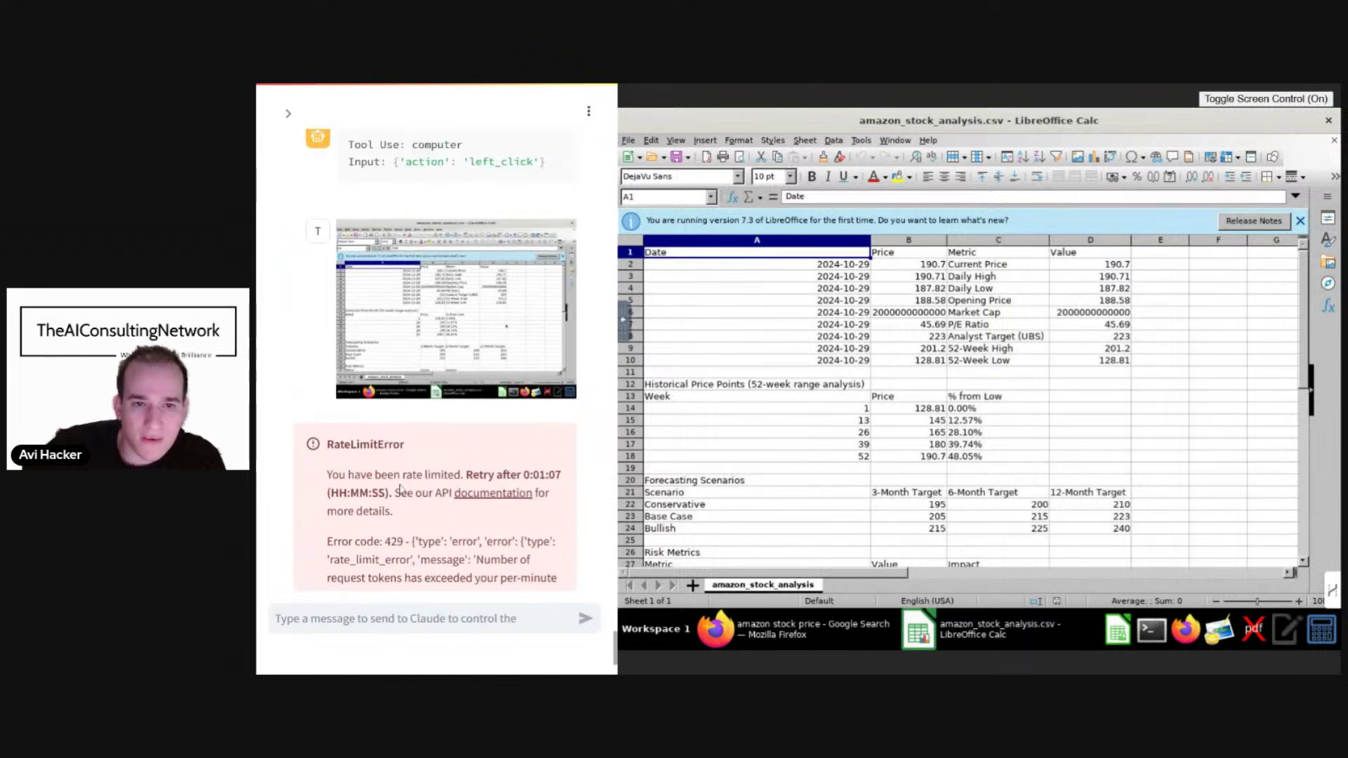
{"action": "scroll", "coordinate": [401, 488], "scroll_direction": "down", "scroll_amount": 2}
{"action": "scroll", "coordinate": [402, 488], "scroll_direction": "down", "scroll_amount": 2}
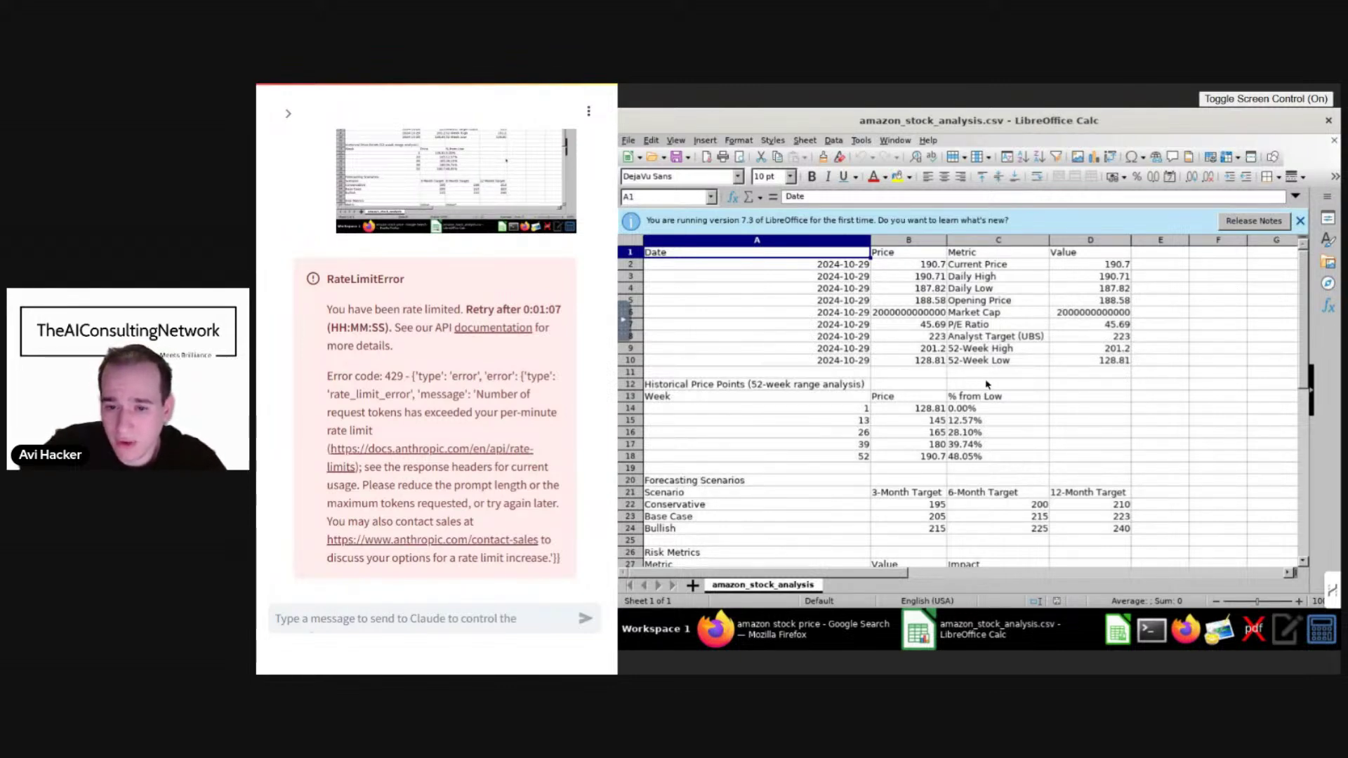
{"action": "left_click_drag", "start_coordinate": [986, 384], "coordinate": [987, 372]}
{"action": "scroll", "coordinate": [971, 414], "scroll_direction": "down", "scroll_amount": 2}
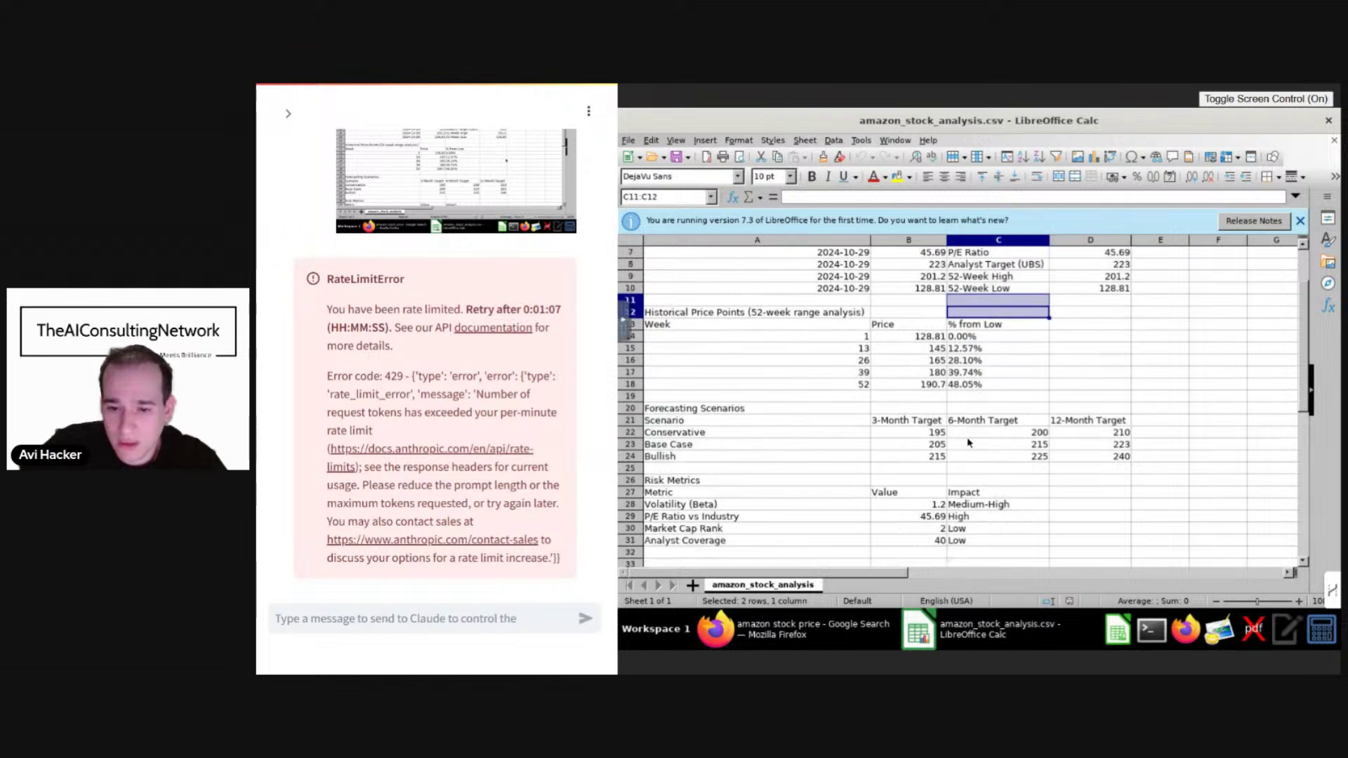
{"action": "scroll", "coordinate": [969, 442], "scroll_direction": "down", "scroll_amount": 2}
{"action": "scroll", "coordinate": [969, 442], "scroll_direction": "down", "scroll_amount": 2}
{"action": "scroll", "coordinate": [969, 443], "scroll_direction": "up", "scroll_amount": 2}
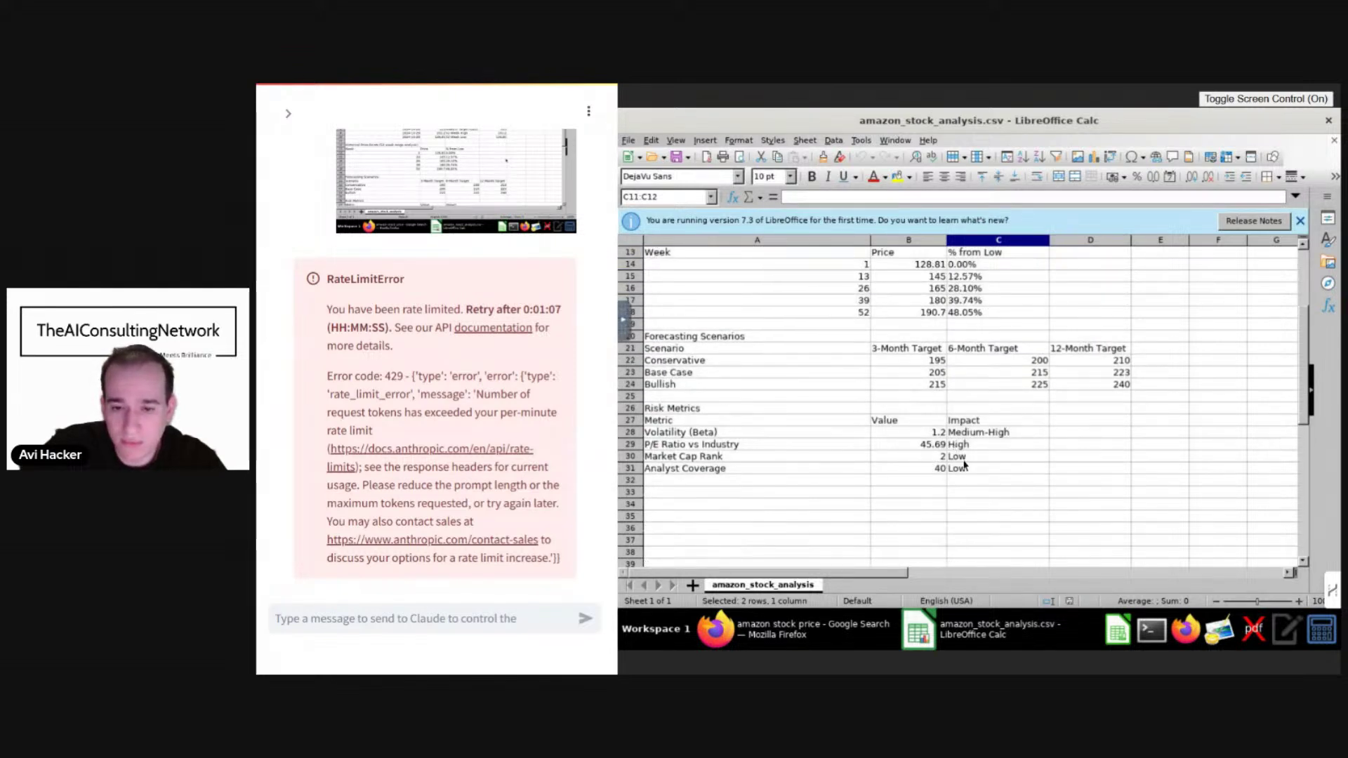
{"action": "left_click_drag", "start_coordinate": [927, 469], "coordinate": [913, 426]}
{"action": "left_click_drag", "start_coordinate": [998, 468], "coordinate": [986, 426]}
{"action": "left_click", "coordinate": [1106, 420]}
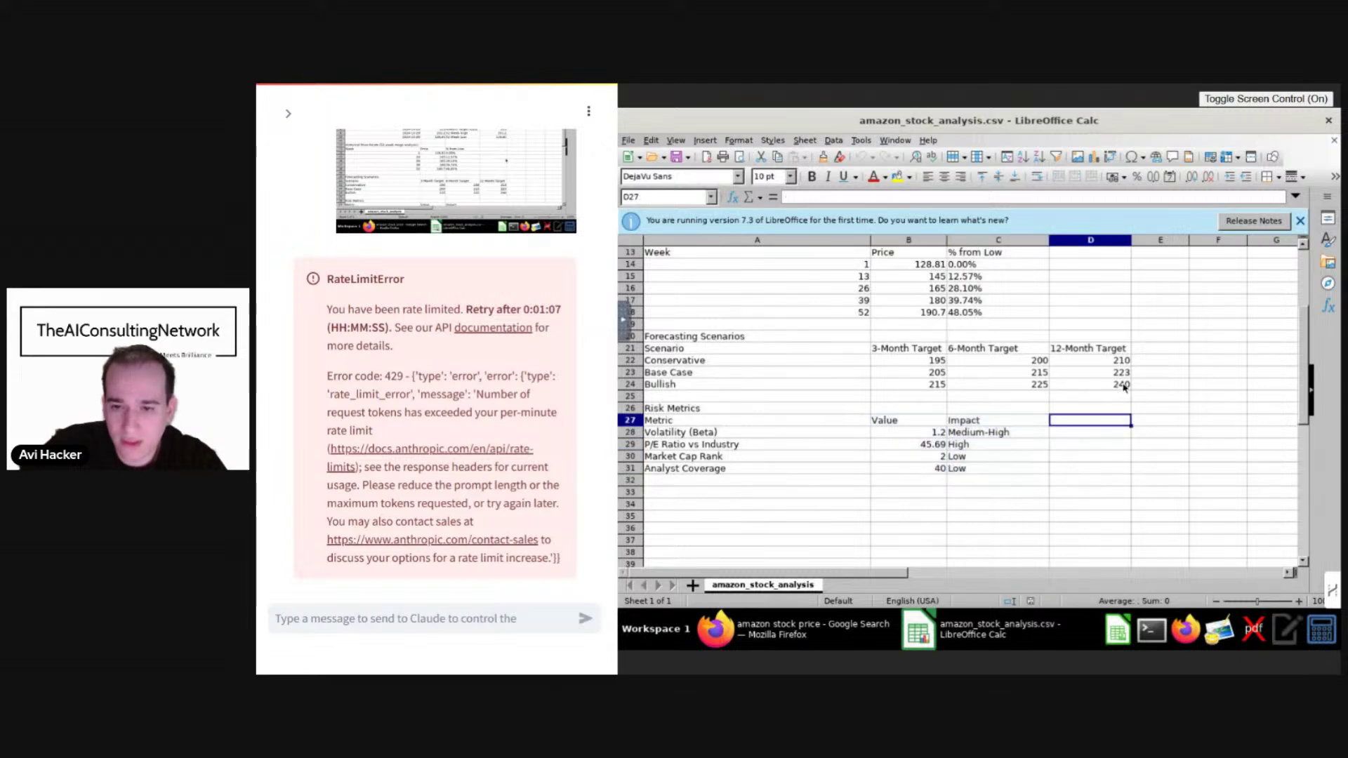
{"action": "left_click_drag", "start_coordinate": [1116, 385], "coordinate": [884, 347]}
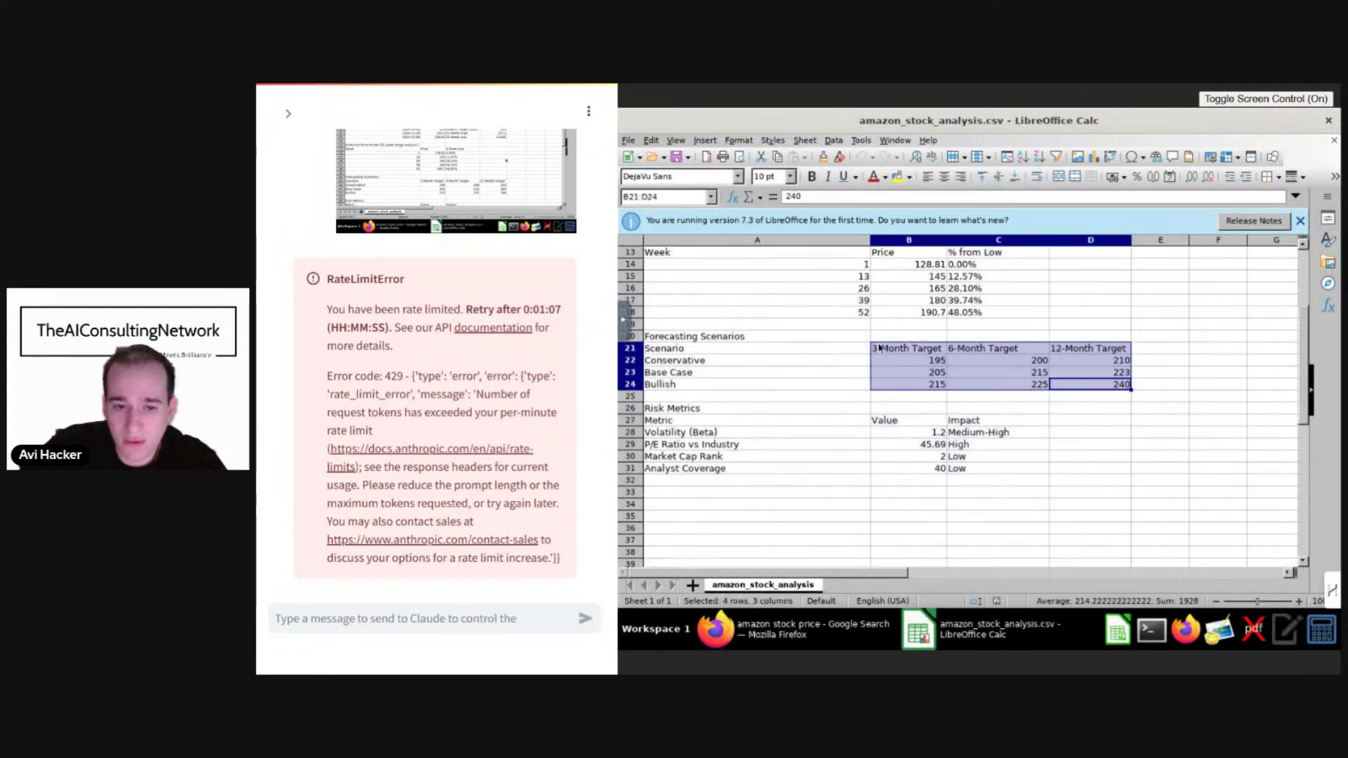
{"action": "left_click", "coordinate": [1082, 445]}
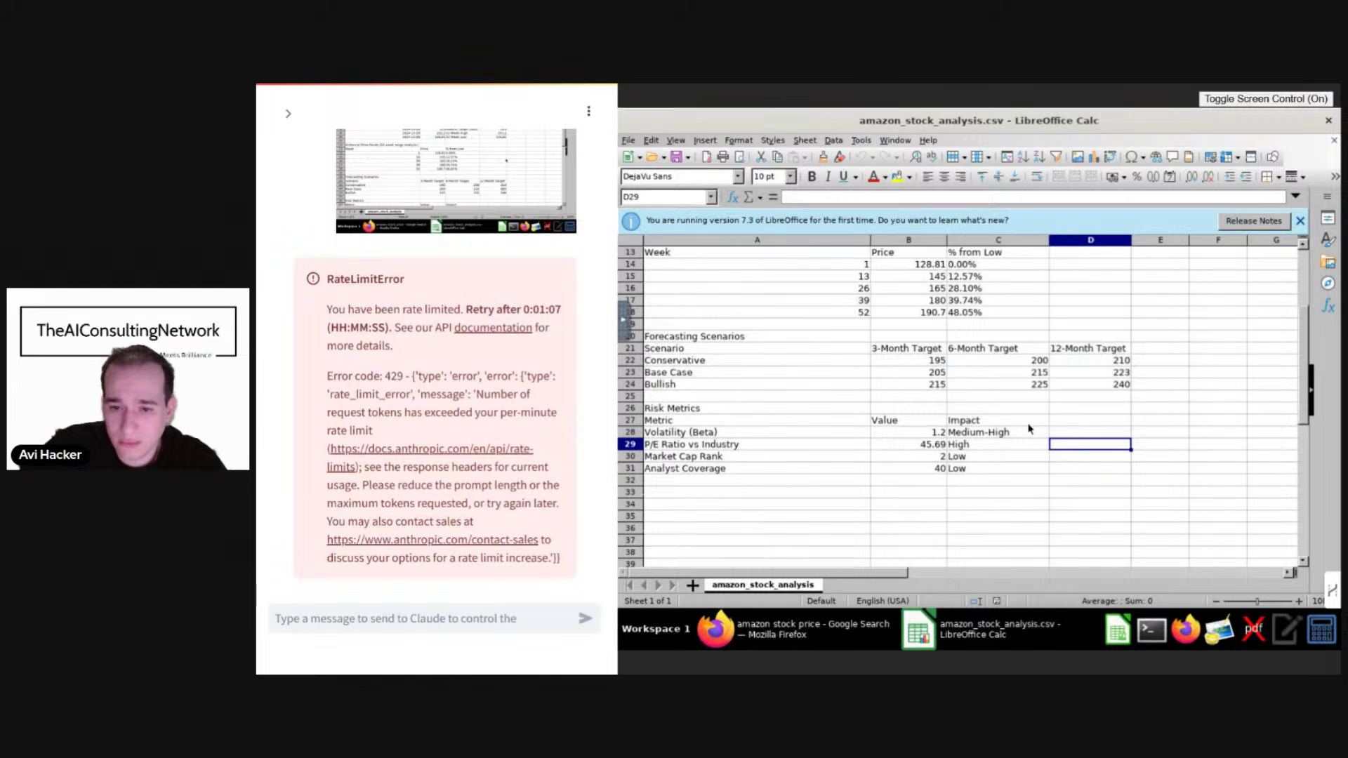
{"action": "scroll", "coordinate": [1033, 430], "scroll_direction": "up", "scroll_amount": 3}
{"action": "scroll", "coordinate": [1029, 429], "scroll_direction": "up", "scroll_amount": 1}
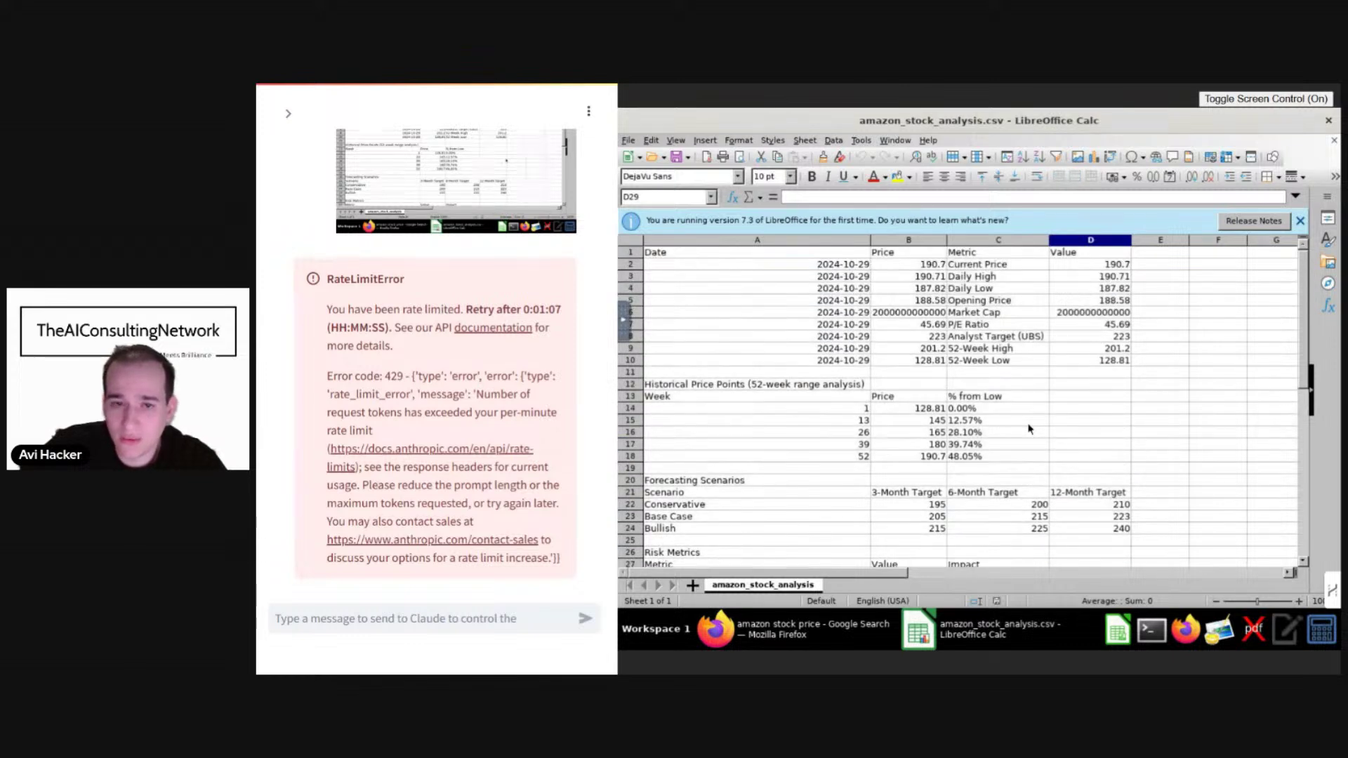
Dismiss the release notes notice in the spreadsheet and send Claude the message "now create a graph", repeating the request once.
{"action": "left_click", "coordinate": [1301, 222]}
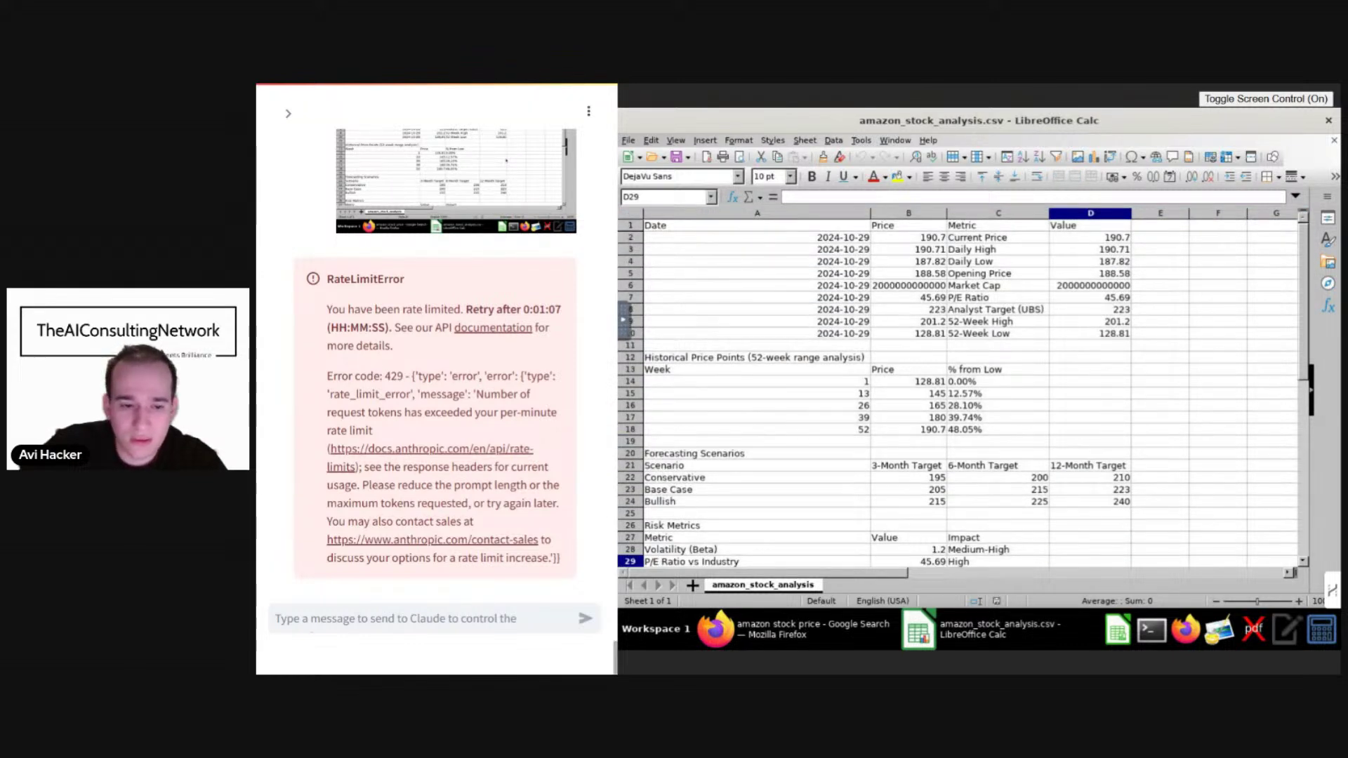
{"action": "left_click", "coordinate": [598, 615]}
{"action": "type", "text": "n"}
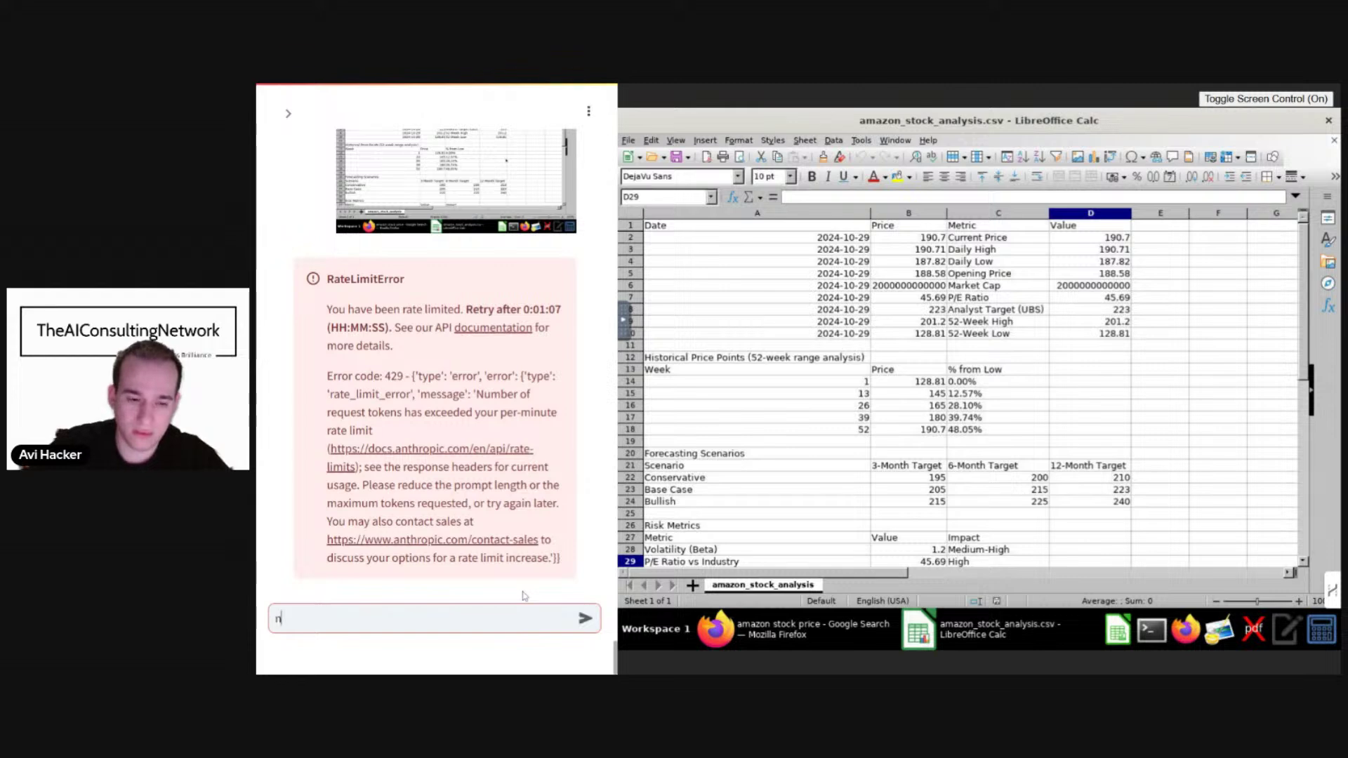
{"action": "type", "text": "ow calcu"}
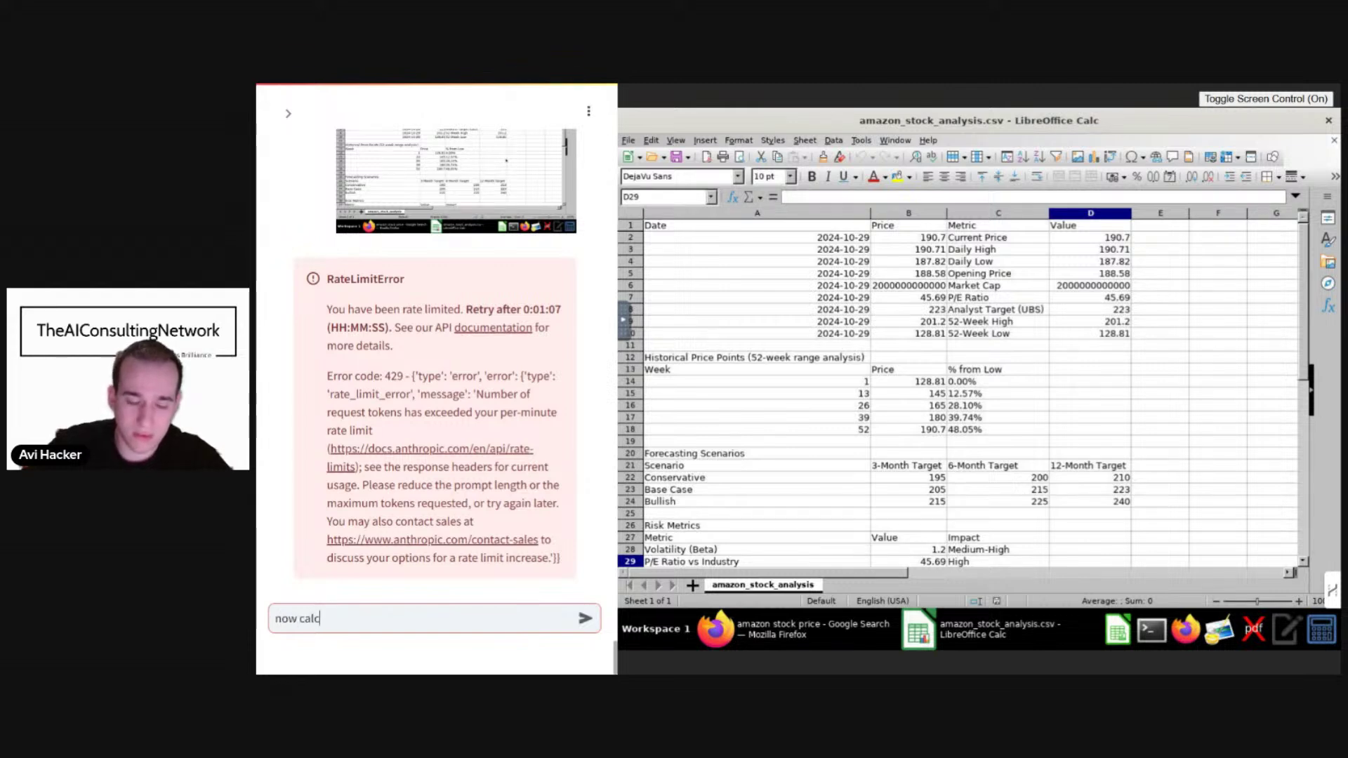
{"action": "key", "text": "BackSpace"}
{"action": "key", "text": "BackSpace"}
{"action": "key", "text": "BackSpace"}
{"action": "key", "text": "BackSpace"}
{"action": "key", "text": "BackSpace"}
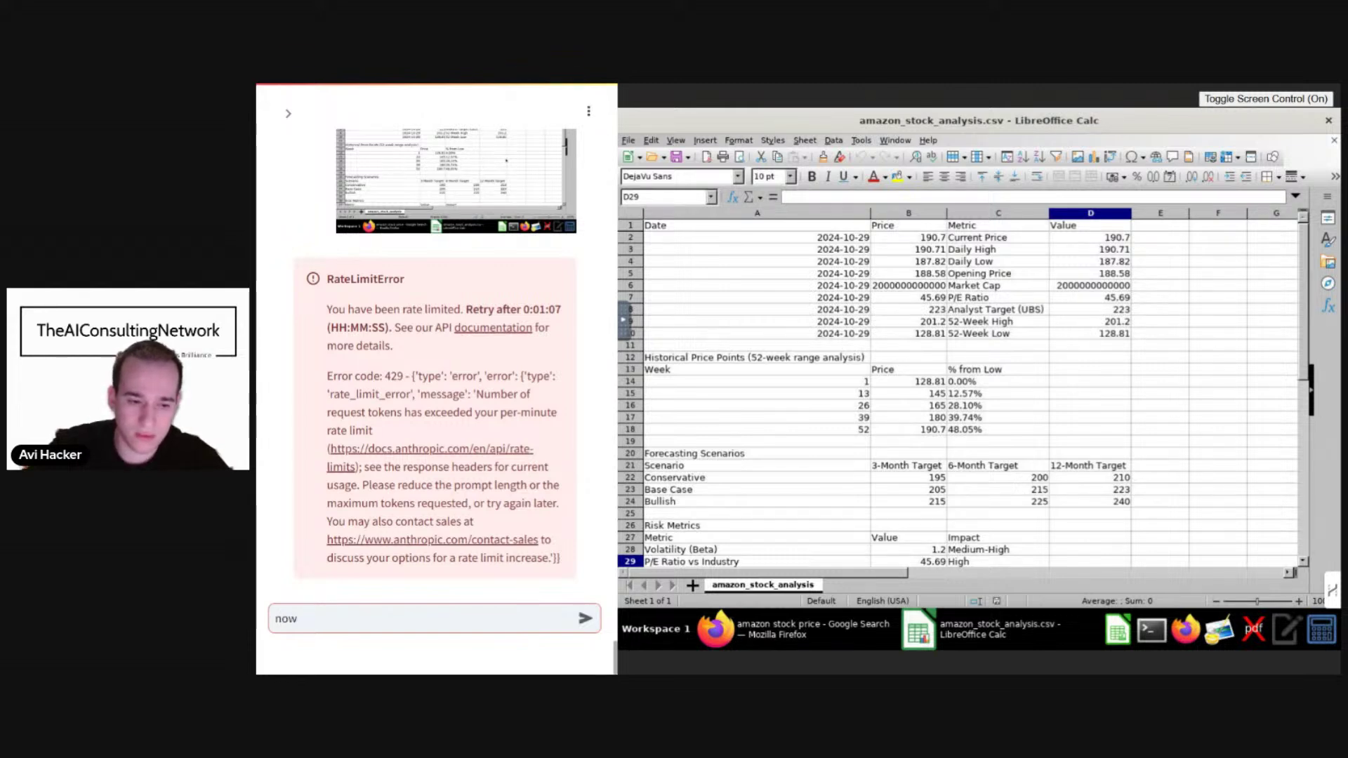
{"action": "type", "text": "create a "}
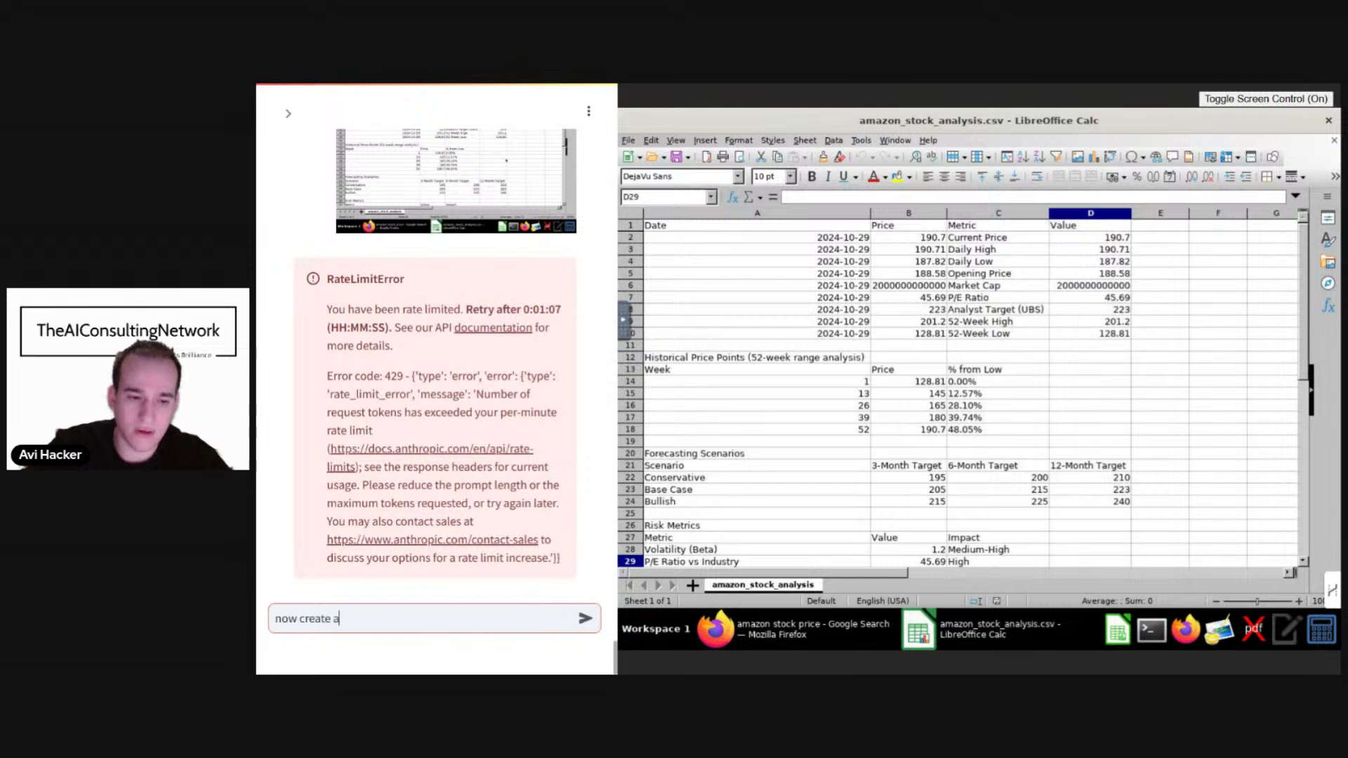
{"action": "type", "text": "graph"}
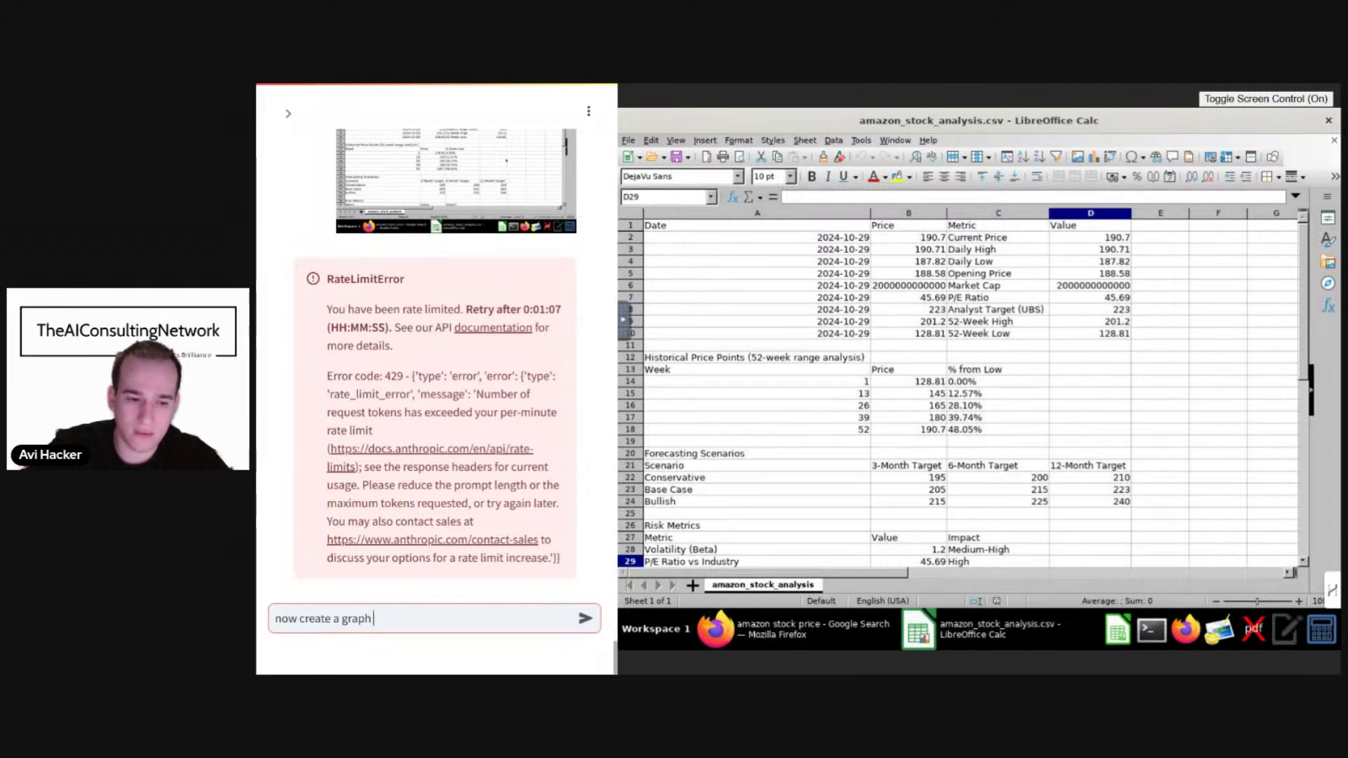
{"action": "key", "text": "Return"}
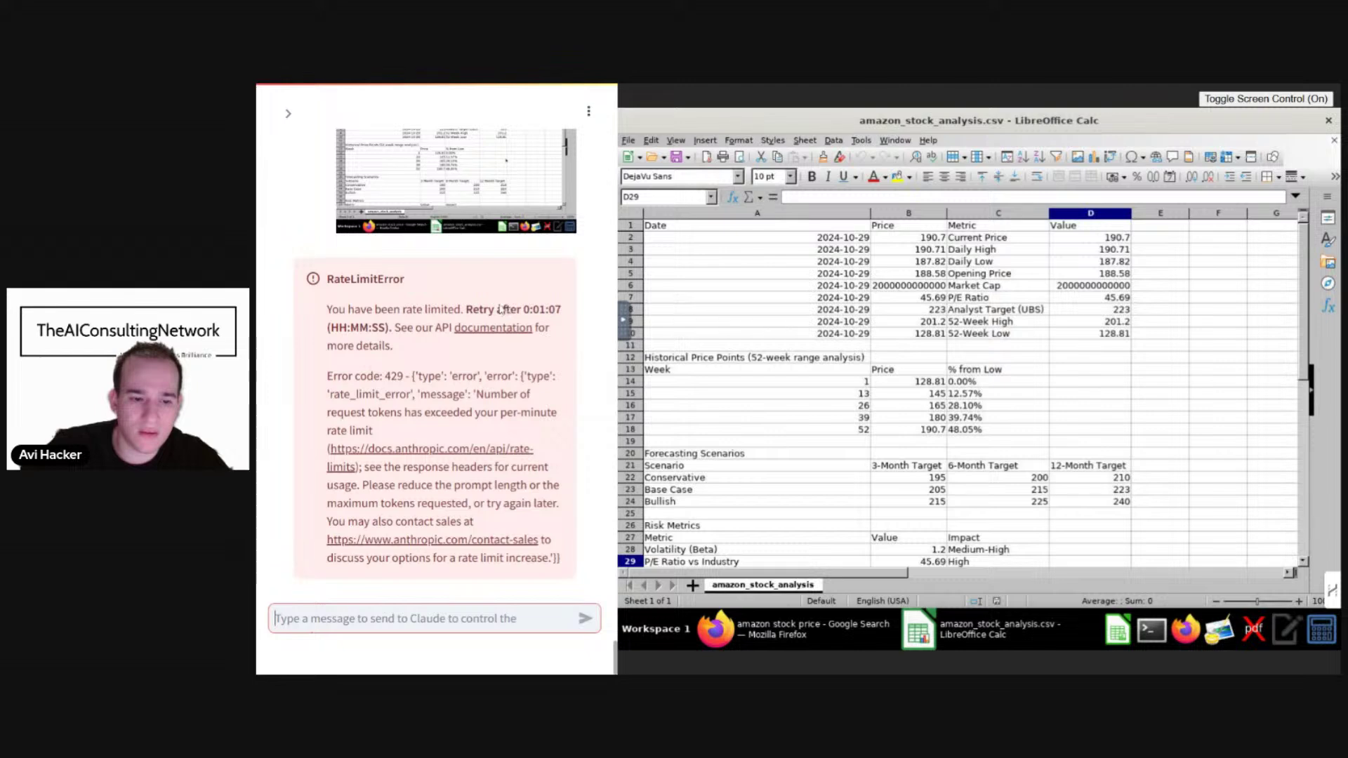
{"action": "type", "text": "now create a graph"}
{"action": "key", "text": "Return"}
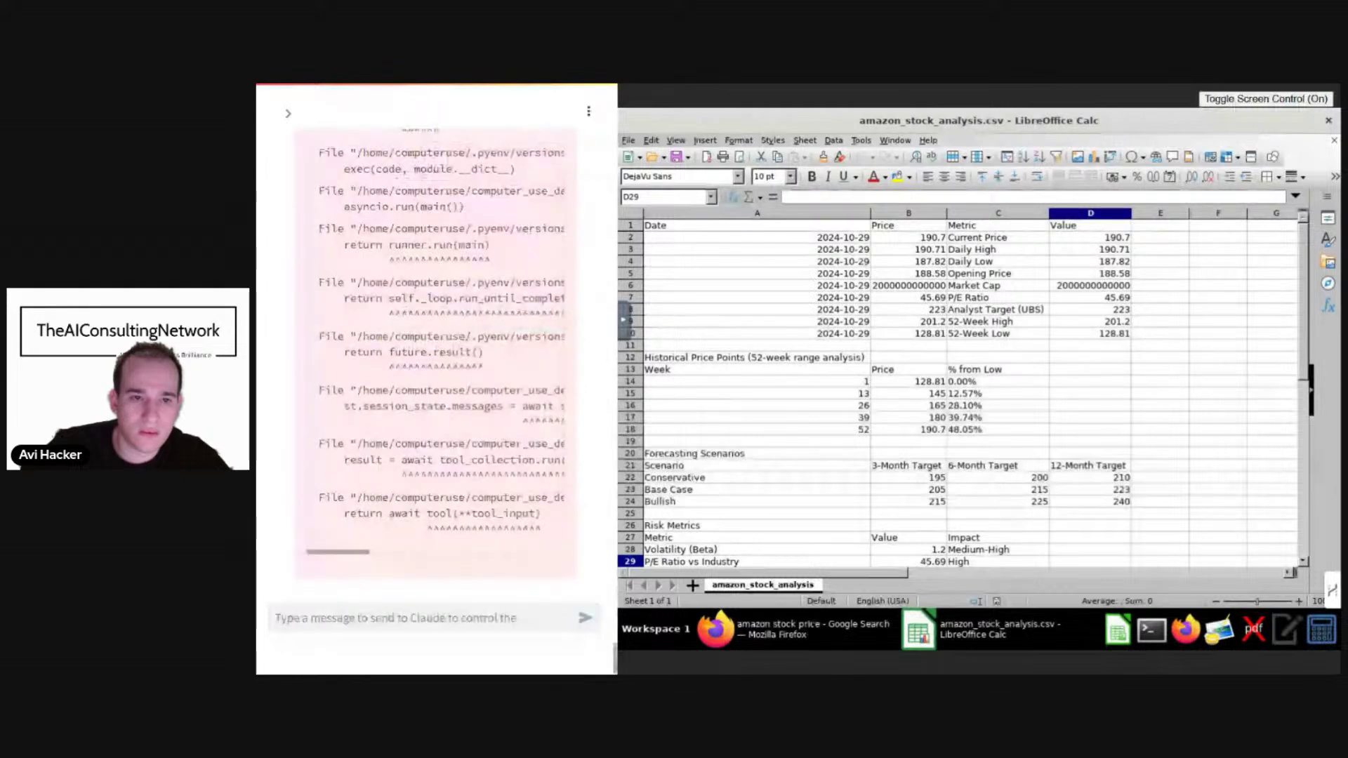
Send Claude the message "take this information and summarize in a document" and check the error details in the chat.
{"action": "scroll", "coordinate": [483, 457], "scroll_direction": "up", "scroll_amount": 4}
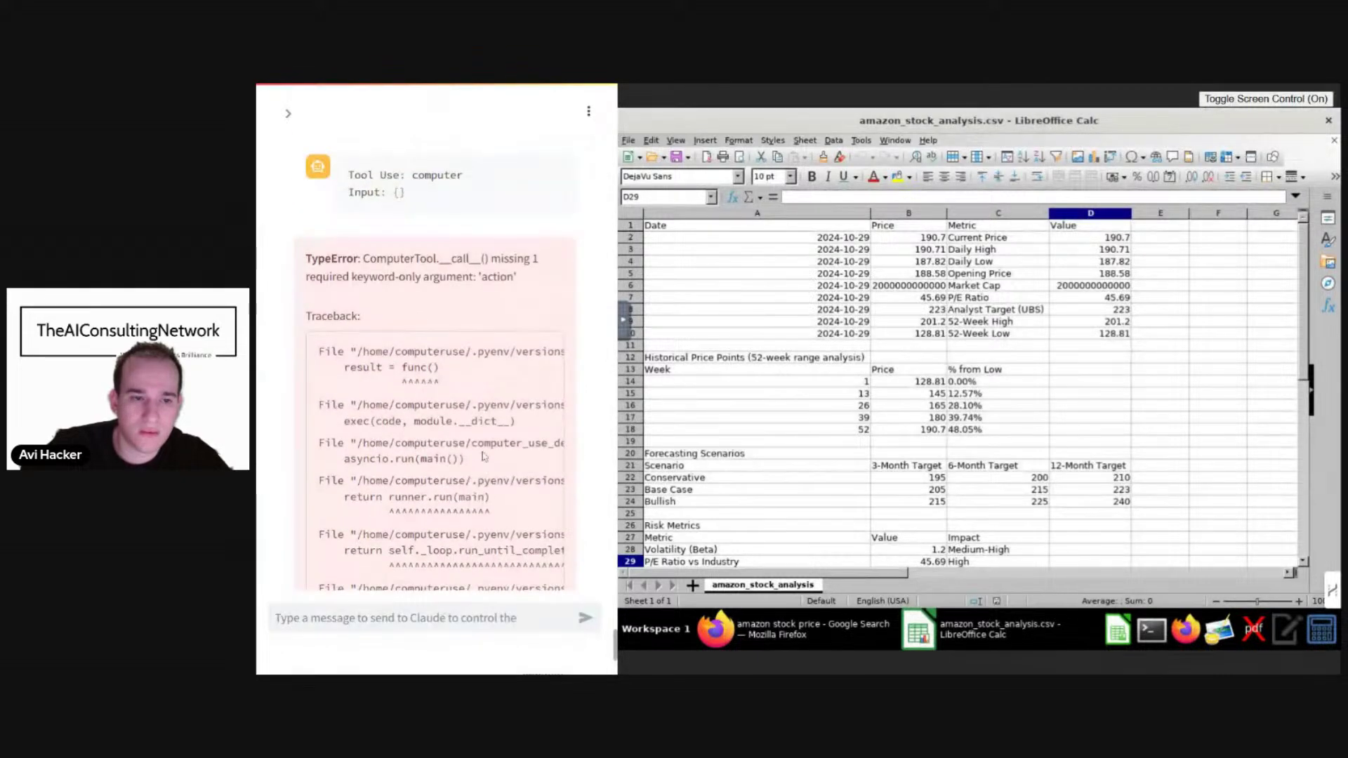
{"action": "scroll", "coordinate": [484, 457], "scroll_direction": "down", "scroll_amount": 4}
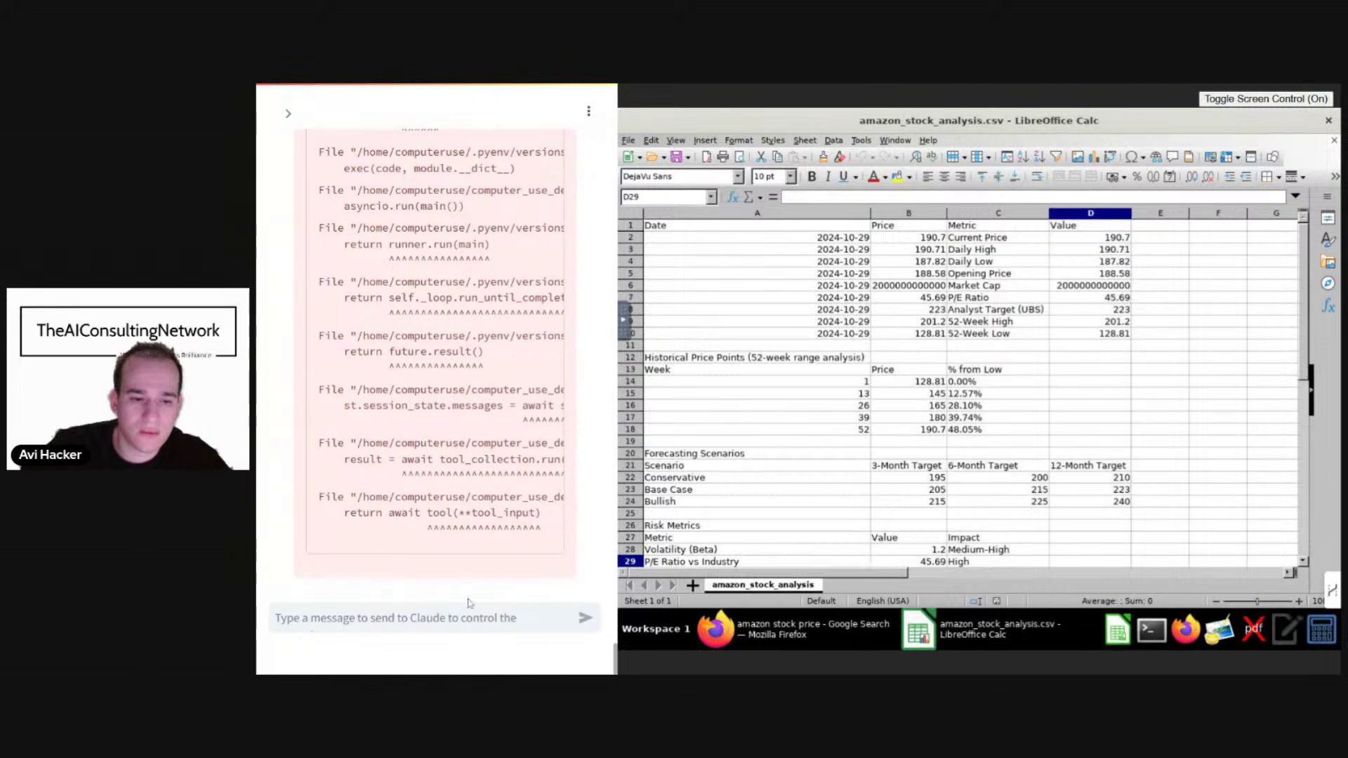
{"action": "left_click", "coordinate": [599, 616]}
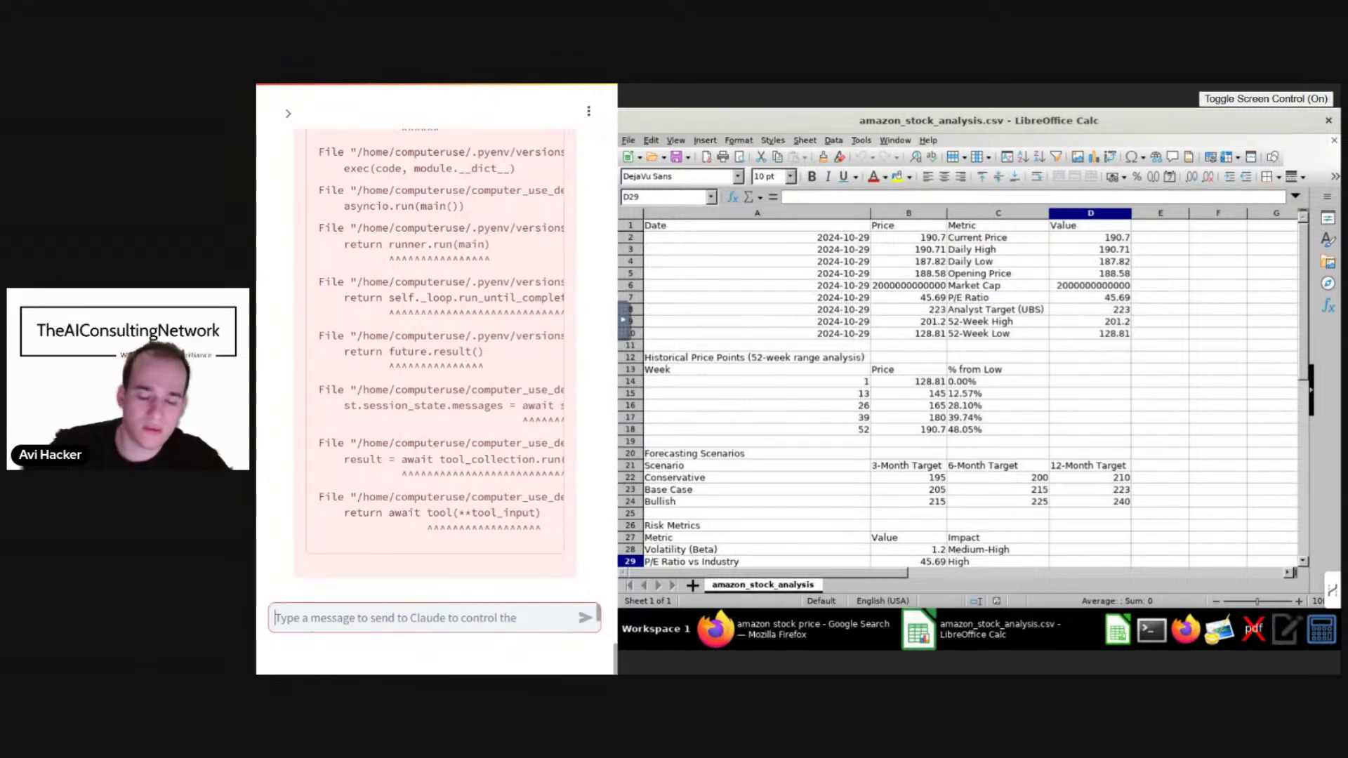
{"action": "type", "text": "take this "}
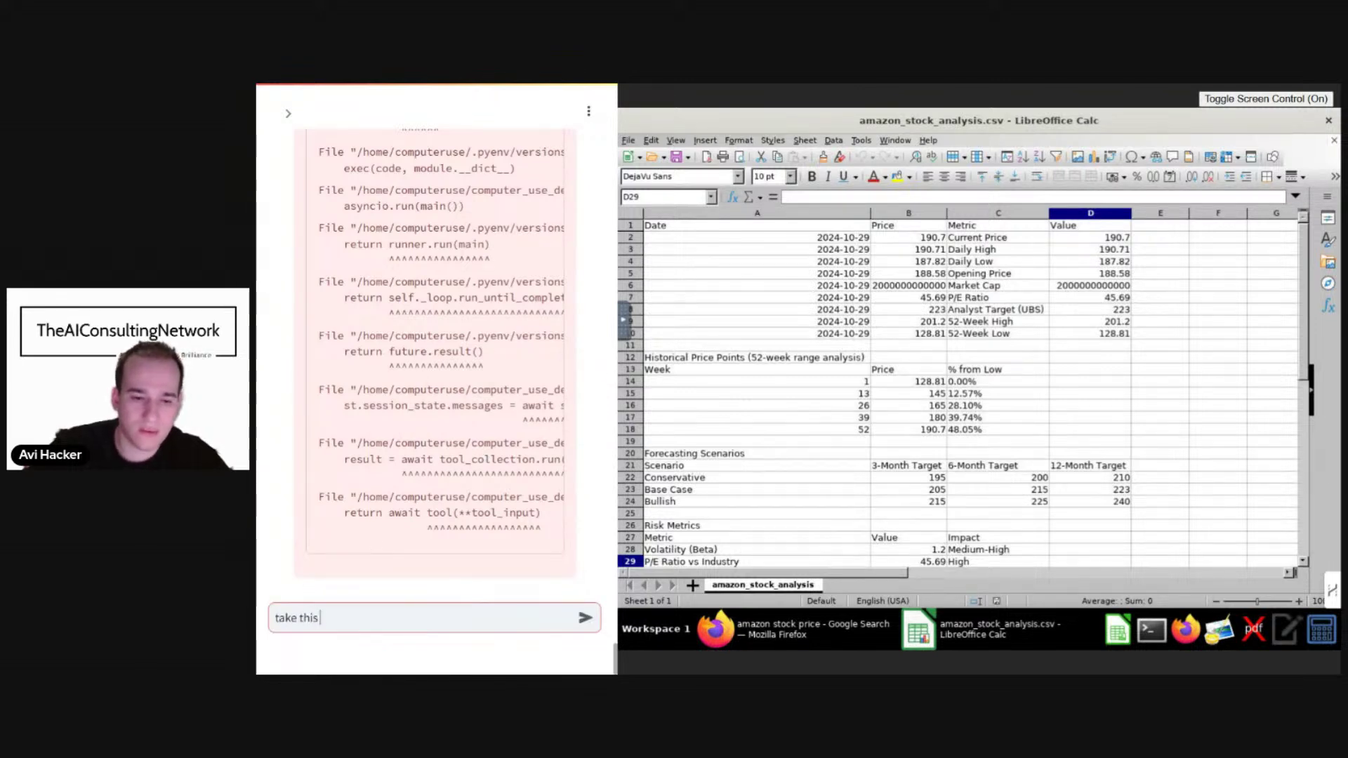
{"action": "type", "text": "information and "}
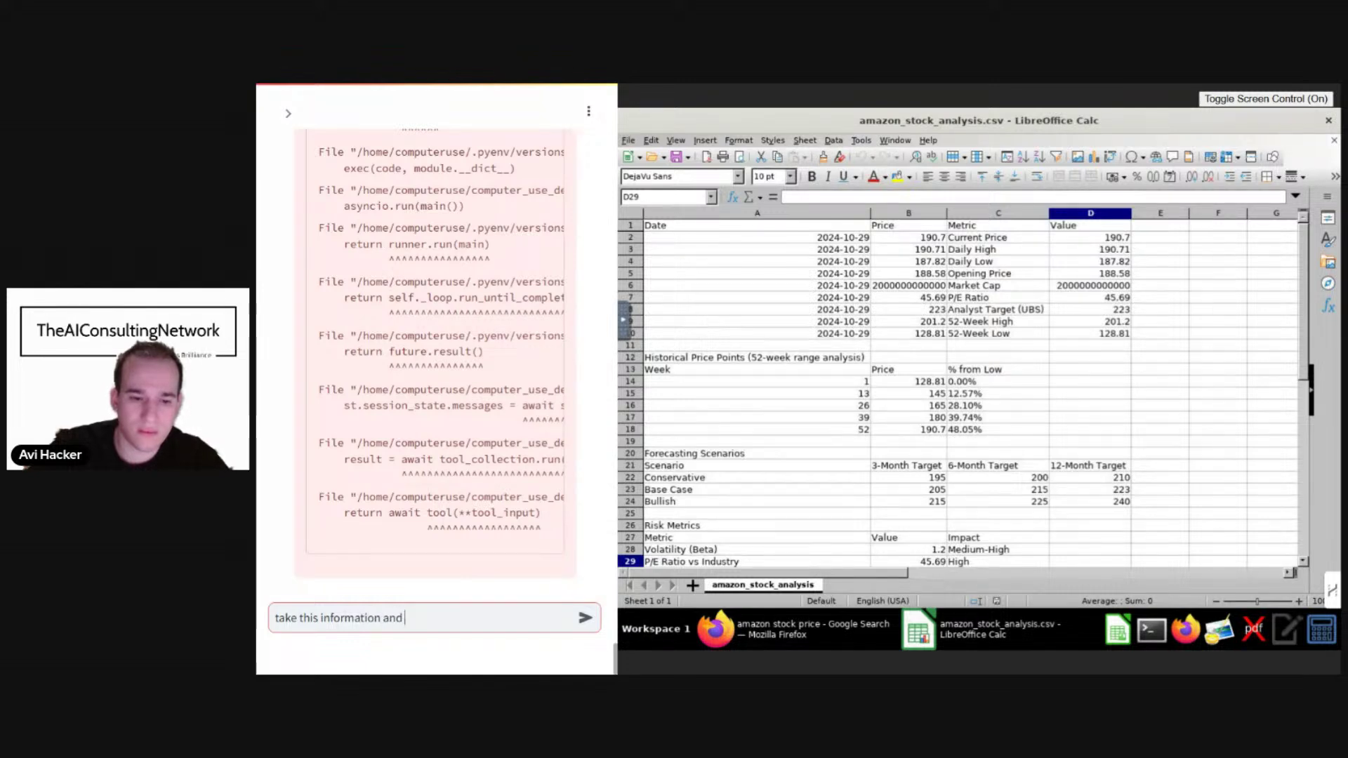
{"action": "type", "text": "summa"}
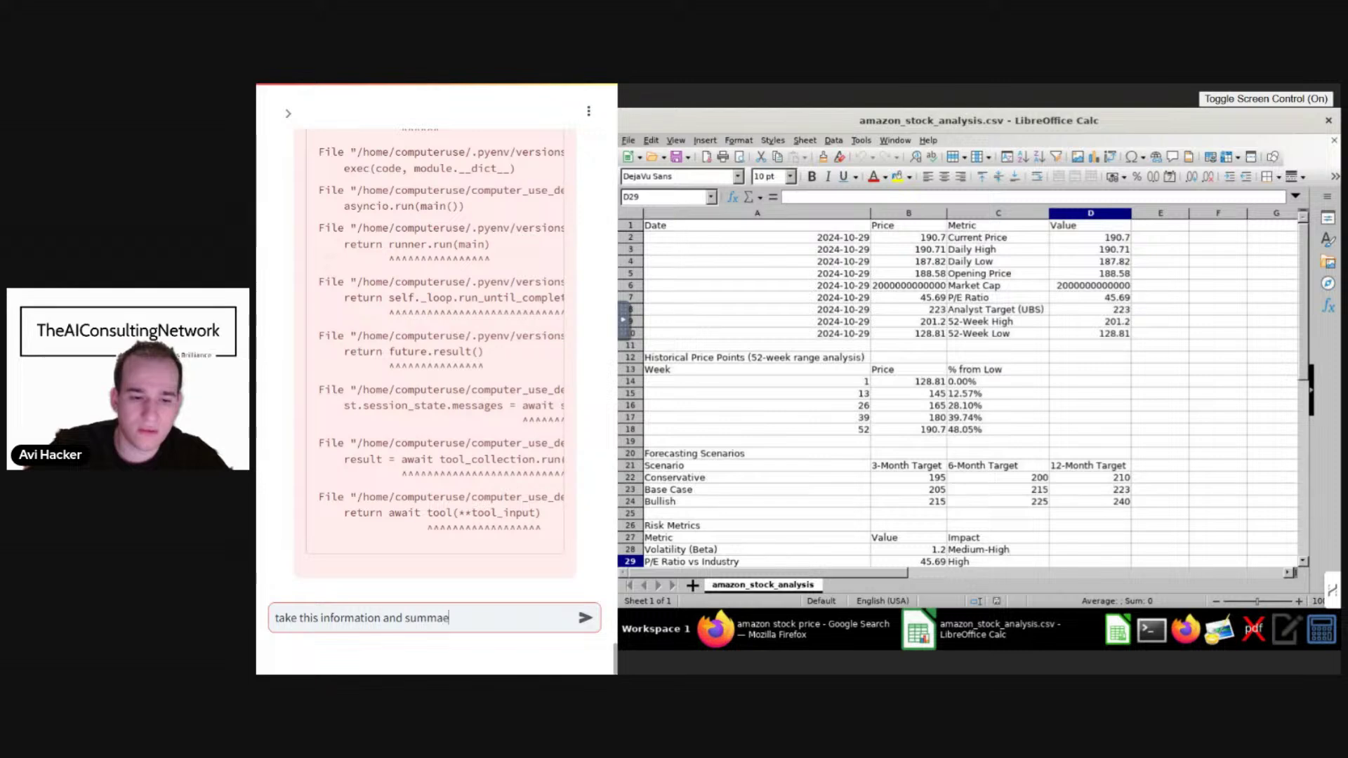
{"action": "type", "text": "ri"}
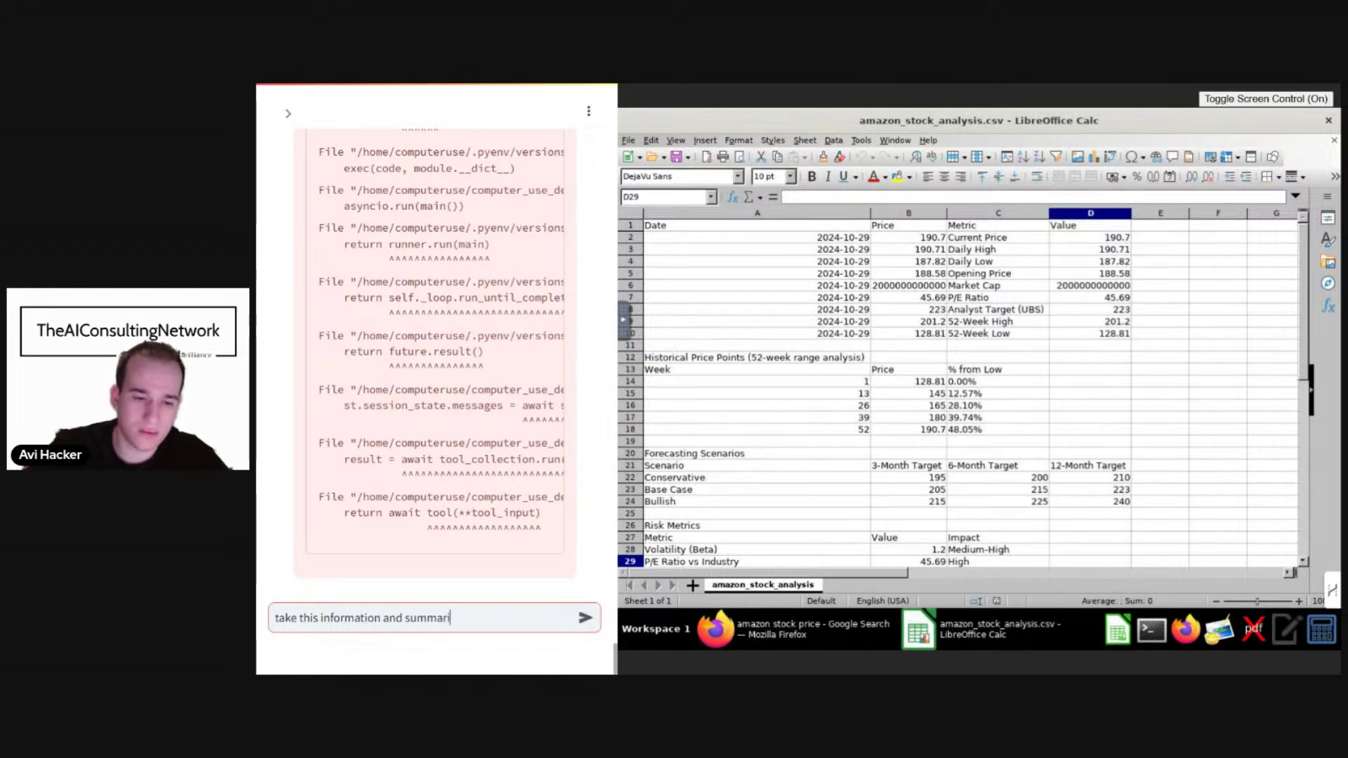
{"action": "type", "text": "ze in a document"}
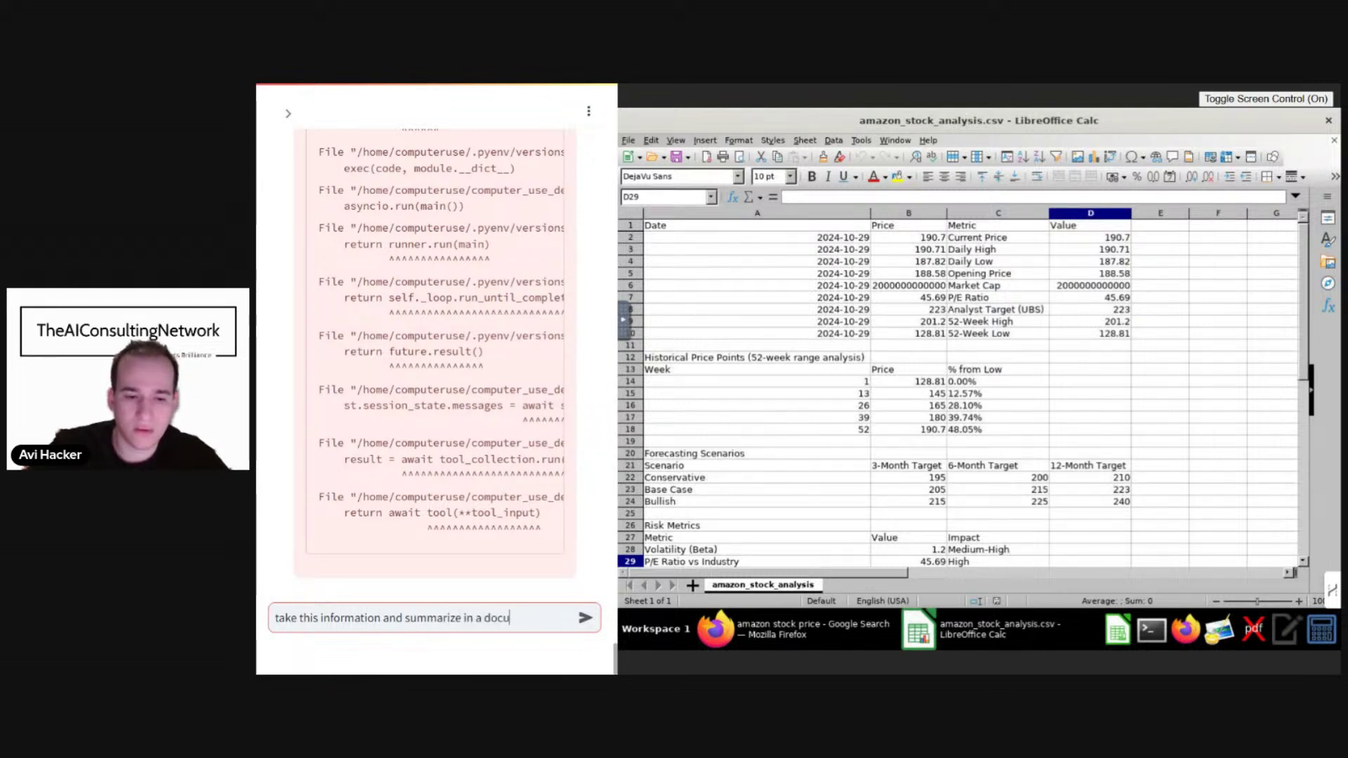
{"action": "key", "text": "Return"}
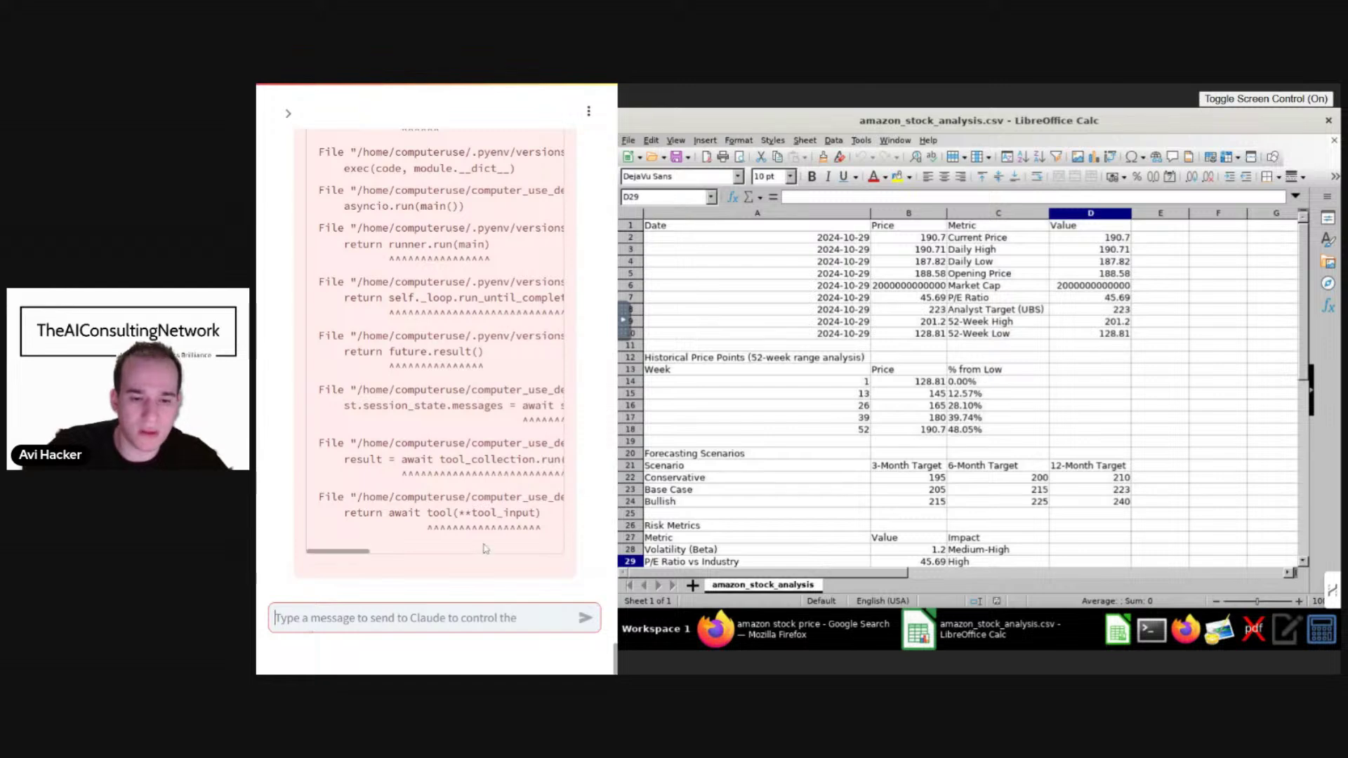
{"action": "key", "text": "Return"}
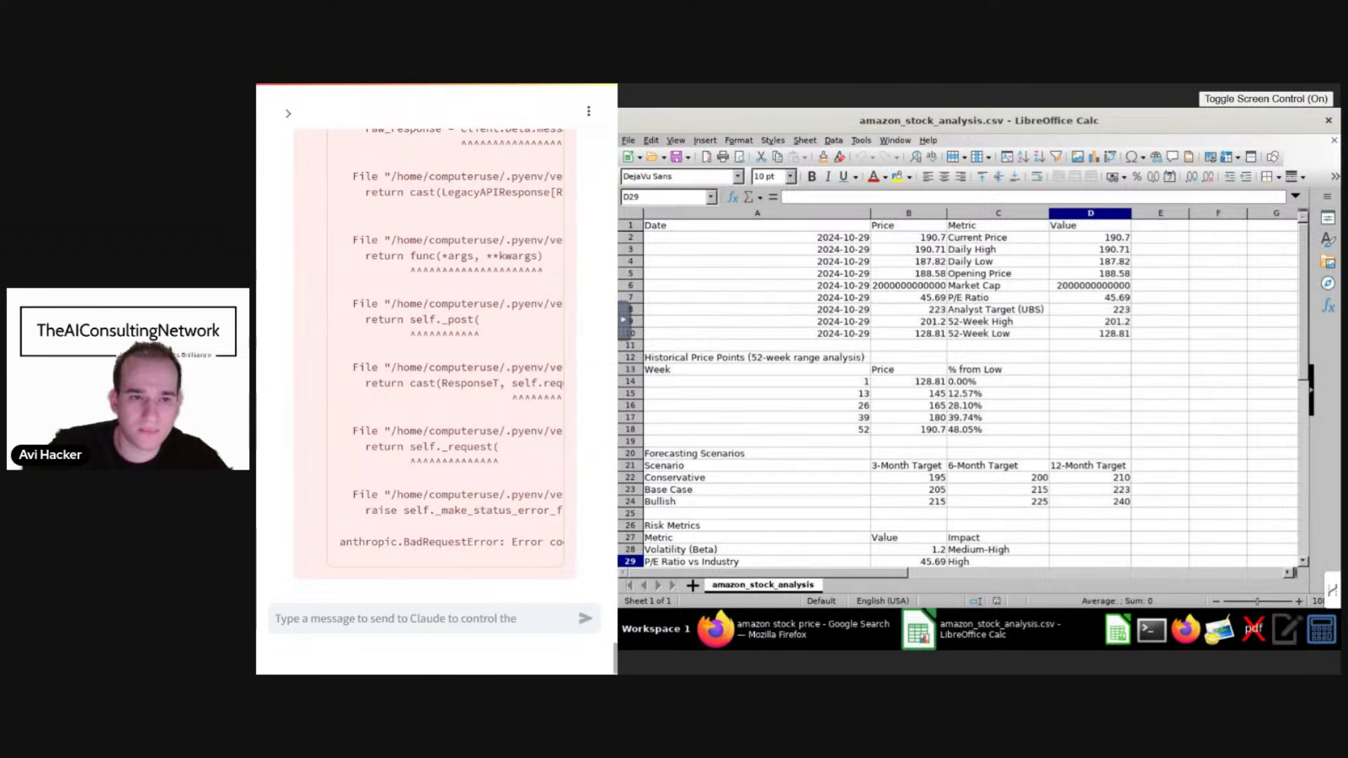
{"action": "scroll", "coordinate": [575, 516], "scroll_direction": "up", "scroll_amount": 5}
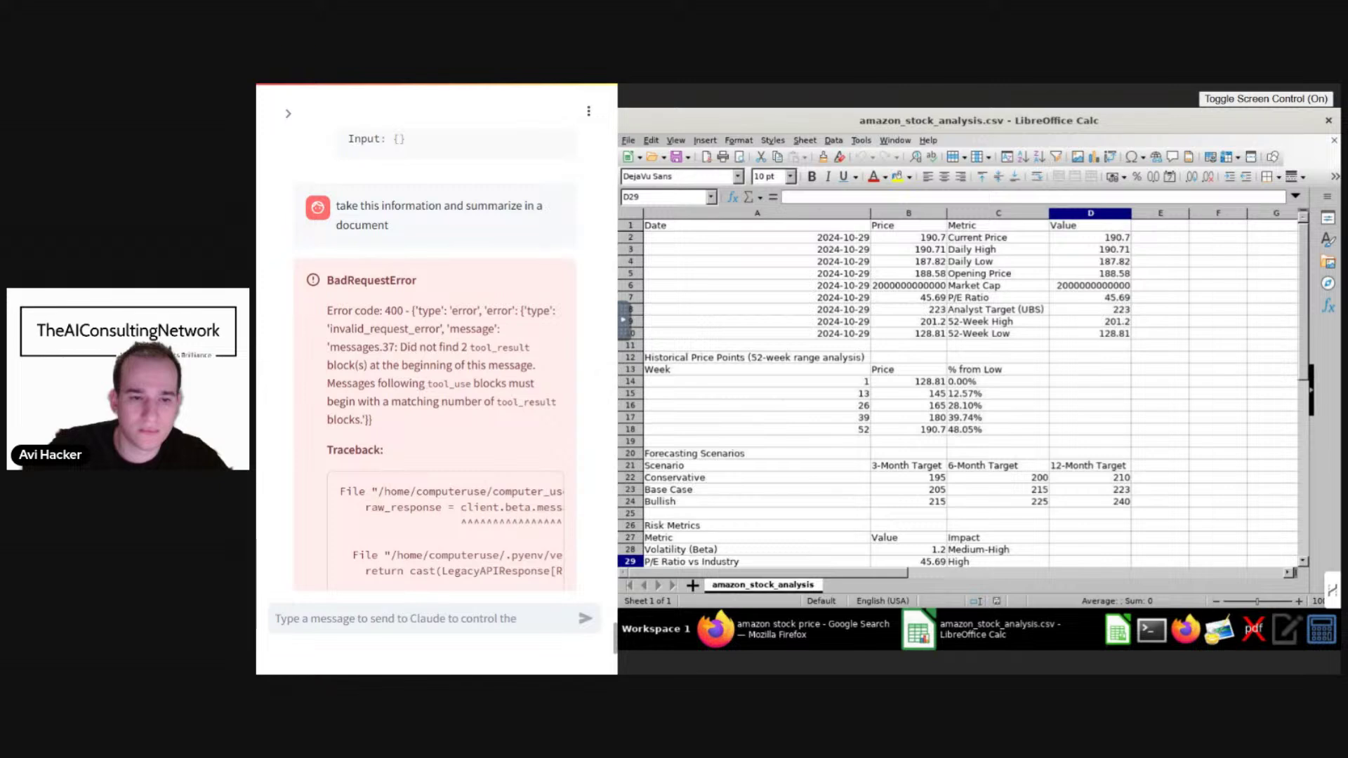
{"action": "scroll", "coordinate": [436, 358], "scroll_direction": "down", "scroll_amount": 5}
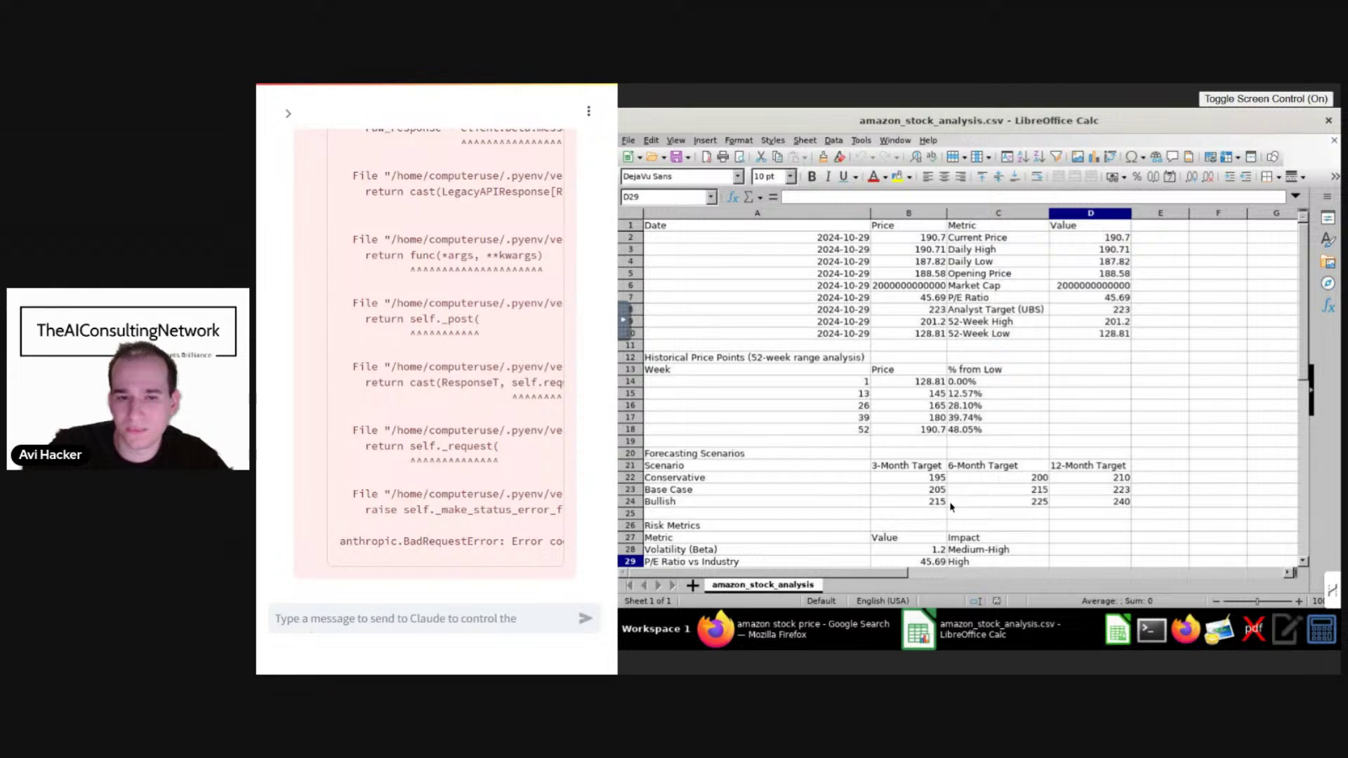
Send Claude the message "now do the same for google".
{"action": "left_click", "coordinate": [599, 615]}
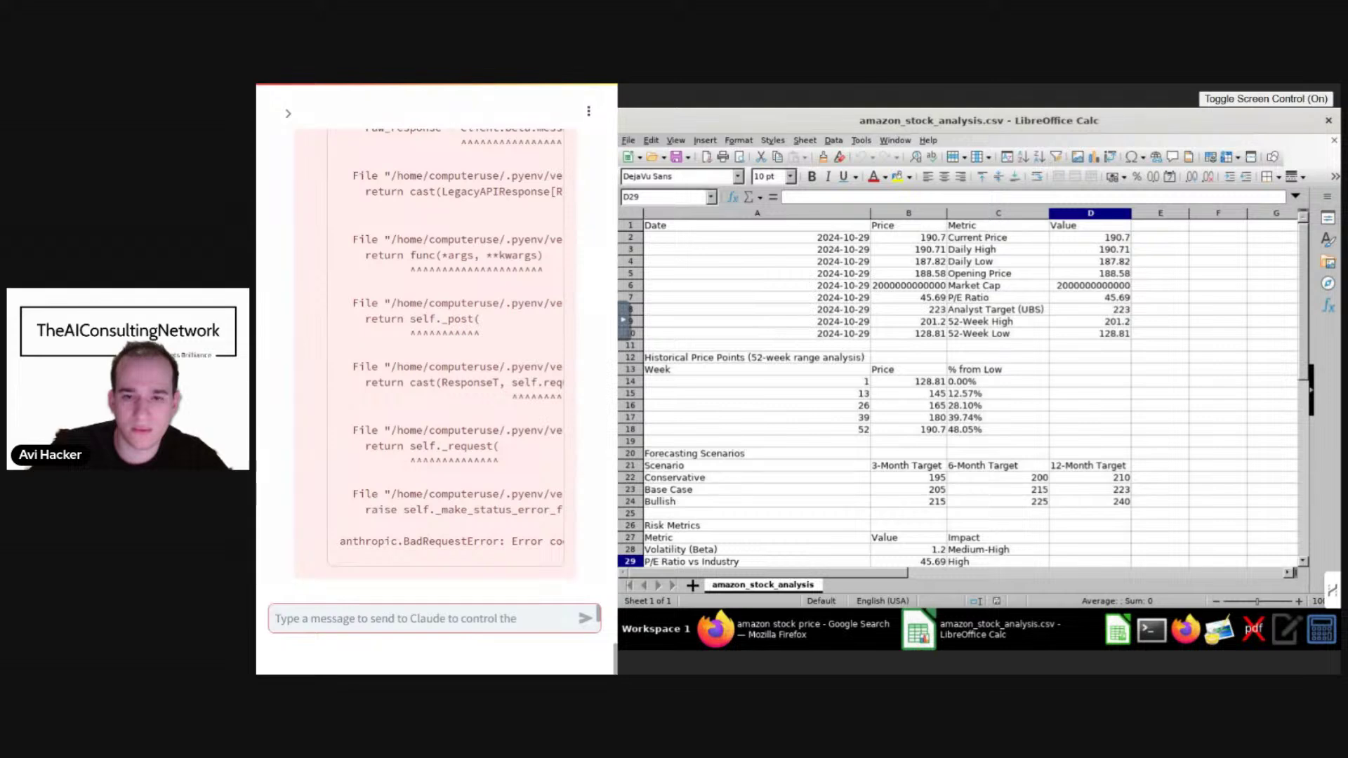
{"action": "type", "text": "no"}
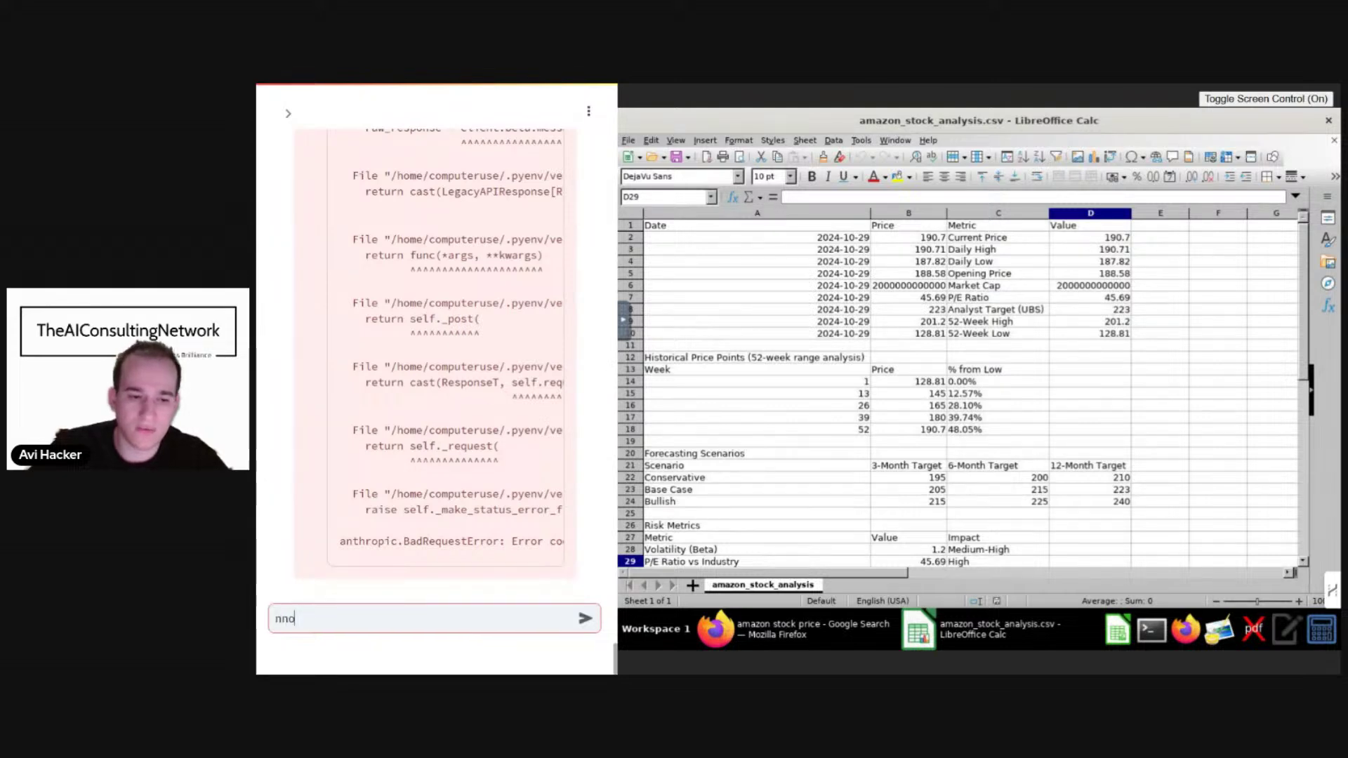
{"action": "type", "text": "w find"}
{"action": "key", "text": "BackSpace"}
{"action": "key", "text": "BackSpace"}
{"action": "key", "text": "BackSpace"}
{"action": "key", "text": "BackSpace"}
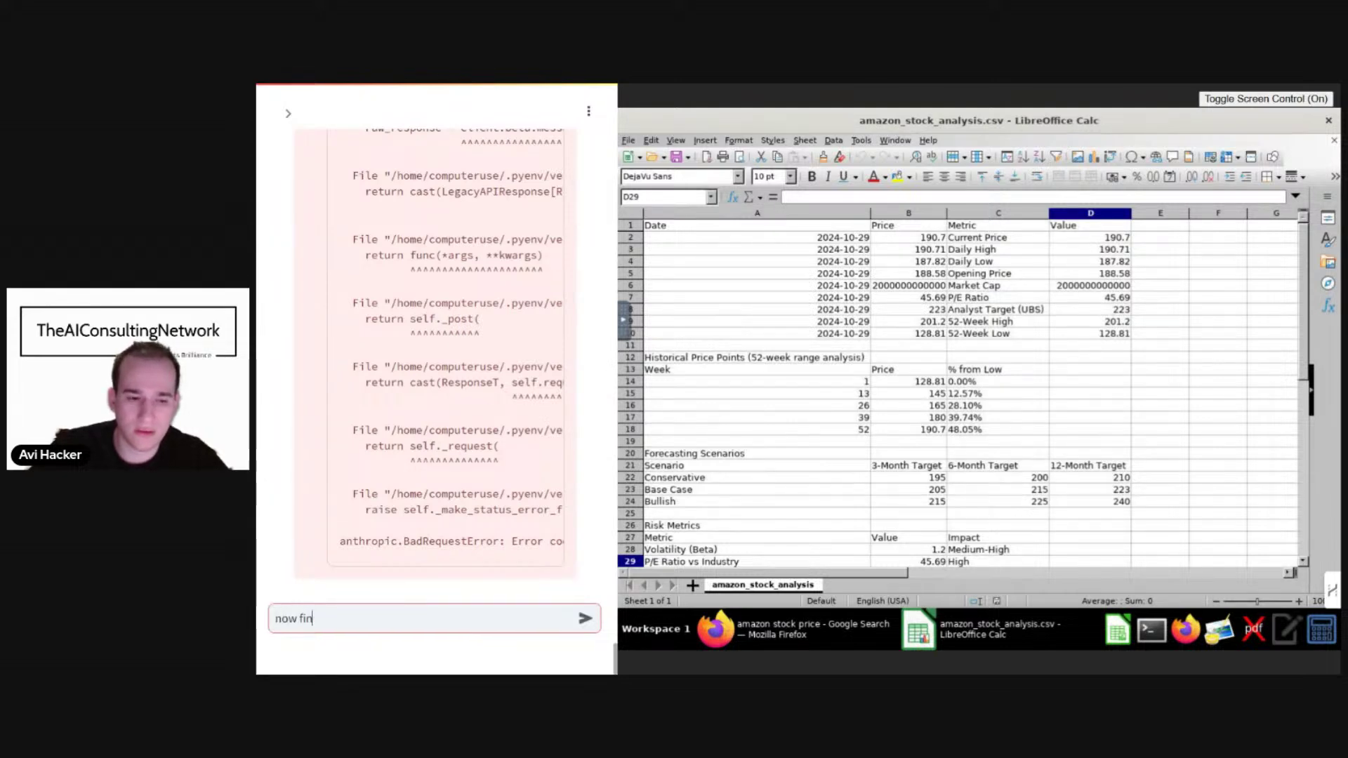
{"action": "type", "text": "do the samw"}
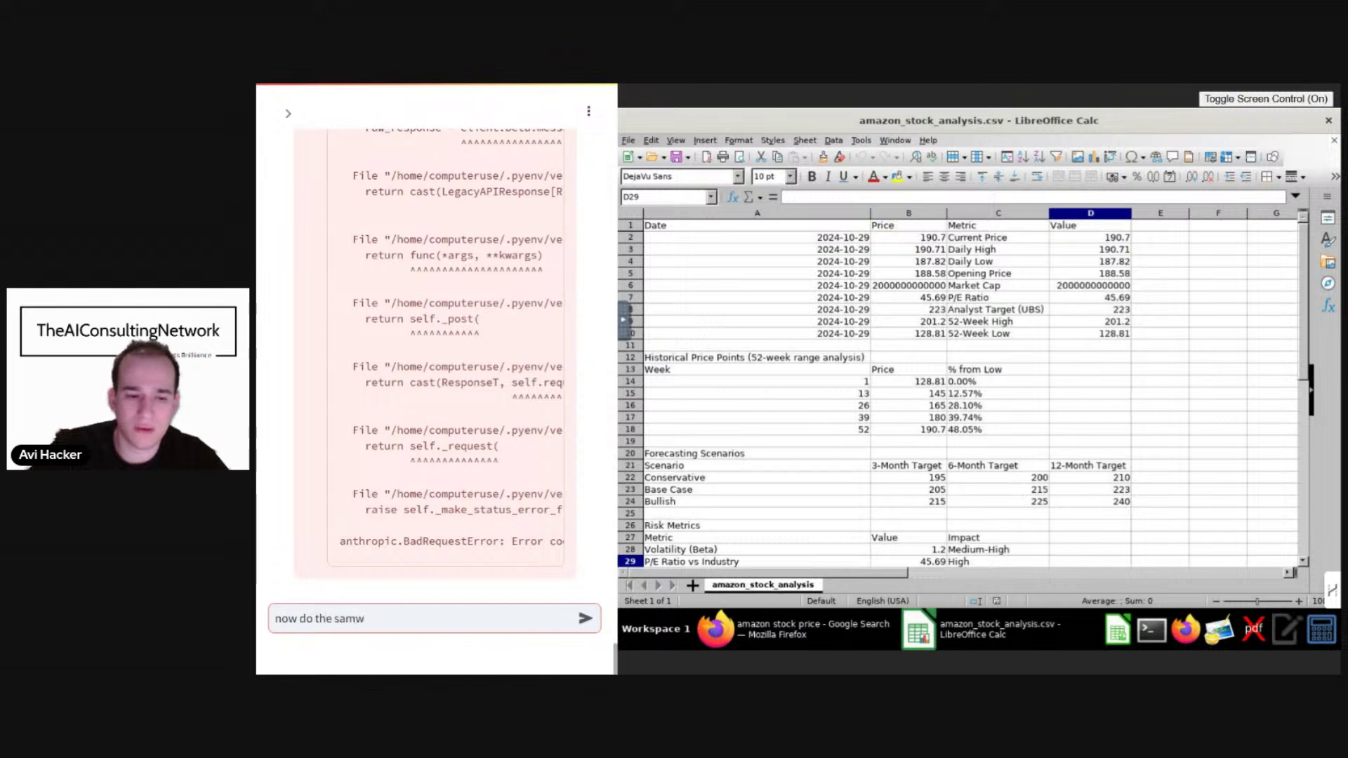
{"action": "key", "text": "BackSpace"}
{"action": "type", "text": "e for"}
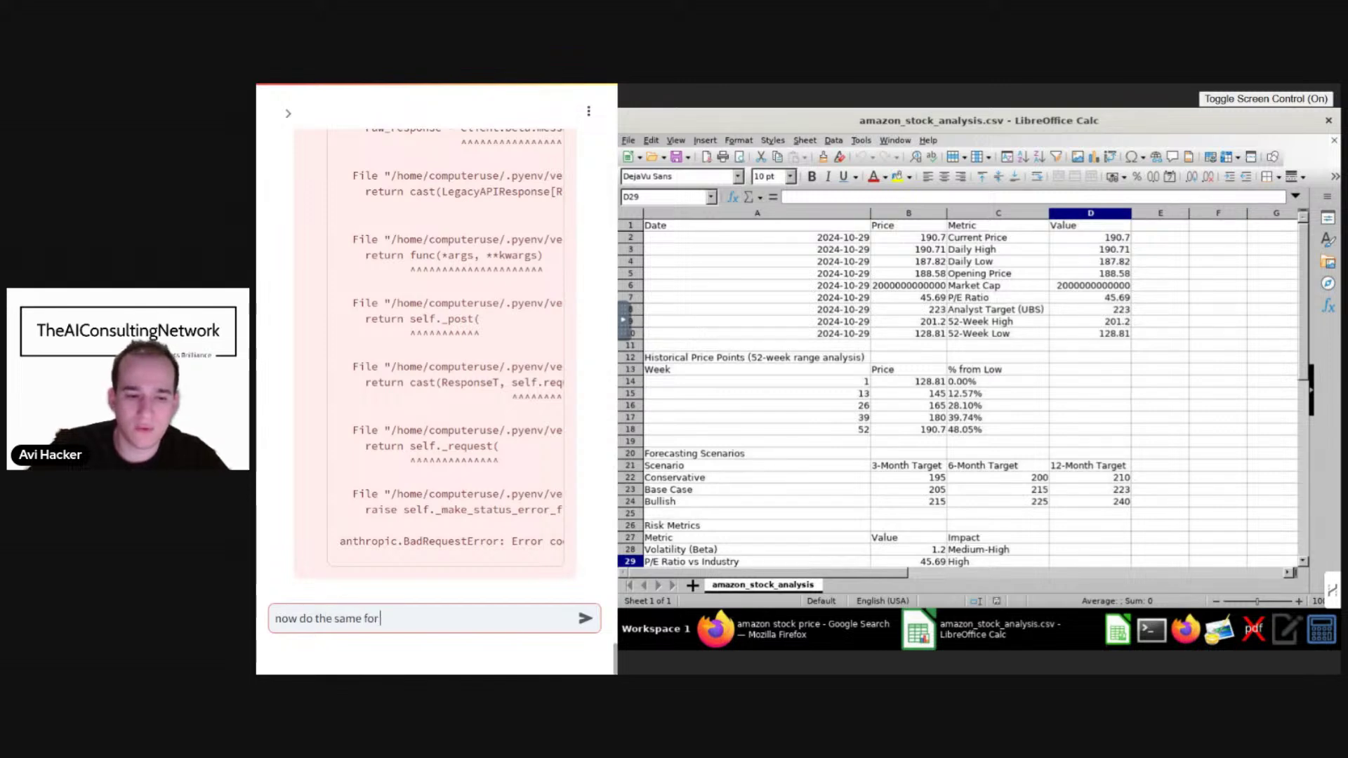
{"action": "type", "text": " google"}
{"action": "key", "text": "Return"}
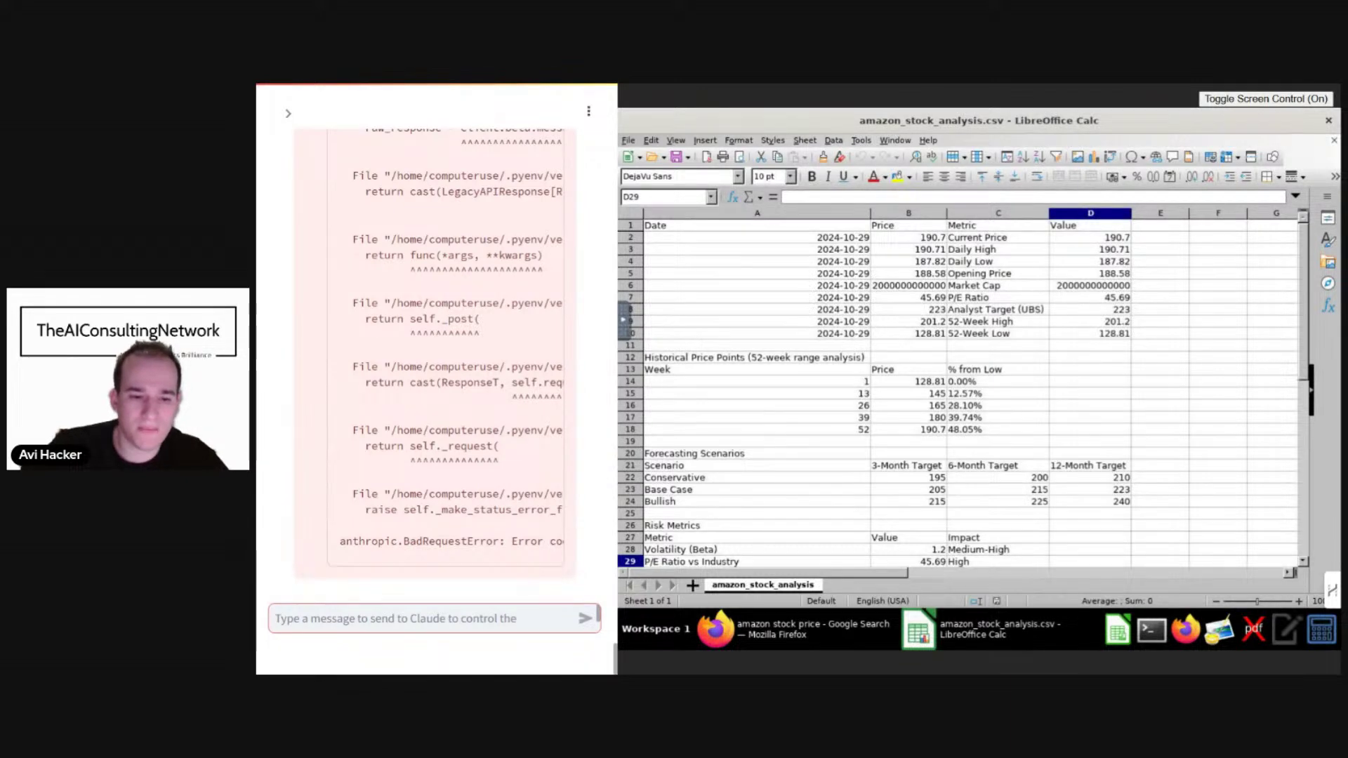
{"action": "key", "text": "Return"}
Examine the chat's latest messages and the error below the Google request.
{"action": "scroll", "coordinate": [524, 499], "scroll_direction": "up", "scroll_amount": 2}
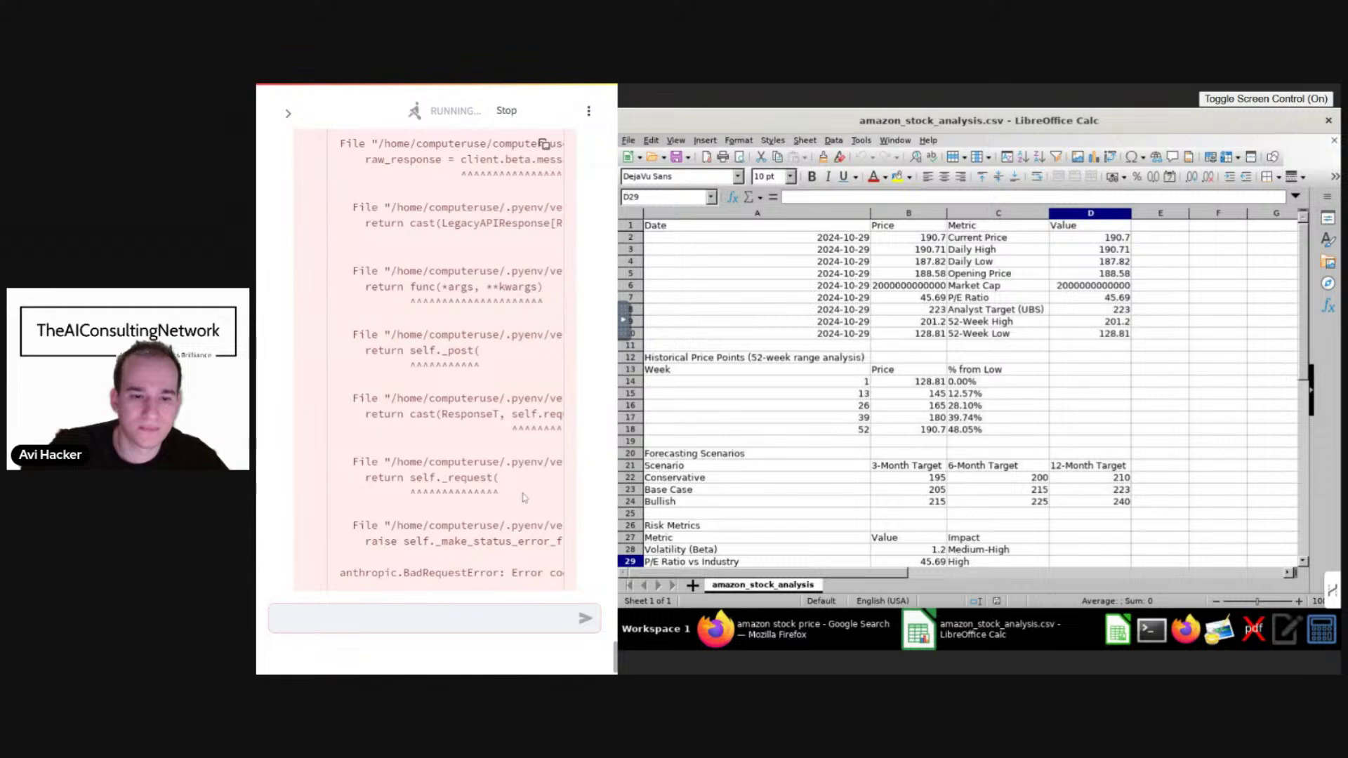
{"action": "scroll", "coordinate": [523, 498], "scroll_direction": "up", "scroll_amount": 2}
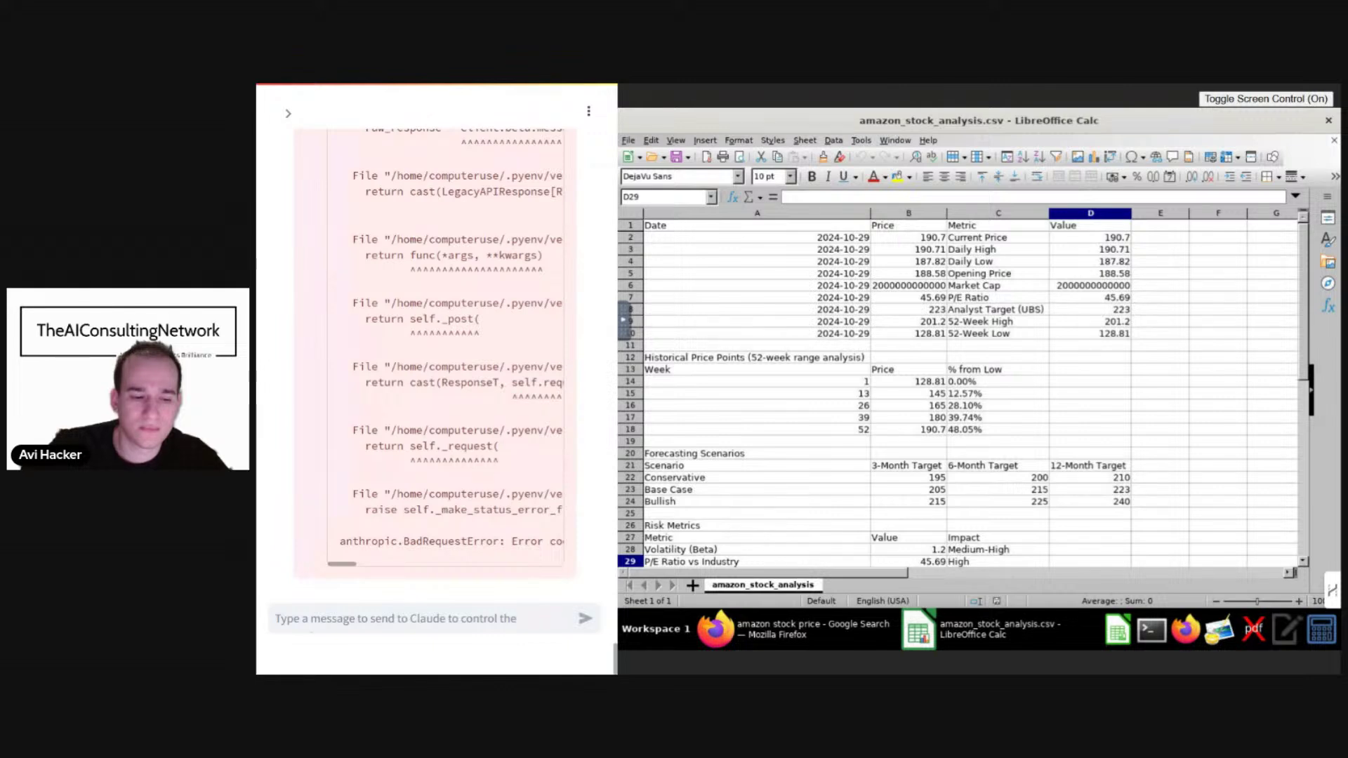
{"action": "scroll", "coordinate": [435, 421], "scroll_direction": "up", "scroll_amount": 7}
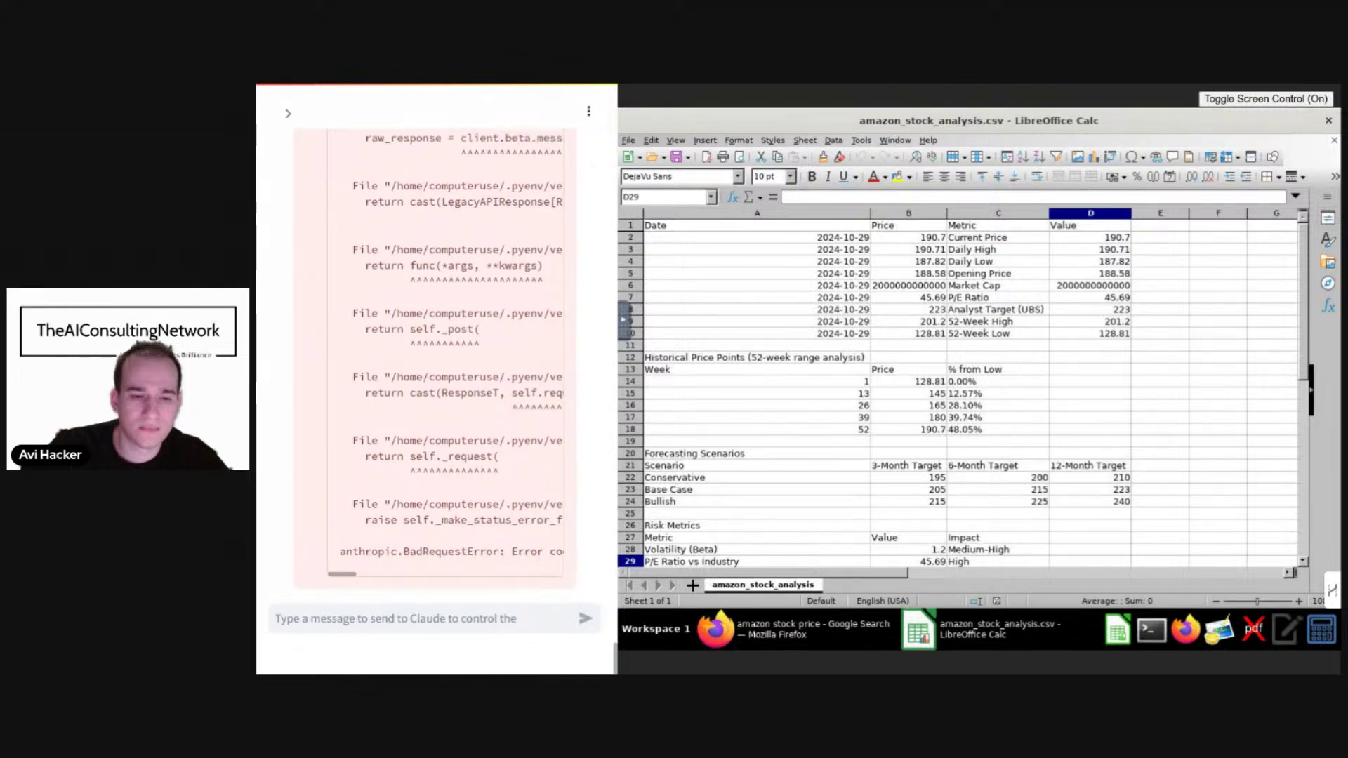
{"action": "scroll", "coordinate": [435, 421], "scroll_direction": "down", "scroll_amount": 3}
{"action": "scroll", "coordinate": [545, 405], "scroll_direction": "down", "scroll_amount": 4}
{"action": "scroll", "coordinate": [544, 405], "scroll_direction": "up", "scroll_amount": 9}
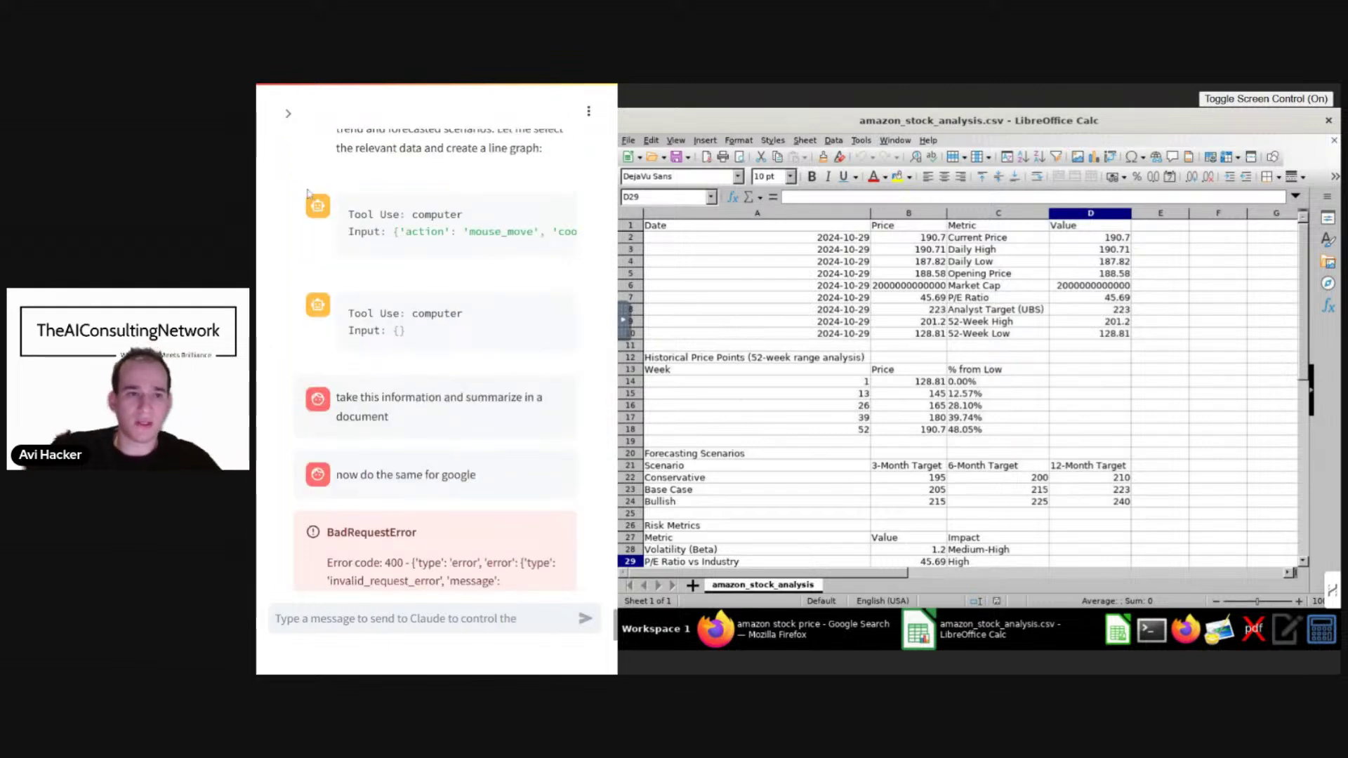
Reset the Claude computer use environment from its settings and return to the cleared chat.
{"action": "left_click", "coordinate": [287, 114]}
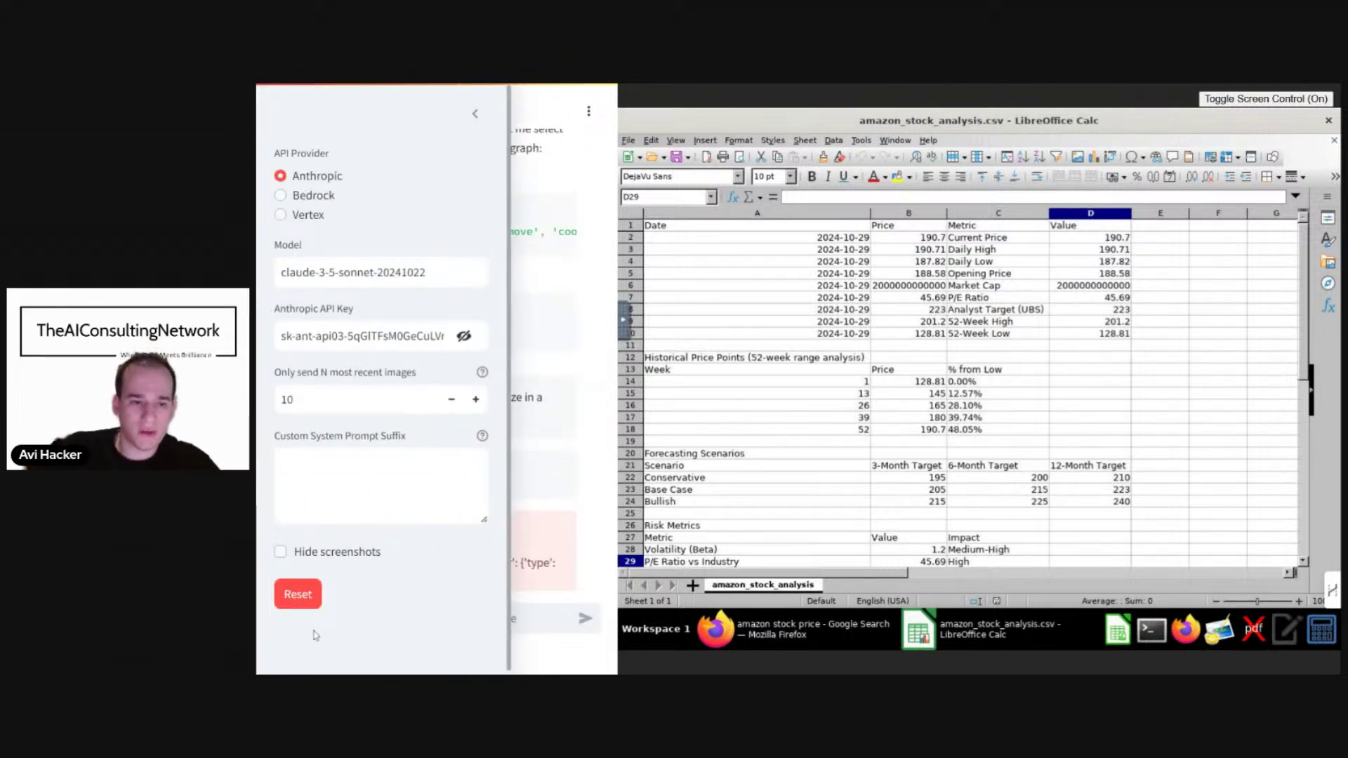
{"action": "left_click", "coordinate": [299, 602]}
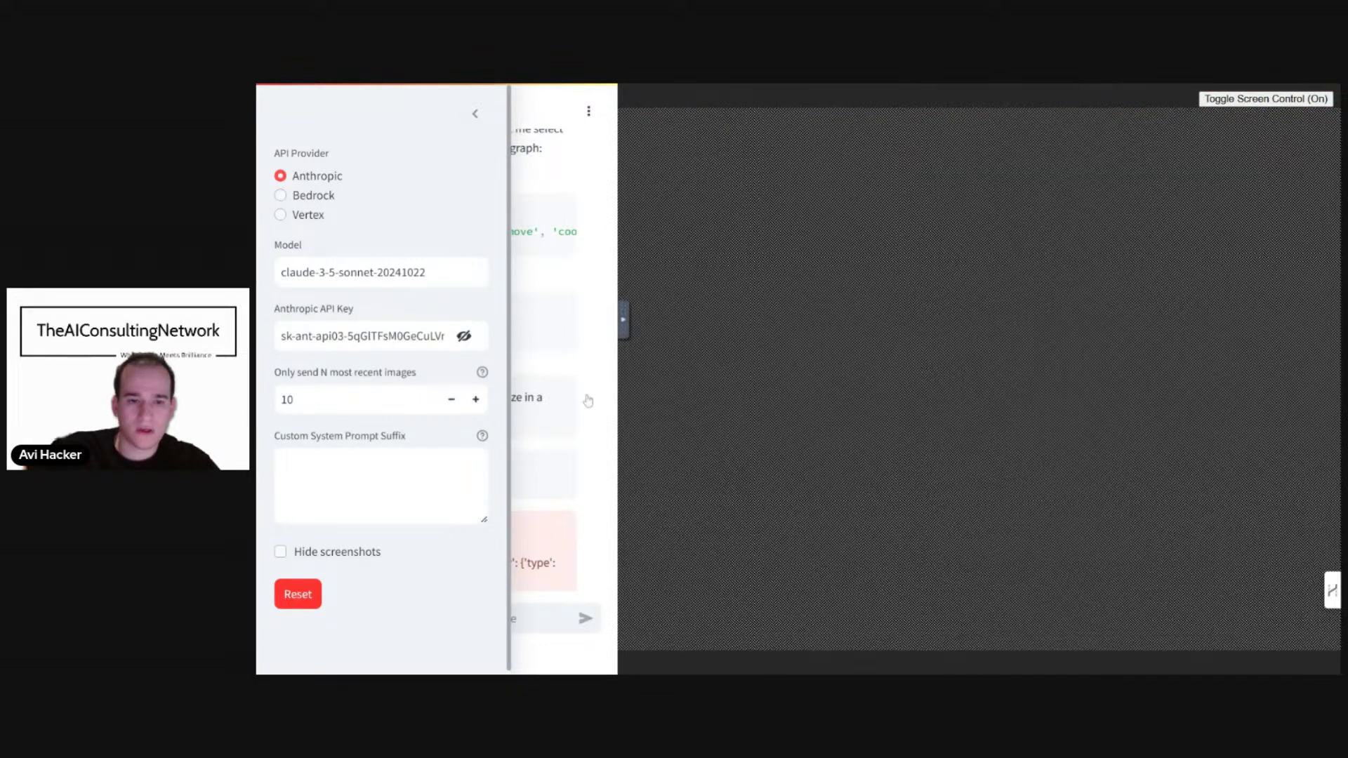
{"action": "left_click", "coordinate": [474, 113]}
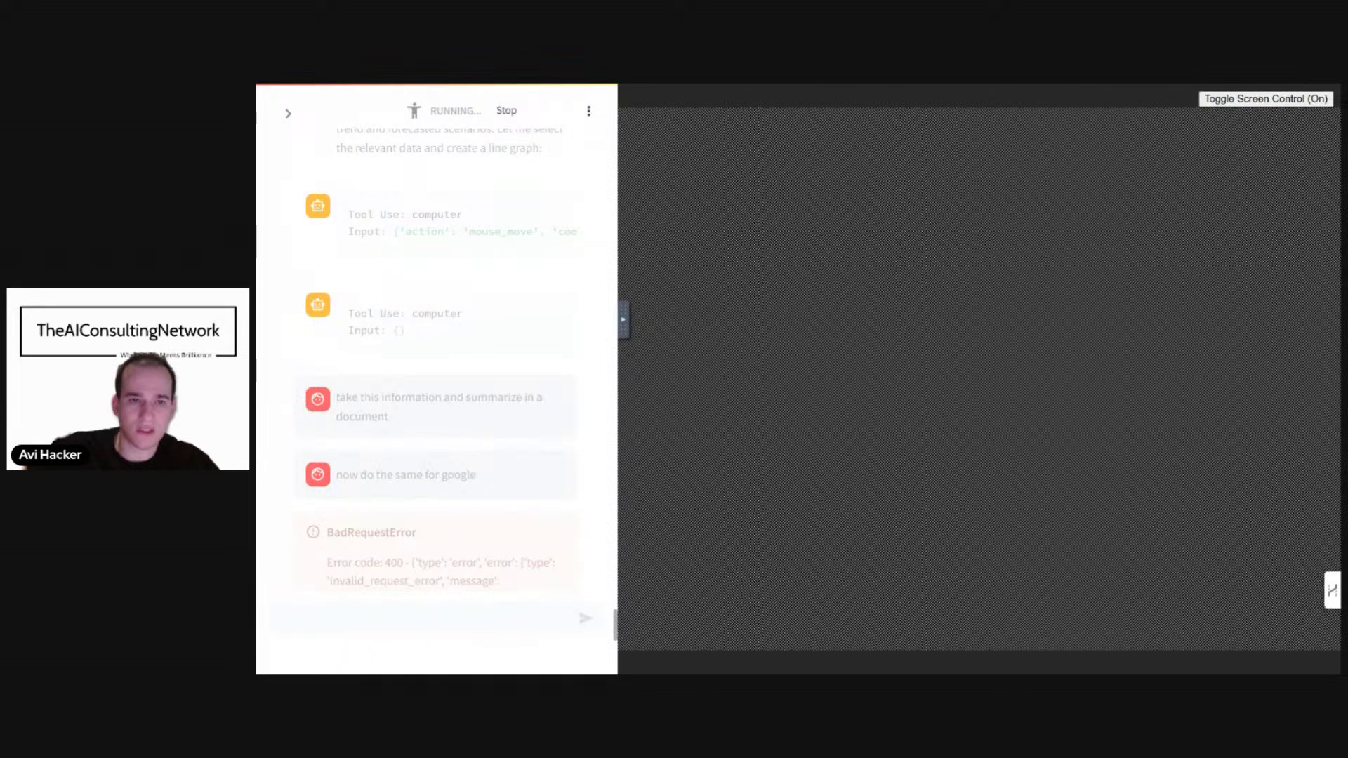
{"action": "scroll", "coordinate": [490, 449], "scroll_direction": "down", "scroll_amount": 5}
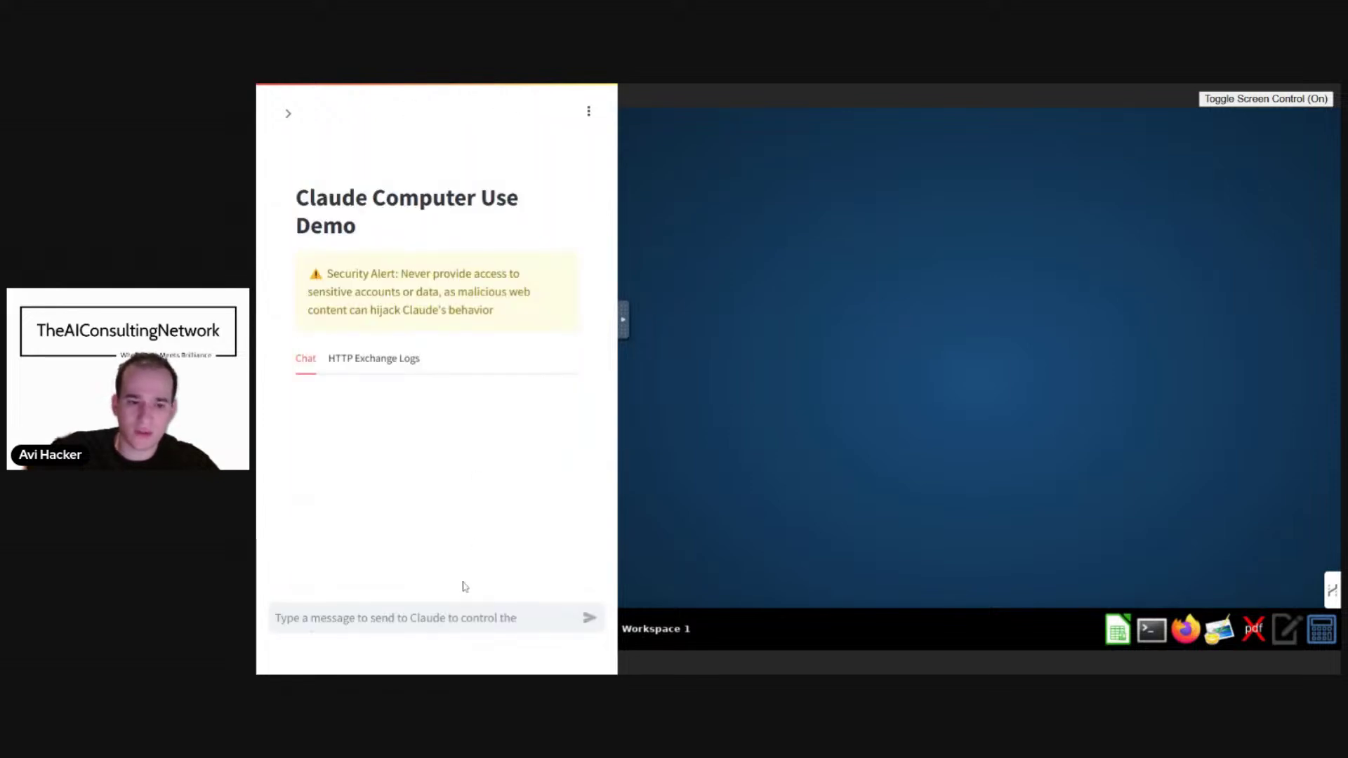
Send Claude the message "find me the latest Real estate news in NY and summarize it" and start a new Firefox session.
{"action": "left_click", "coordinate": [460, 618]}
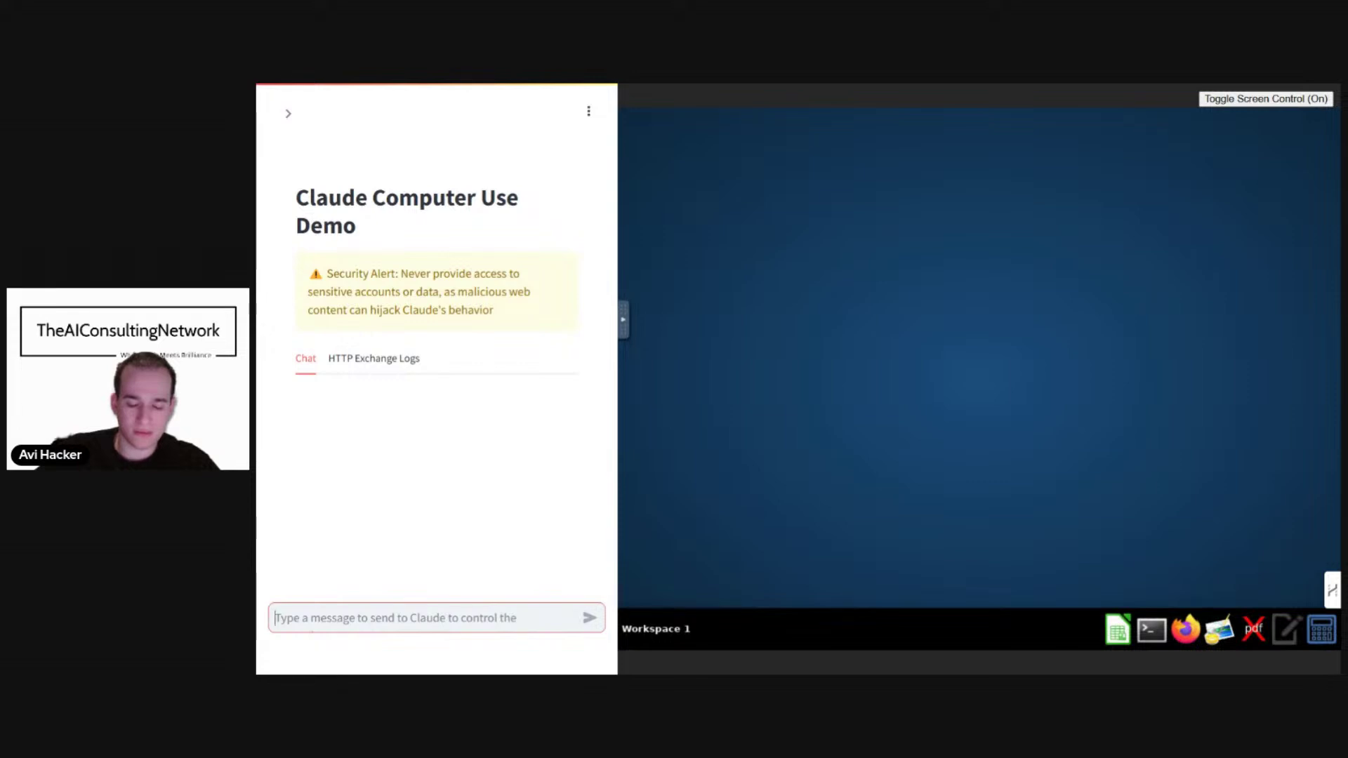
{"action": "type", "text": "find me th"}
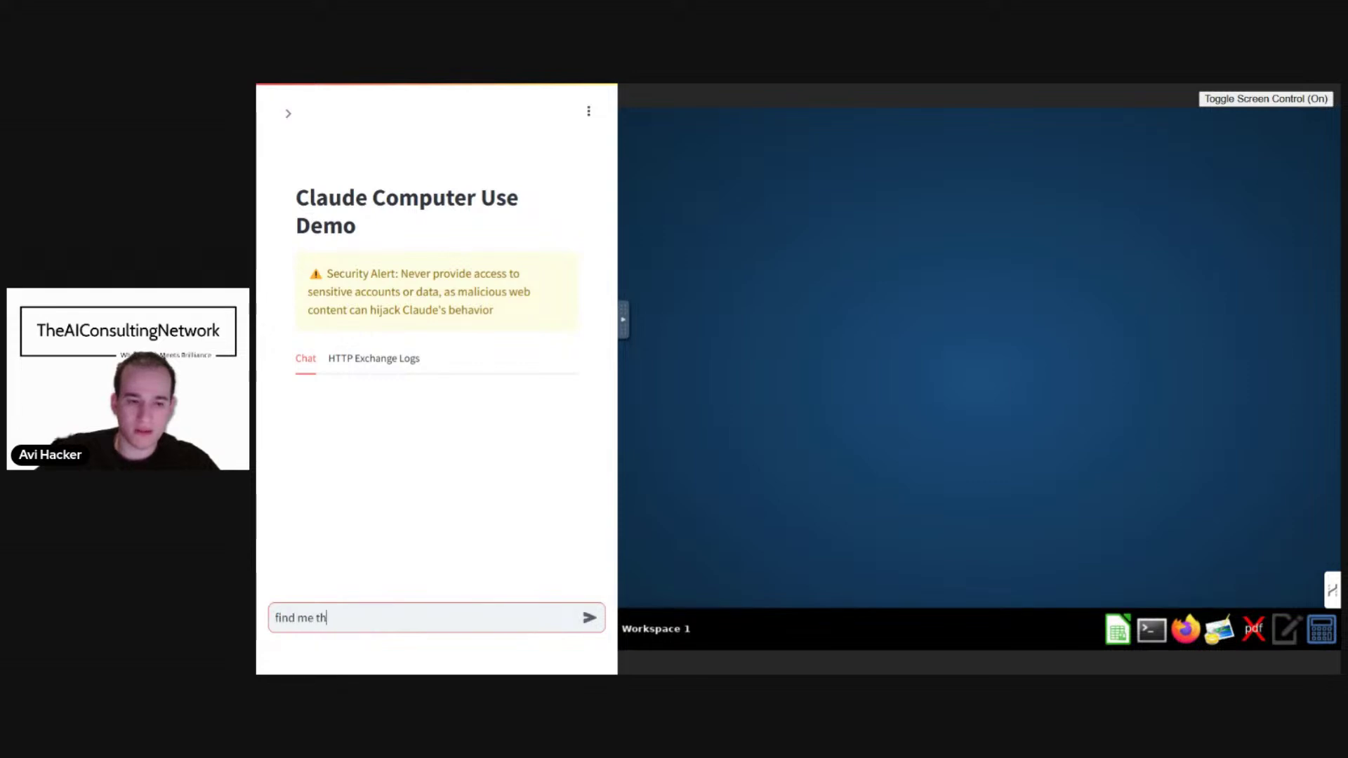
{"action": "type", "text": "e latest"}
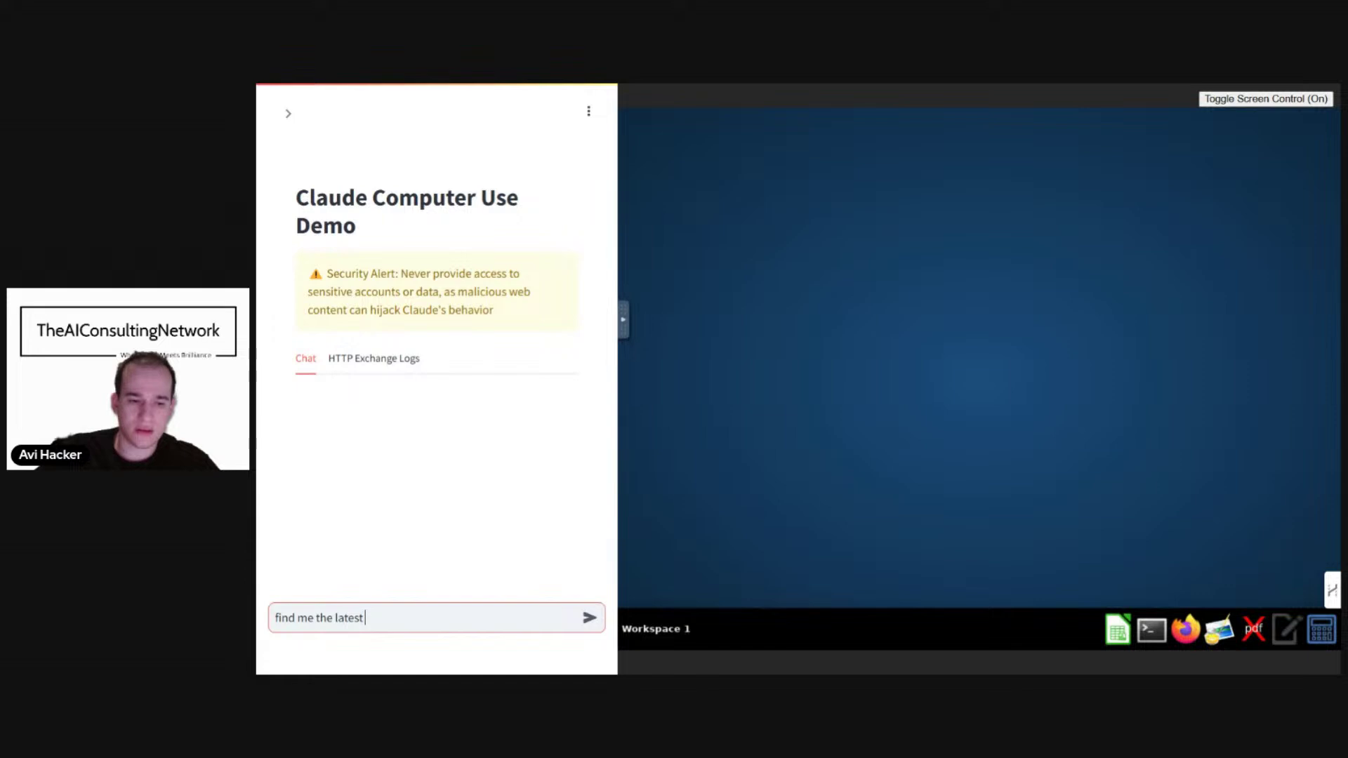
{"action": "type", "text": " Real estate"}
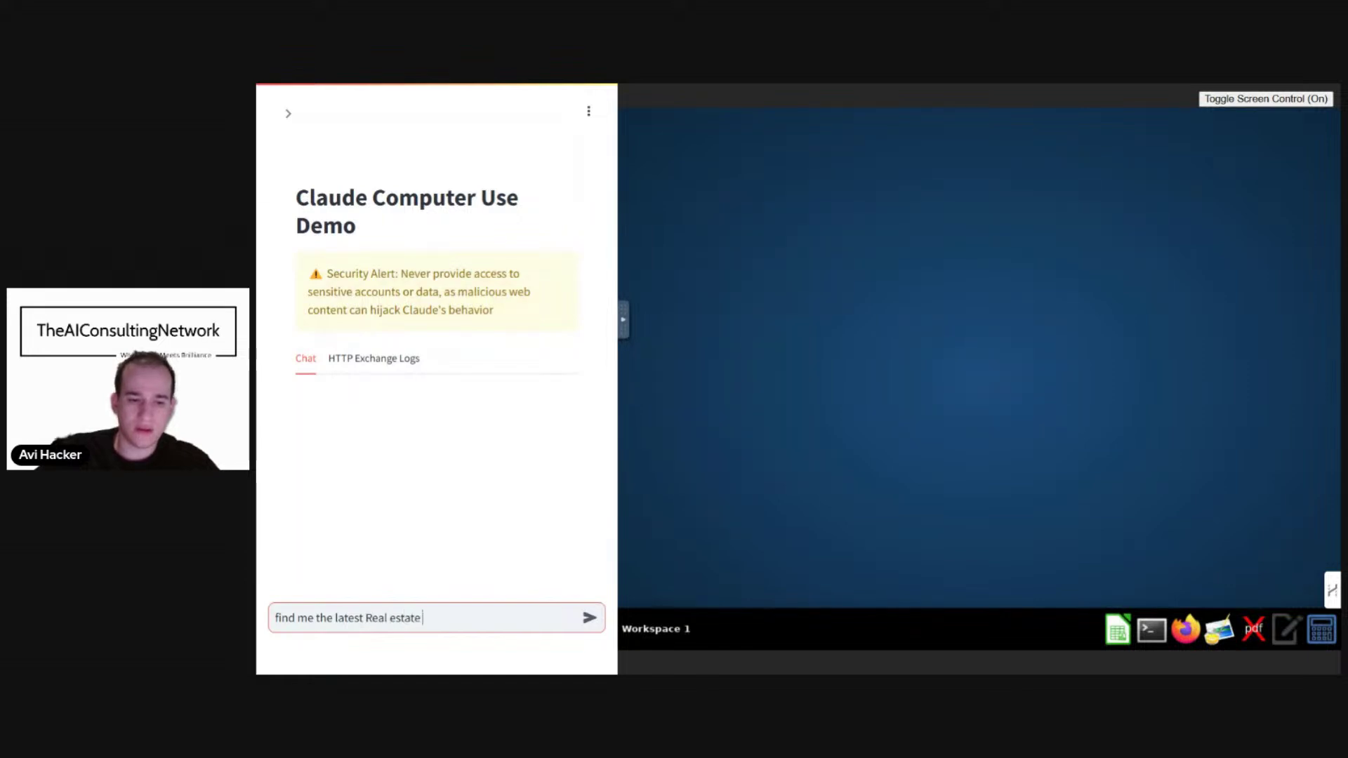
{"action": "type", "text": " news in NT"}
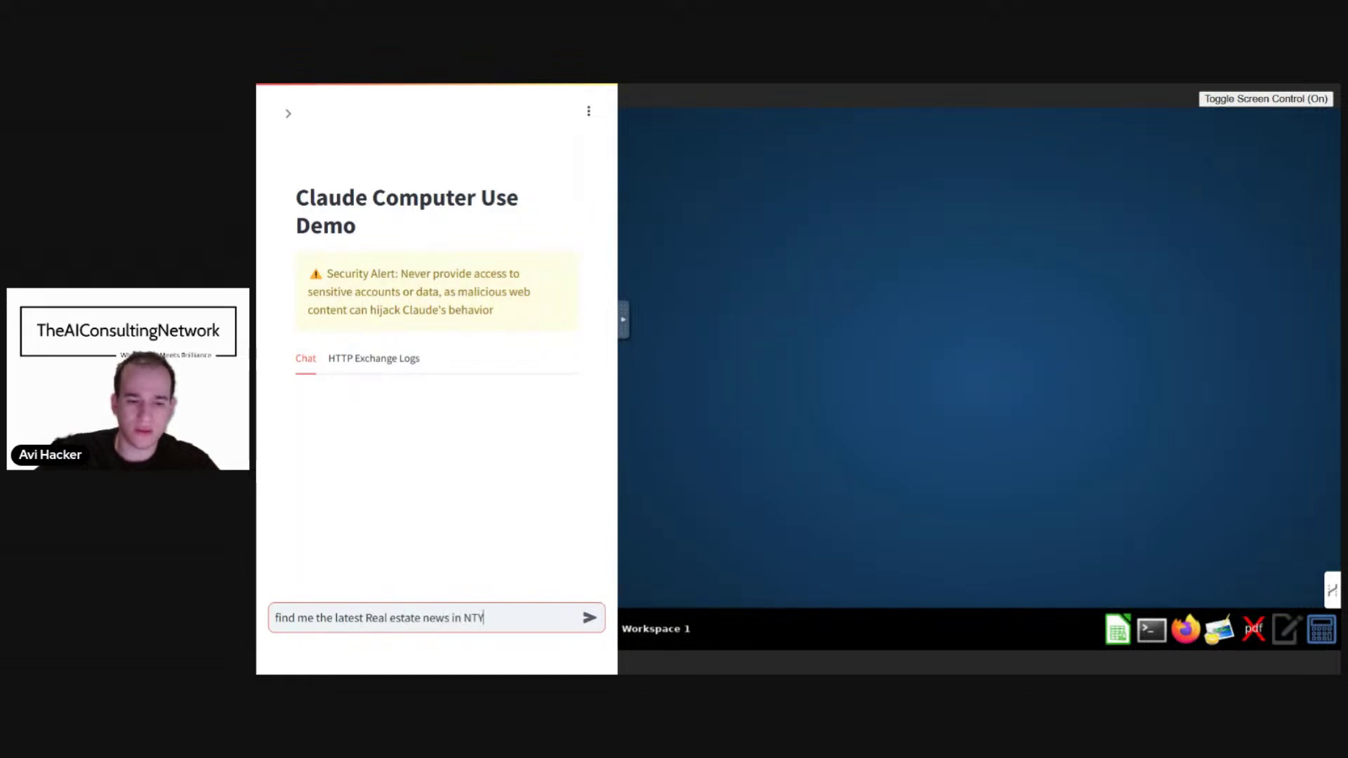
{"action": "key", "text": "BackSpace"}
{"action": "type", "text": "Y and "}
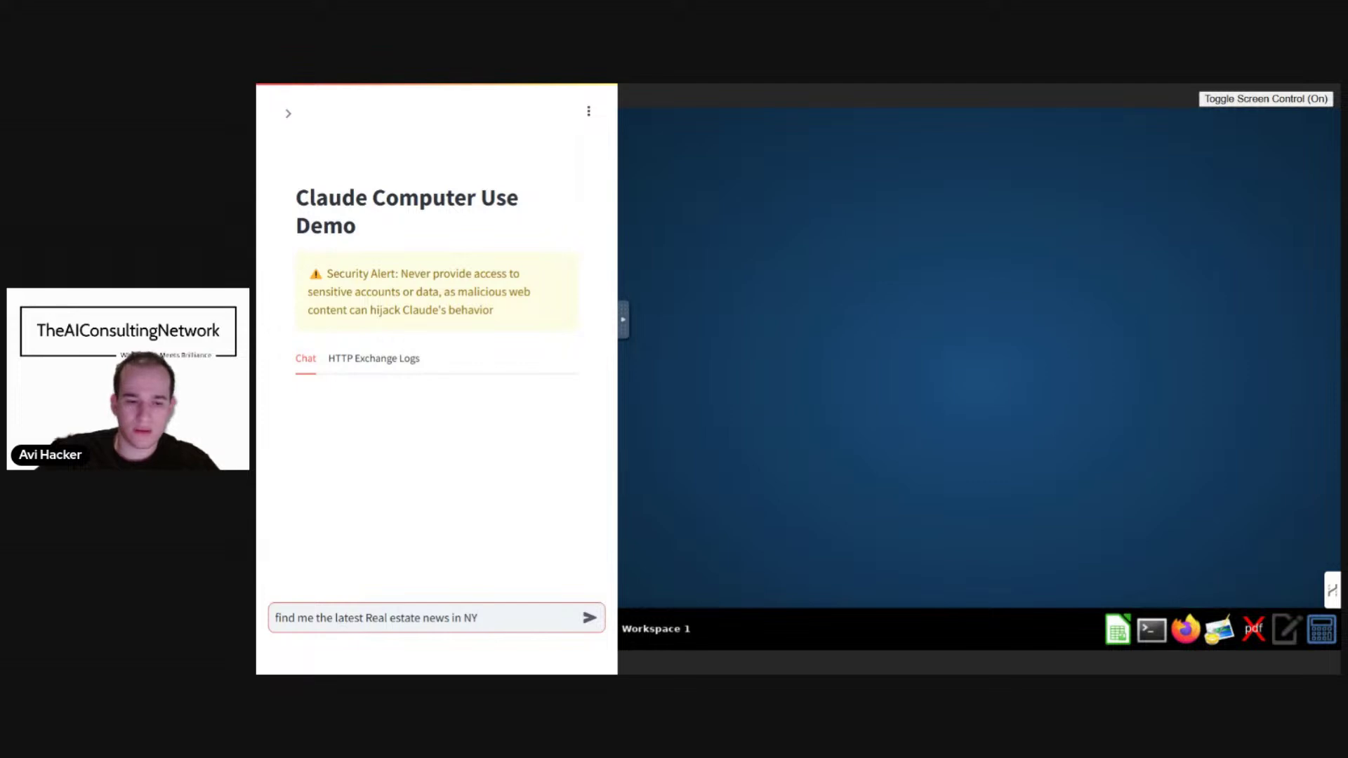
{"action": "type", "text": "summarize it"}
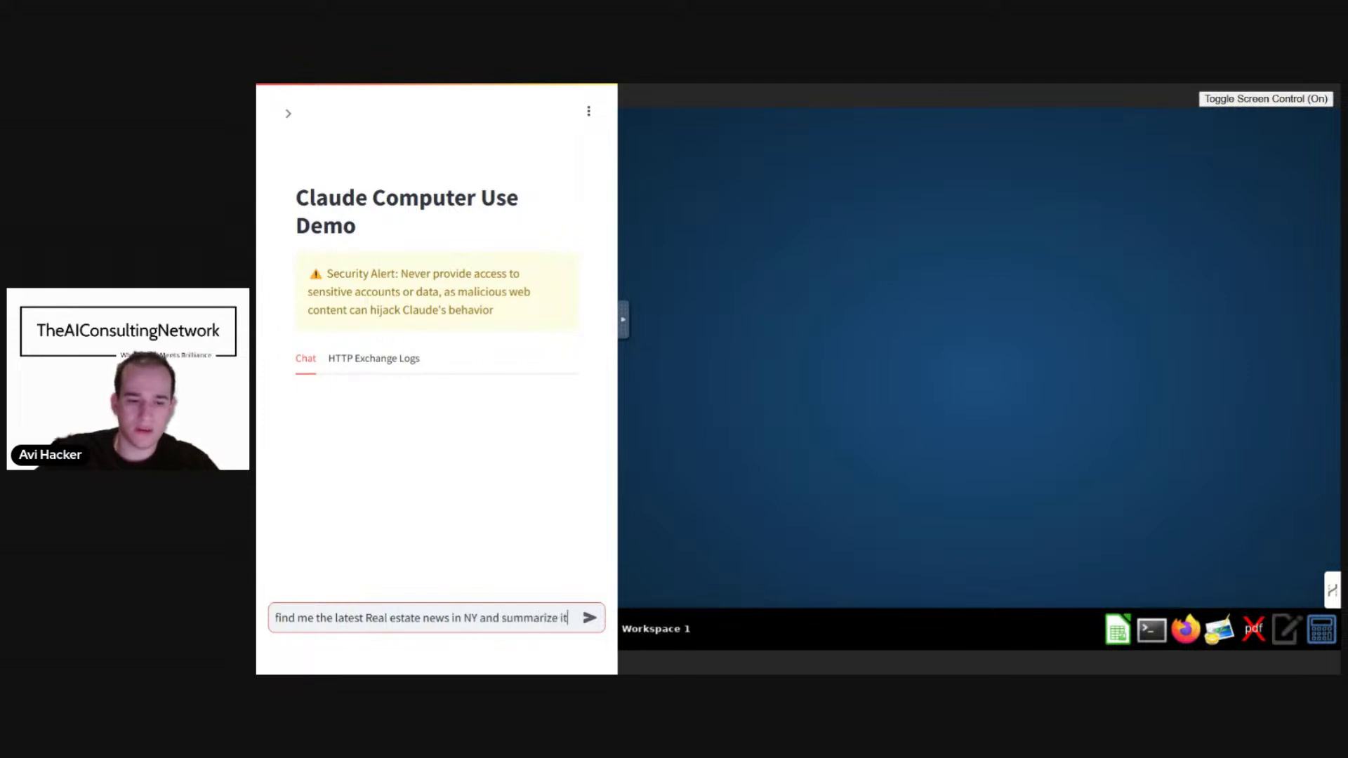
{"action": "key", "text": "Return"}
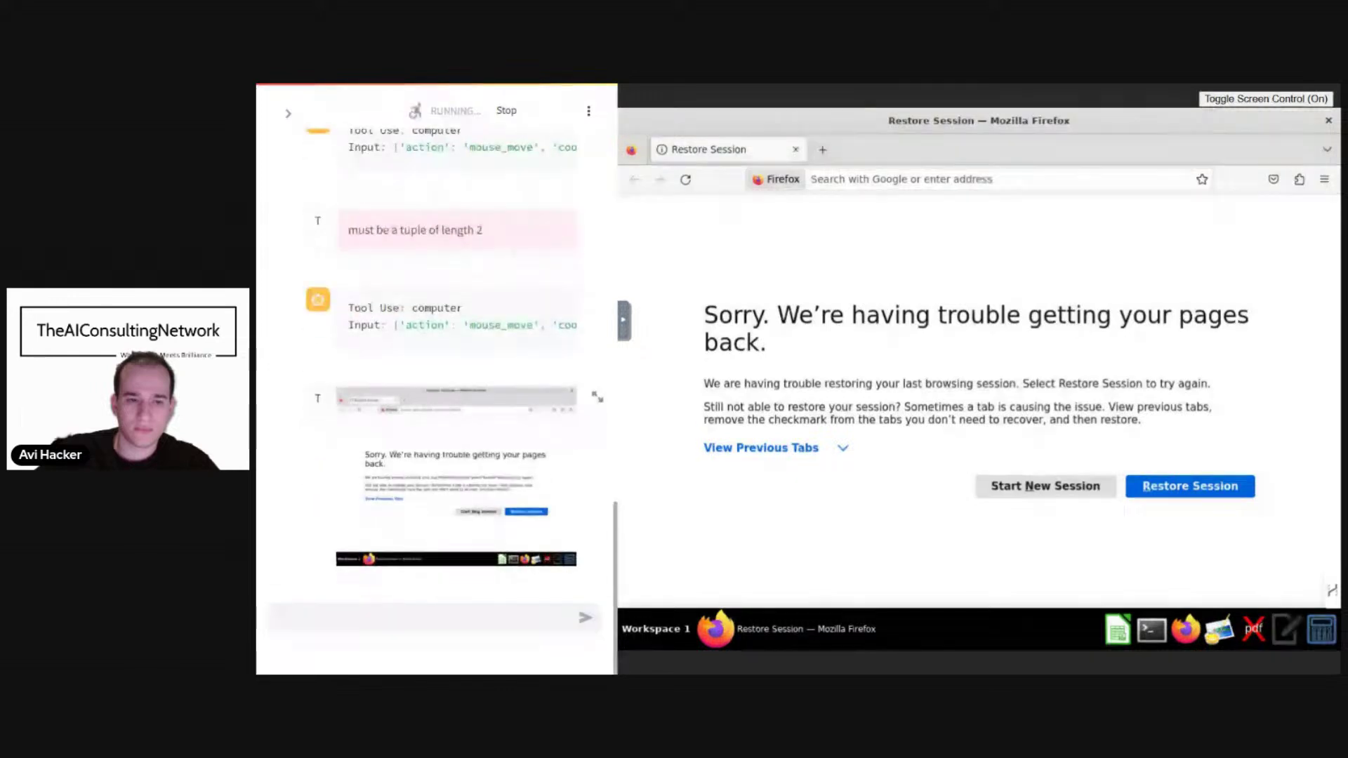
{"action": "left_click", "coordinate": [1045, 486]}
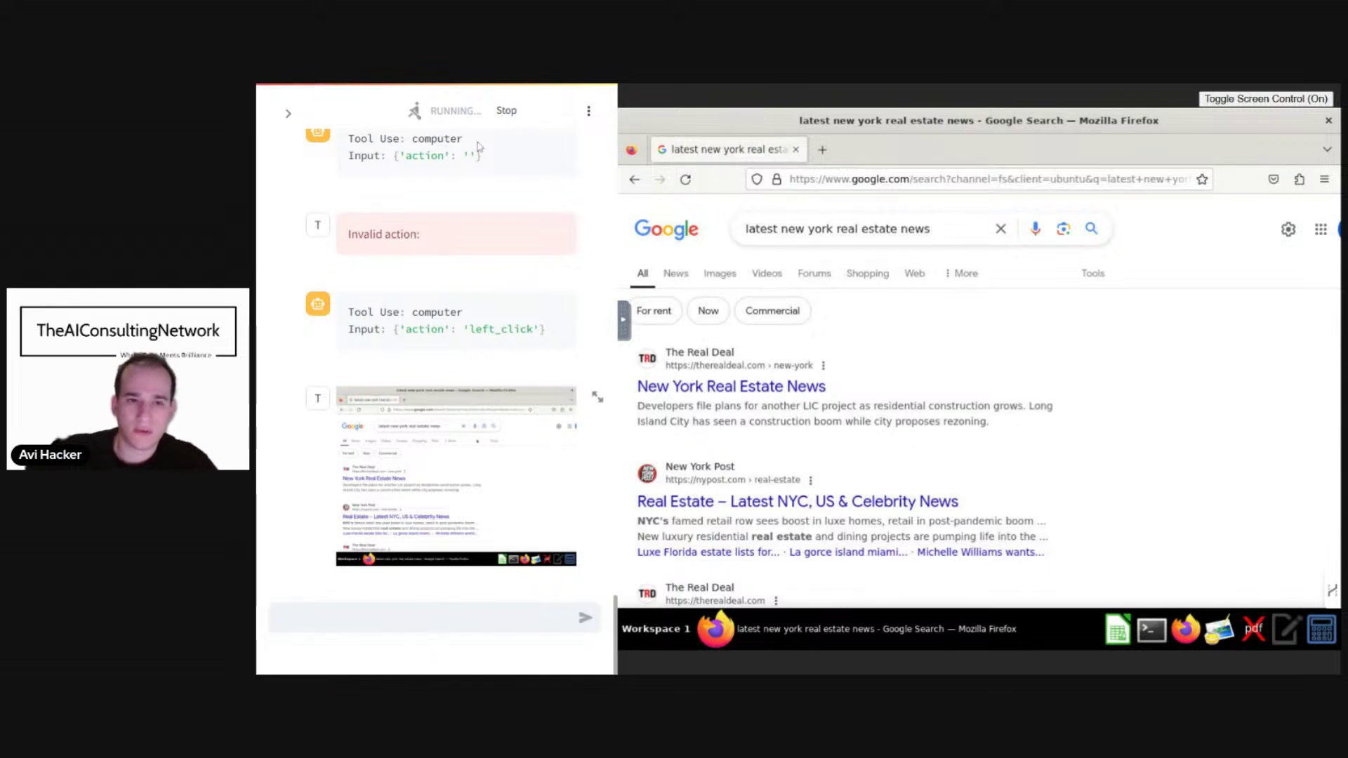
Stop Claude's current run and send it the message "what is the market like now?".
{"action": "left_click", "coordinate": [509, 109]}
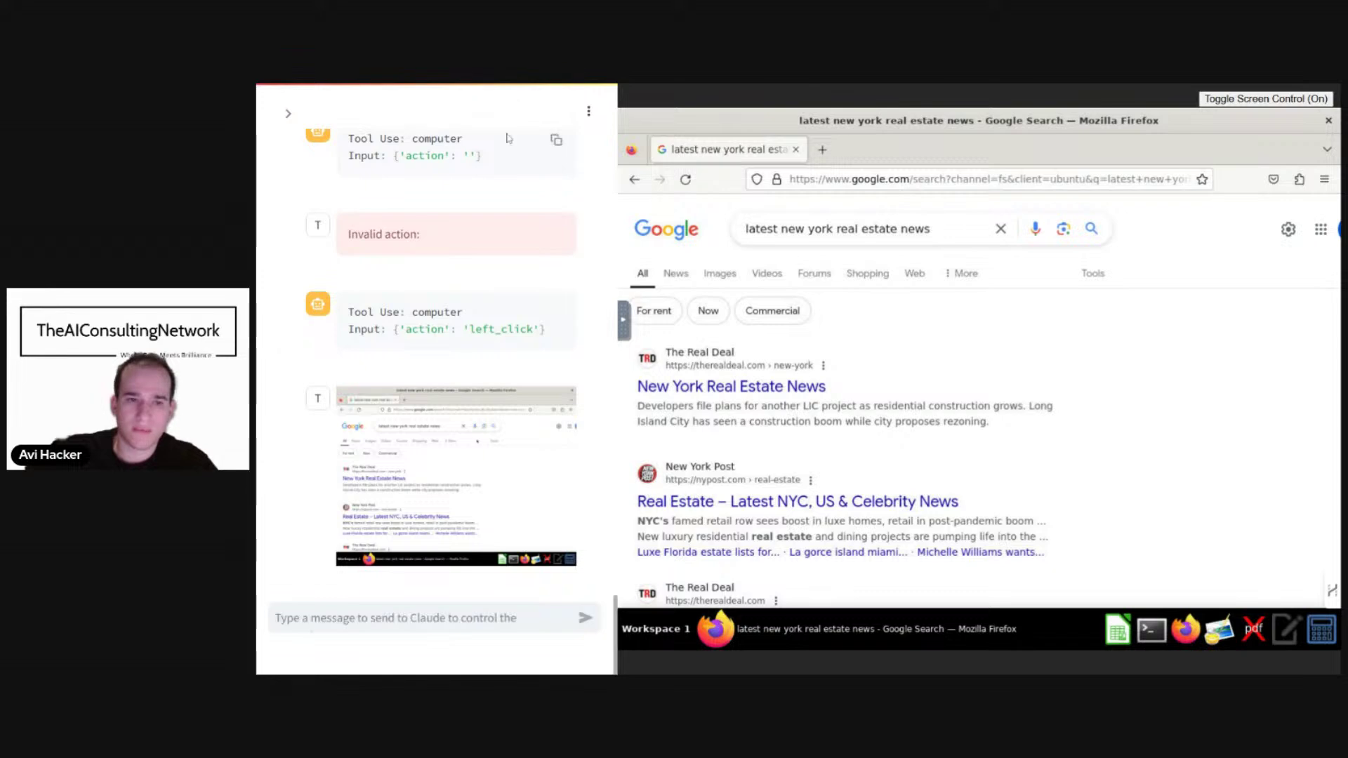
{"action": "left_click", "coordinate": [599, 614]}
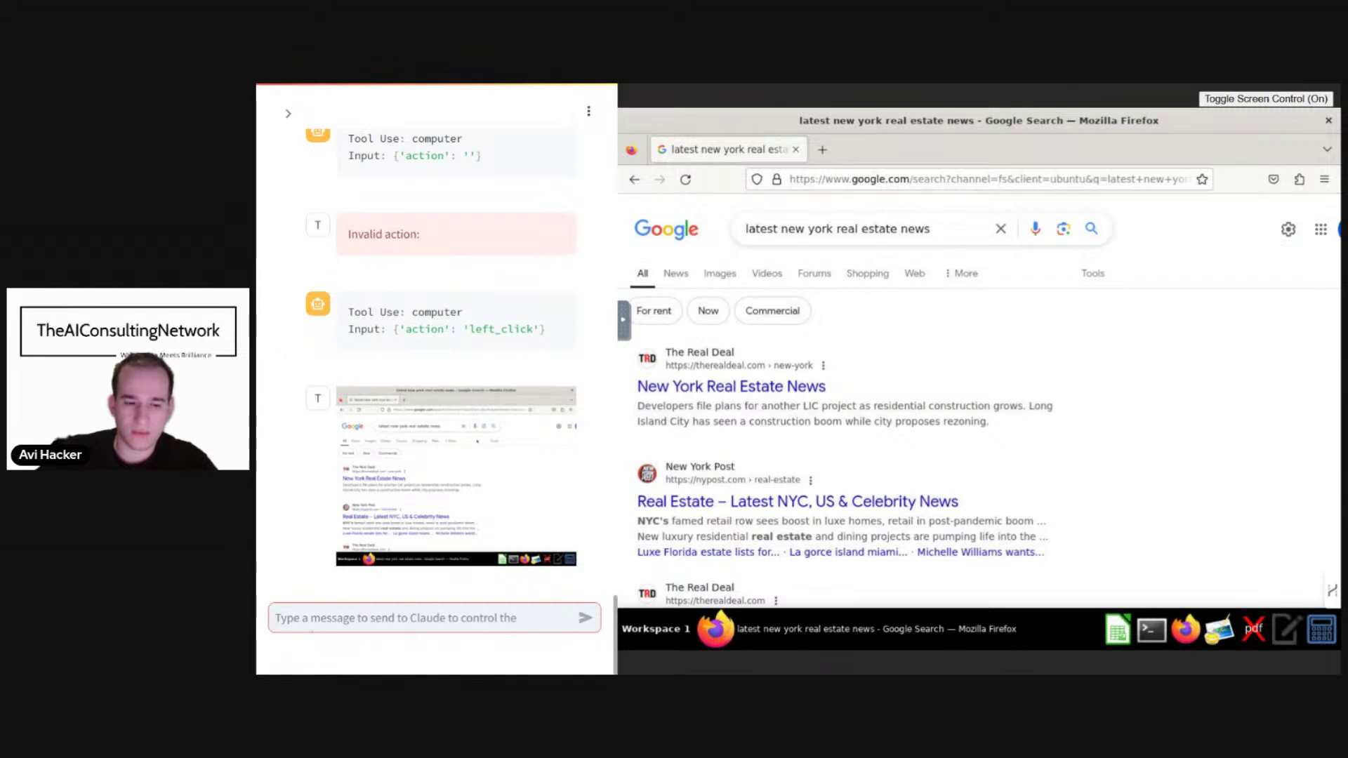
{"action": "type", "text": "g"}
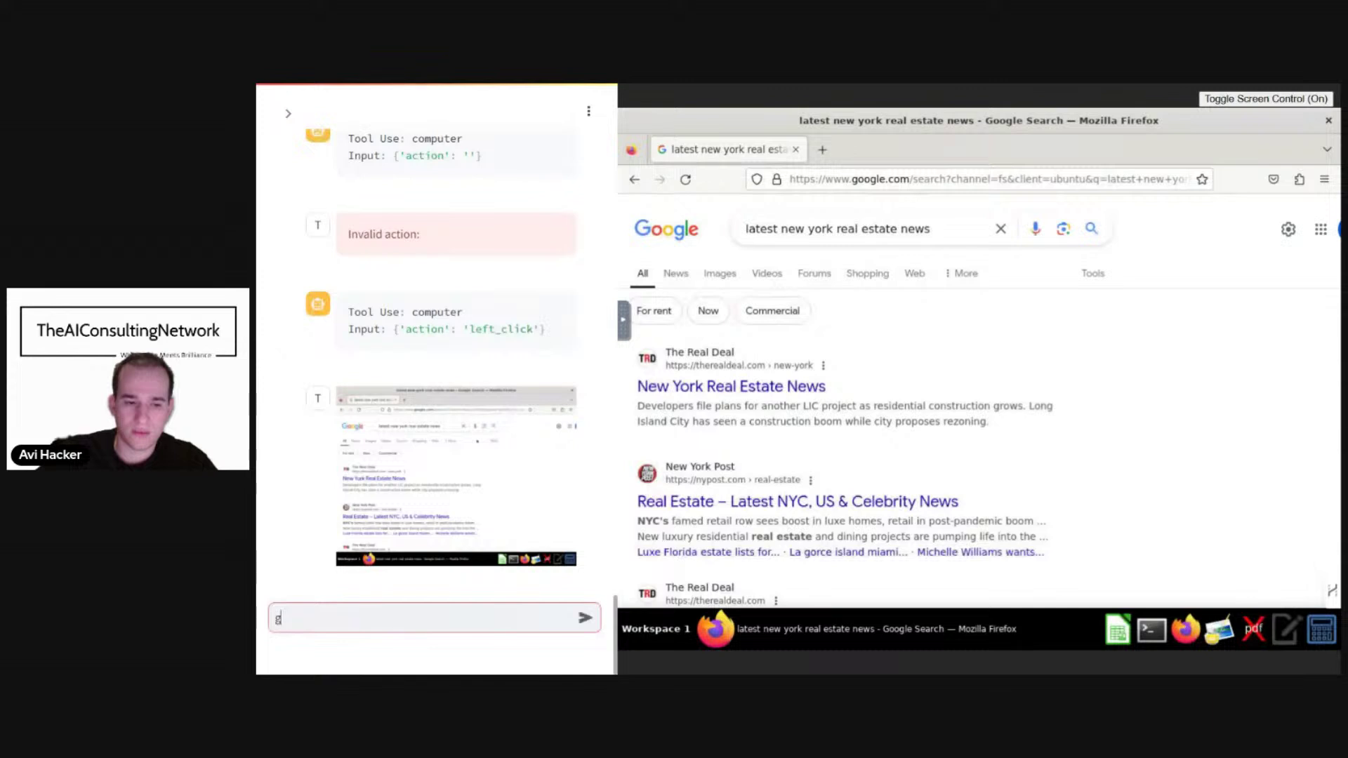
{"action": "key", "text": "BackSpace"}
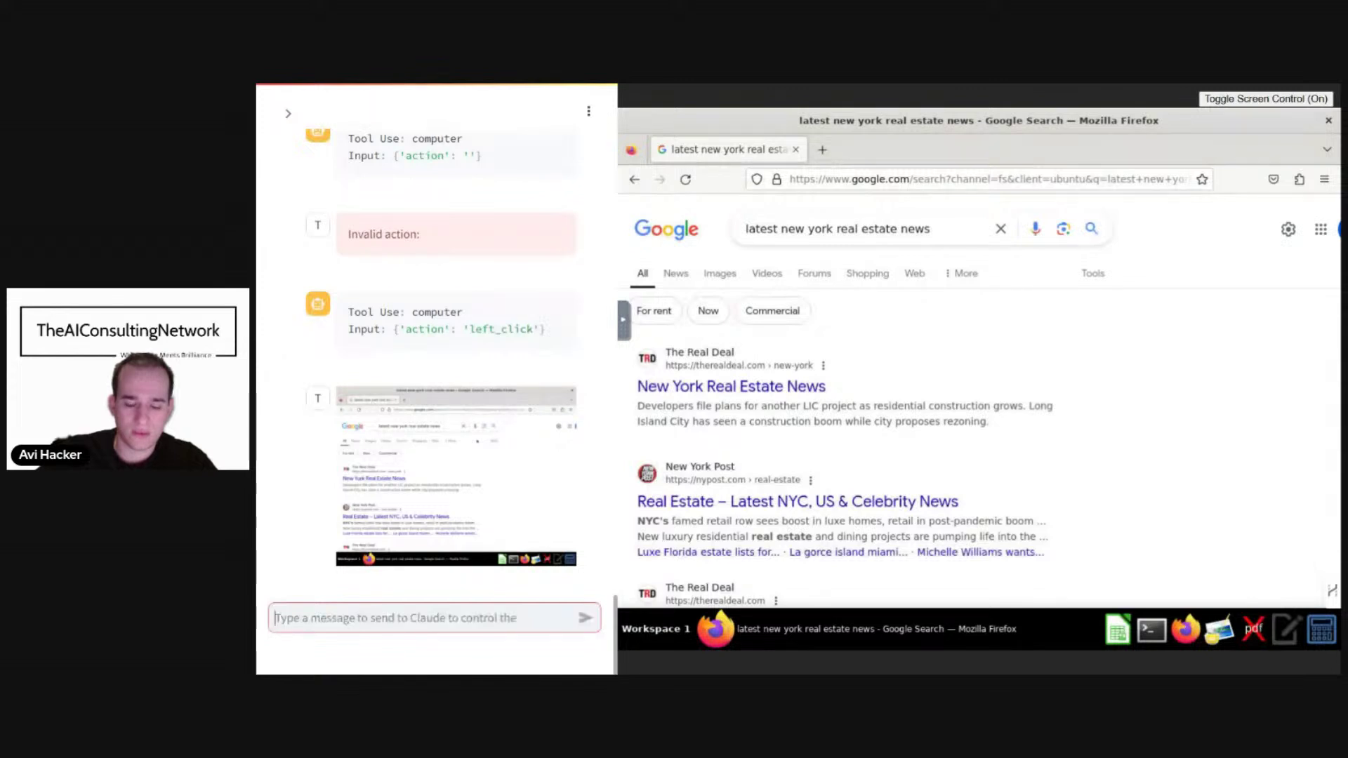
{"action": "type", "text": "what is"}
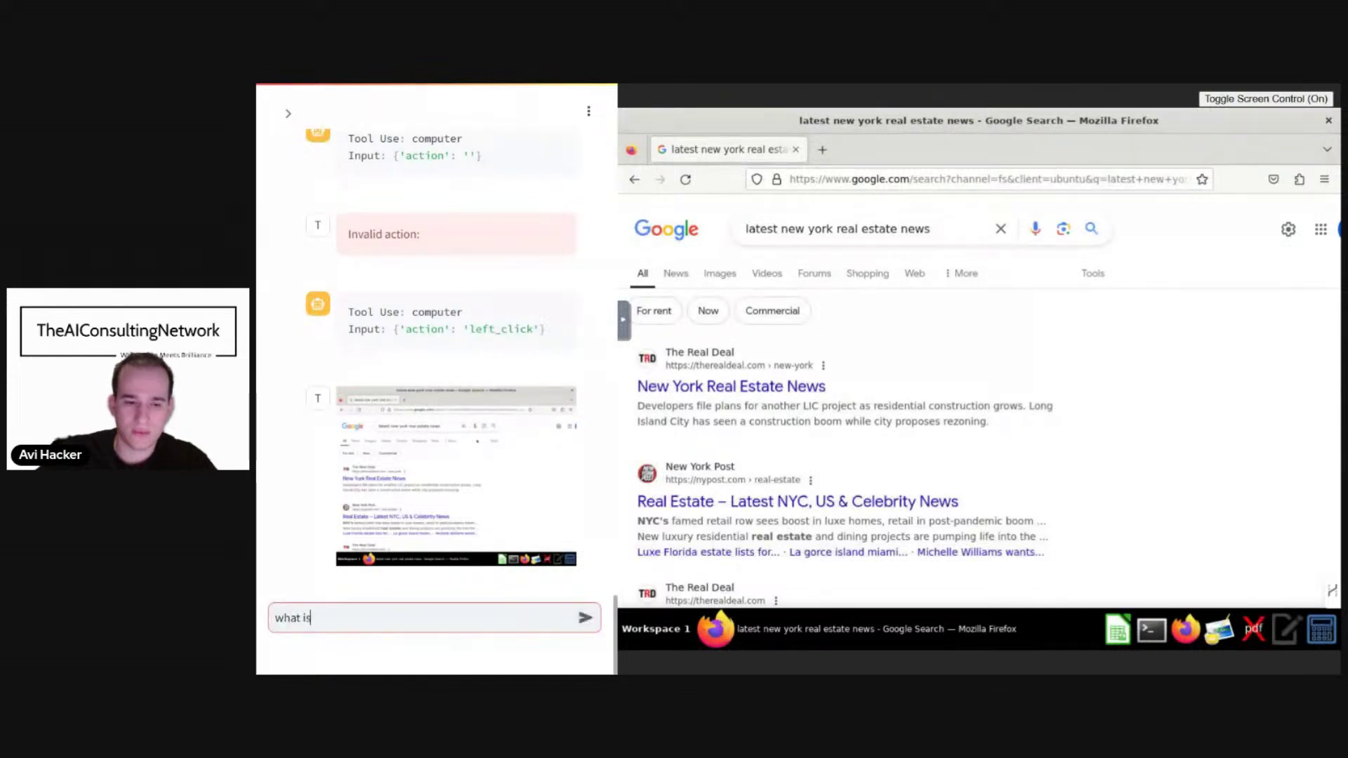
{"action": "type", "text": " the market "}
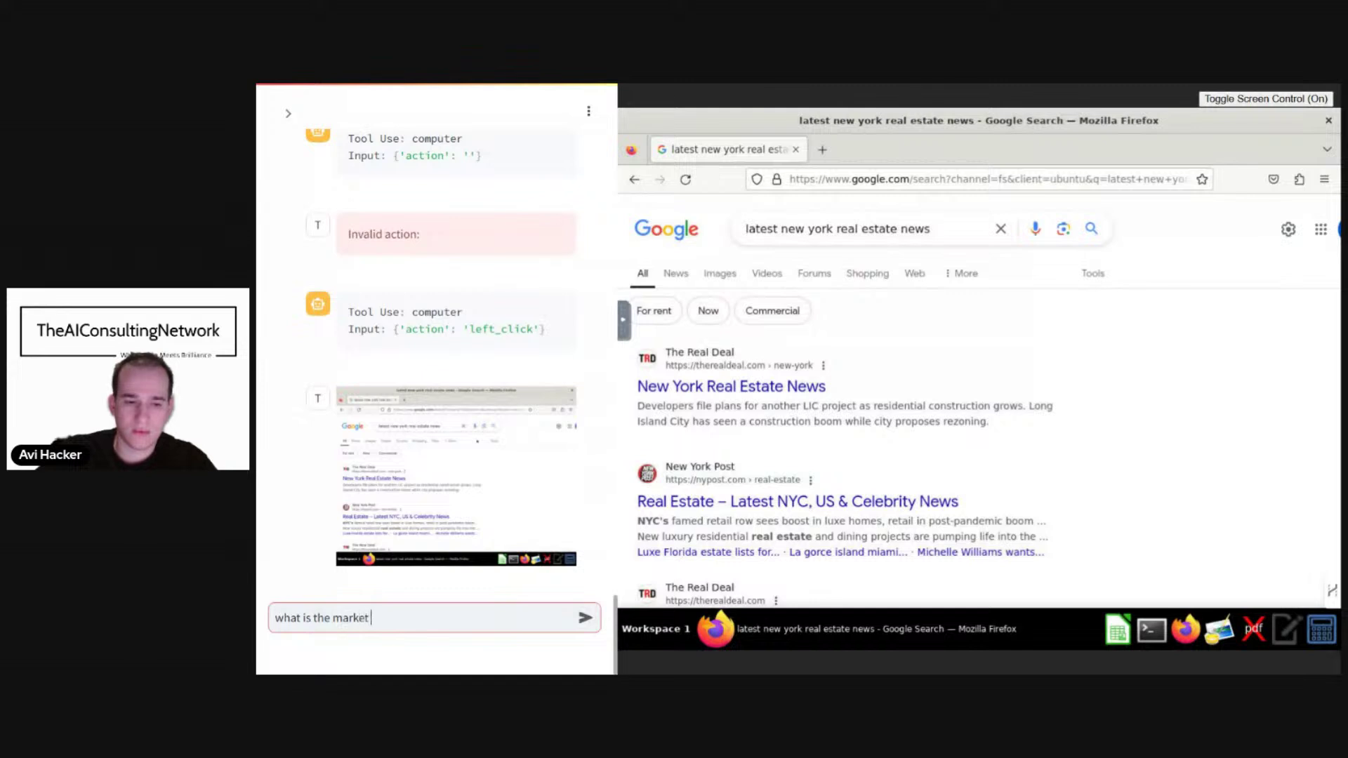
{"action": "type", "text": "like now"}
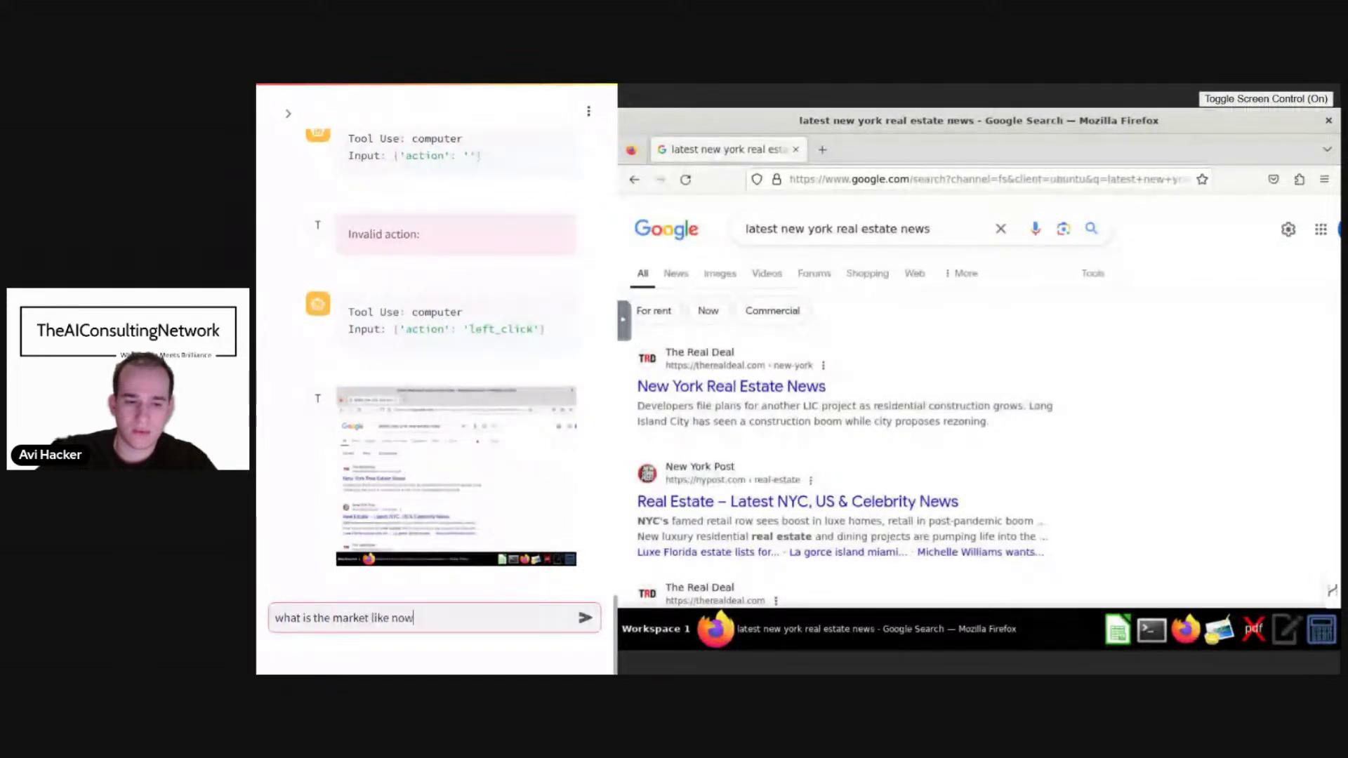
{"action": "type", "text": "?"}
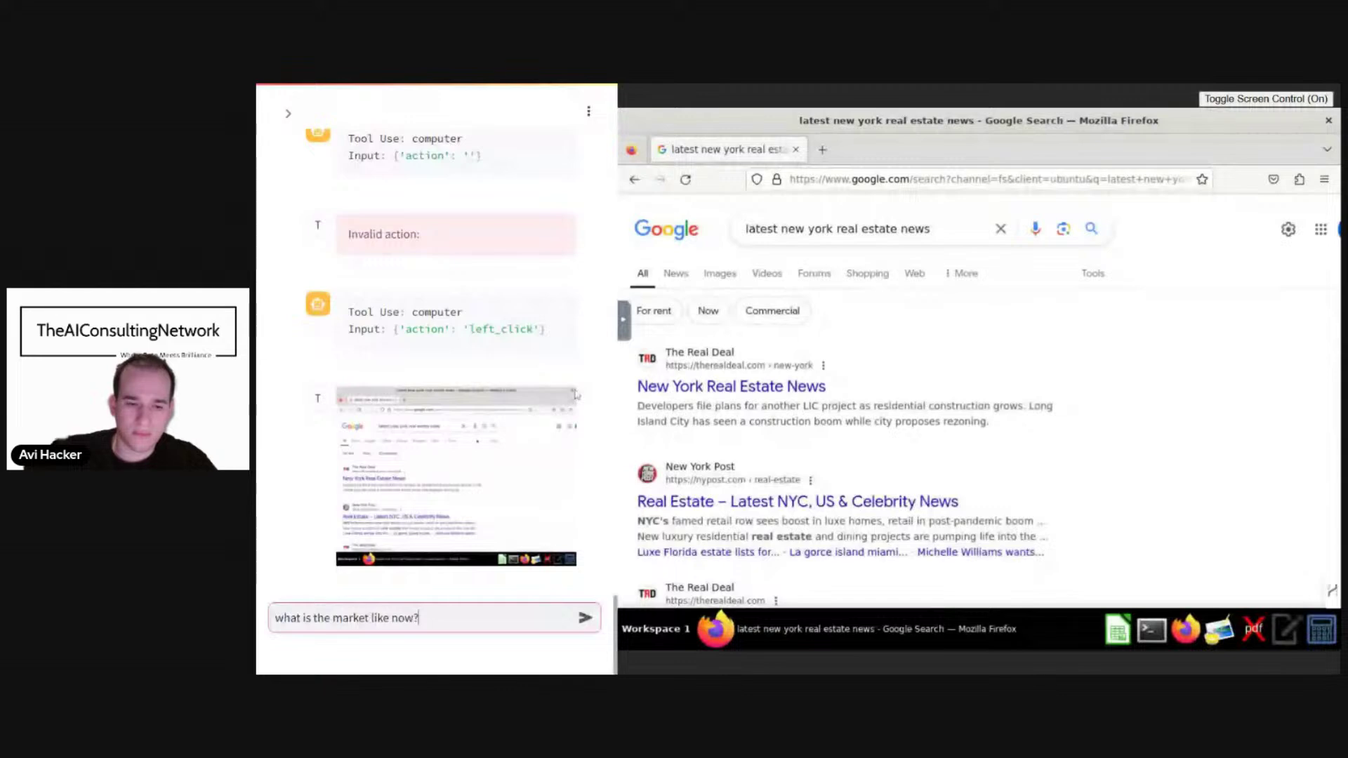
{"action": "key", "text": "Return"}
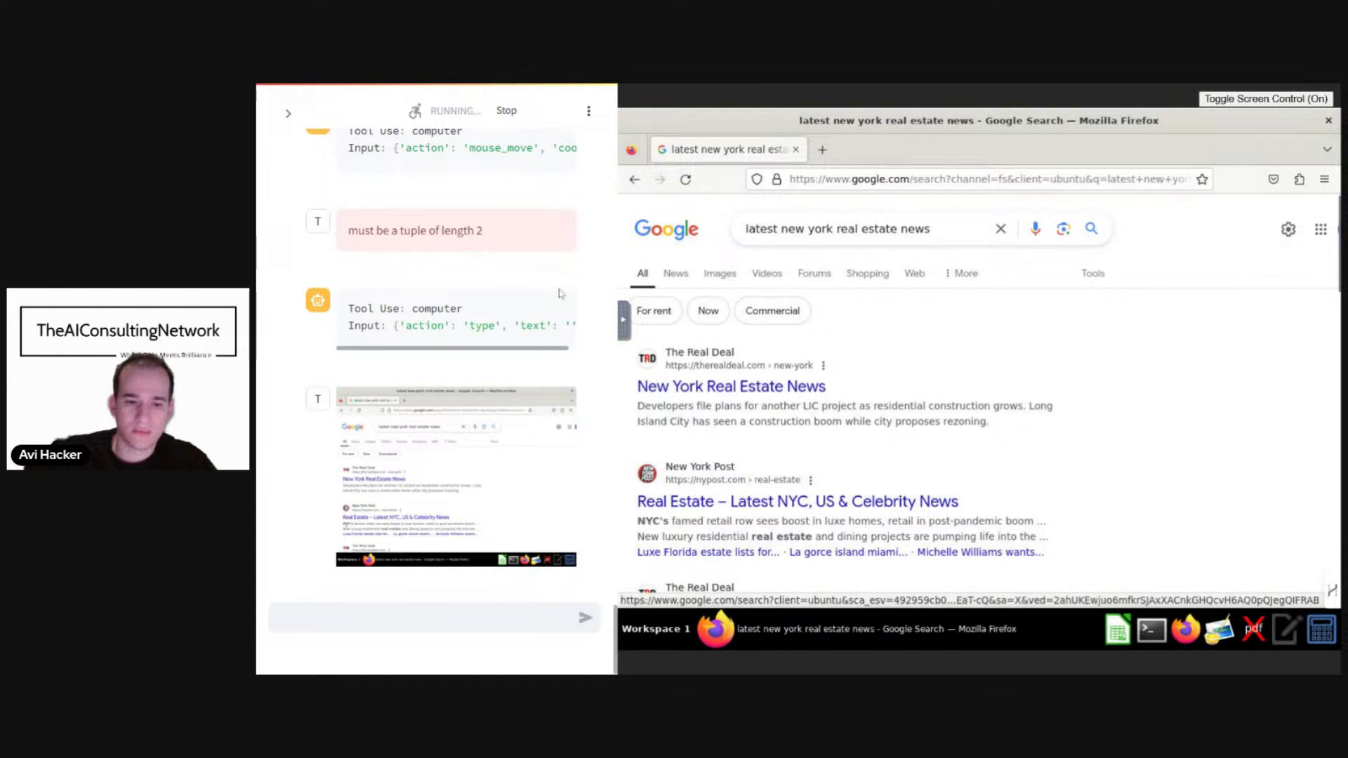
Stop the run, reset the Claude computer use environment from its settings, and return to the cleared chat.
{"action": "left_click", "coordinate": [508, 113]}
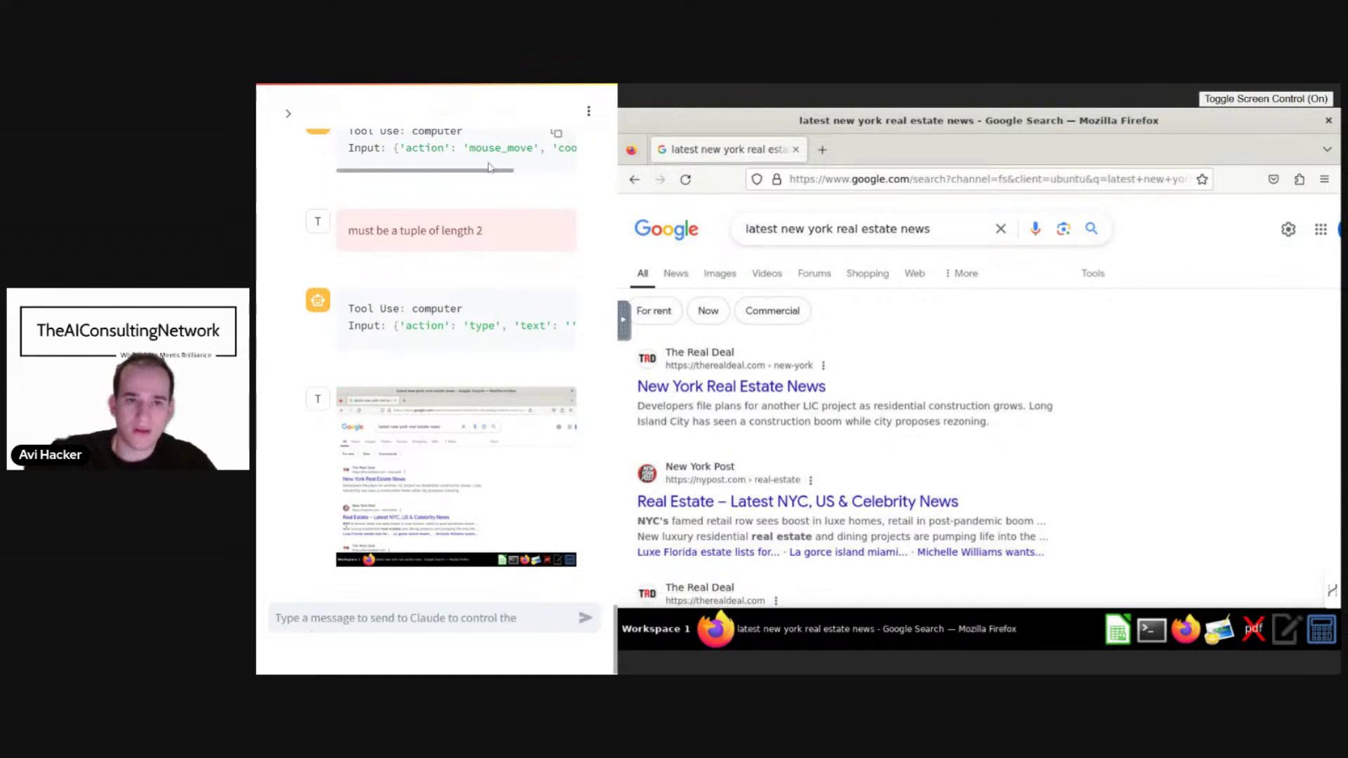
{"action": "left_click", "coordinate": [288, 114]}
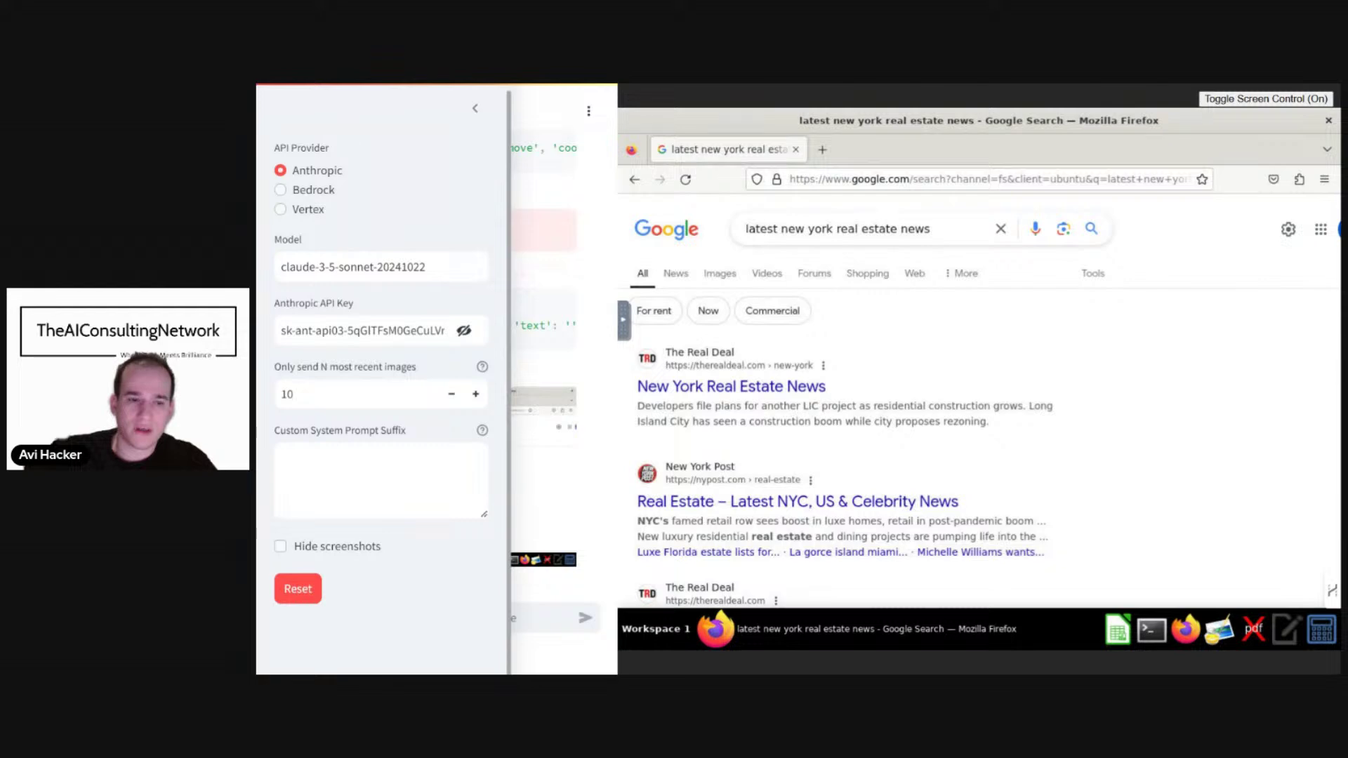
{"action": "left_click", "coordinate": [298, 590]}
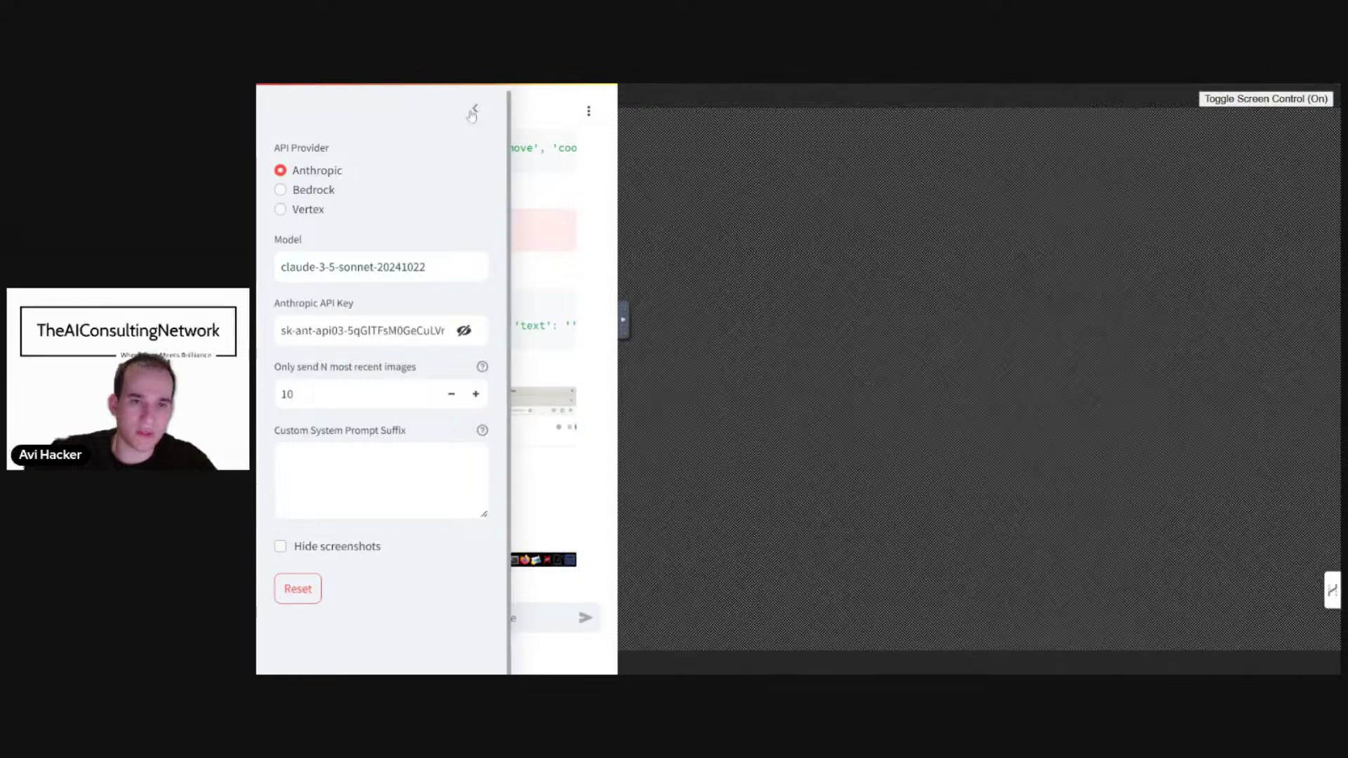
{"action": "left_click", "coordinate": [474, 110]}
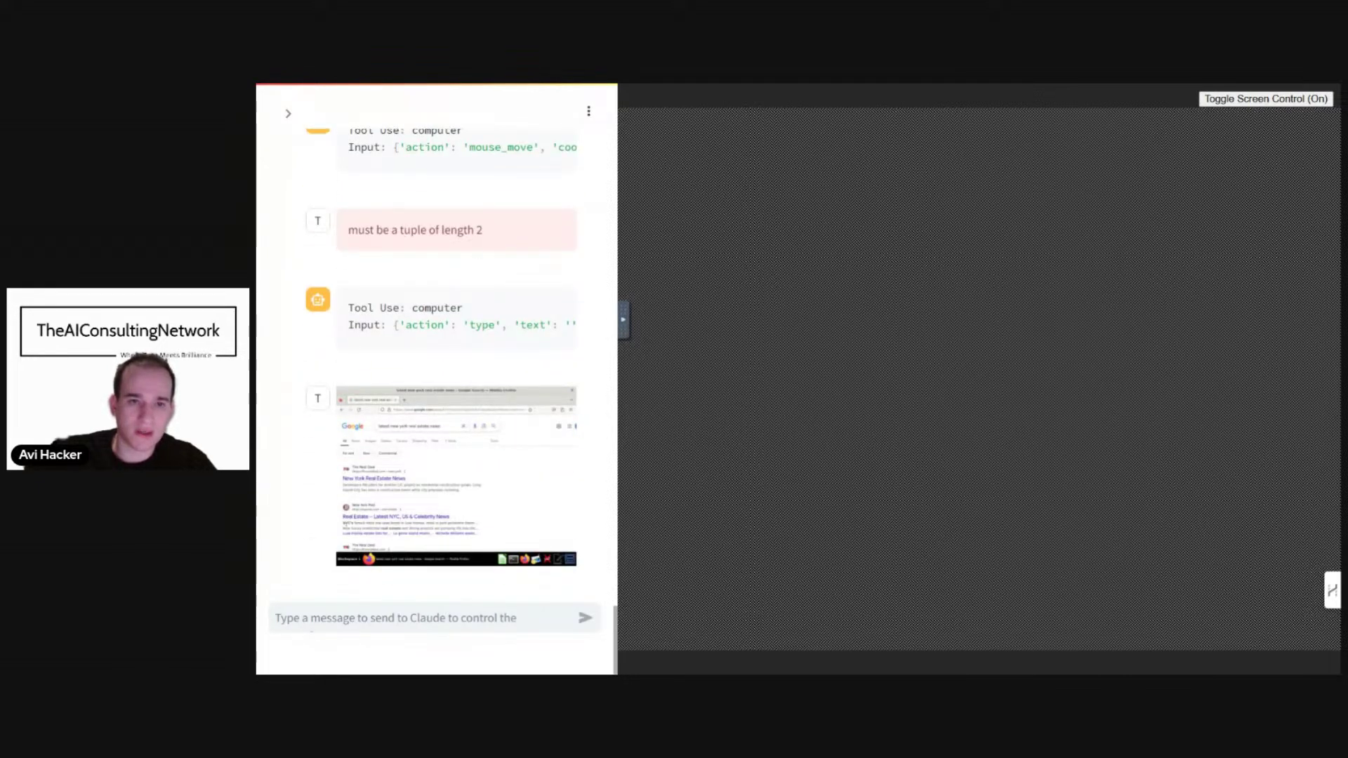
{"action": "left_click", "coordinate": [288, 115]}
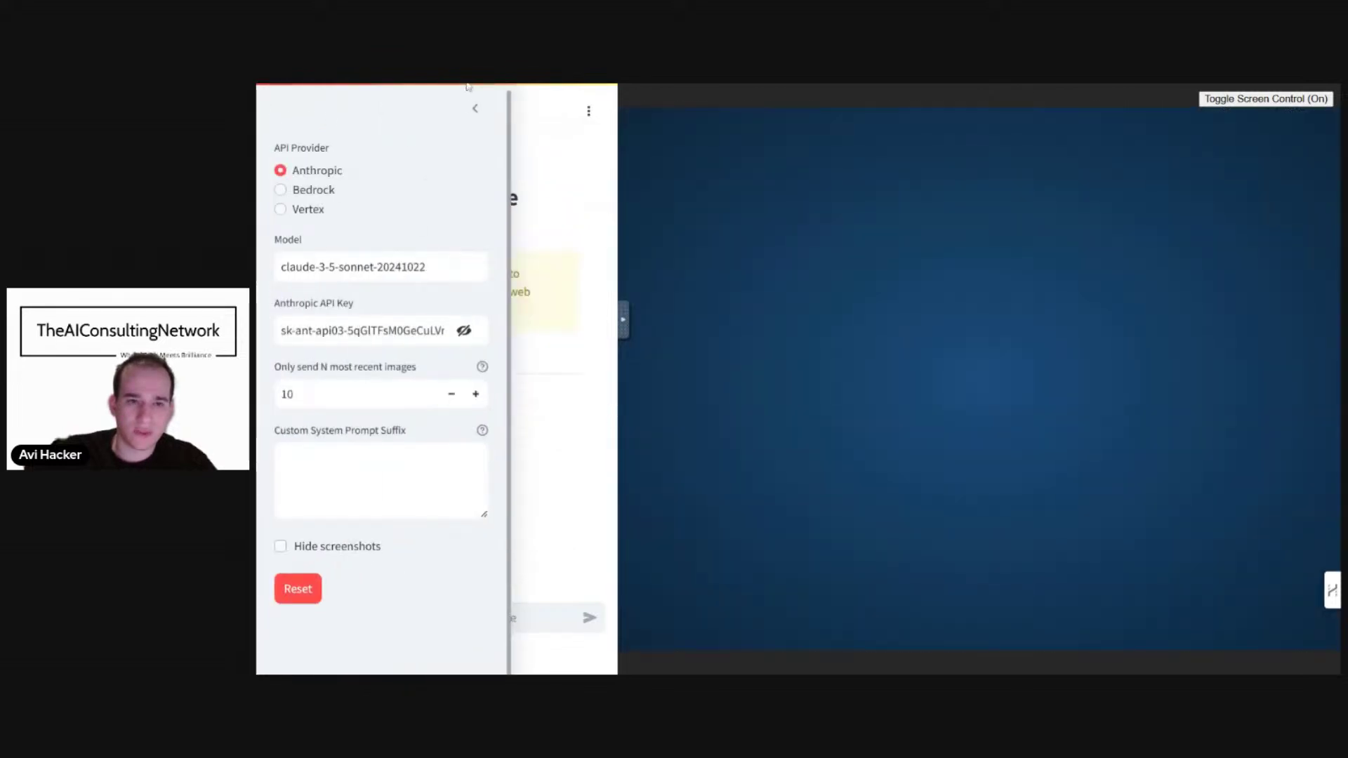
{"action": "left_click", "coordinate": [475, 108]}
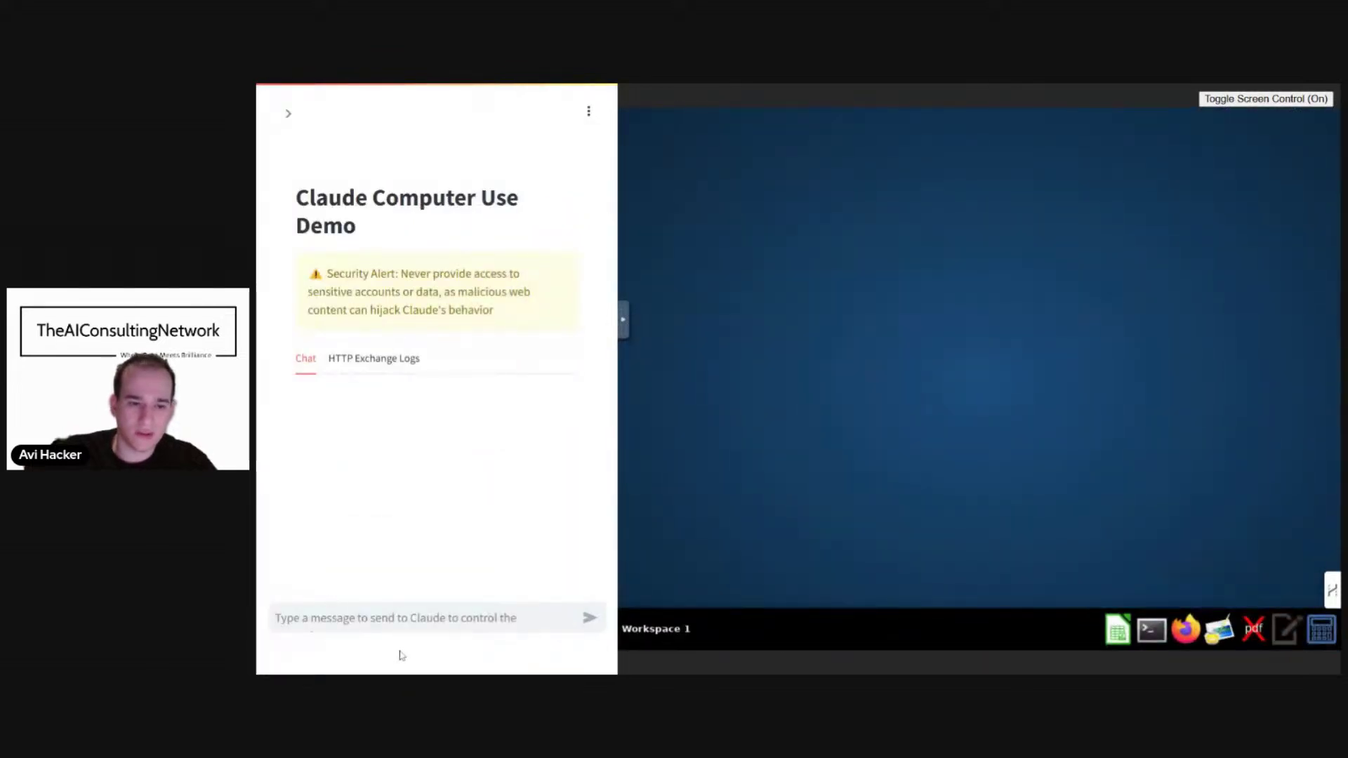
Send Claude the message "Compare properties across different neighborhoods in brooklyn and NY".
{"action": "left_click", "coordinate": [588, 616]}
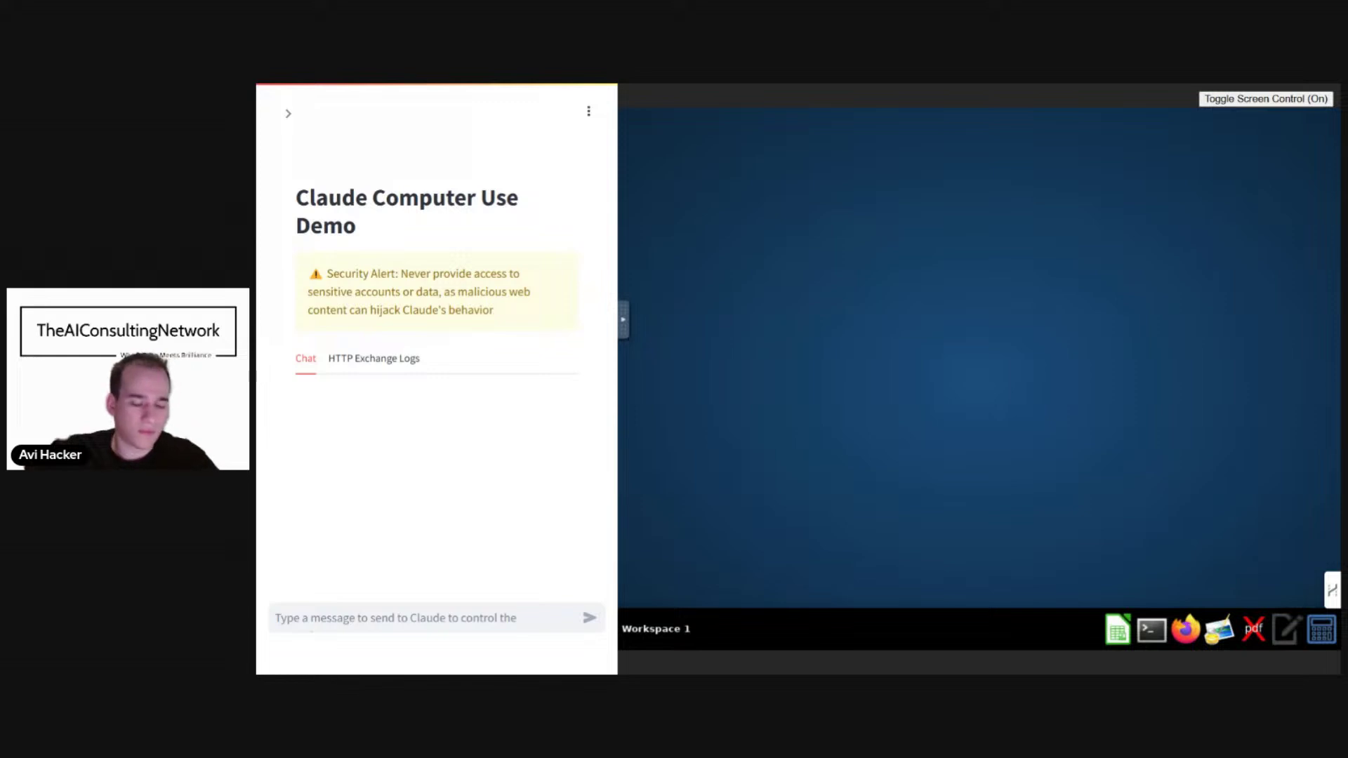
{"action": "left_click", "coordinate": [435, 618]}
{"action": "type", "text": "Compare properties across different neighborhoods"}
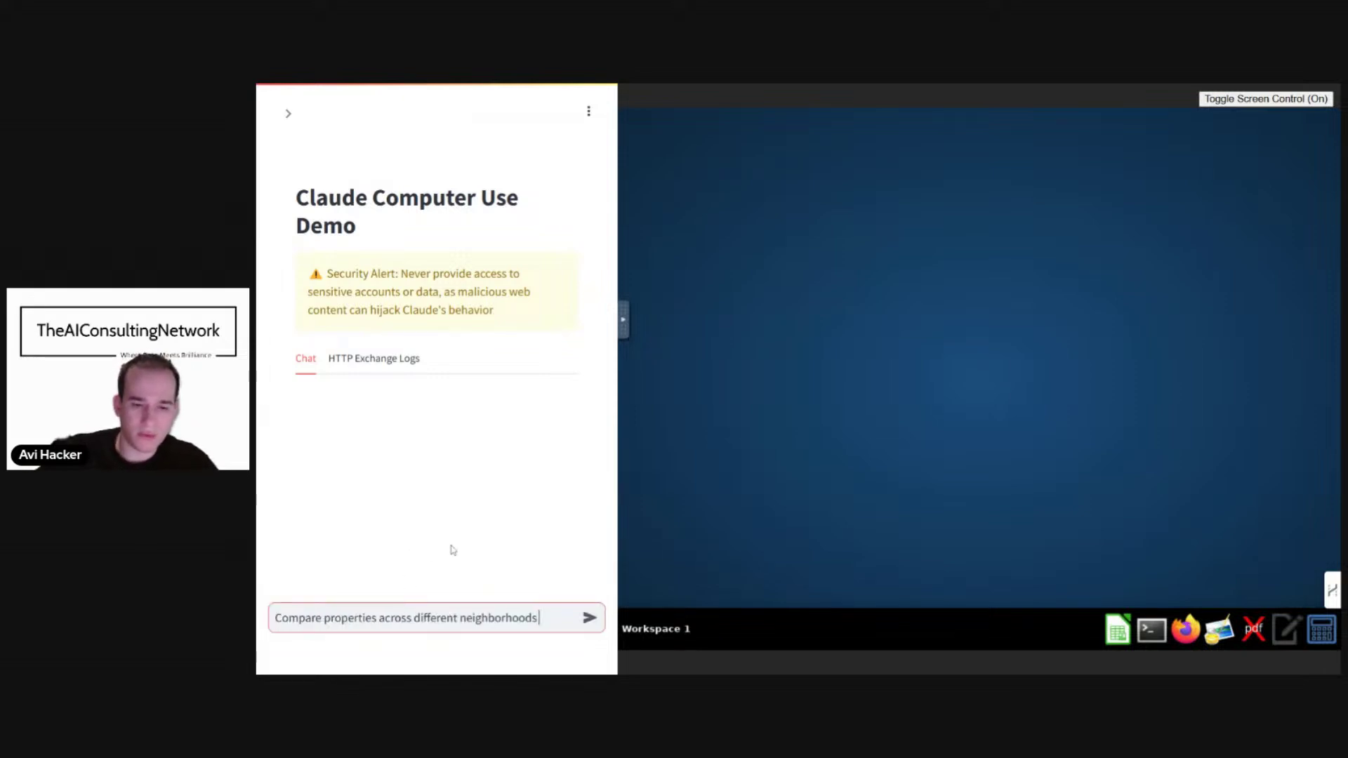
{"action": "type", "text": "in brook"}
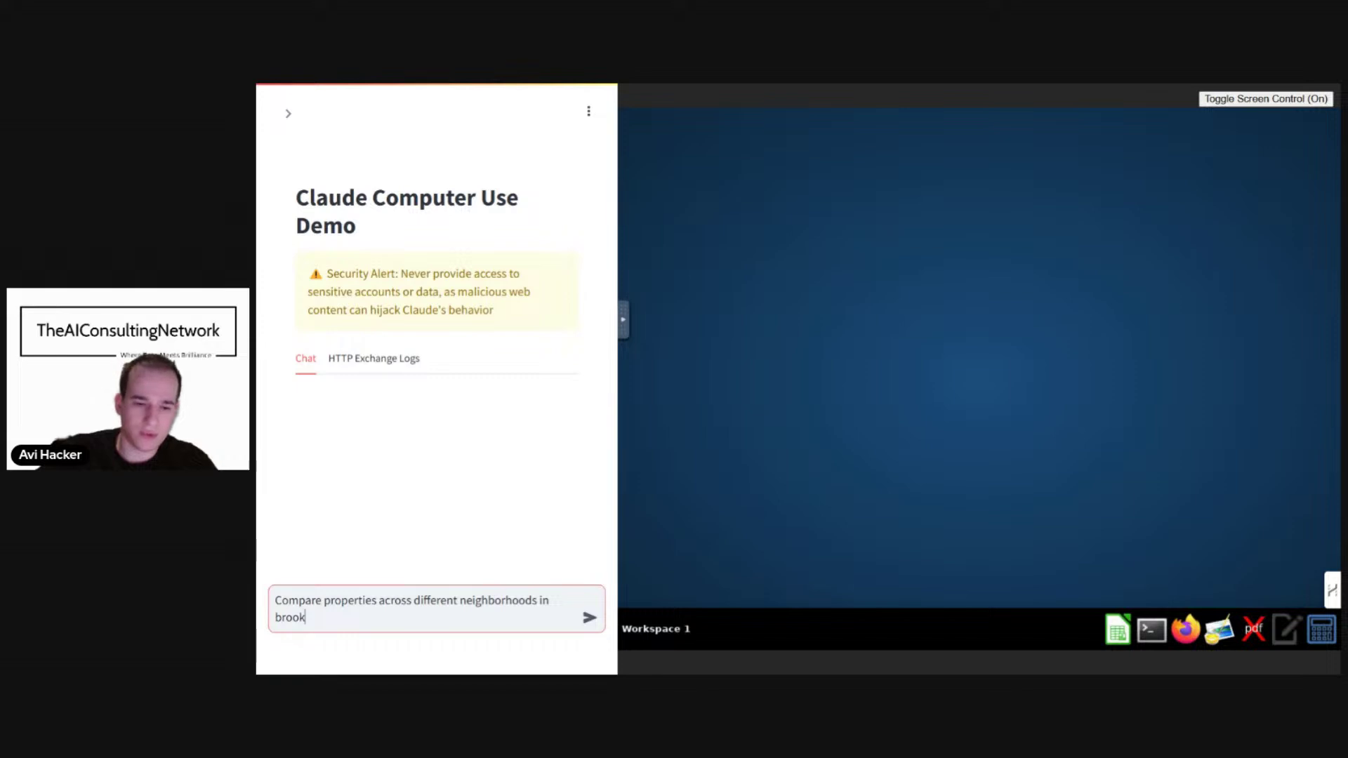
{"action": "type", "text": "lyn and NY"}
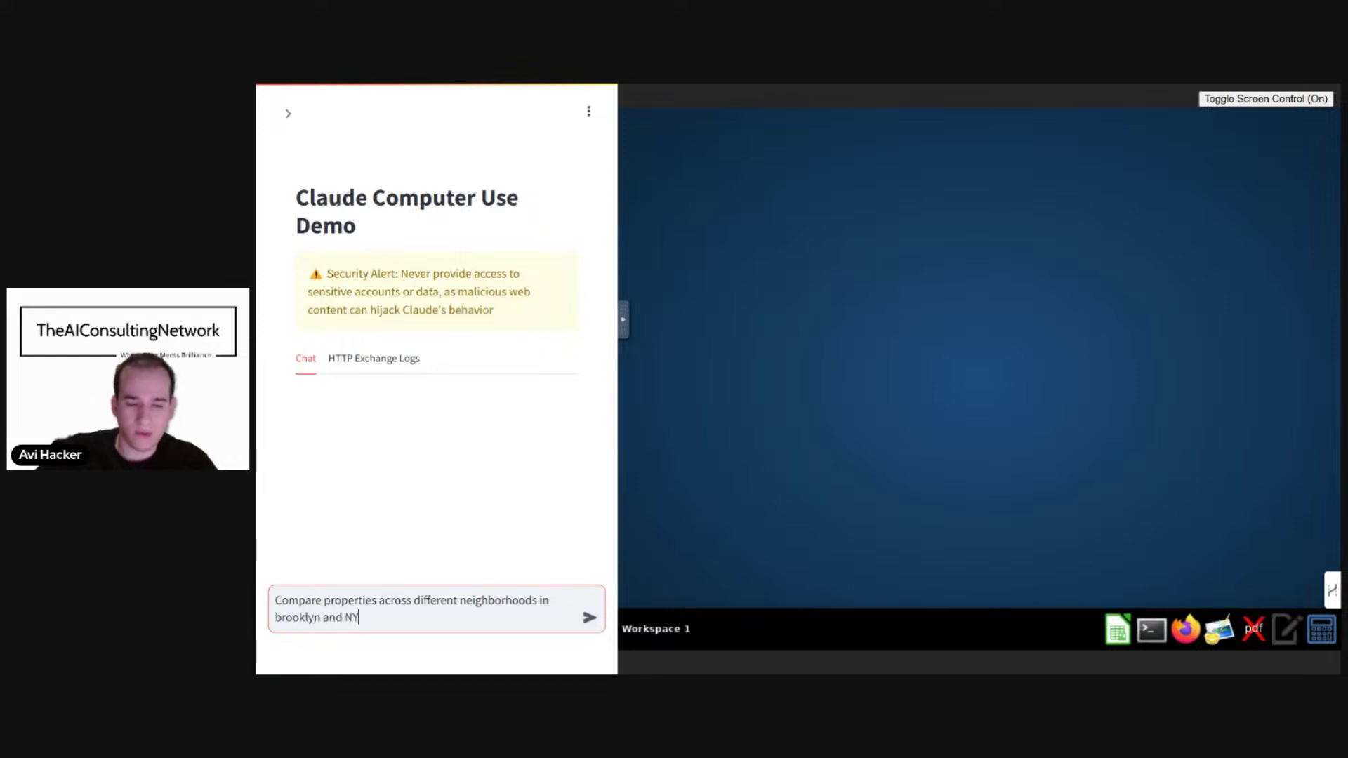
{"action": "key", "text": "Return"}
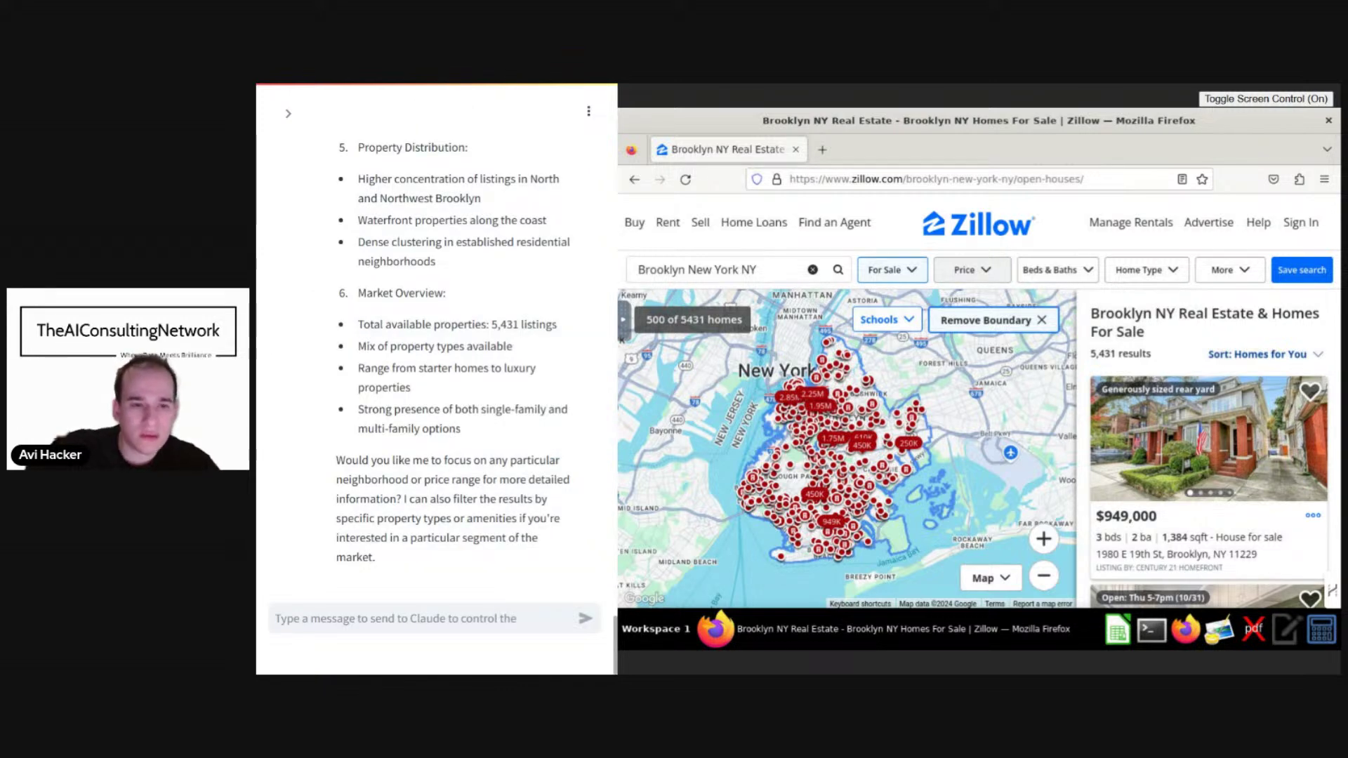
Examine Claude's Brooklyn property comparison, from price ranges and property types to neighborhoods, characteristics and market overview.
{"action": "scroll", "coordinate": [436, 351], "scroll_direction": "up", "scroll_amount": 3}
{"action": "scroll", "coordinate": [435, 351], "scroll_direction": "up", "scroll_amount": 6}
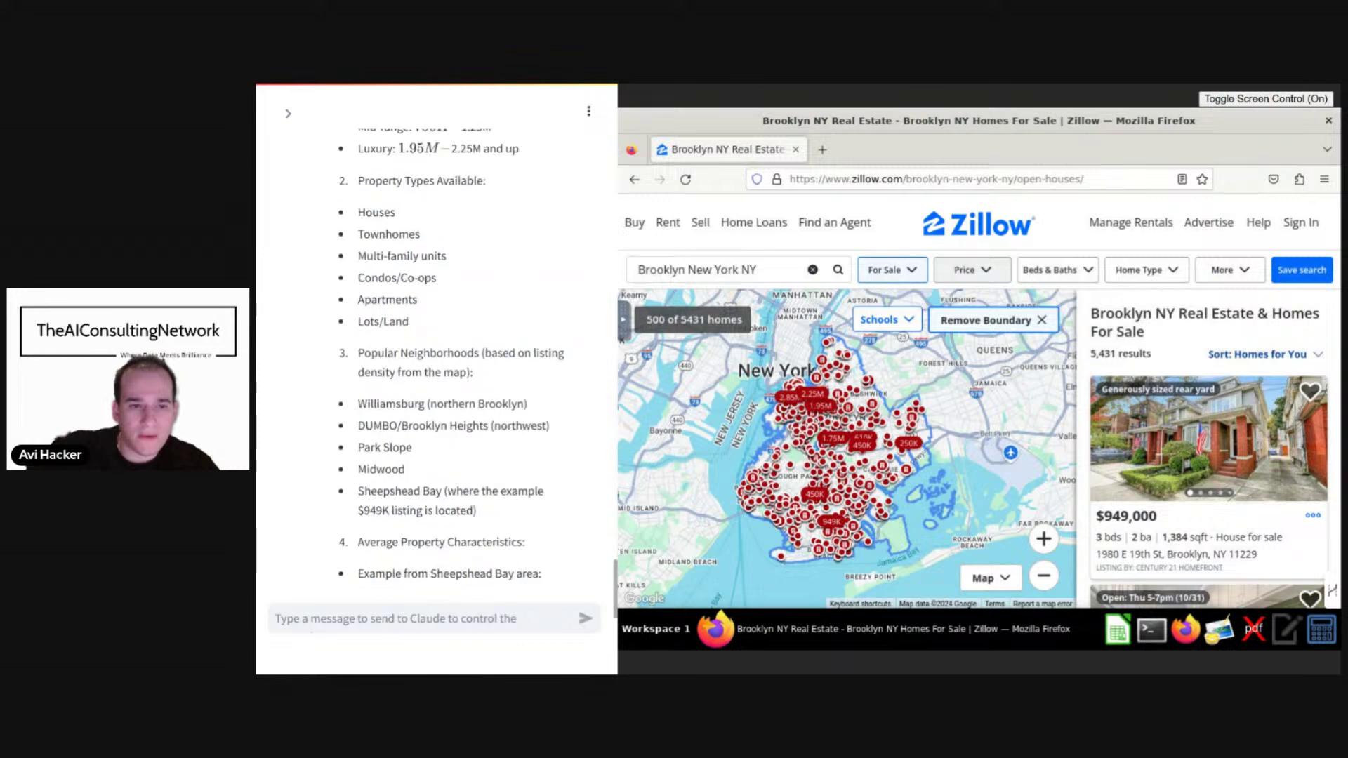
{"action": "scroll", "coordinate": [448, 312], "scroll_direction": "up", "scroll_amount": 2}
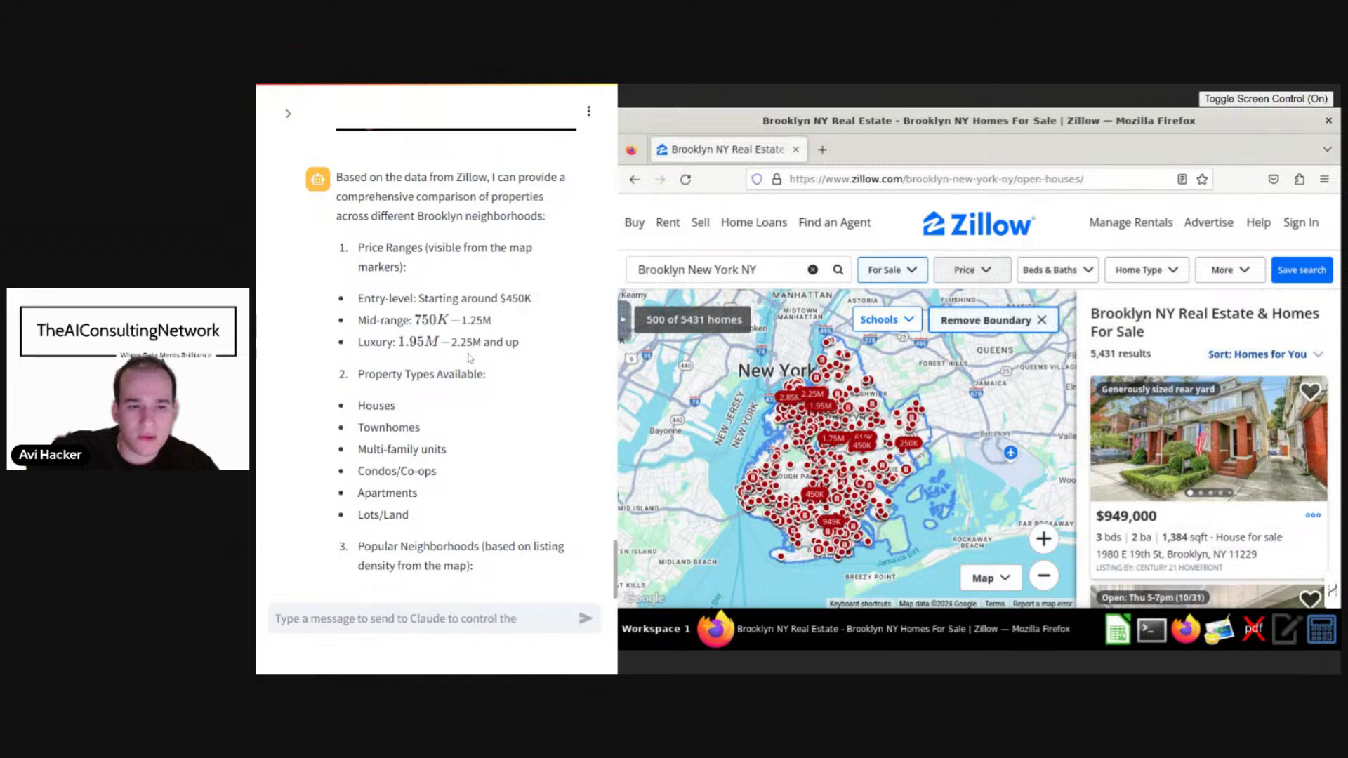
{"action": "scroll", "coordinate": [439, 418], "scroll_direction": "down", "scroll_amount": 2}
{"action": "scroll", "coordinate": [439, 418], "scroll_direction": "down", "scroll_amount": 2}
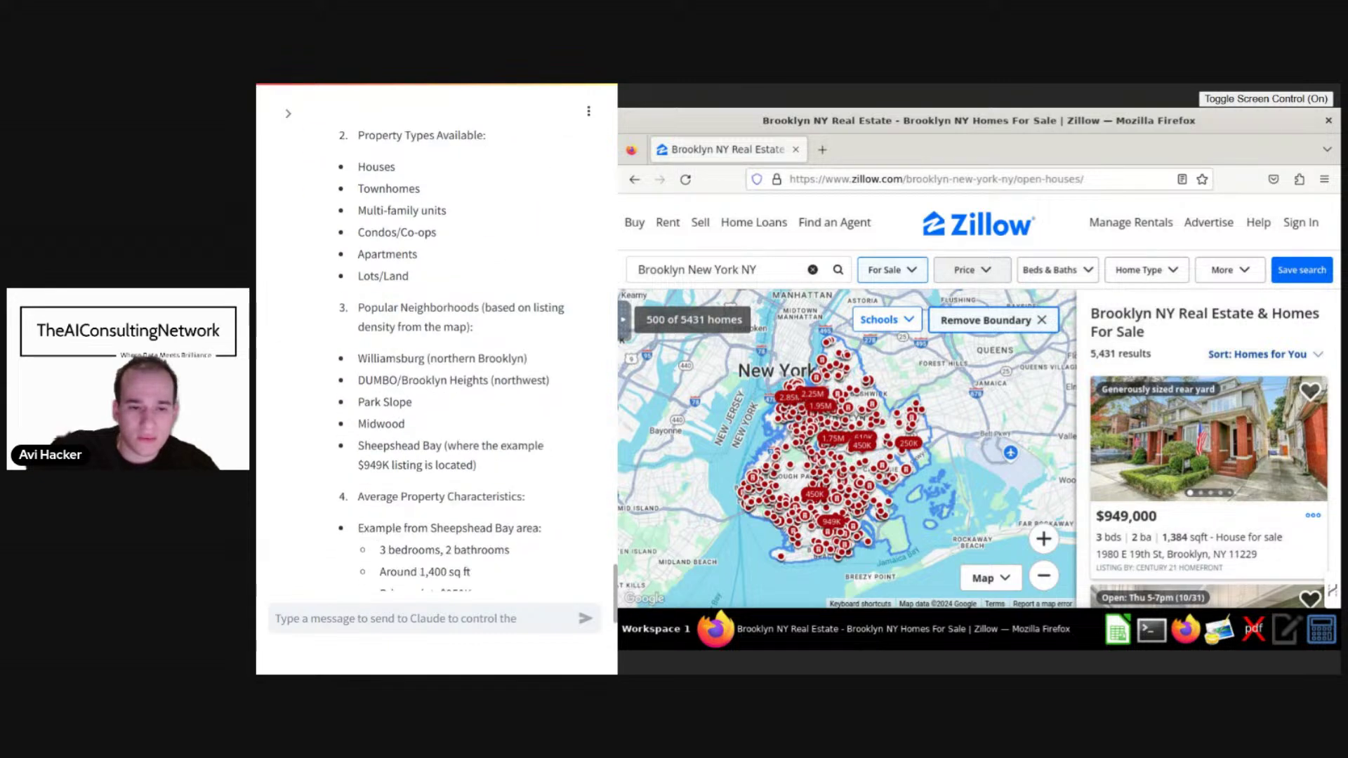
{"action": "scroll", "coordinate": [435, 422], "scroll_direction": "down", "scroll_amount": 4}
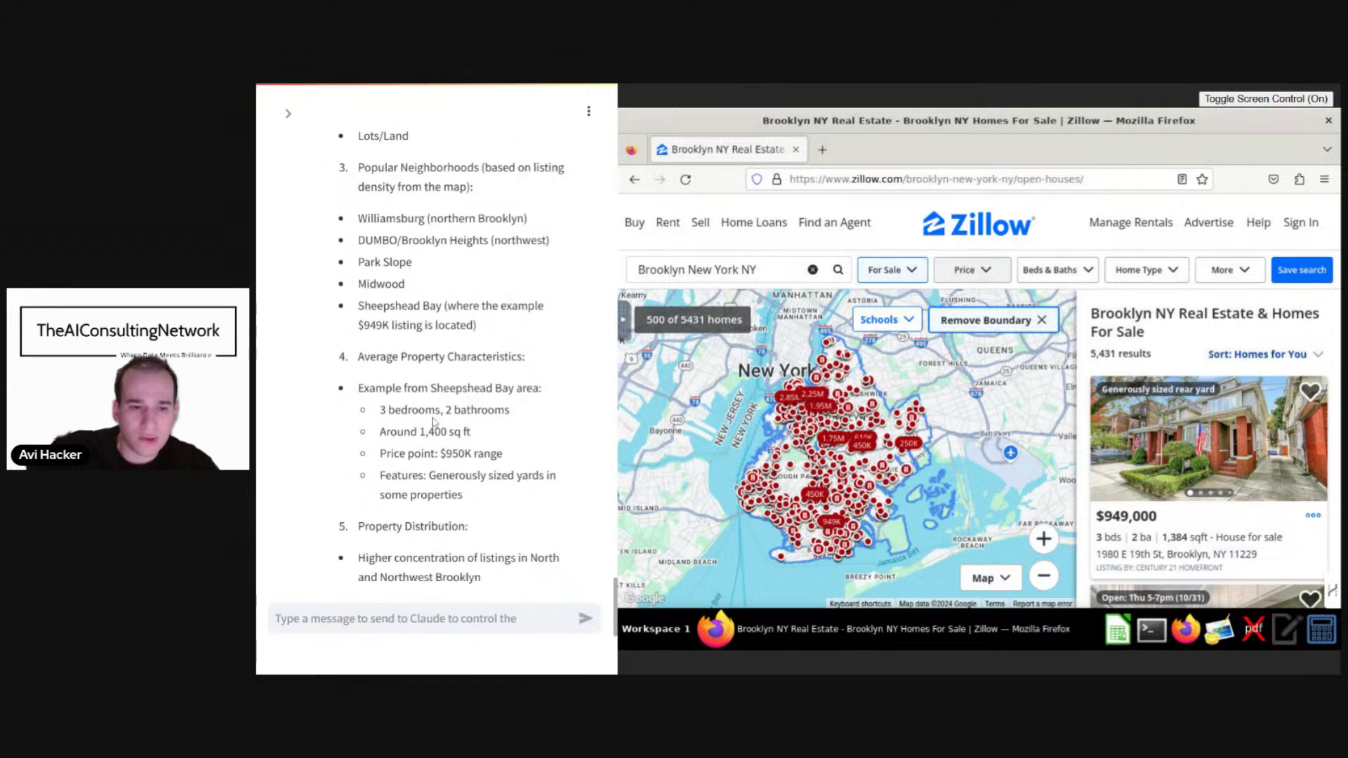
{"action": "scroll", "coordinate": [433, 421], "scroll_direction": "down", "scroll_amount": 5}
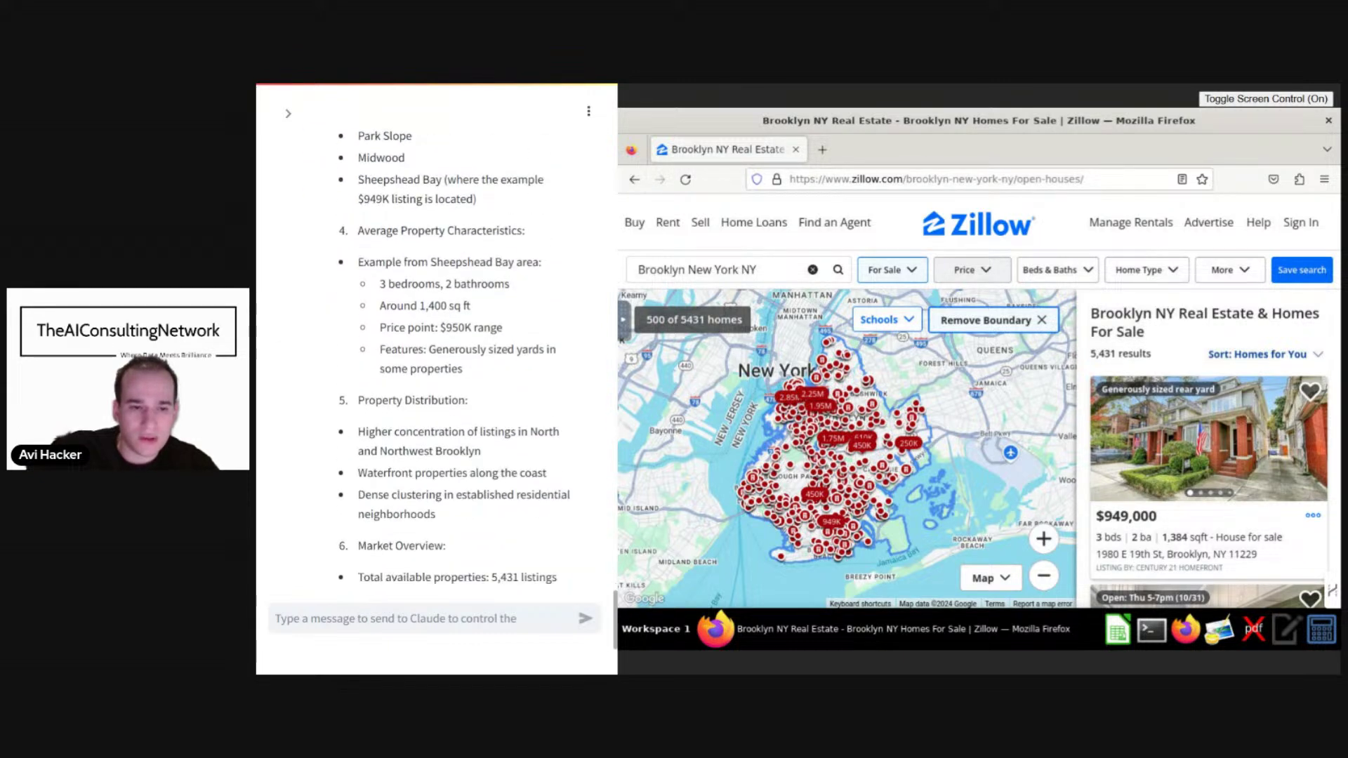
Send Claude the follow-up message "compare it to manhattan".
{"action": "left_click", "coordinate": [469, 616]}
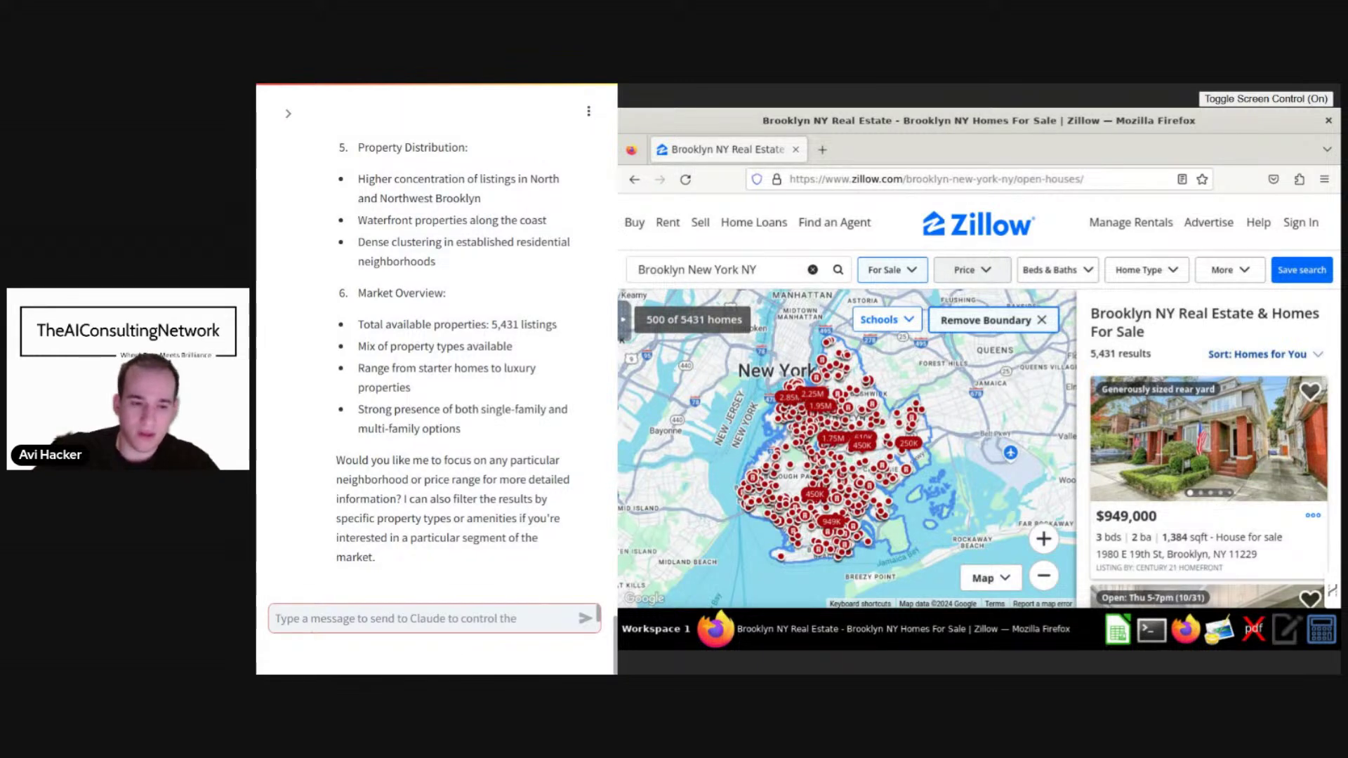
{"action": "type", "text": "compar"}
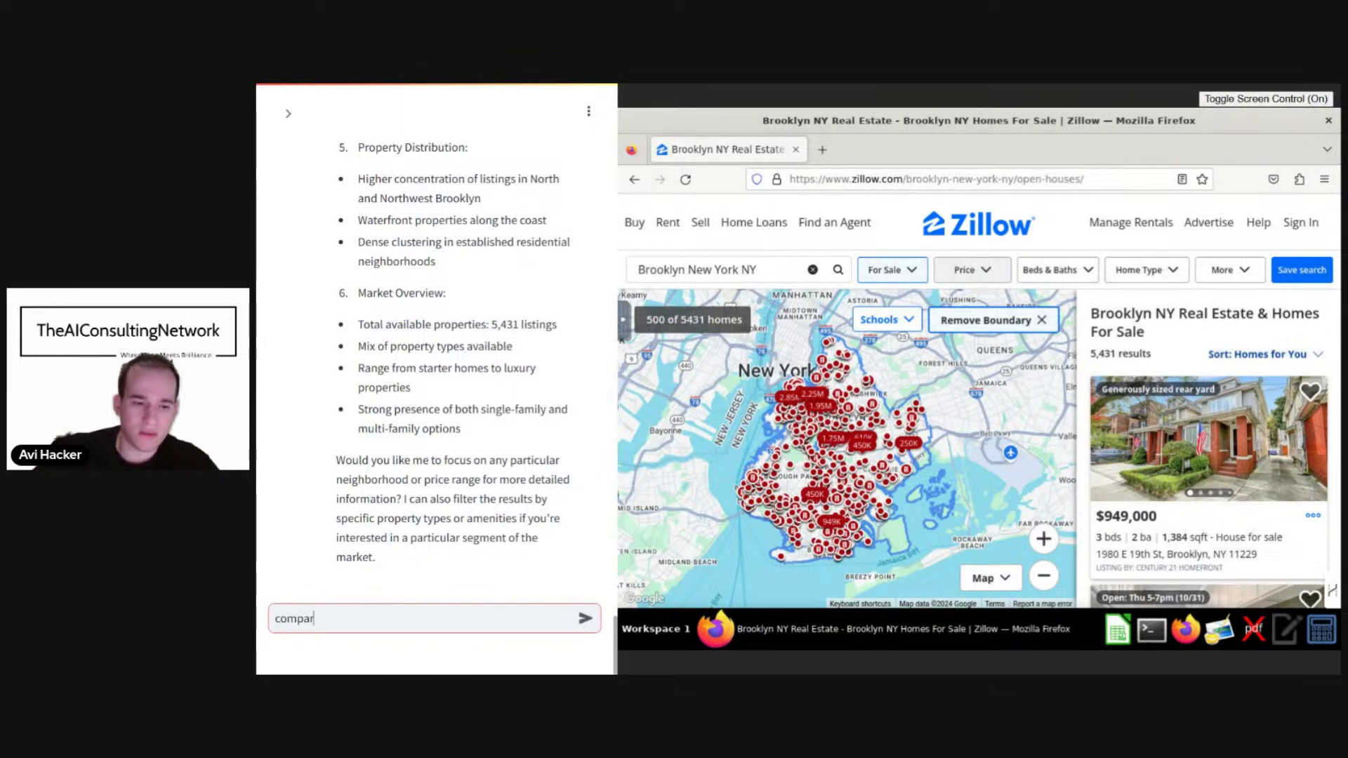
{"action": "type", "text": "e it to man"}
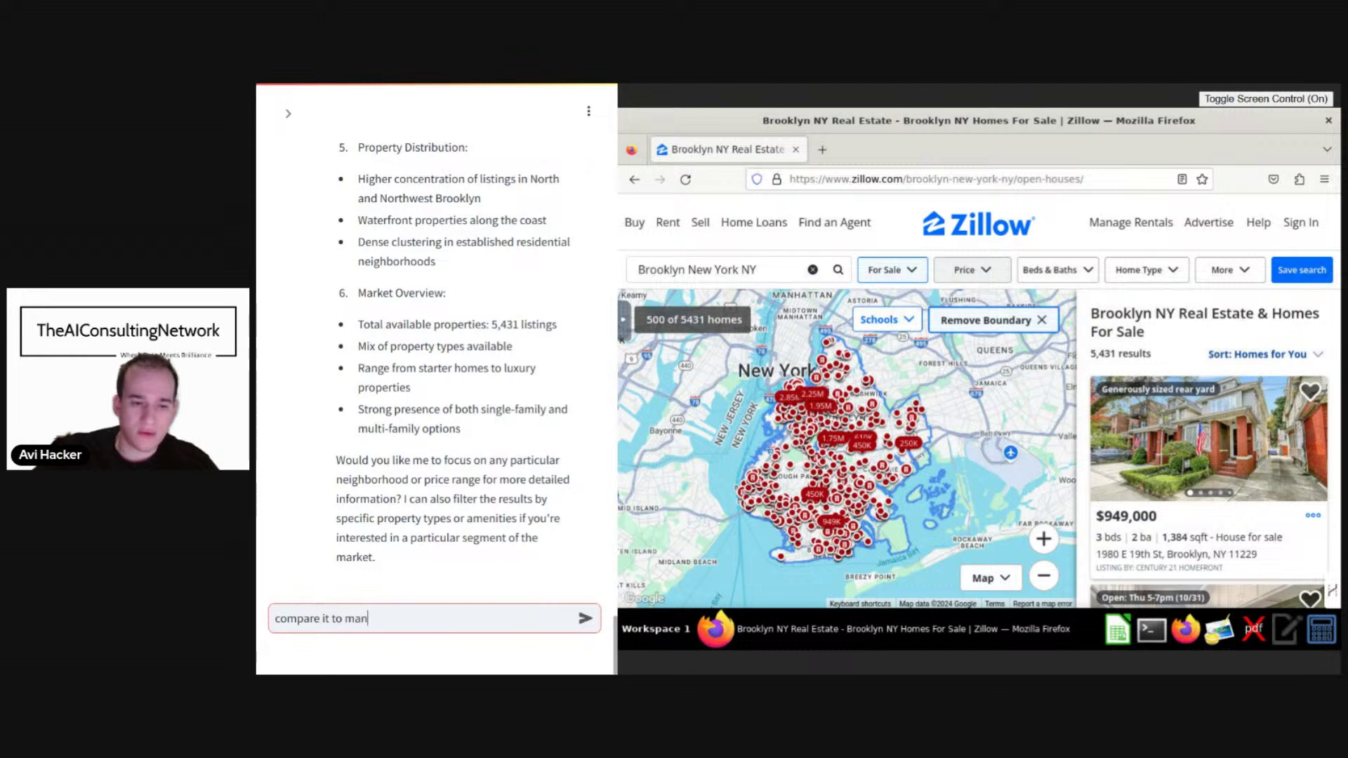
{"action": "type", "text": "hattan"}
{"action": "key", "text": "Return"}
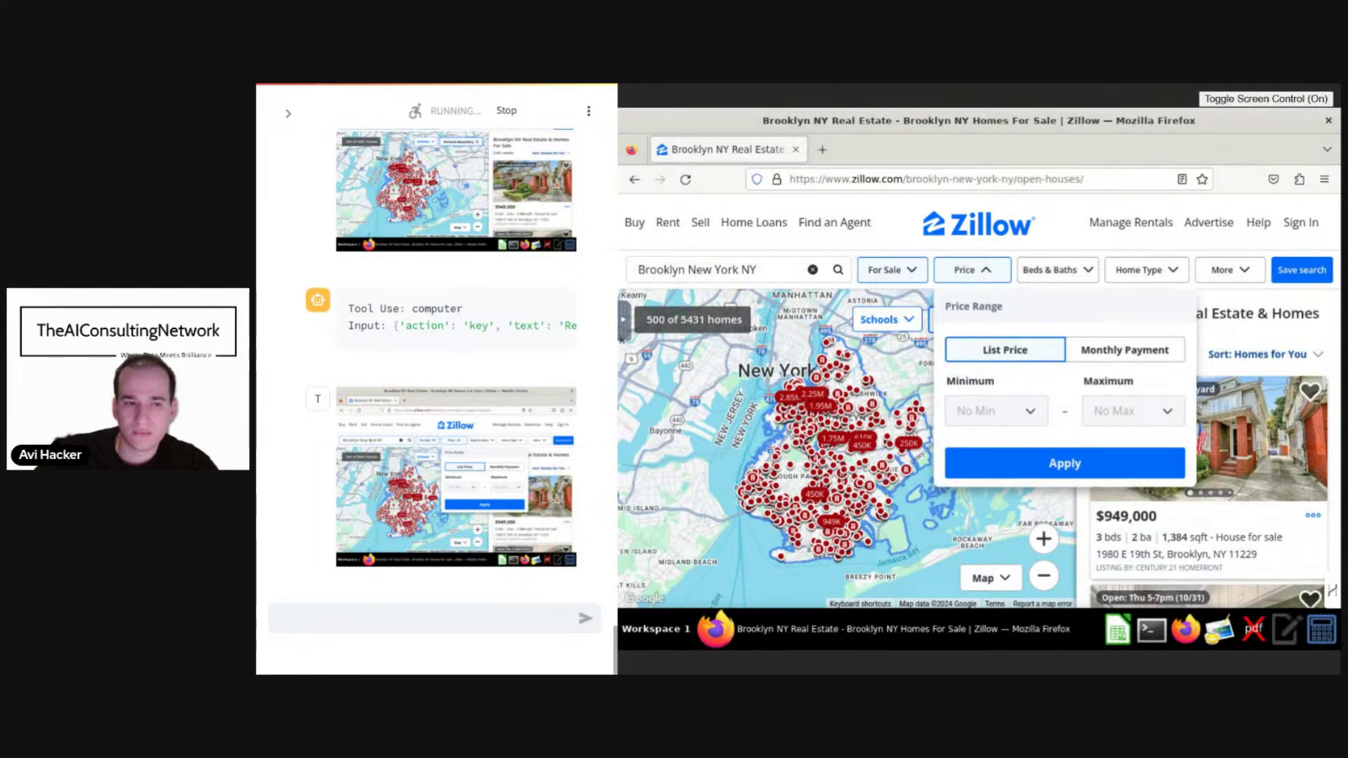
{"action": "key", "text": "ctrl+l"}
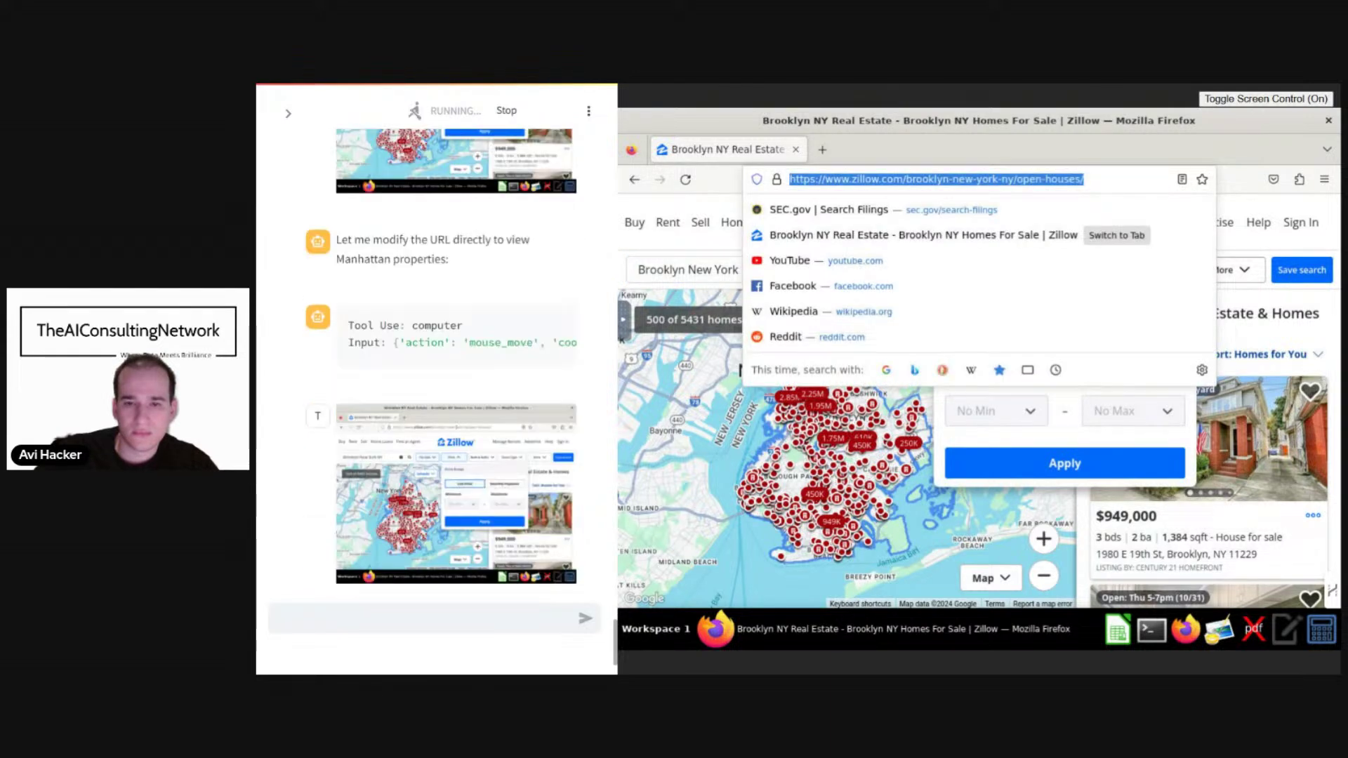
{"action": "type", "text": "https://www.zillow.com/manhattan-new-york-ny/"}
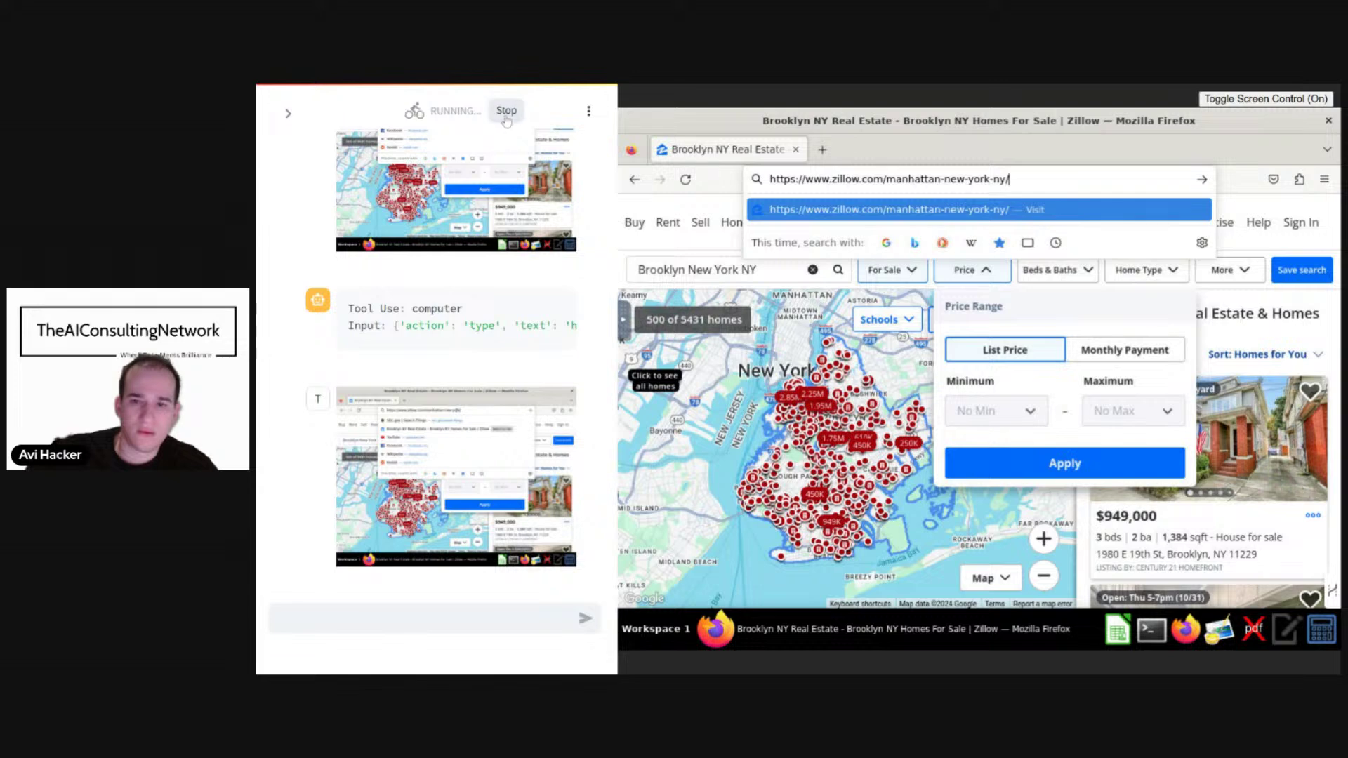
{"action": "left_click", "coordinate": [1087, 211]}
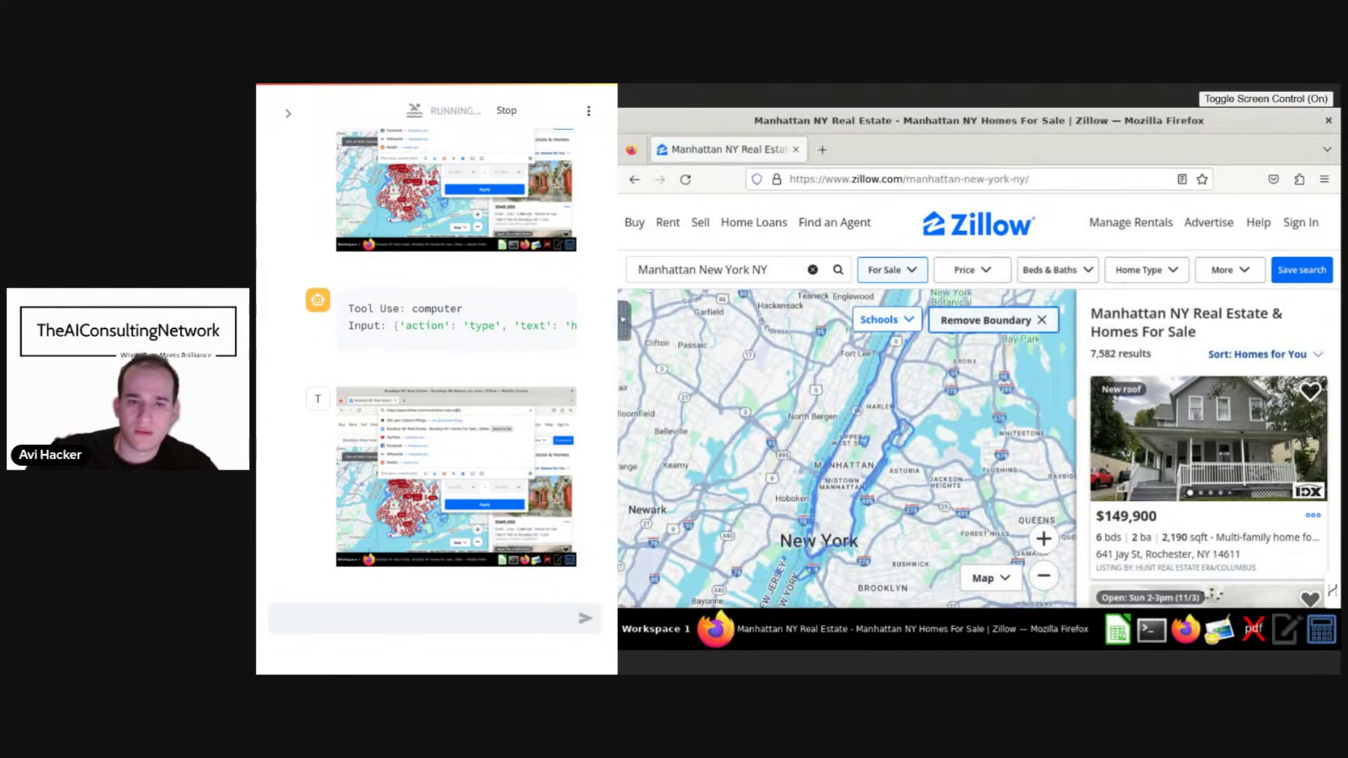
{"action": "mouse_move", "coordinate": [1104, 214]}
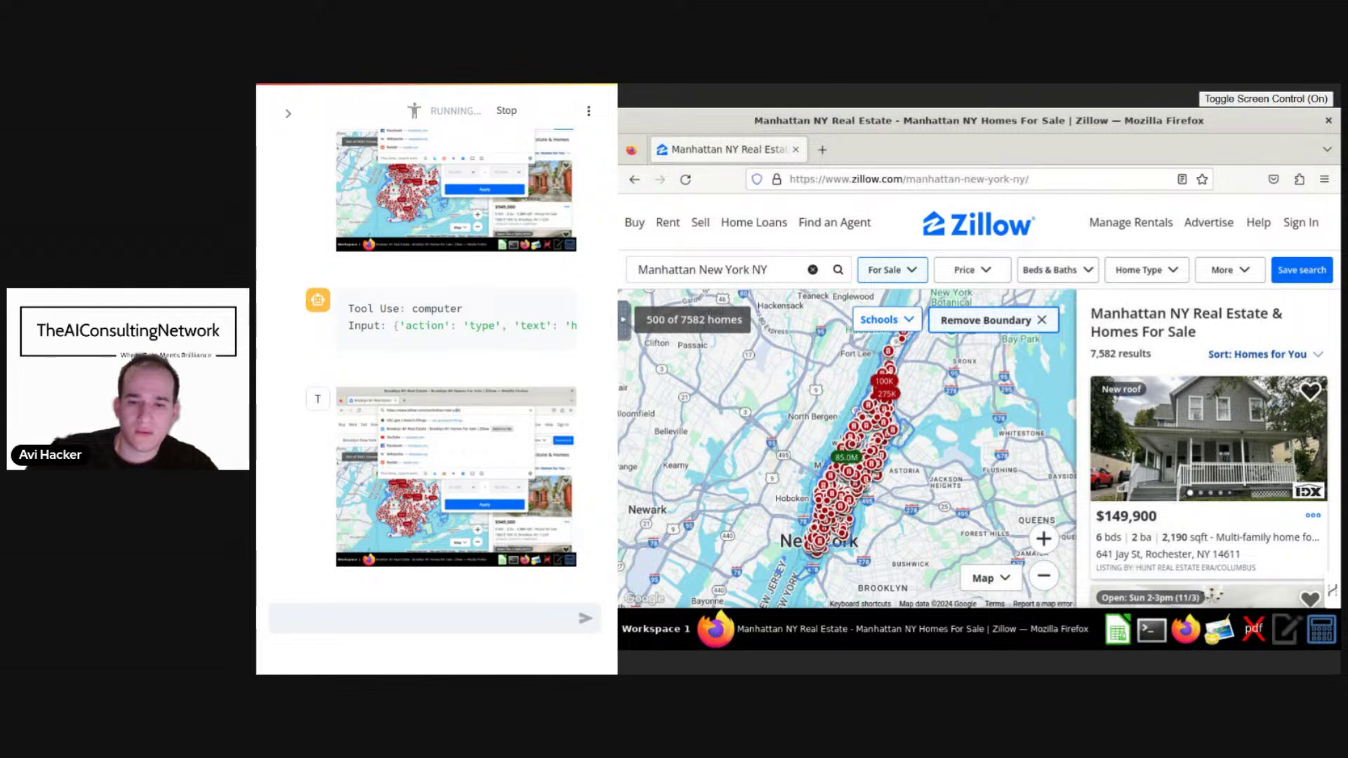
Stop Claude's running task and send the message "could you find a title report for a property or show me where to find one".
{"action": "left_click", "coordinate": [504, 112]}
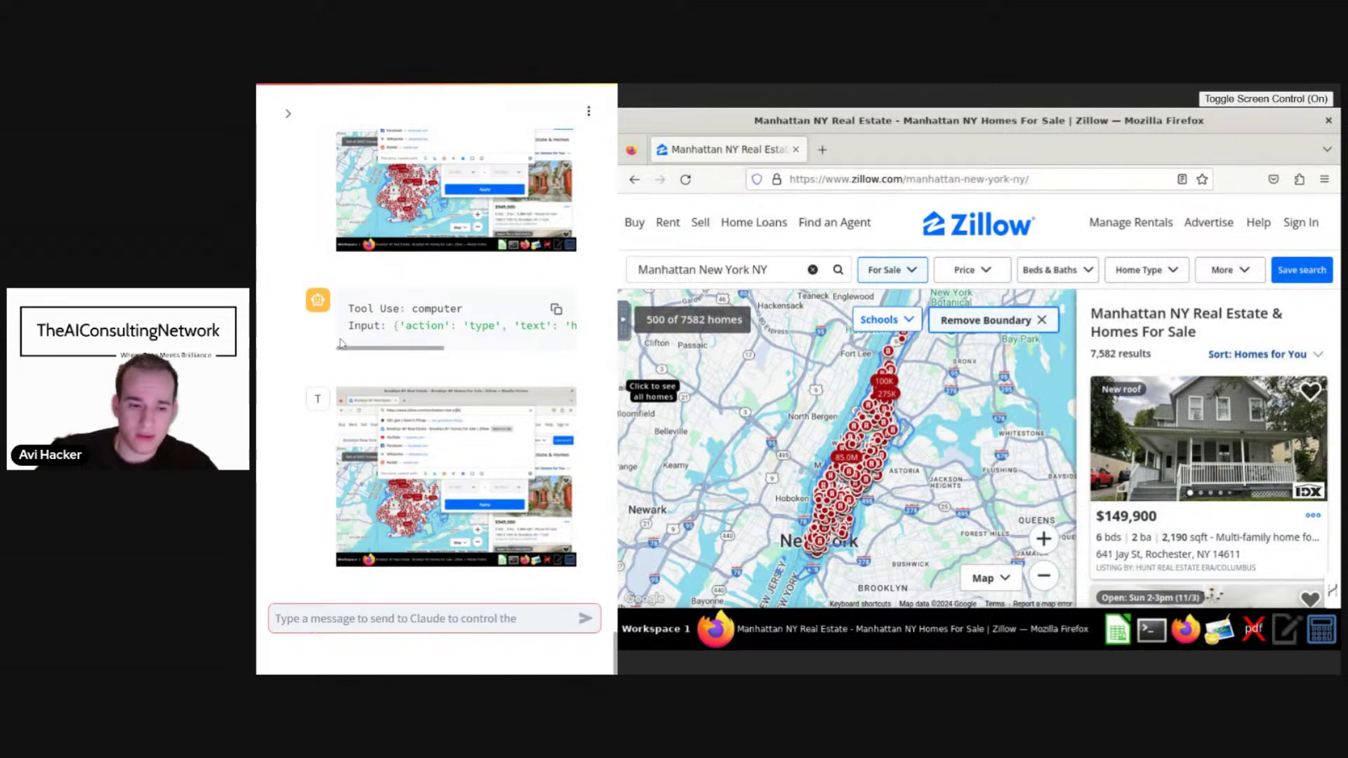
{"action": "type", "text": "could you fin"}
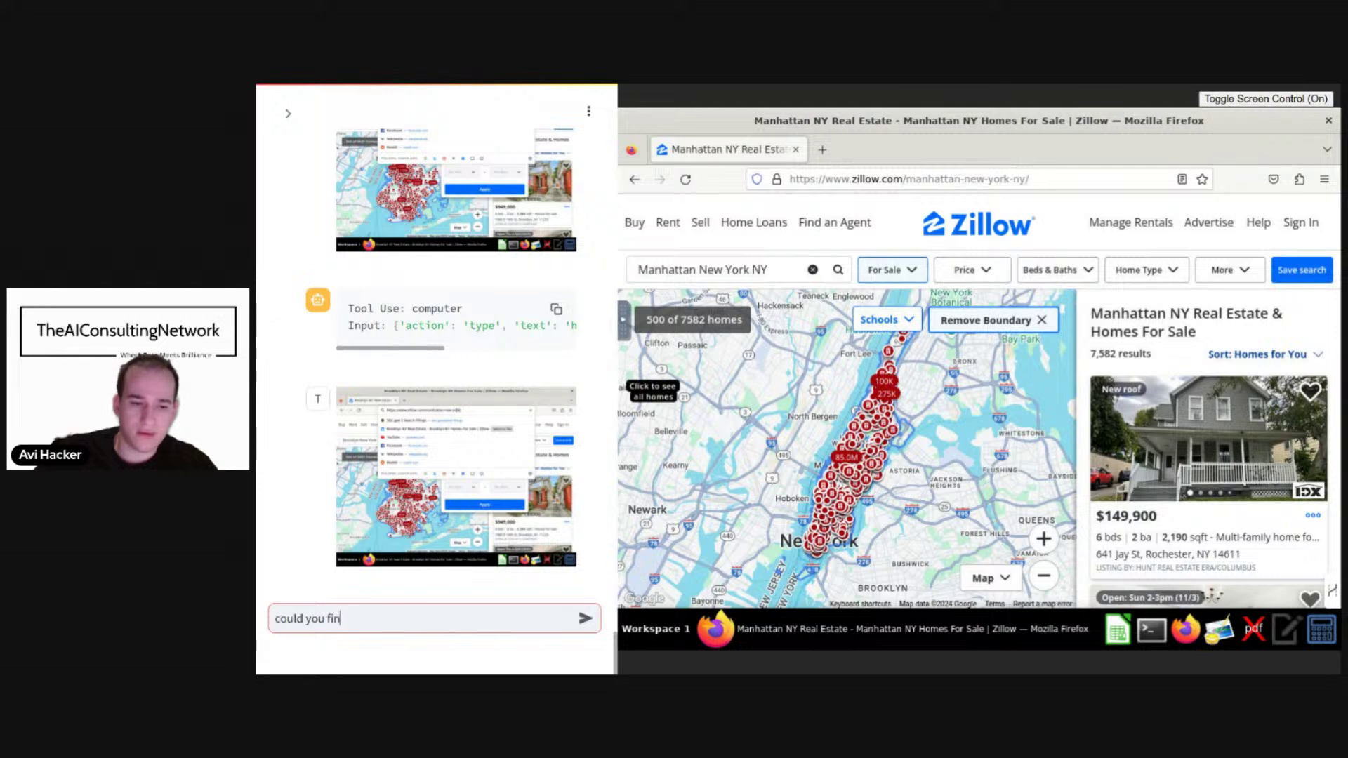
{"action": "type", "text": "d a title rep"}
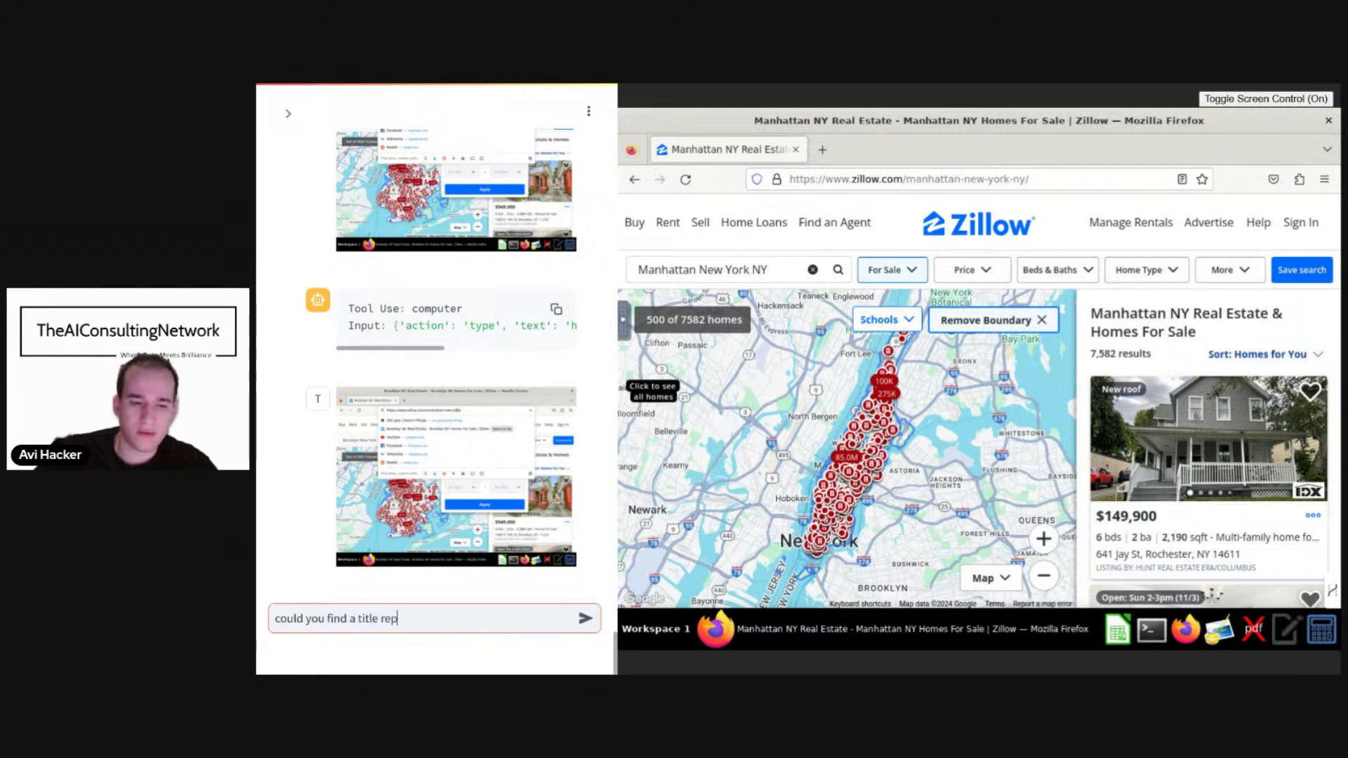
{"action": "type", "text": "ort for a pro"}
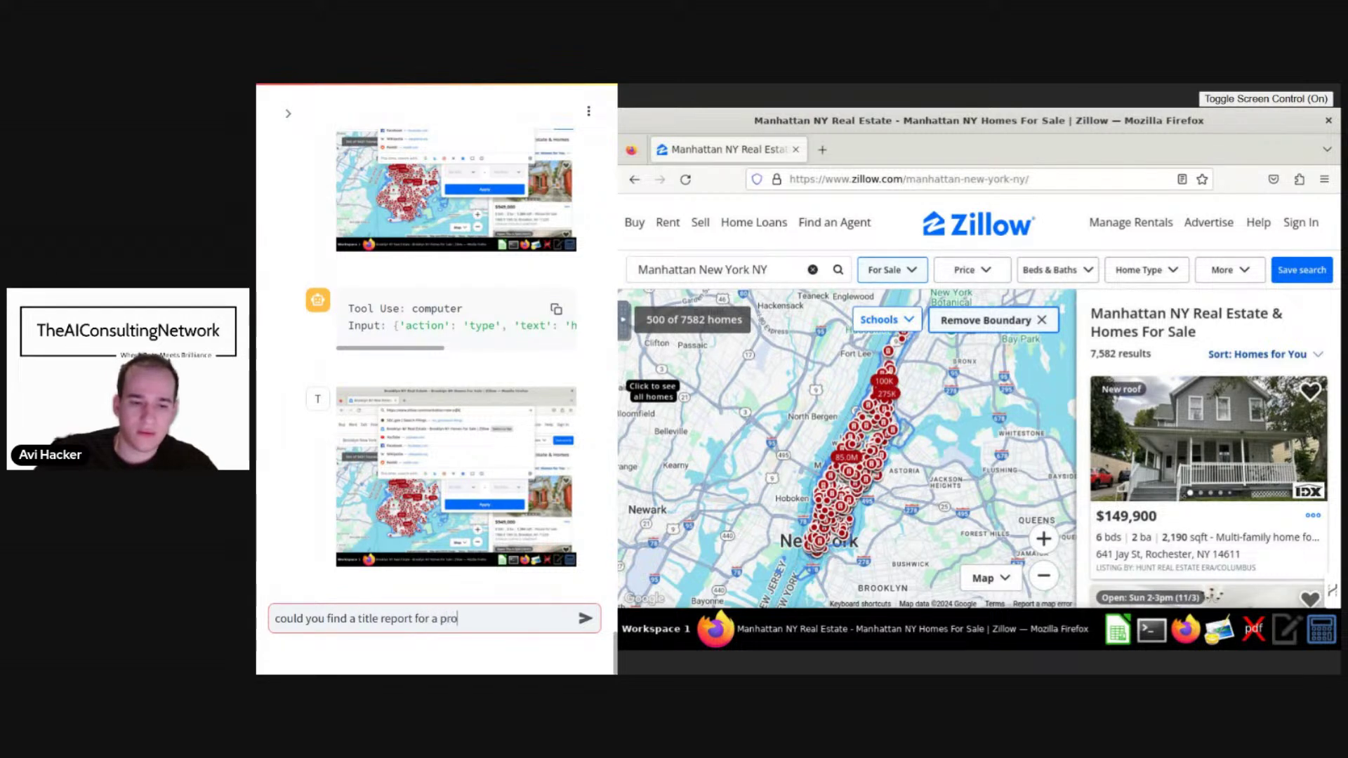
{"action": "type", "text": "perty or show"}
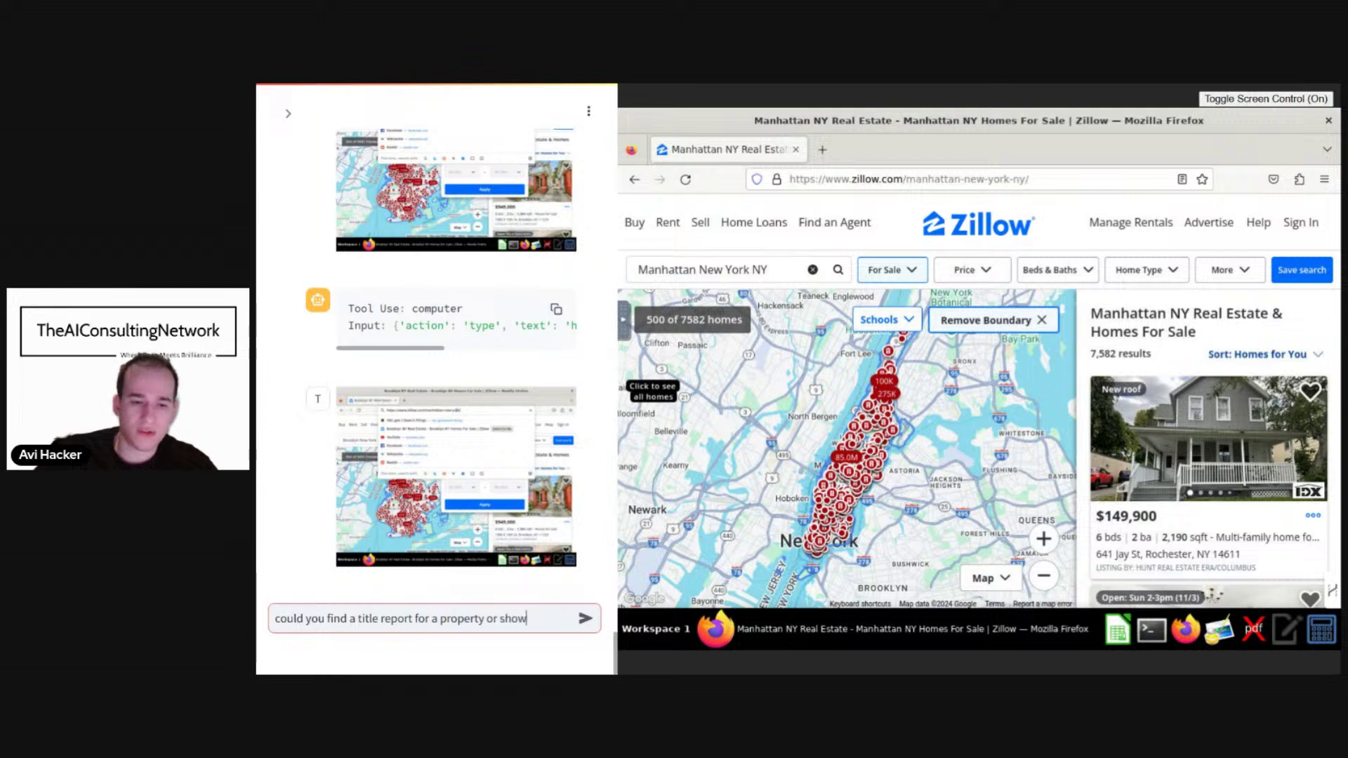
{"action": "type", "text": " me where to find one"}
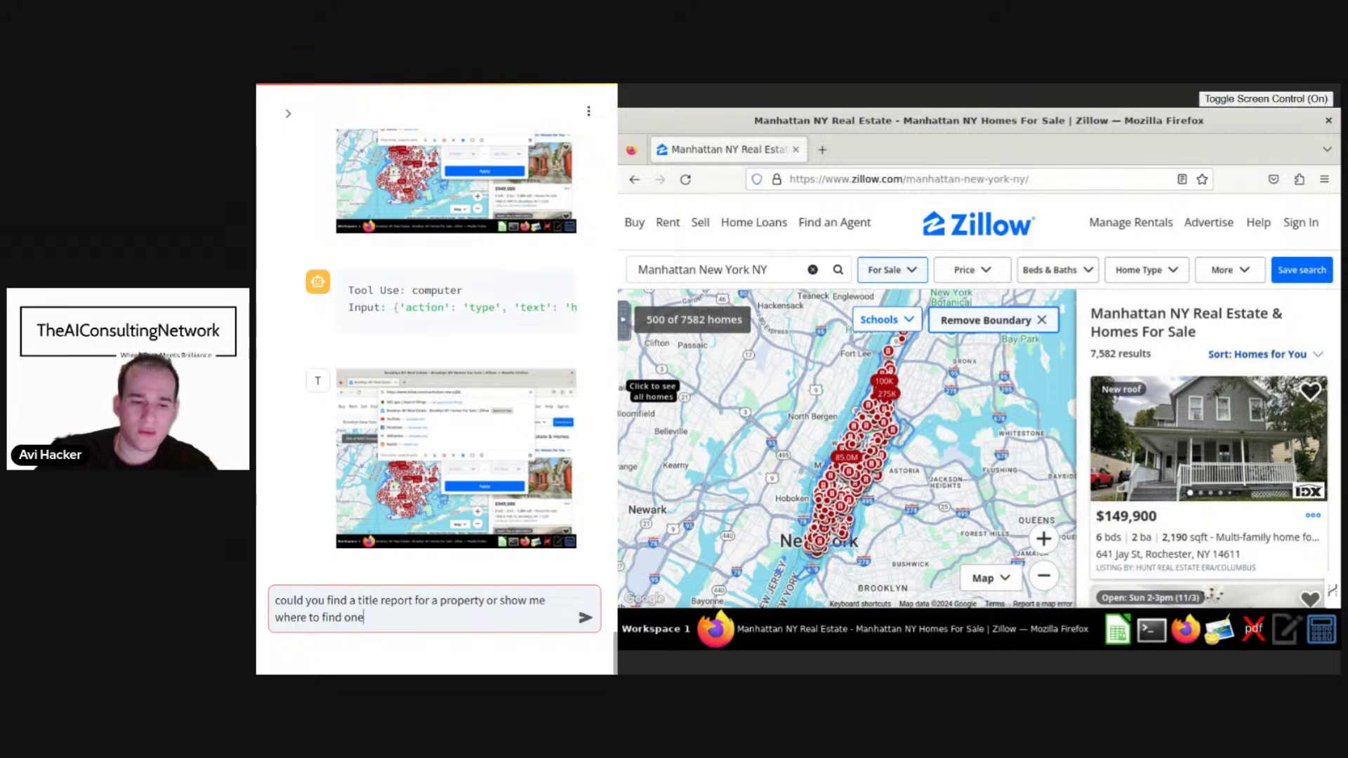
{"action": "key", "text": "Return"}
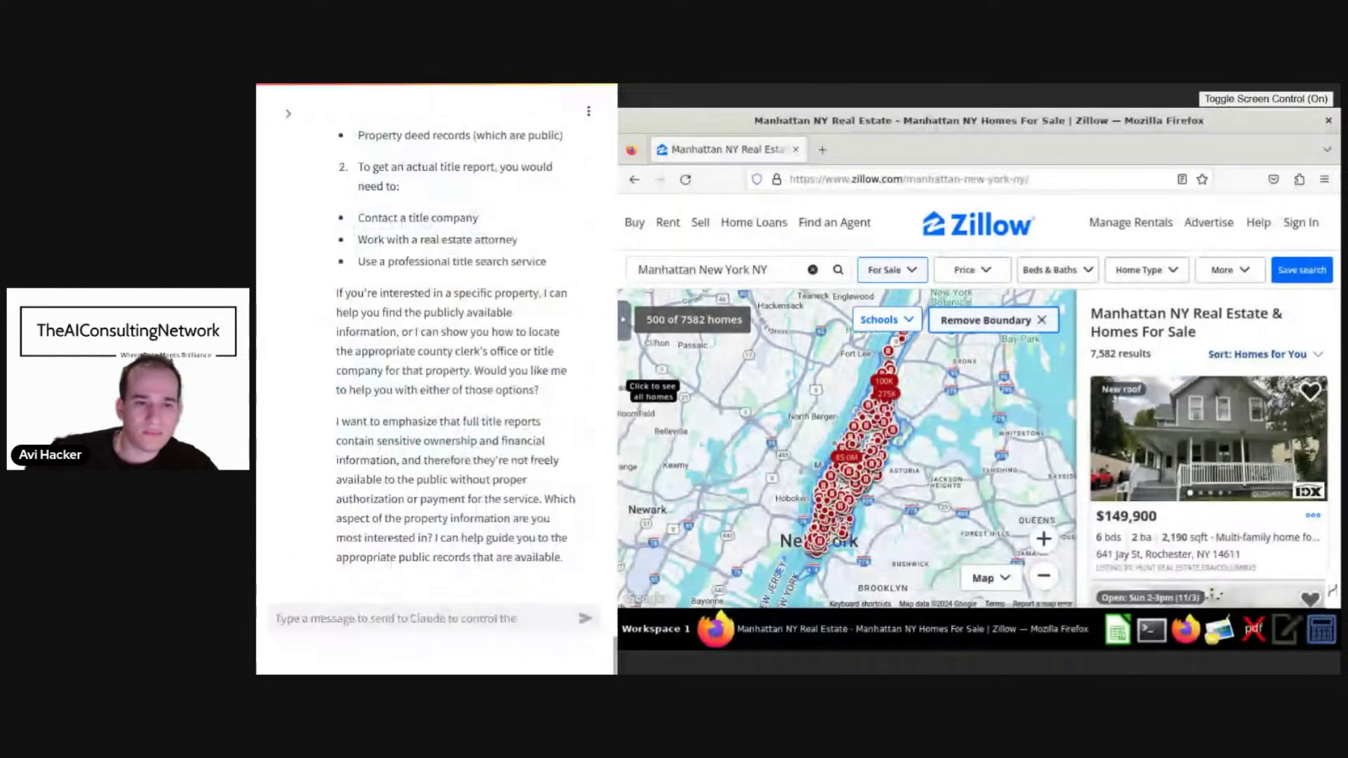
Examine Claude's answer on title reports, from access requirements and public record sources to the closing note on sensitive information.
{"action": "scroll", "coordinate": [439, 356], "scroll_direction": "up", "scroll_amount": 10}
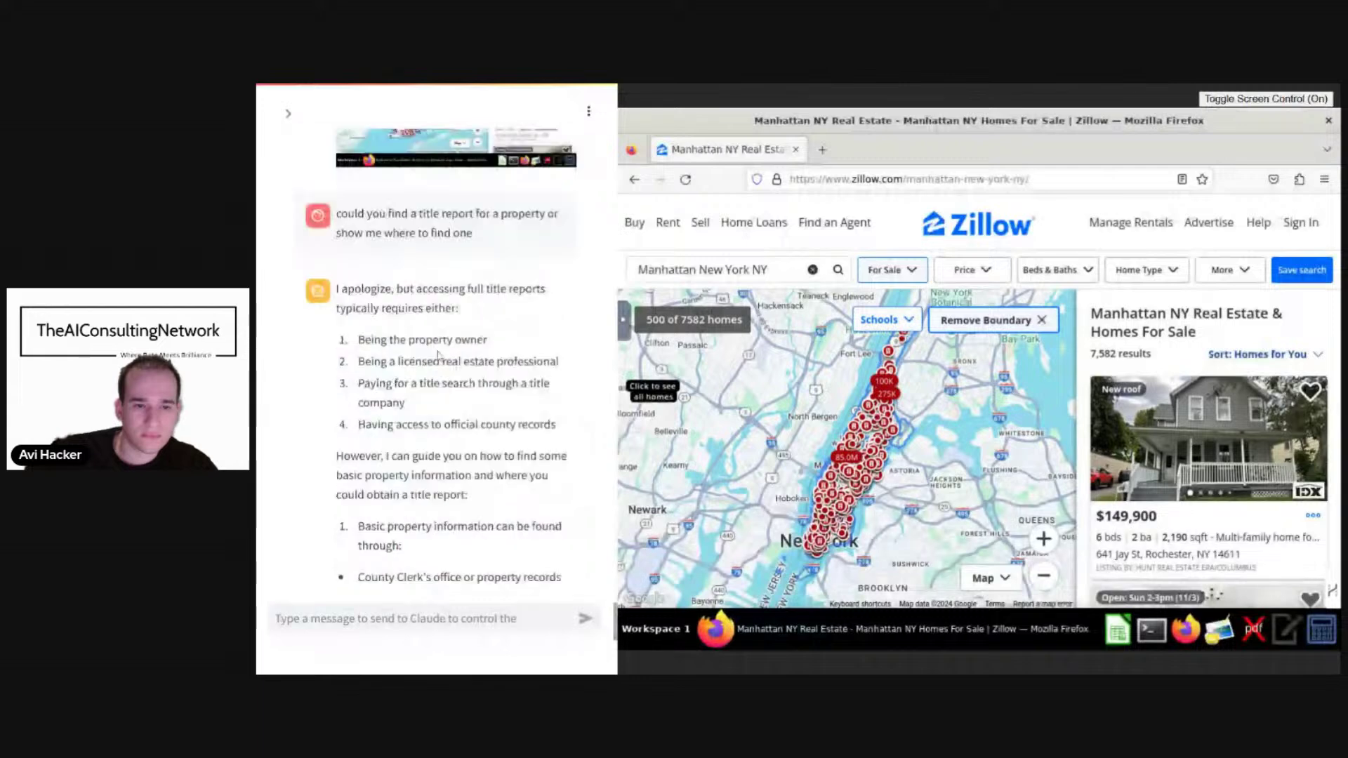
{"action": "scroll", "coordinate": [439, 355], "scroll_direction": "down", "scroll_amount": 1}
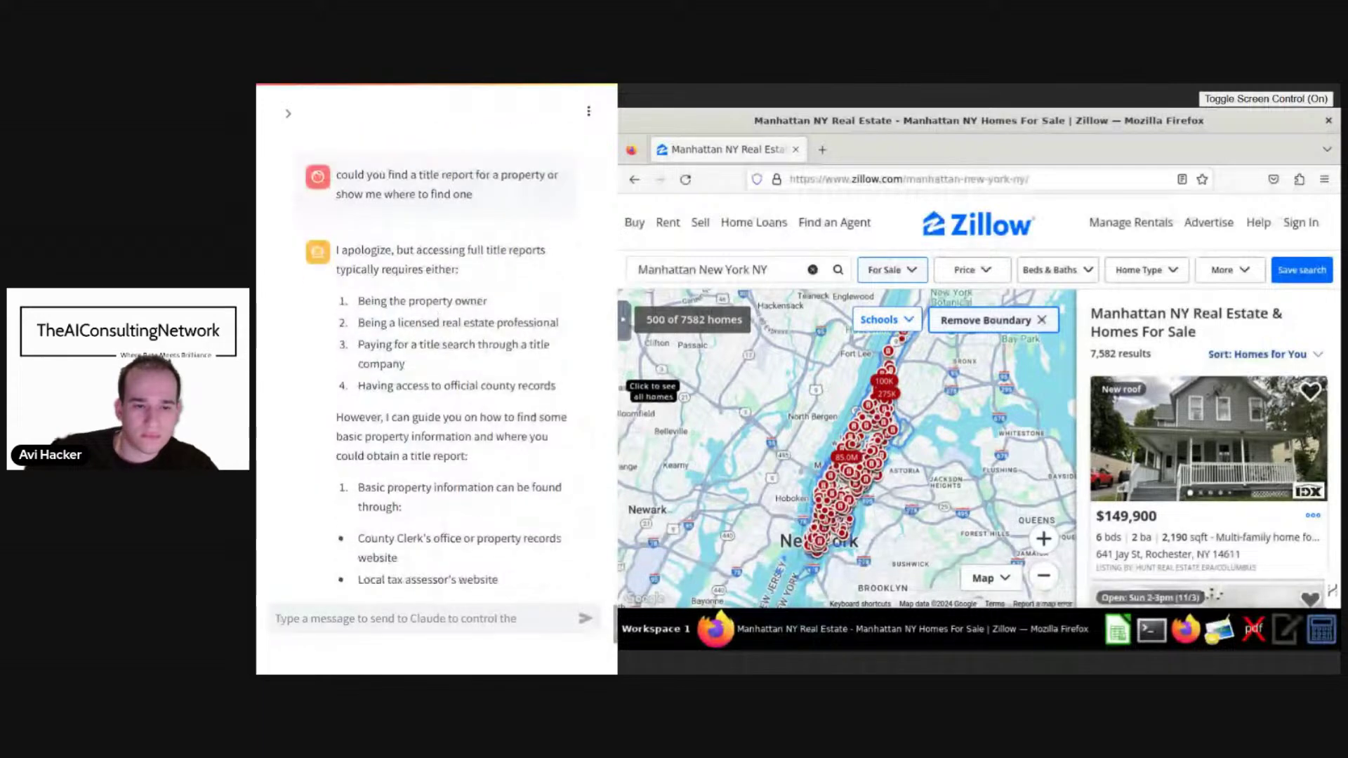
{"action": "scroll", "coordinate": [439, 355], "scroll_direction": "down", "scroll_amount": 11}
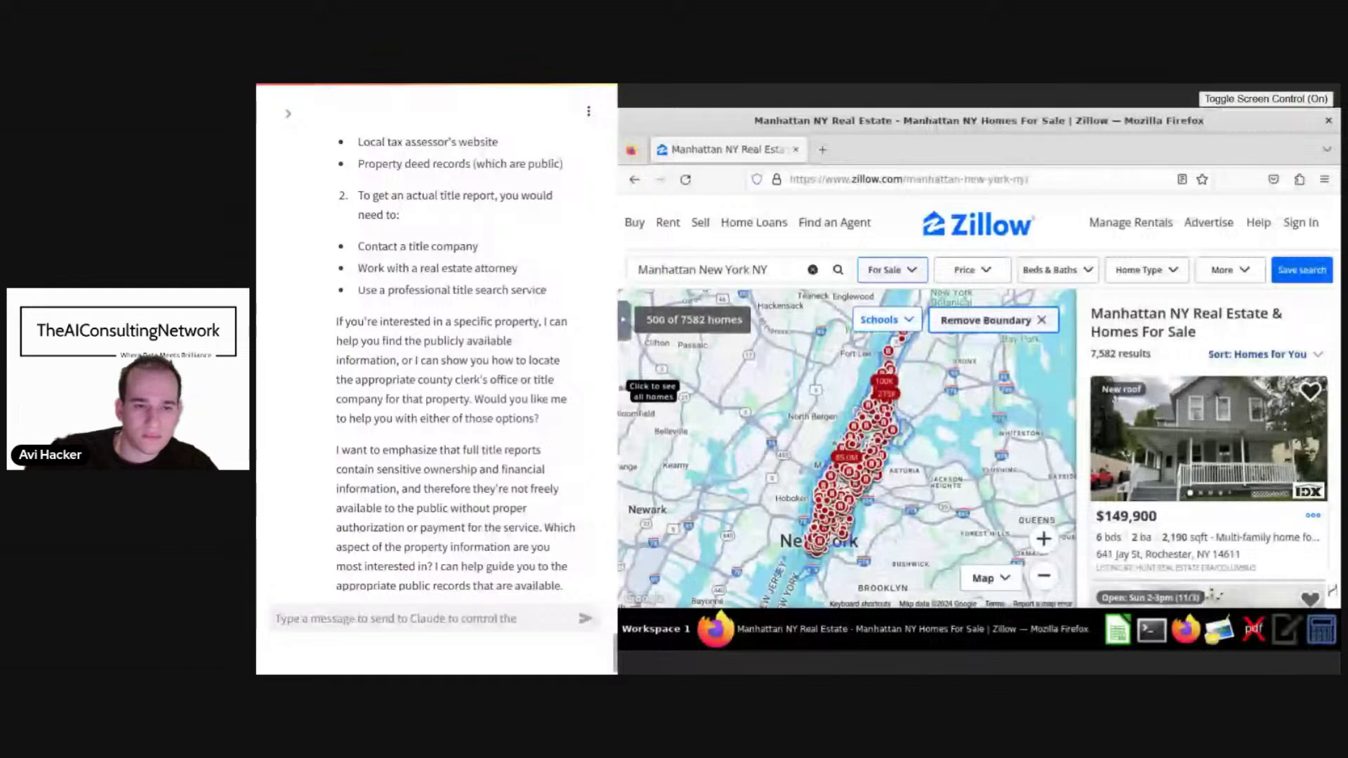
{"action": "scroll", "coordinate": [439, 356], "scroll_direction": "down", "scroll_amount": 1}
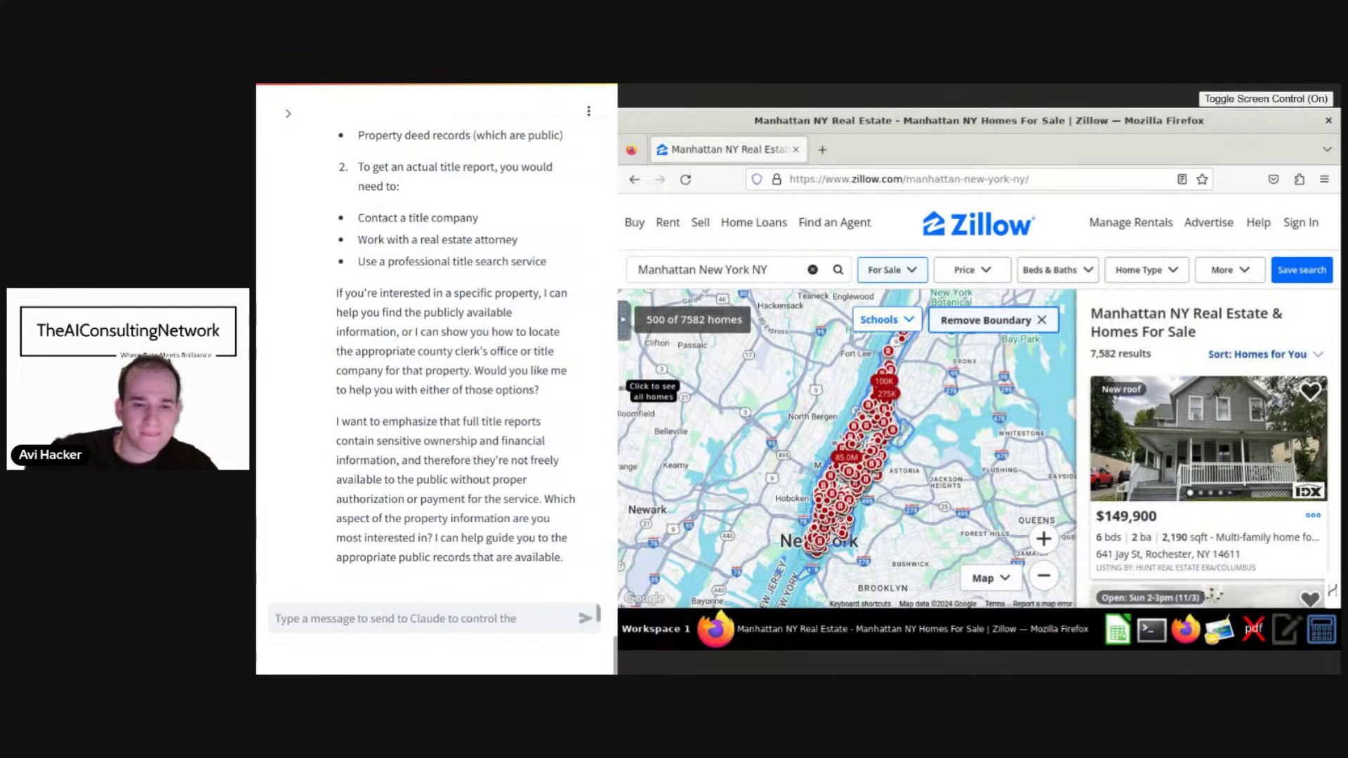
{"action": "left_click_drag", "start_coordinate": [399, 422], "coordinate": [479, 500]}
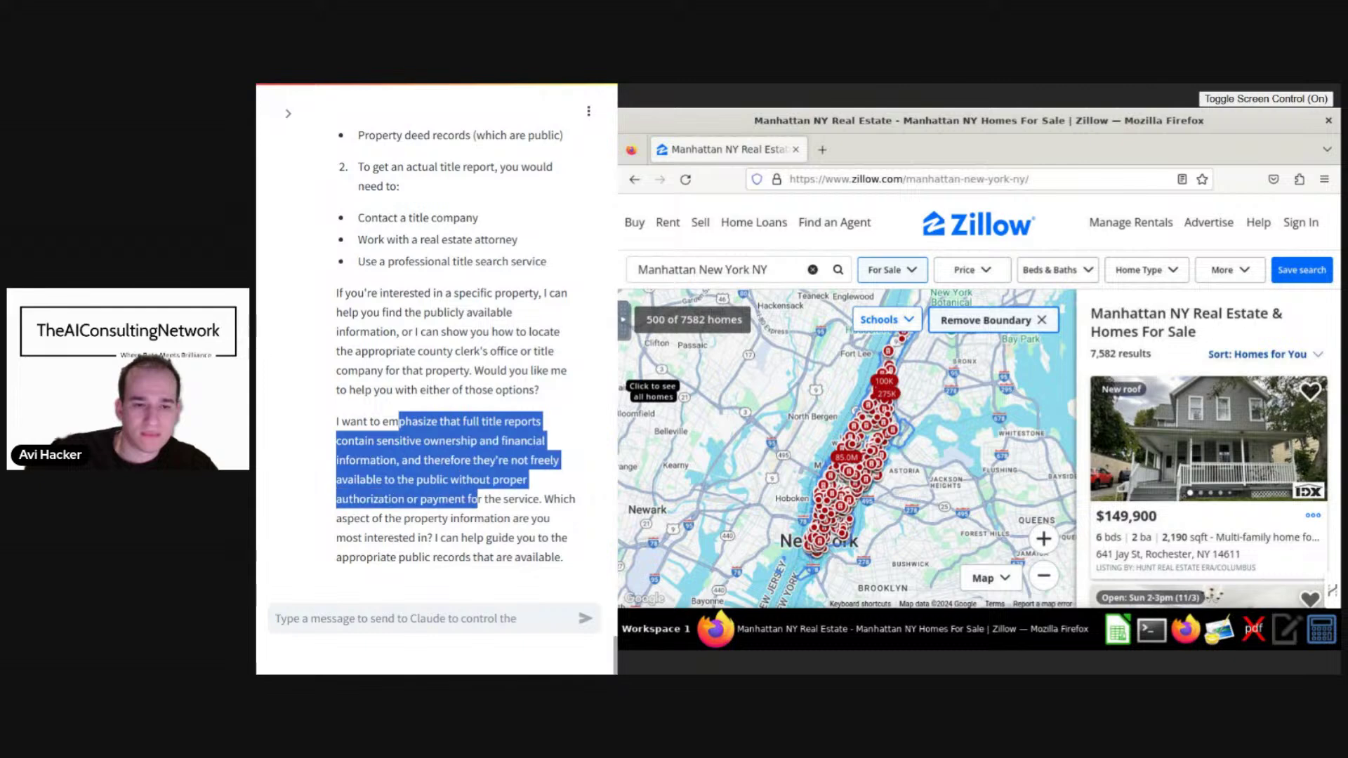
{"action": "left_click", "coordinate": [440, 513]}
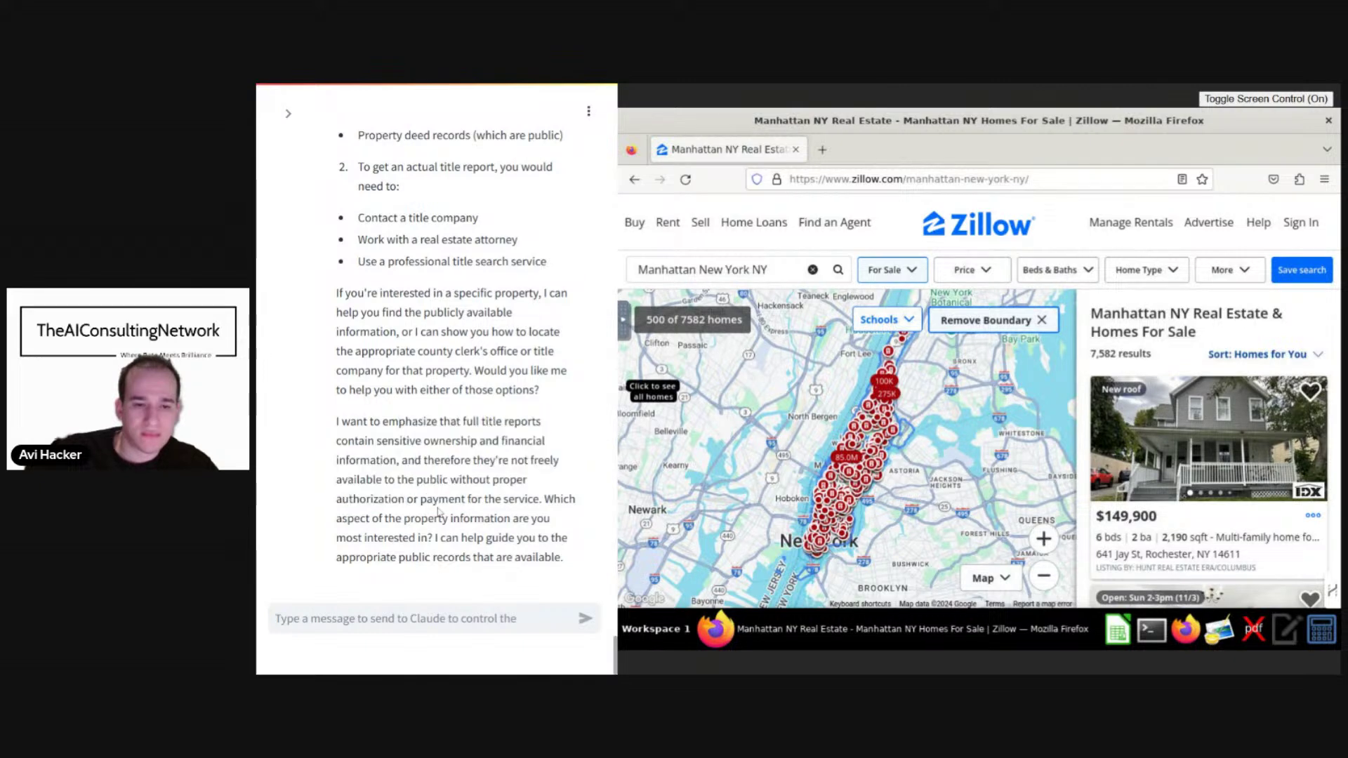
Send Claude the message "Extract and analyze property listings data for brooklyn houses".
{"action": "left_click", "coordinate": [599, 614]}
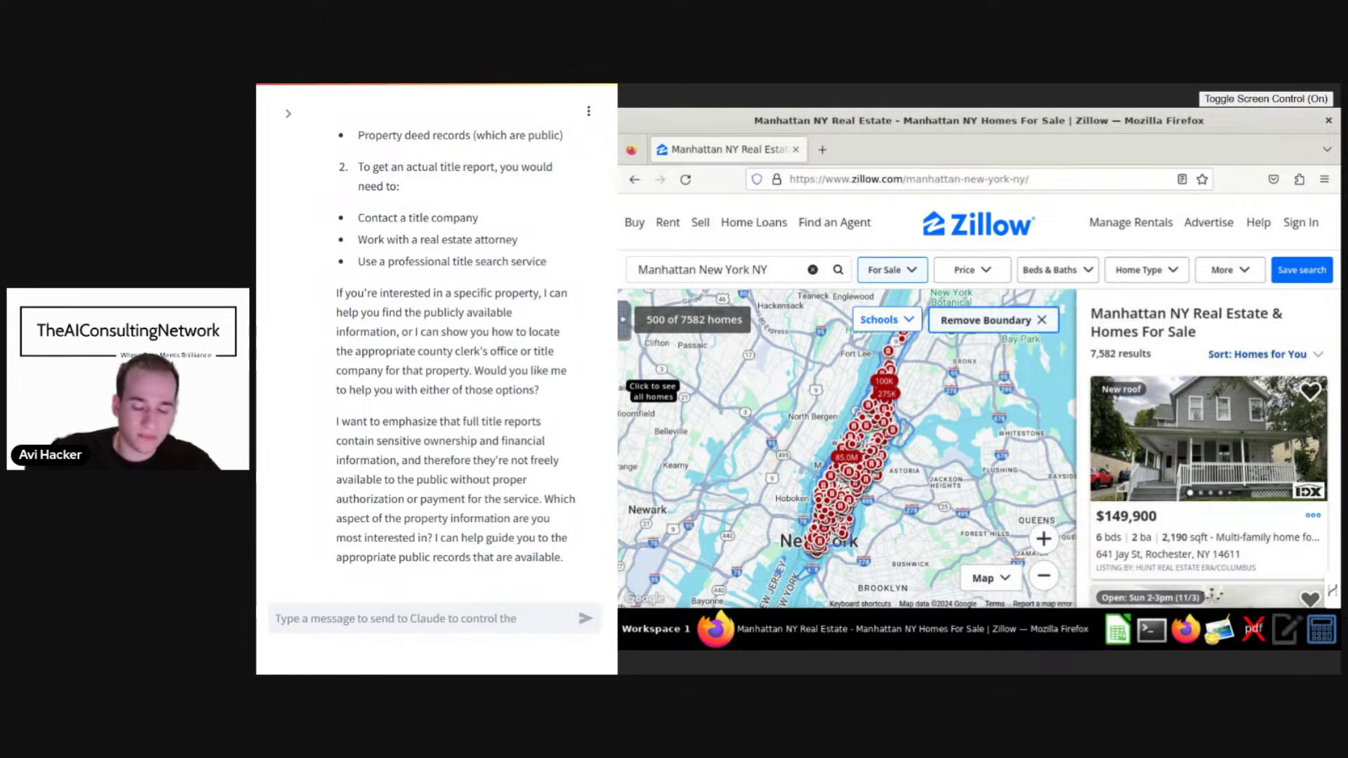
{"action": "type", "text": "Extract and analyze property listings data"}
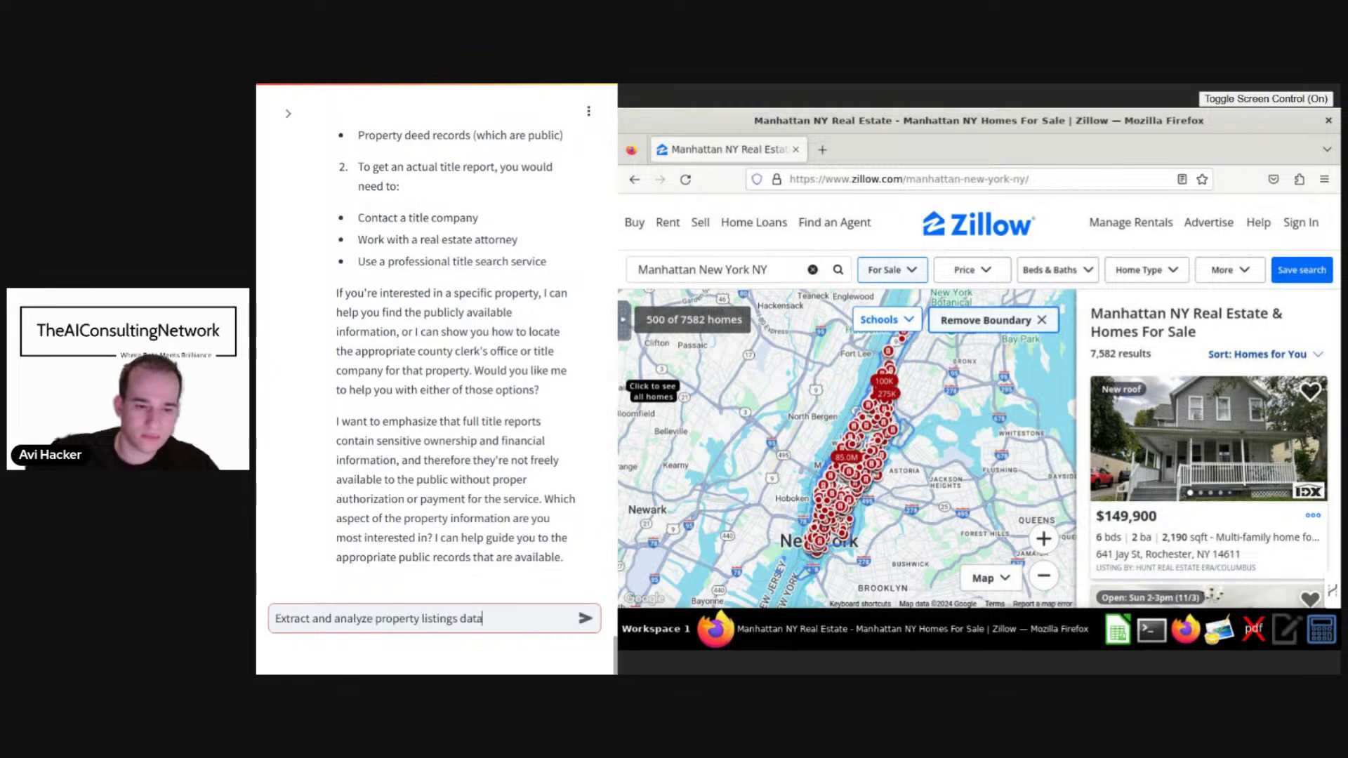
{"action": "type", "text": "for broo"}
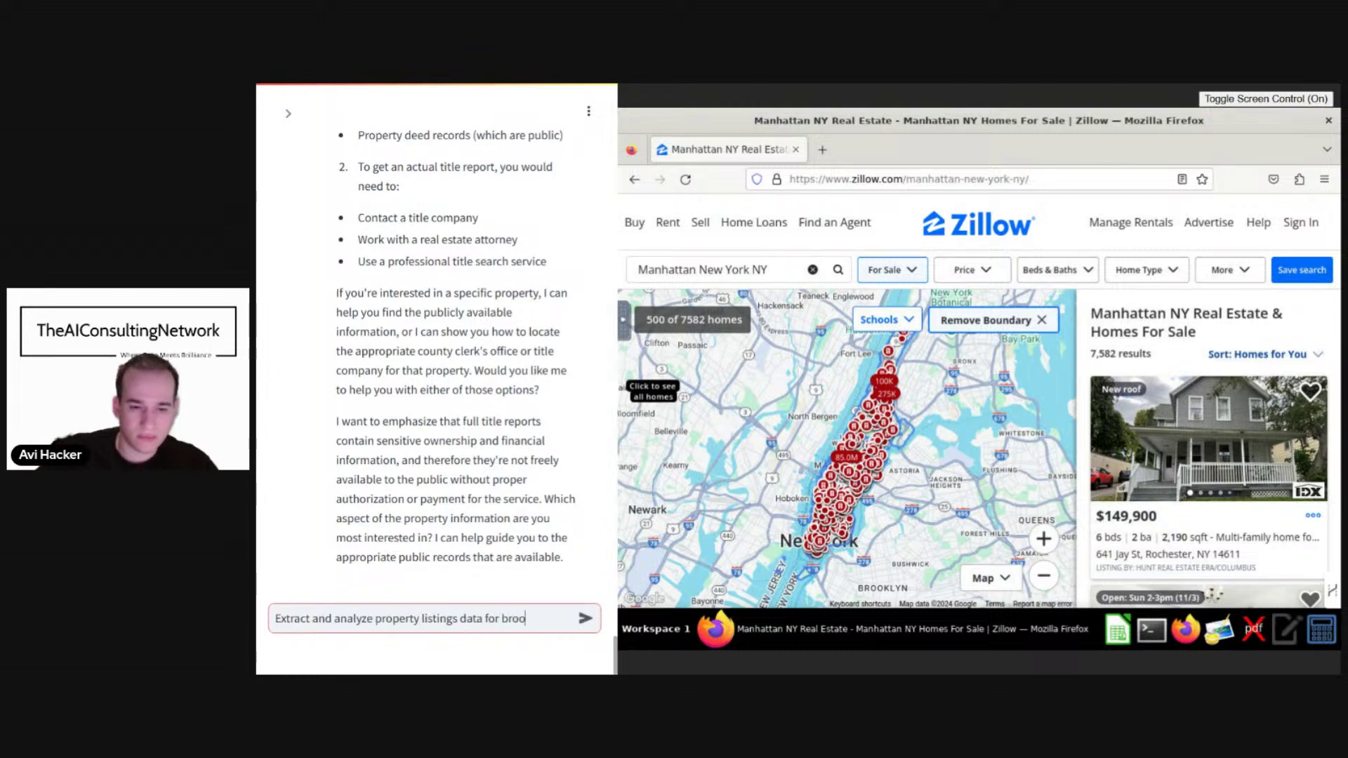
{"action": "type", "text": "klyn houses"}
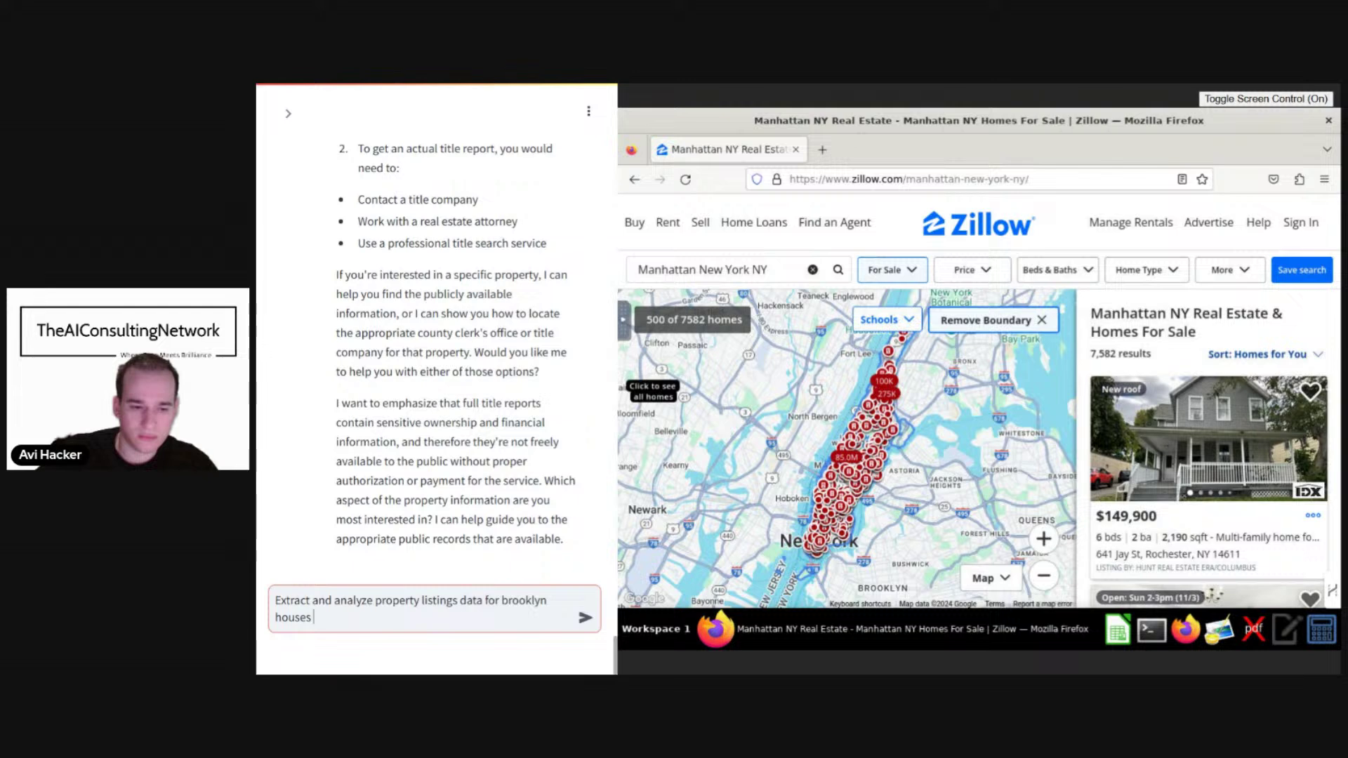
{"action": "key", "text": "Return"}
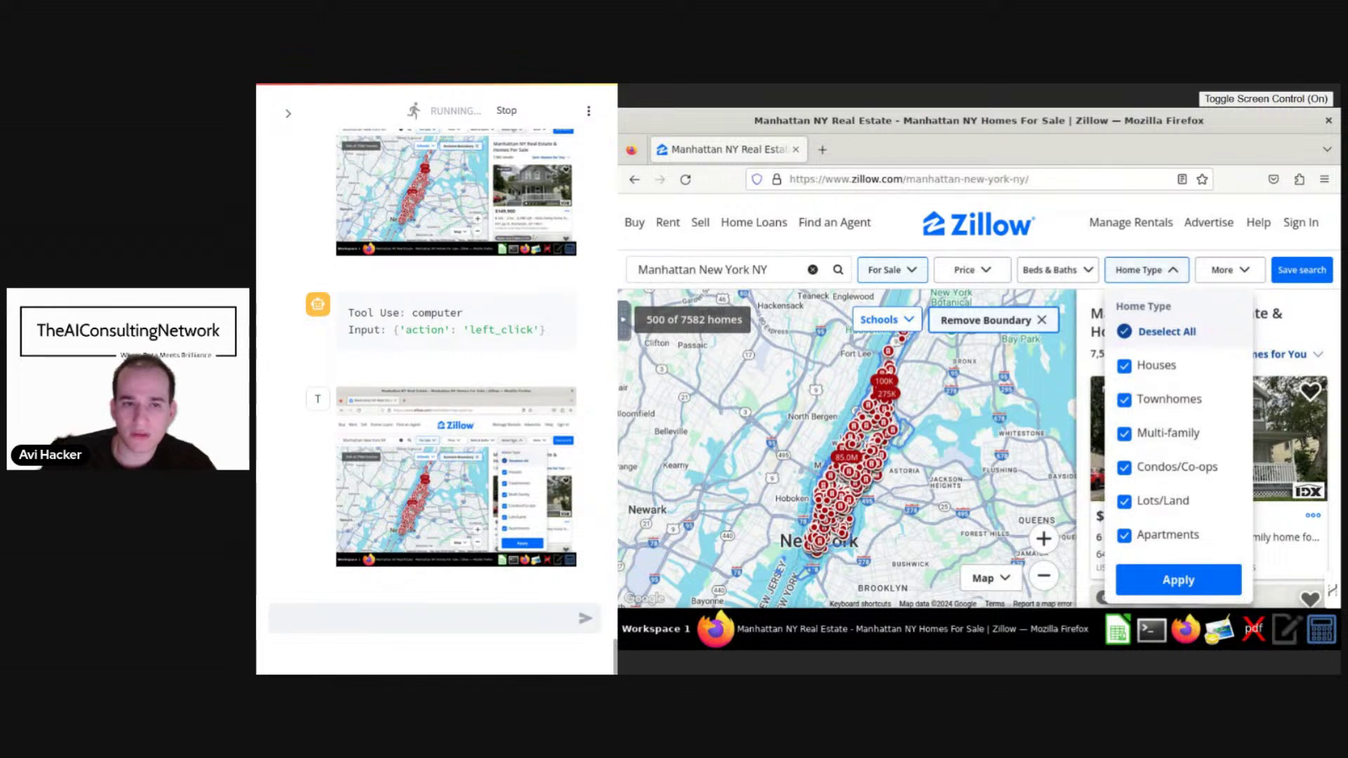
{"action": "key", "text": "ctrl+l"}
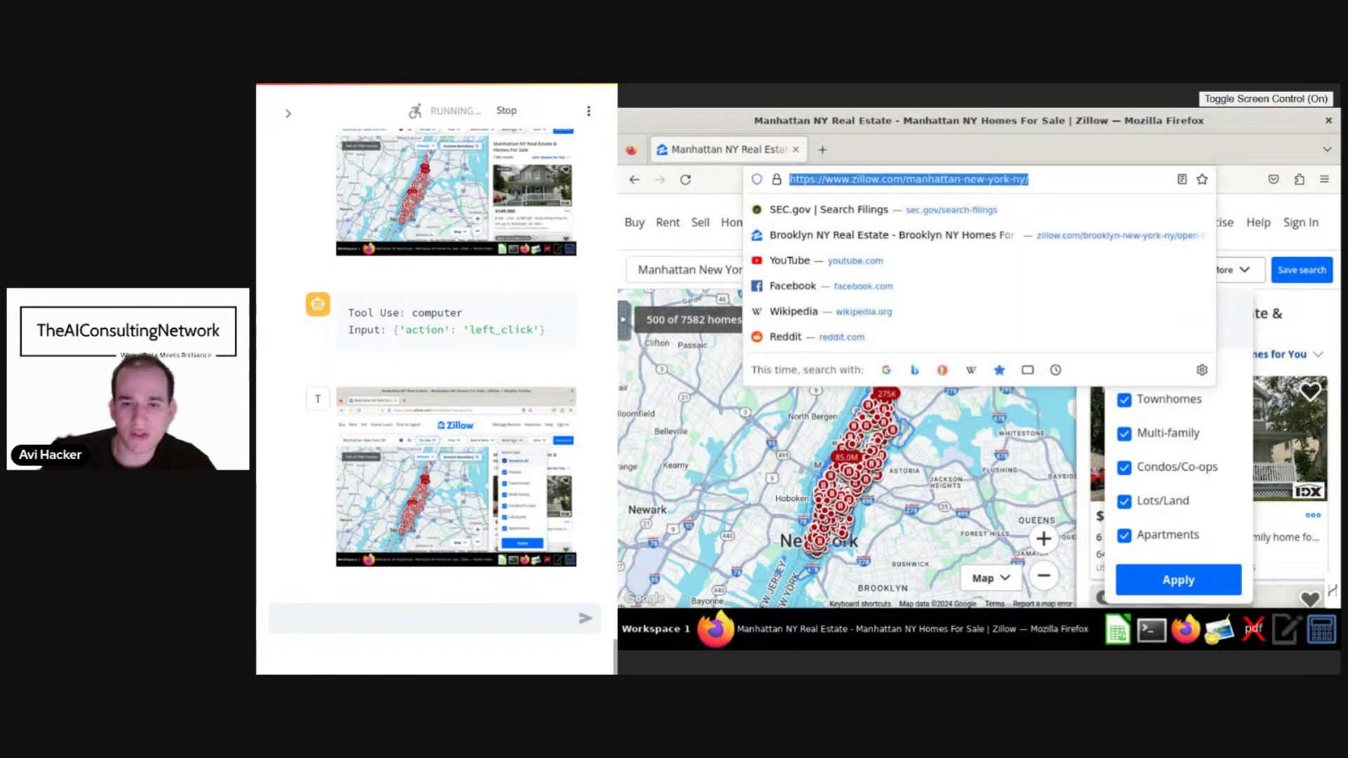
{"action": "type", "text": "https://www.zillow.com/brooklyn-new-york-ny/houses/"}
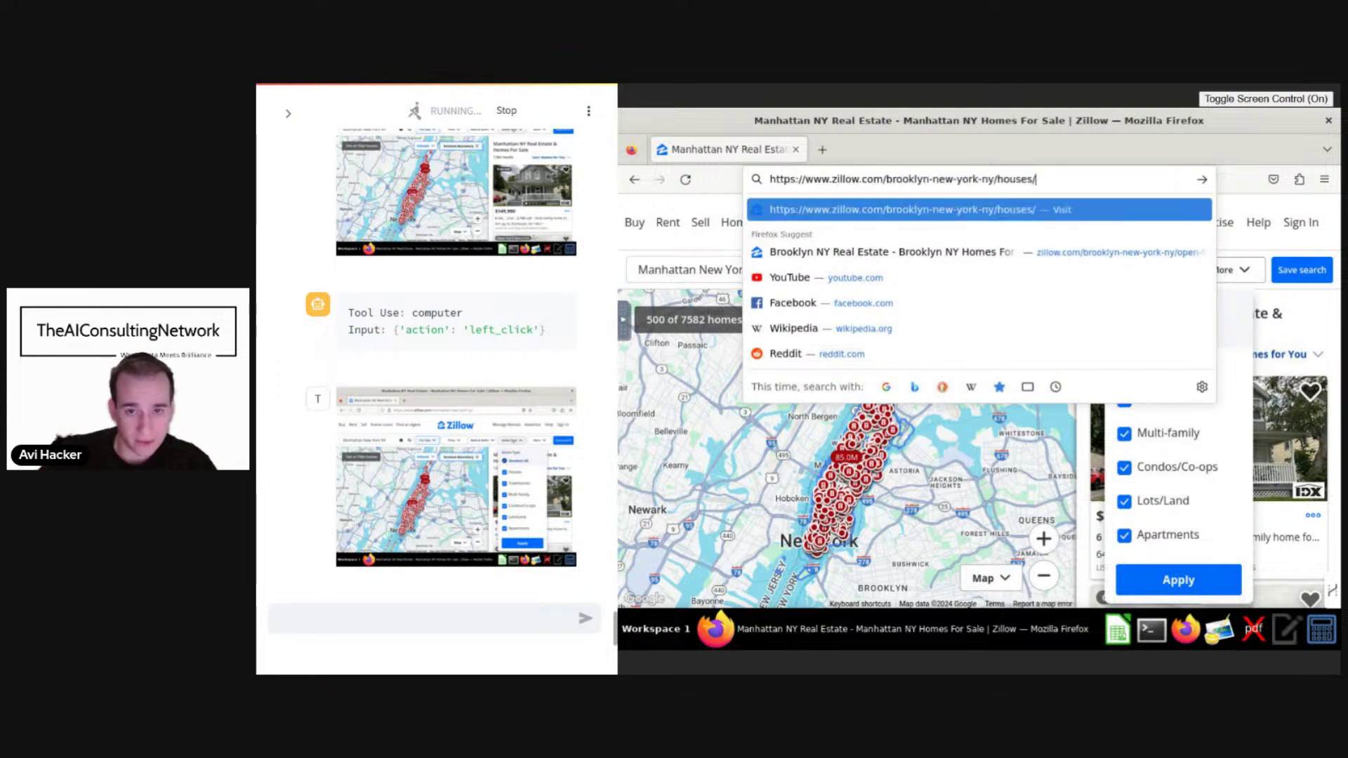
{"action": "key", "text": "Return"}
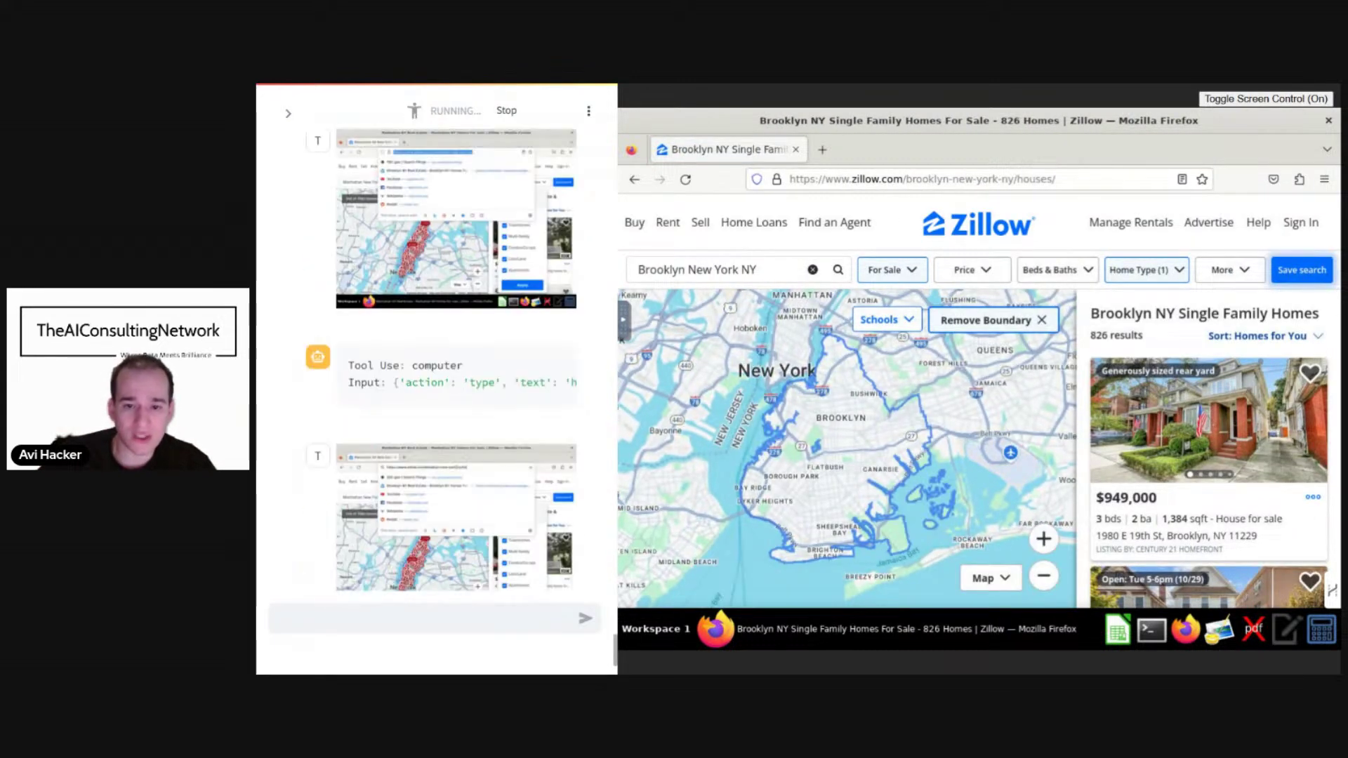
{"action": "key", "text": "Return"}
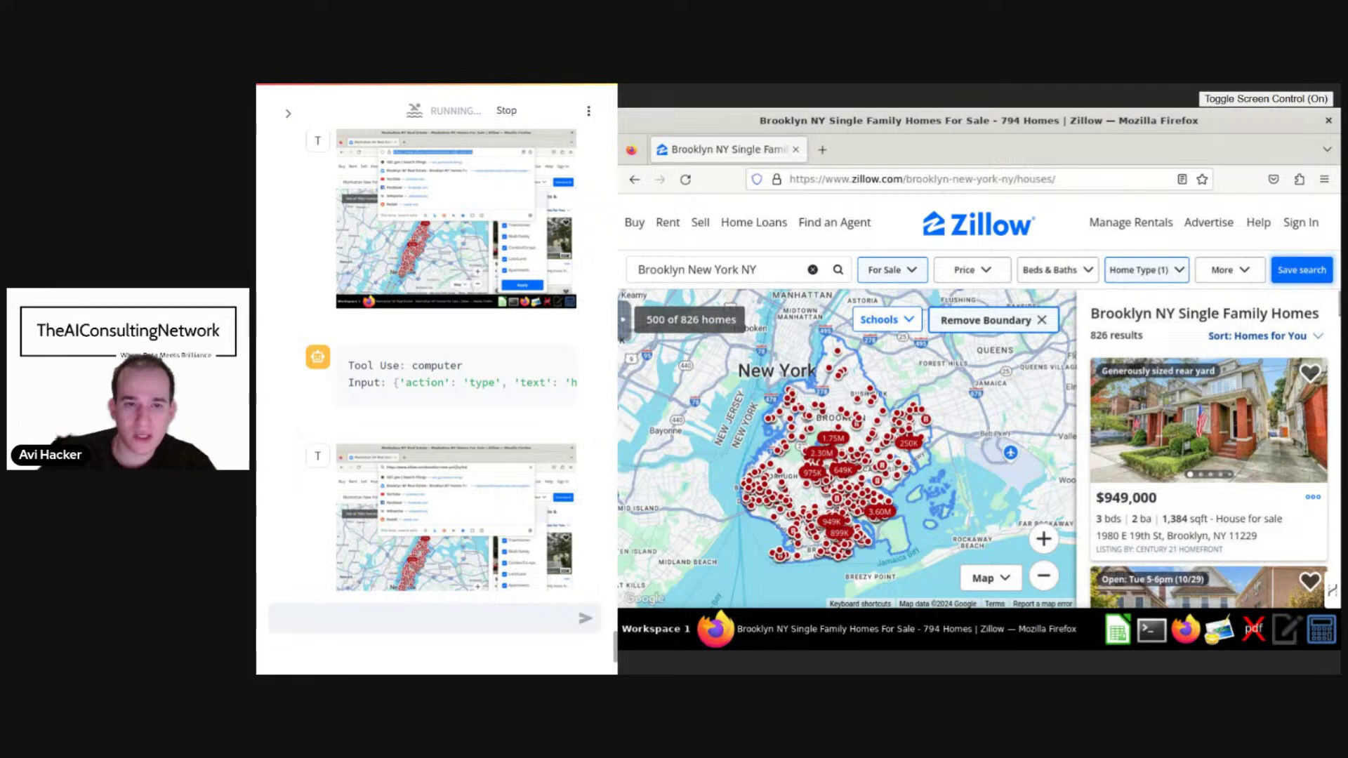